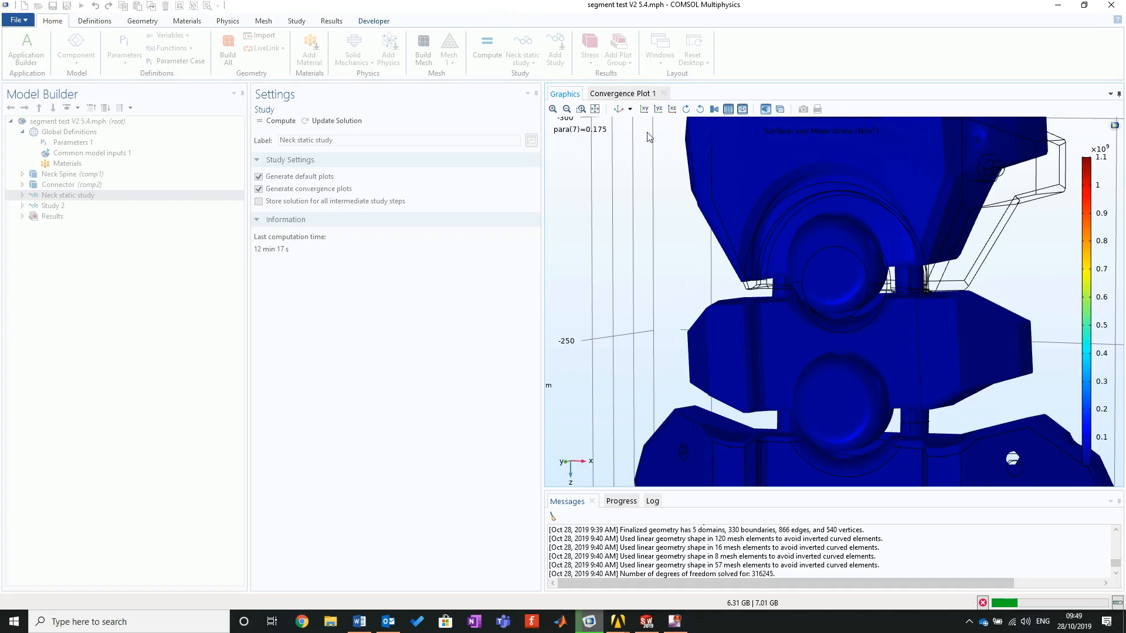
pyautogui.click(597, 110)
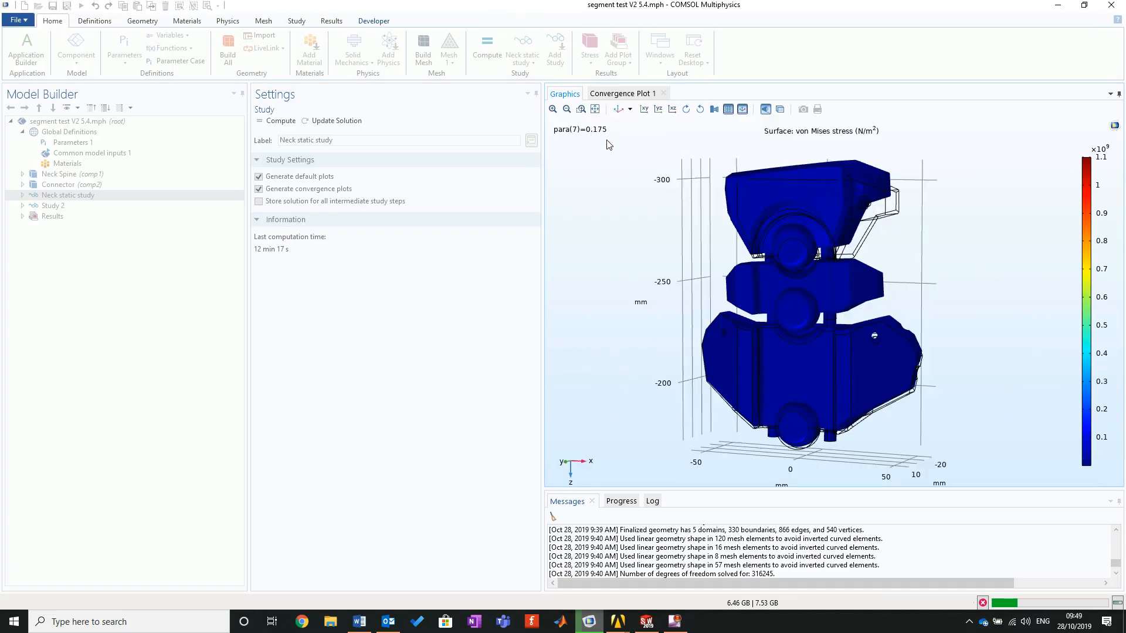
pyautogui.moveTo(742, 272)
pyautogui.mouseDown()
pyautogui.moveTo(822, 283)
pyautogui.moveTo(741, 275)
pyautogui.mouseUp()
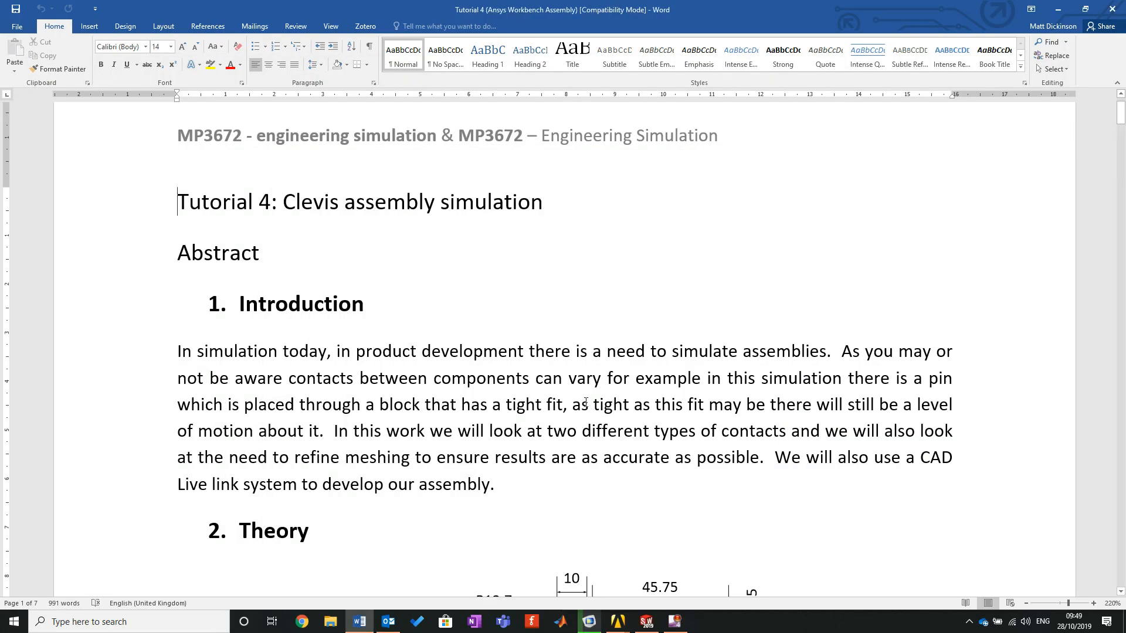
# Step: Switch to Word and review the Clevis assembly simulation tutorial, from the introduction to the Figure 1 drawings of the Yoke
pyautogui.scroll(-3, 585, 405)
pyautogui.scroll(-4, 585, 405)
pyautogui.scroll(1, 584, 399)
pyautogui.scroll(-1, 584, 398)
pyautogui.scroll(-3, 585, 403)
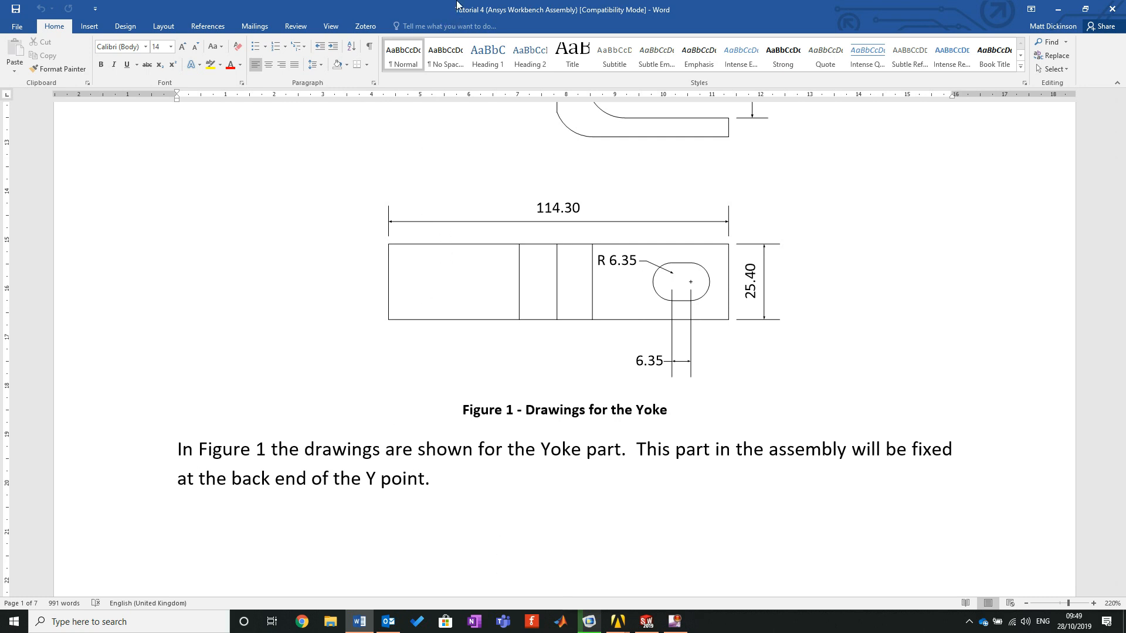
pyautogui.scroll(10, 477, 234)
pyautogui.moveTo(344, 3); pyautogui.dragTo(1125, 176)
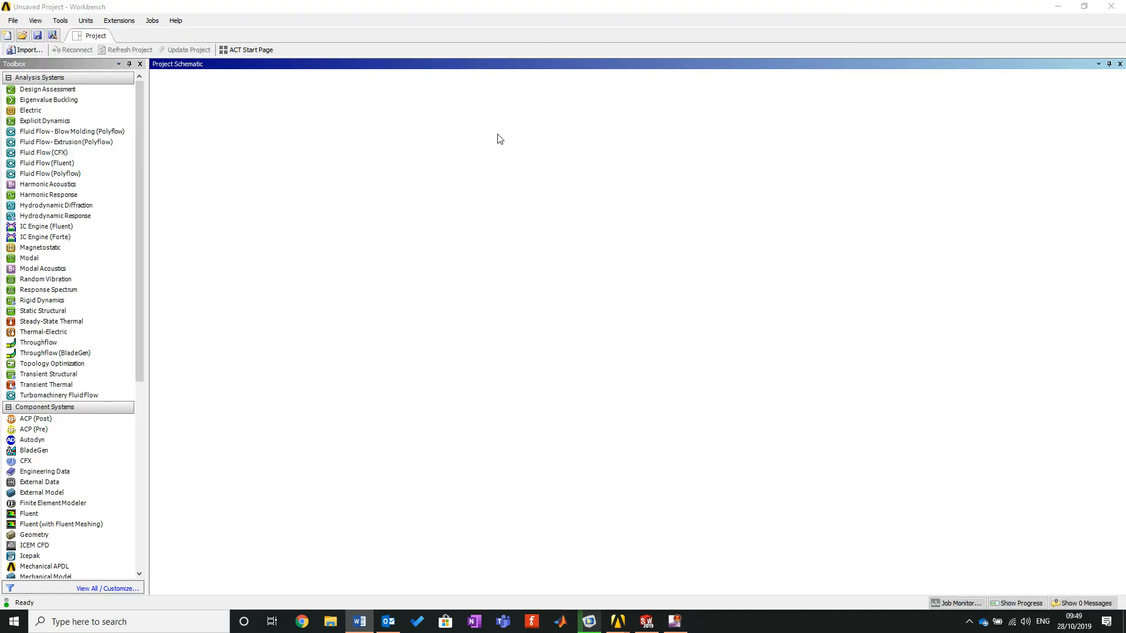
# Step: Switch to ANSYS Workbench and add a Static Structural analysis system to the project schematic, keeping its default name
pyautogui.click(425, 367)
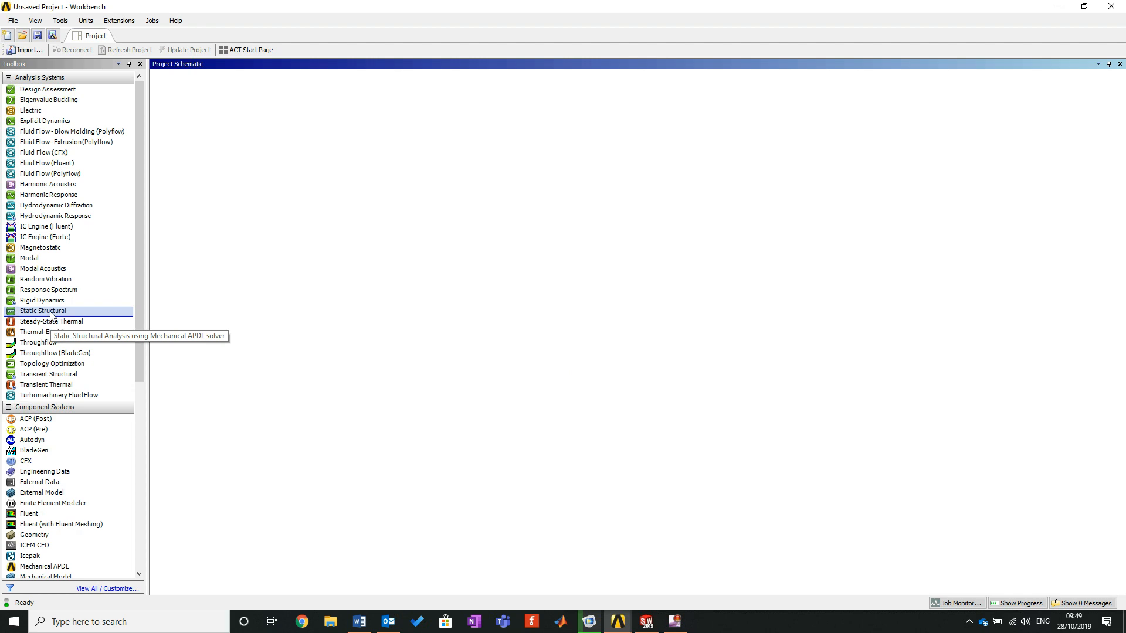
pyautogui.moveTo(51, 316); pyautogui.dragTo(214, 138)
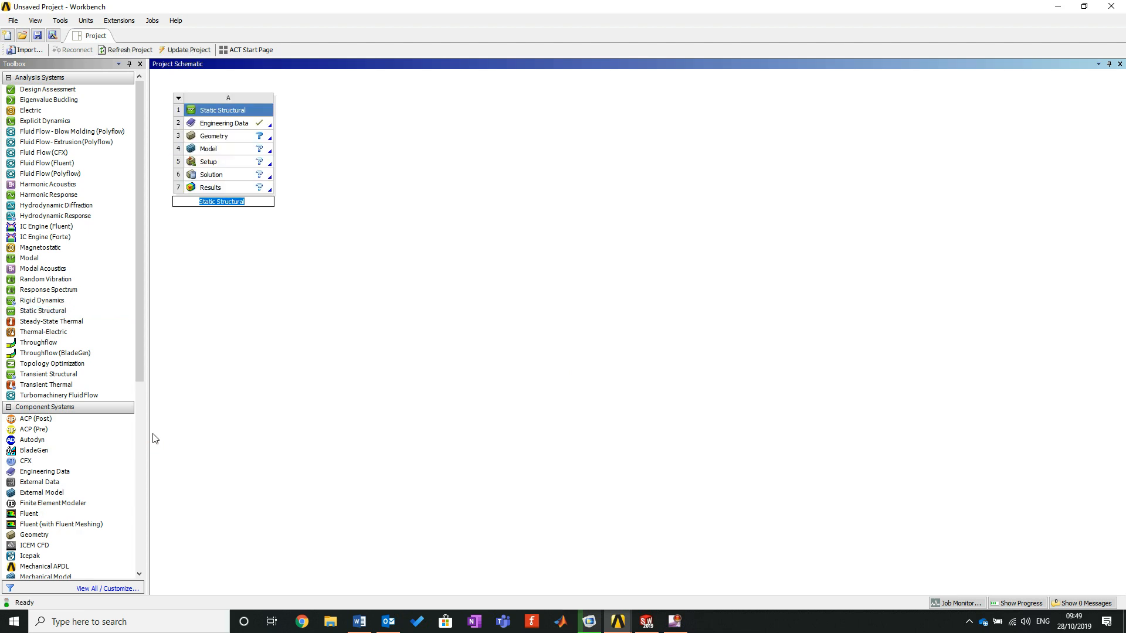
pyautogui.click(399, 316)
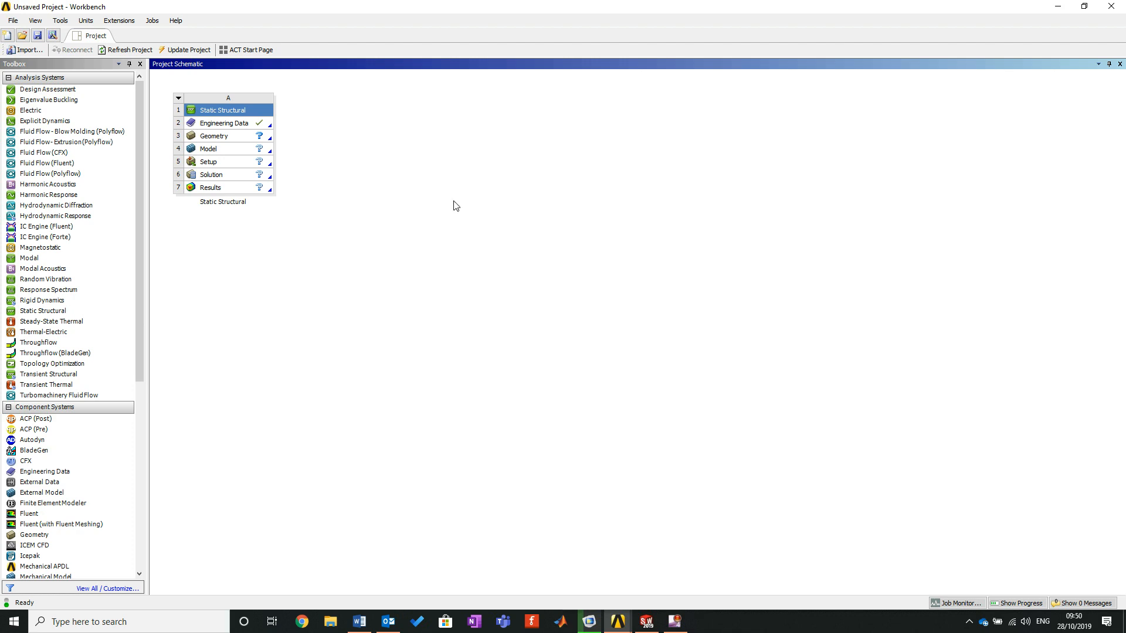
# Step: Browse for a geometry to import into the Static Structural system, going to Documents > Lecture Notes > MP3672 > FEA section 1 > Models
pyautogui.click(219, 138)
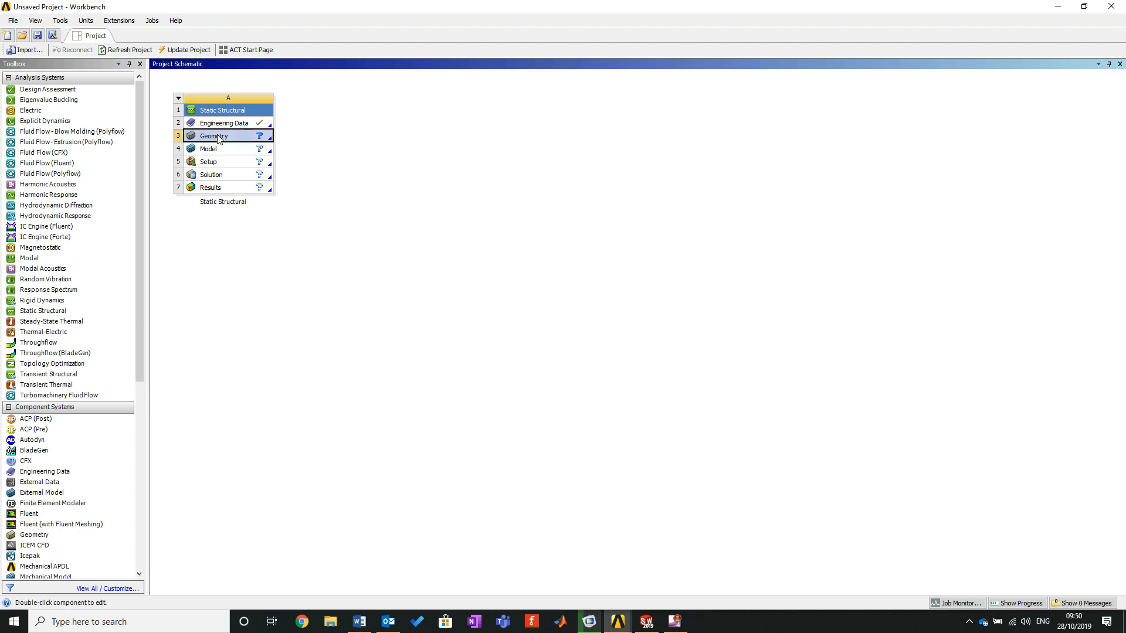
pyautogui.rightClick(218, 137)
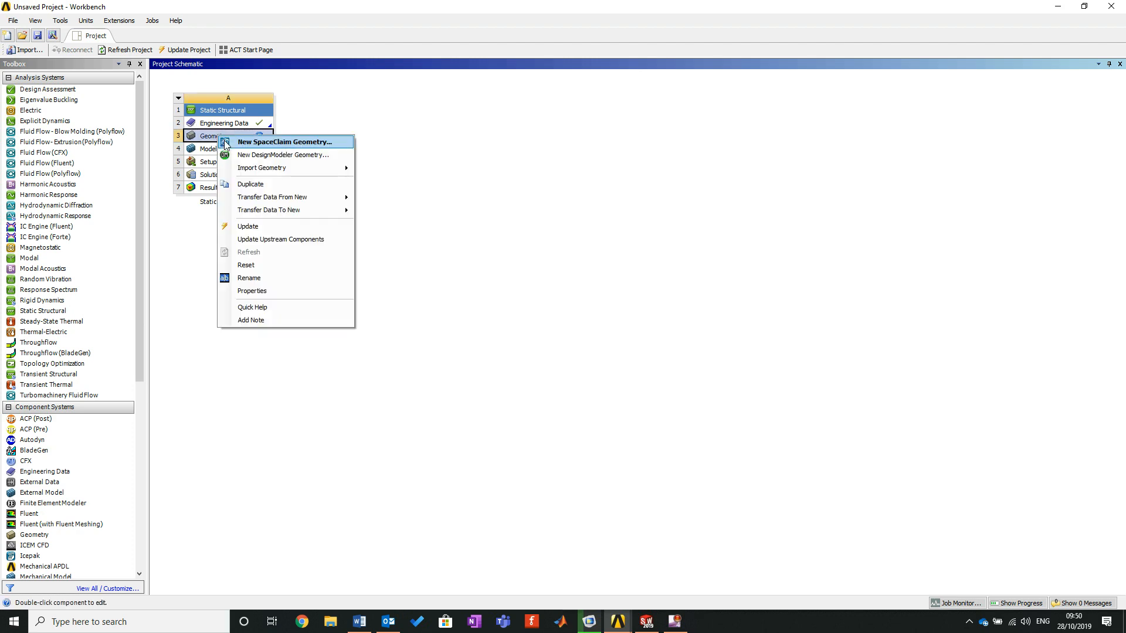
pyautogui.moveTo(332, 171)
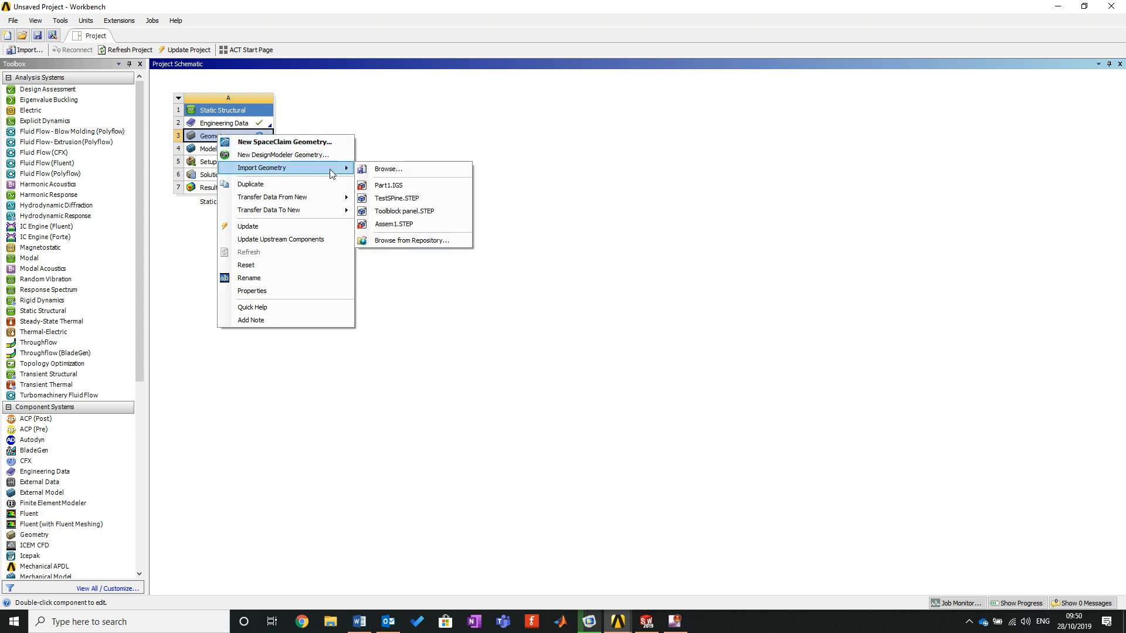
pyautogui.click(380, 171)
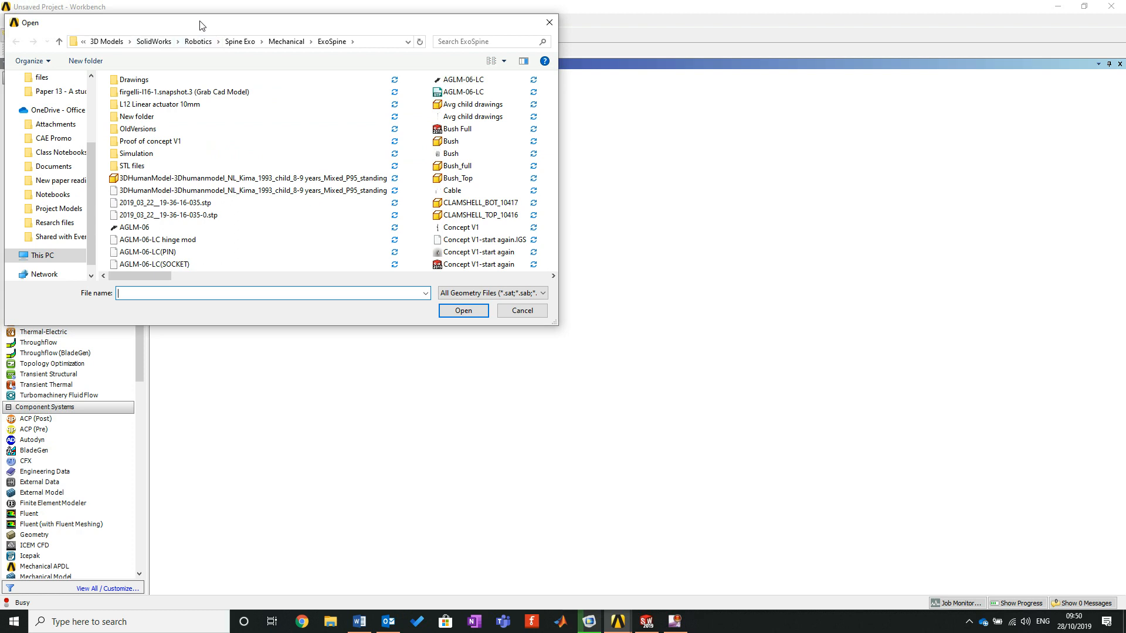
pyautogui.moveTo(200, 25); pyautogui.dragTo(502, 167)
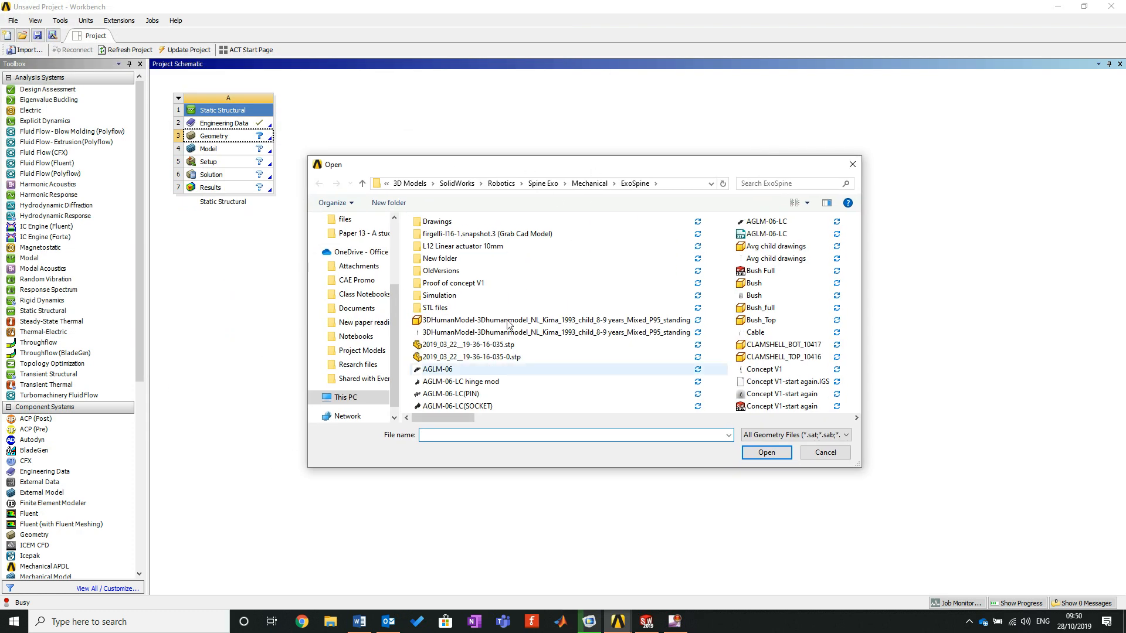
pyautogui.click(358, 309)
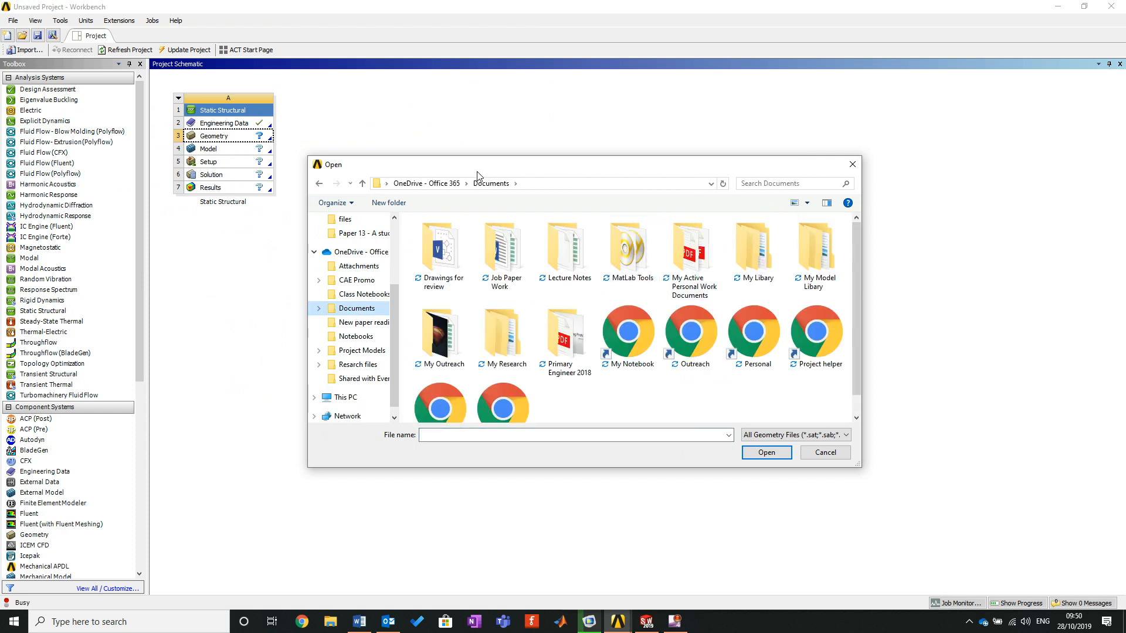
pyautogui.doubleClick(558, 252)
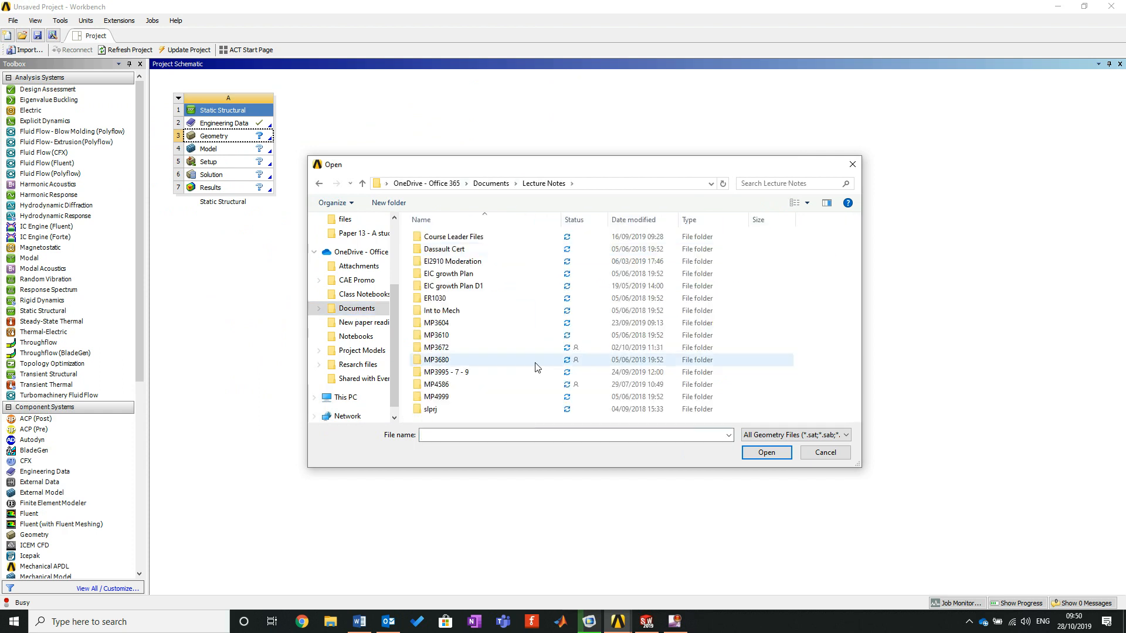
pyautogui.doubleClick(460, 348)
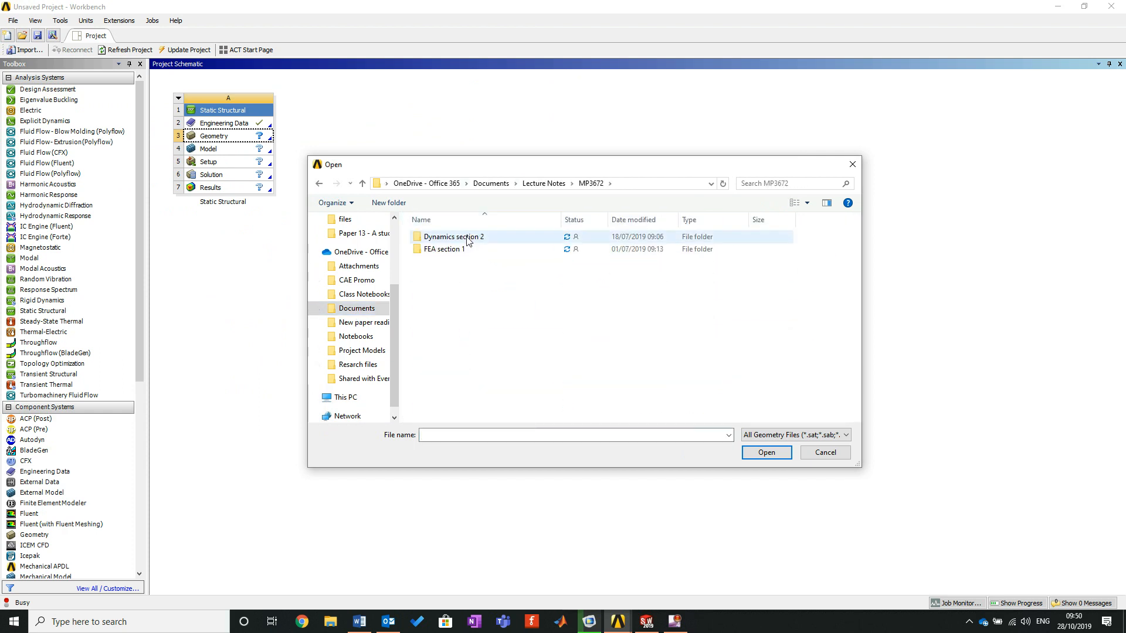
pyautogui.doubleClick(463, 249)
pyautogui.click(448, 249)
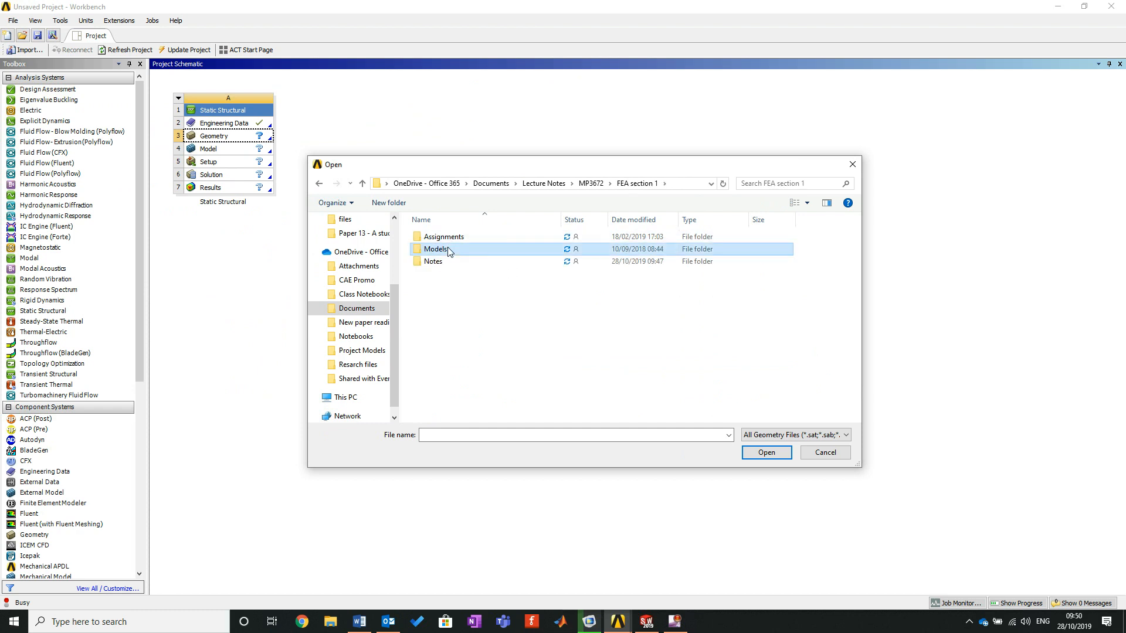
pyautogui.doubleClick(448, 249)
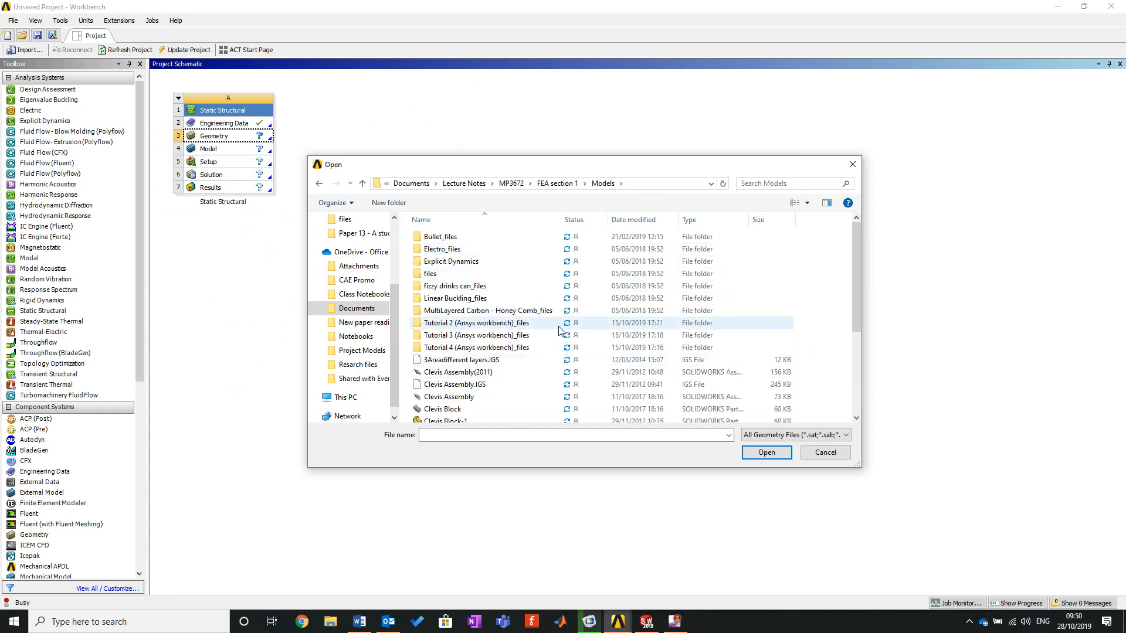
# Step: Import the file Clevis Assembly.IGS from the Models folder as the system's geometry
pyautogui.scroll(-1, 528, 340)
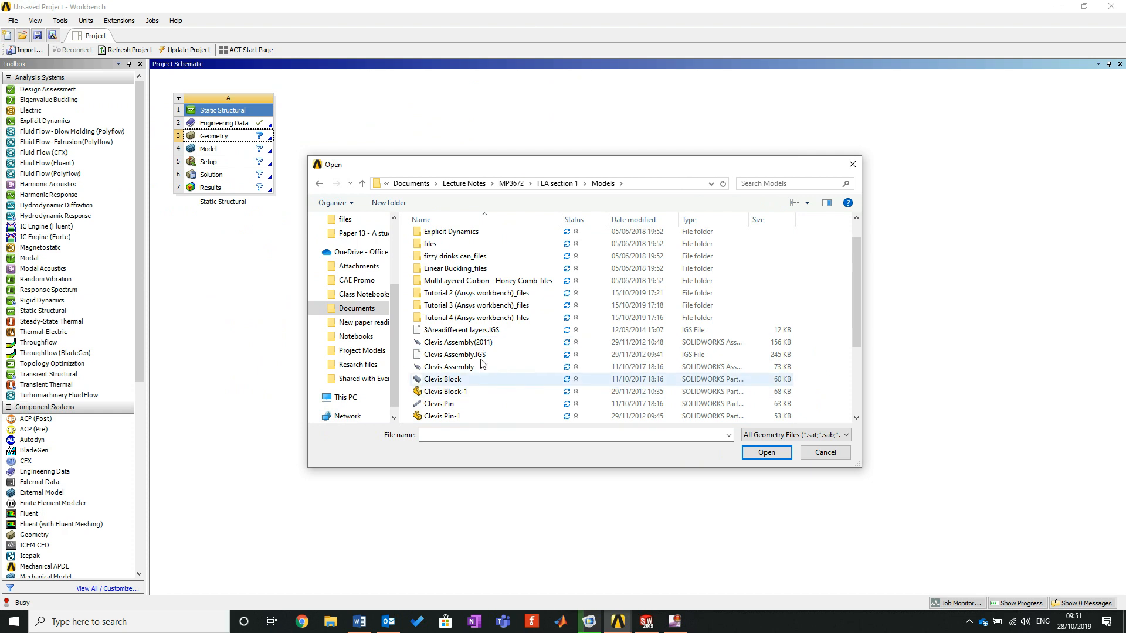
pyautogui.click(444, 359)
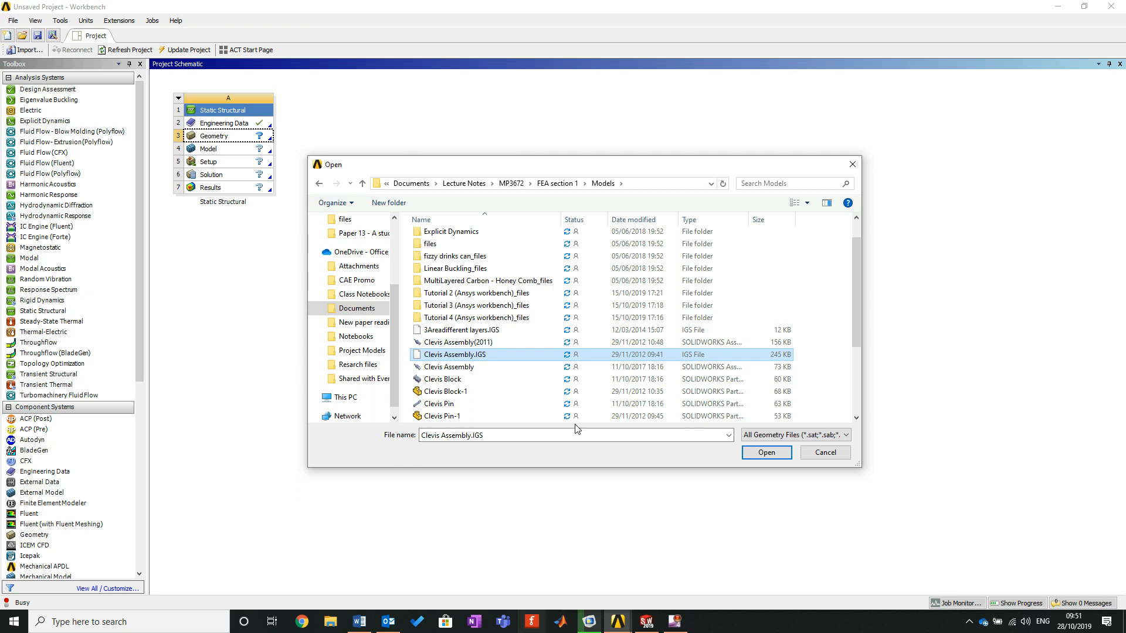
pyautogui.click(769, 455)
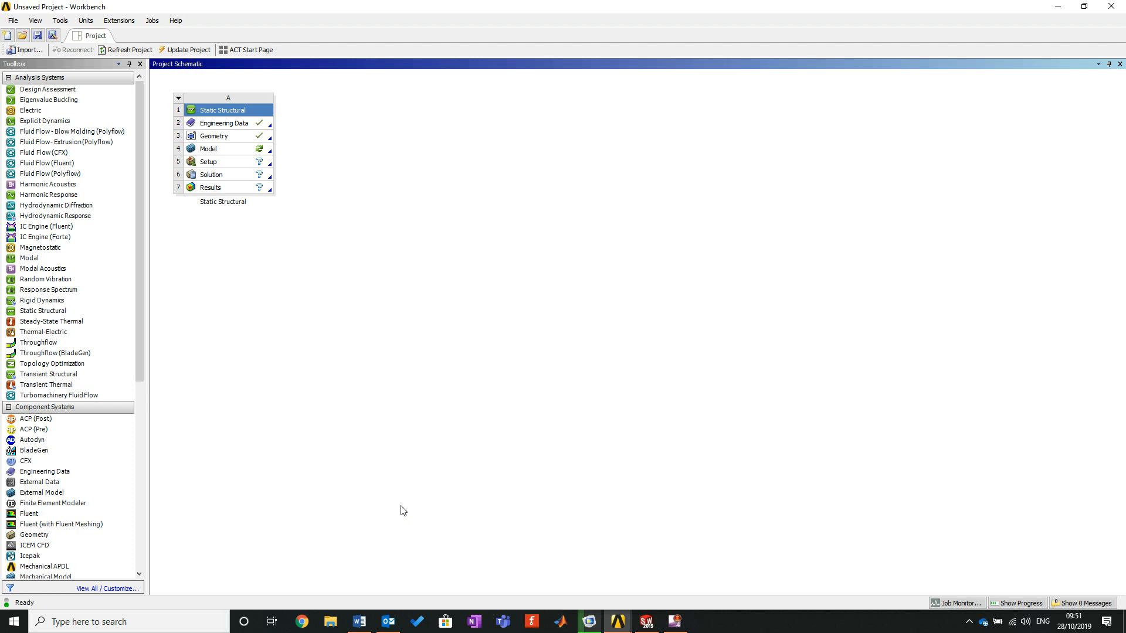
# Step: Open the imported geometry in DesignModeler and generate the Import1 feature
pyautogui.rightClick(233, 138)
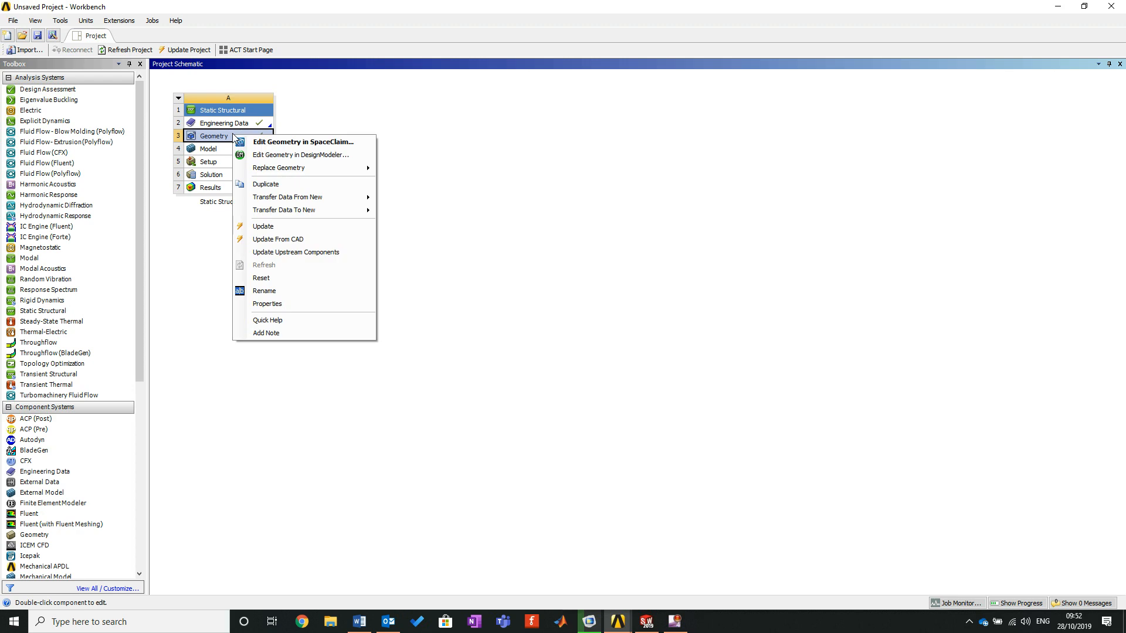
pyautogui.click(291, 155)
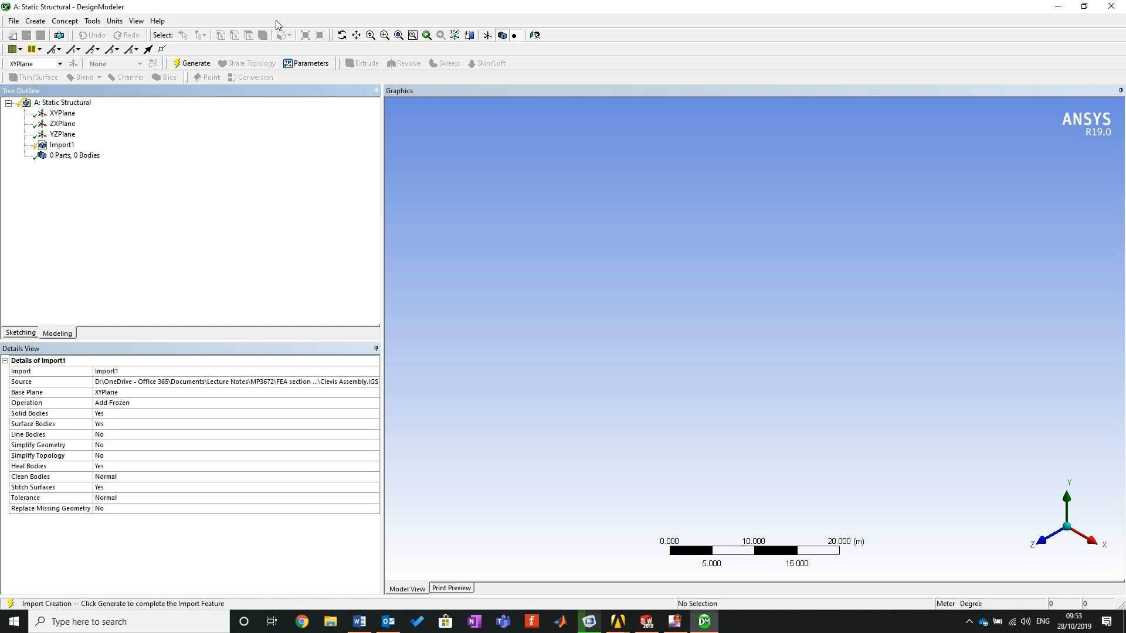
pyautogui.click(187, 65)
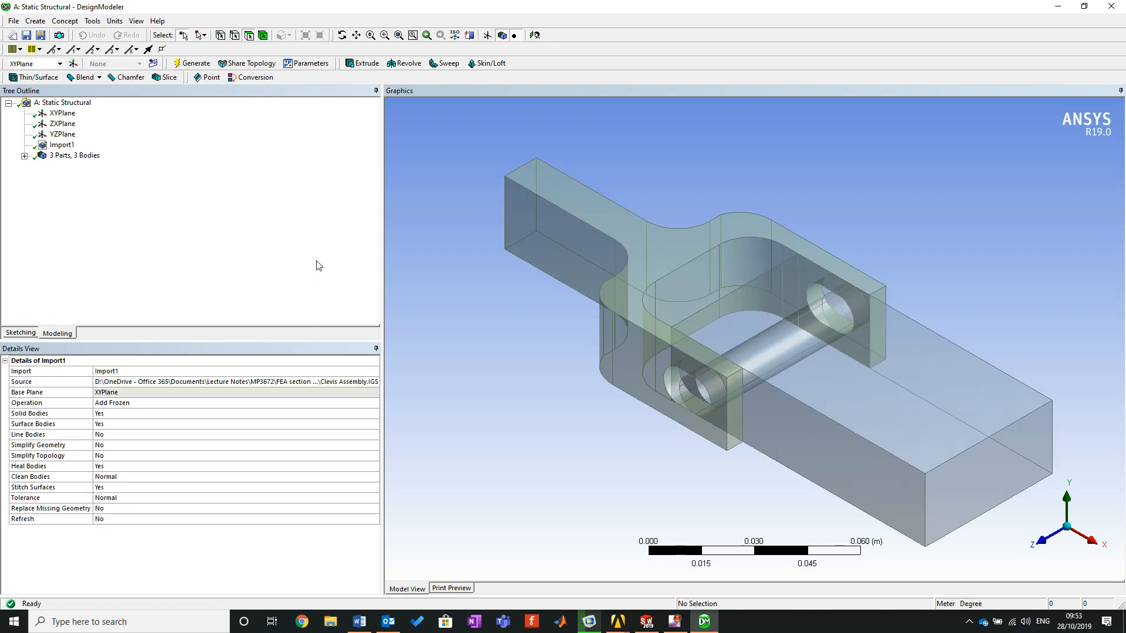
# Step: Examine the imported clevis assembly from several angles, looking at the yoke, the pin and the block
pyautogui.click(613, 423)
pyautogui.moveTo(569, 438); pyautogui.dragTo(594, 365, button='right')
pyautogui.scroll(-8, 743, 311)
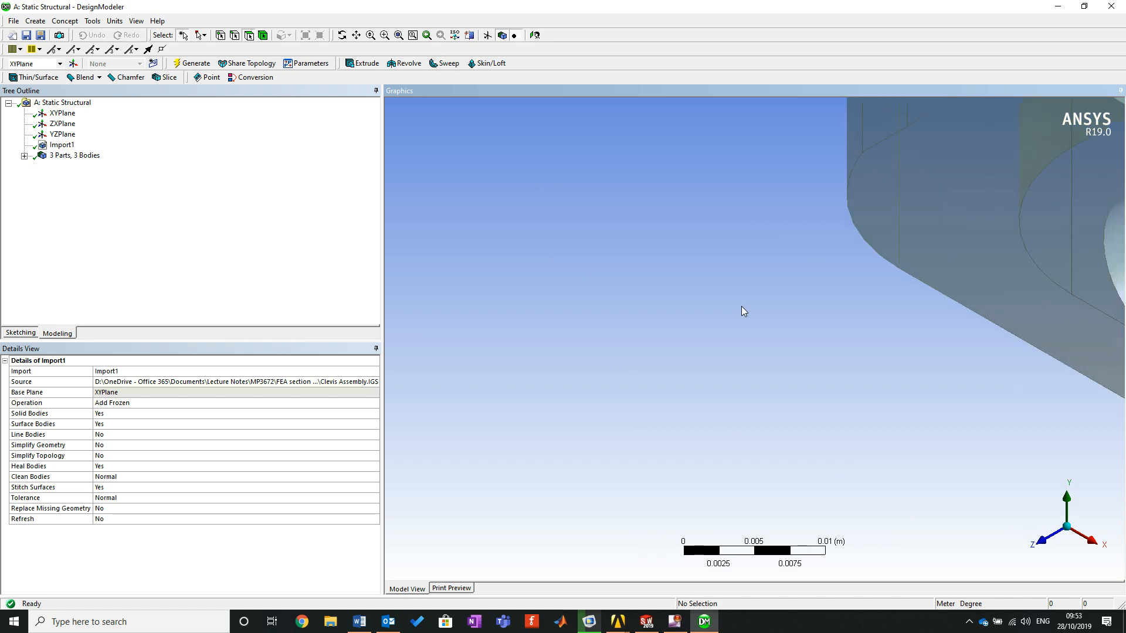
pyautogui.scroll(-3, 741, 311)
pyautogui.rightClick(672, 295)
pyautogui.click(755, 308)
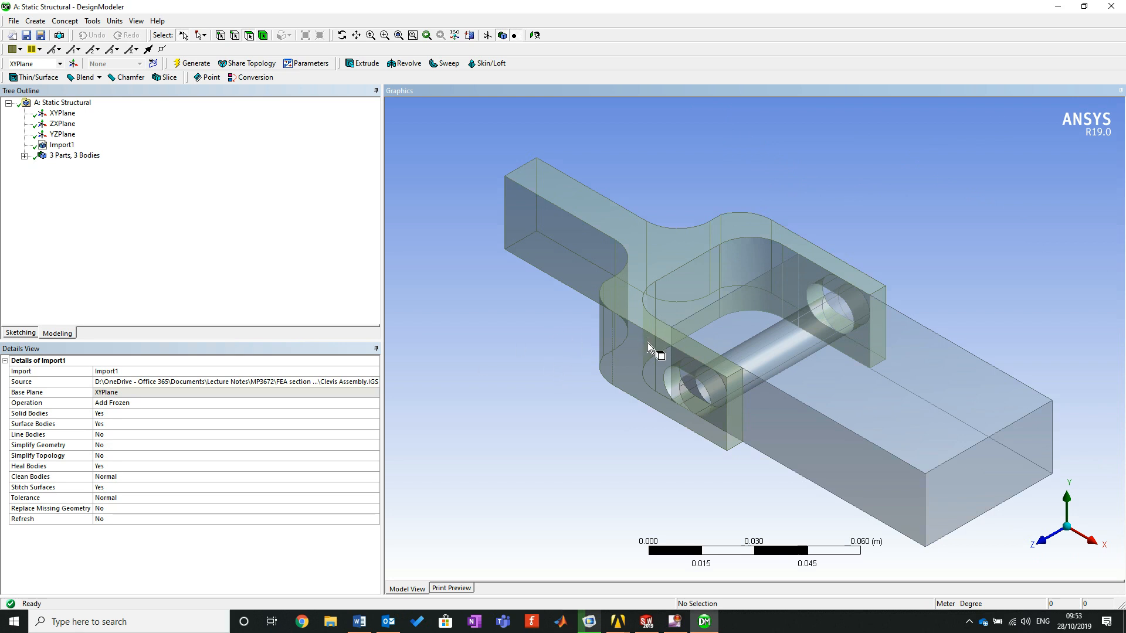
pyautogui.moveTo(755, 389); pyautogui.dragTo(782, 370, button='middle')
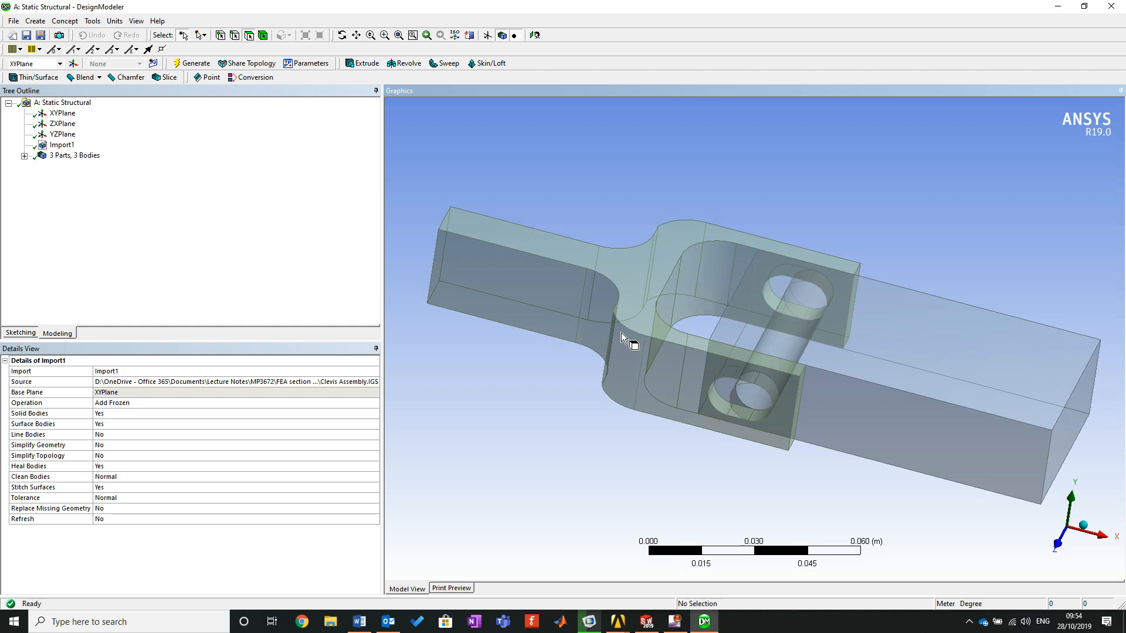
pyautogui.moveTo(756, 248); pyautogui.dragTo(805, 174, button='middle')
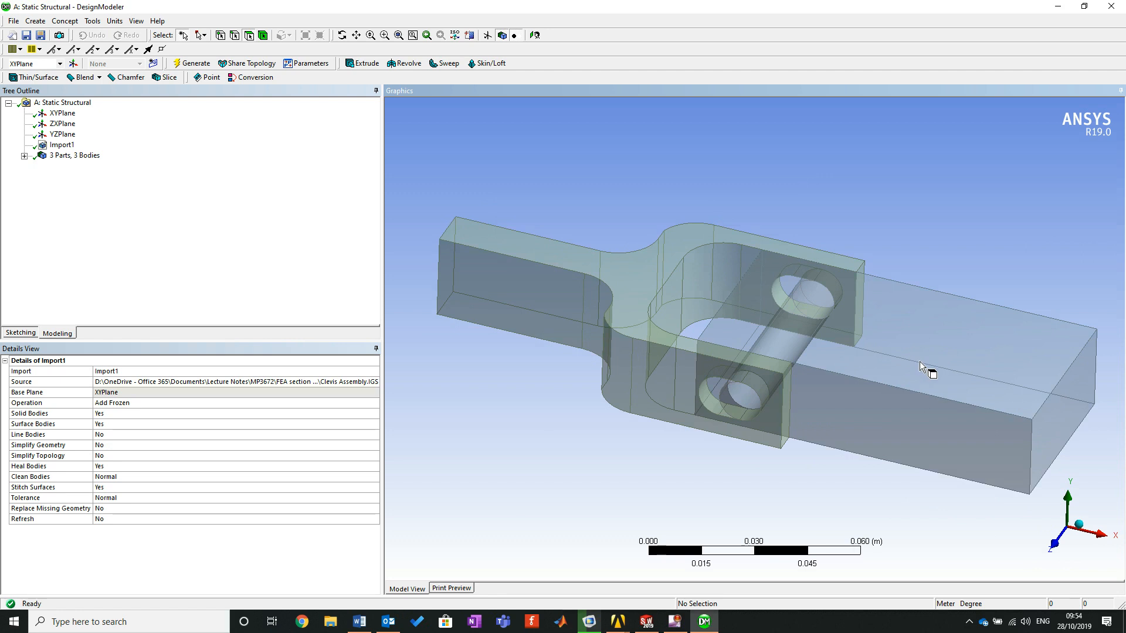
pyautogui.scroll(-2, 924, 361)
pyautogui.scroll(1, 991, 365)
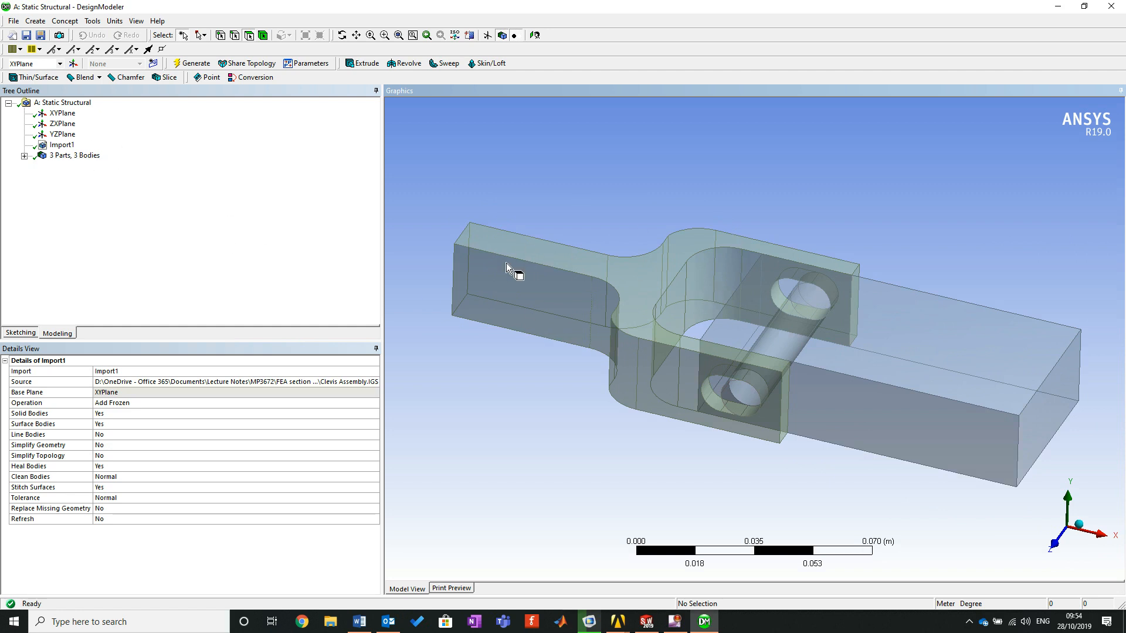
pyautogui.click(621, 272)
pyautogui.click(581, 378)
pyautogui.moveTo(659, 390)
pyautogui.mouseDown(button='middle')
pyautogui.moveTo(691, 283)
pyautogui.moveTo(673, 352)
pyautogui.moveTo(701, 359)
pyautogui.moveTo(633, 350)
pyautogui.moveTo(641, 394)
pyautogui.mouseUp(button='middle')
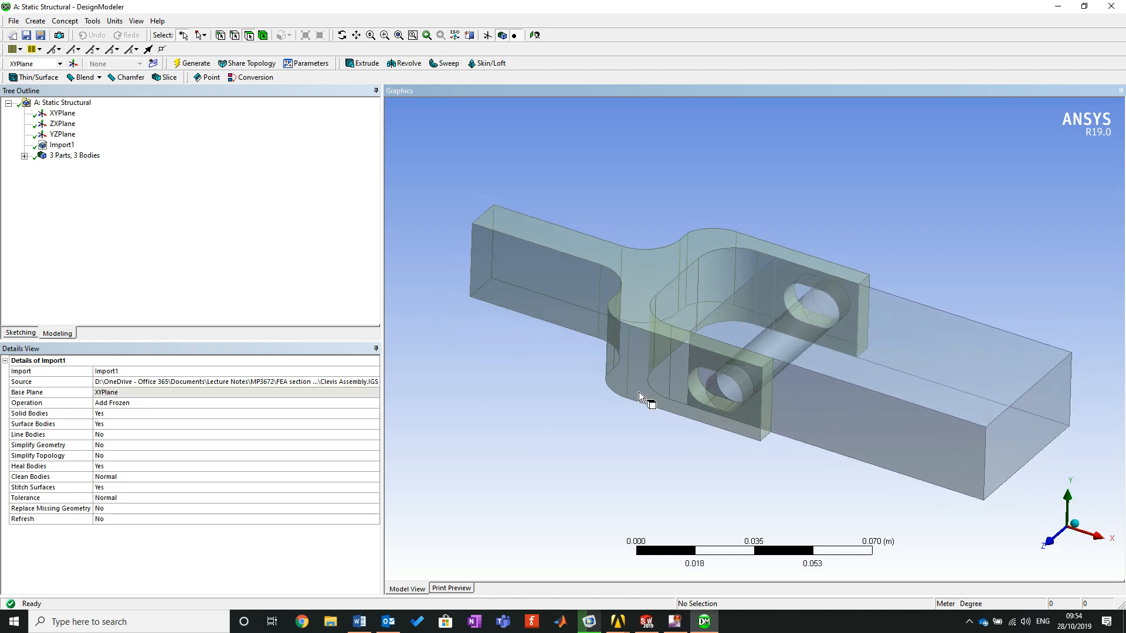
# Step: Expand the parts and bodies branch and highlight each solid in turn to identify it in the assembly
pyautogui.click(24, 155)
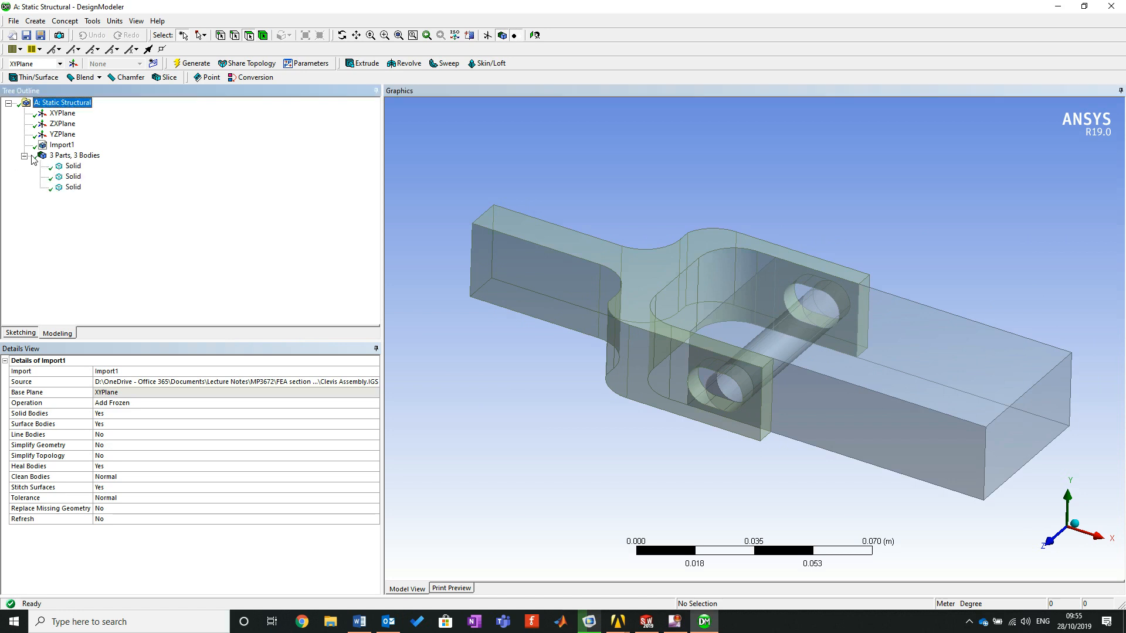
pyautogui.click(73, 165)
pyautogui.click(75, 177)
pyautogui.click(78, 187)
pyautogui.click(73, 166)
pyautogui.click(73, 177)
pyautogui.click(74, 187)
pyautogui.click(73, 166)
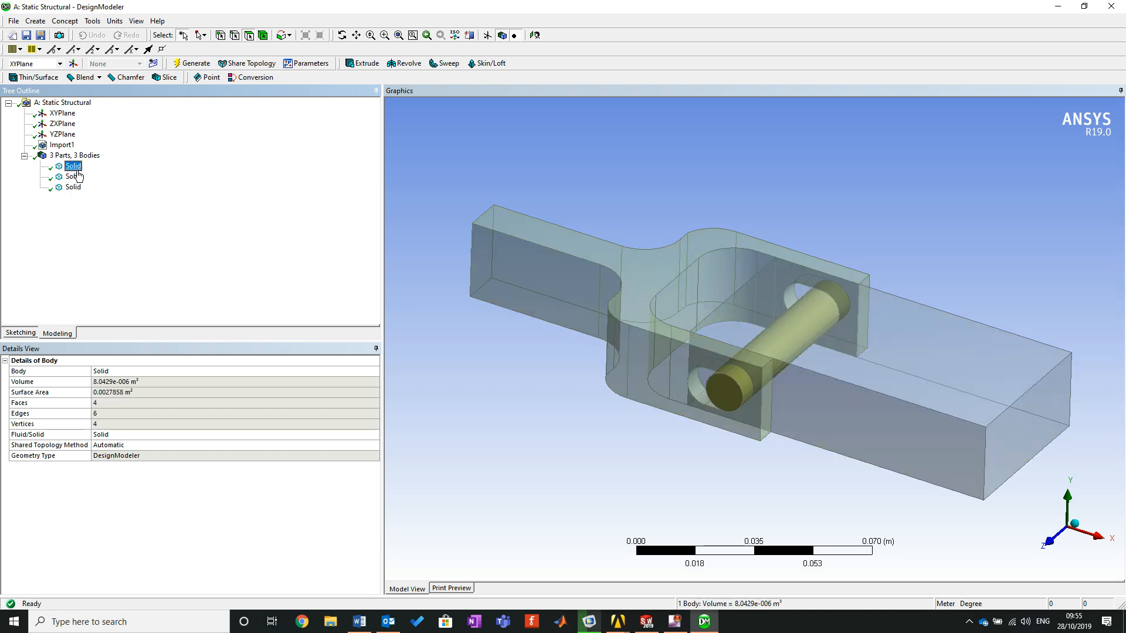
pyautogui.click(759, 178)
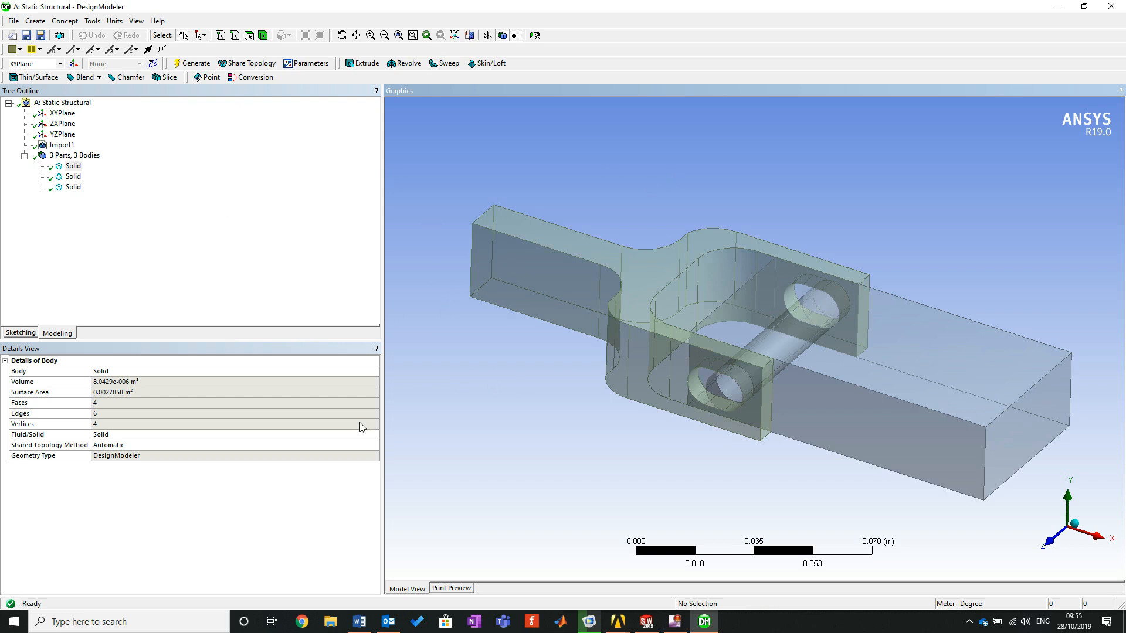
pyautogui.click(610, 261)
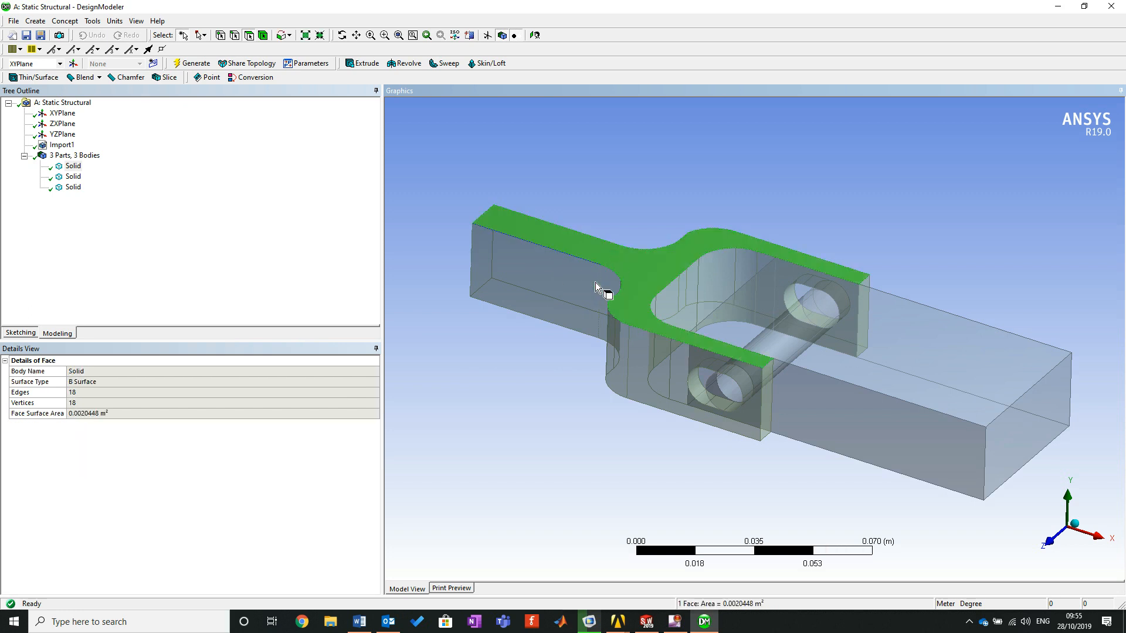
pyautogui.click(547, 342)
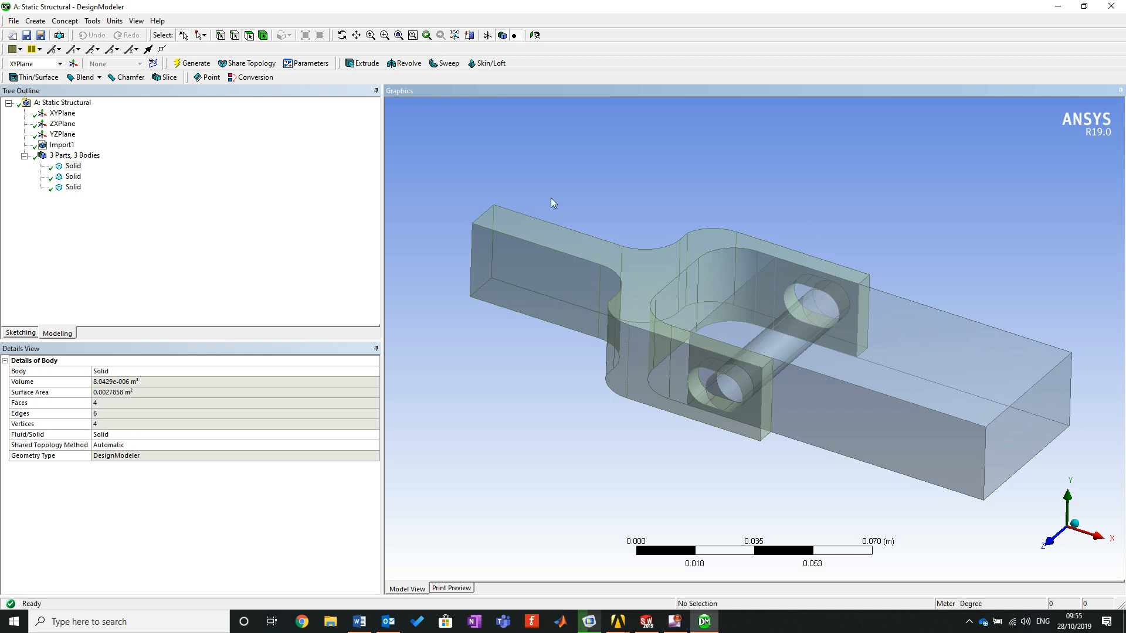
pyautogui.moveTo(600, 164)
pyautogui.mouseDown(button='middle')
pyautogui.moveTo(605, 195)
pyautogui.moveTo(605, 171)
pyautogui.mouseUp(button='middle')
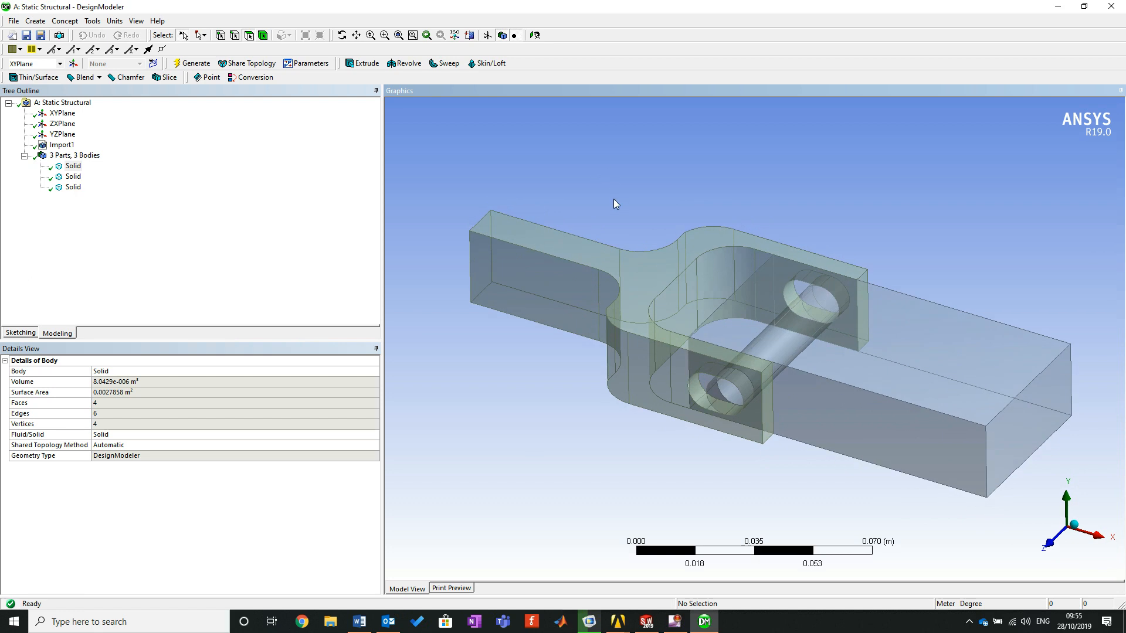
# Step: Inspect the pin up close where it passes through the yoke's holes
pyautogui.moveTo(737, 272); pyautogui.dragTo(899, 372)
pyautogui.scroll(-8, 892, 361)
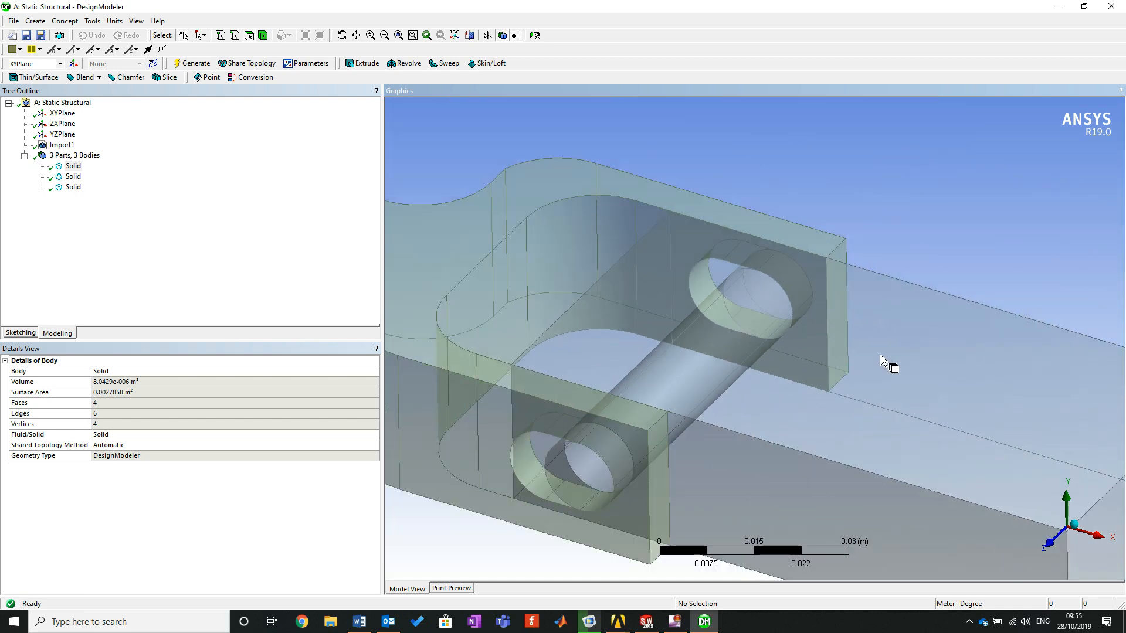
pyautogui.scroll(1, 880, 354)
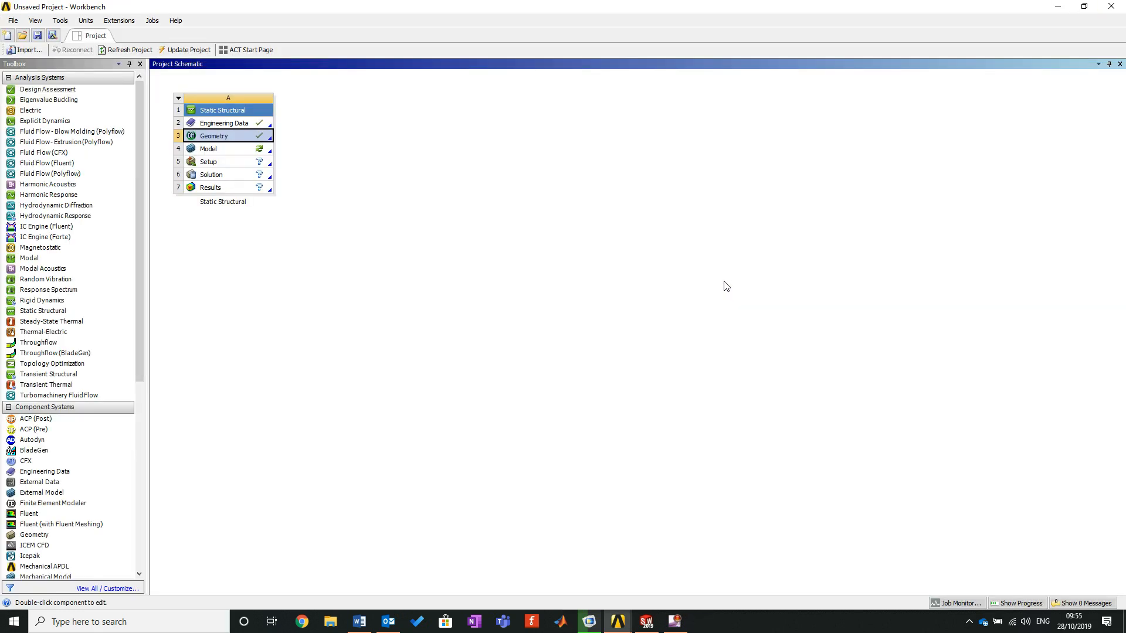
# Step: Open the Setup cell of the Static Structural system for editing in Mechanical
pyautogui.rightClick(228, 163)
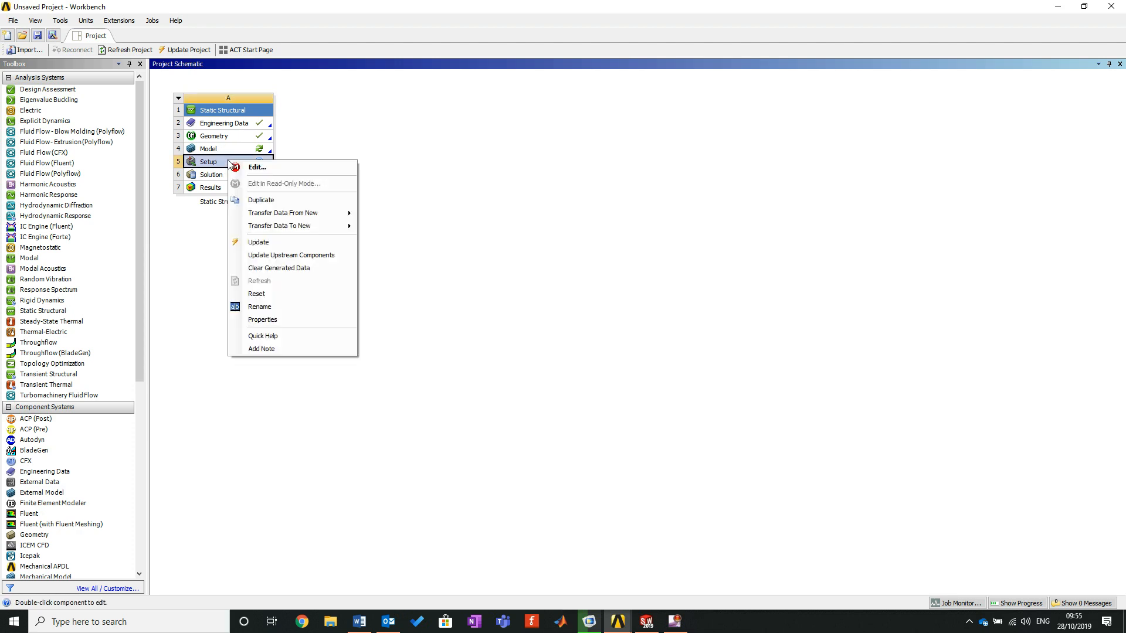
pyautogui.click(253, 168)
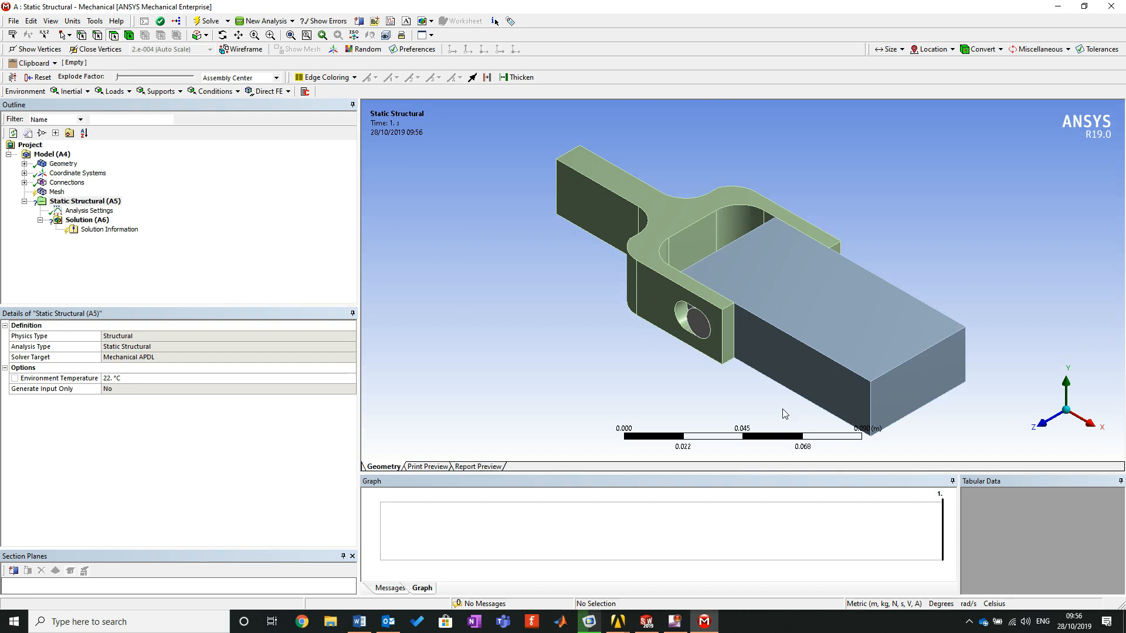
pyautogui.click(589, 621)
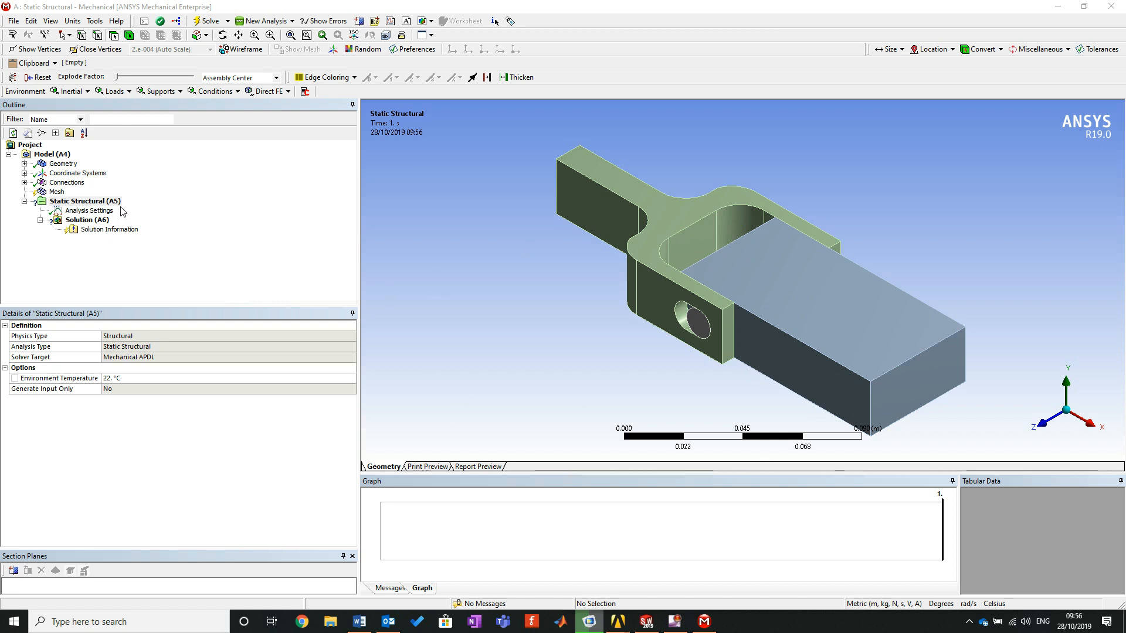
pyautogui.click(241, 194)
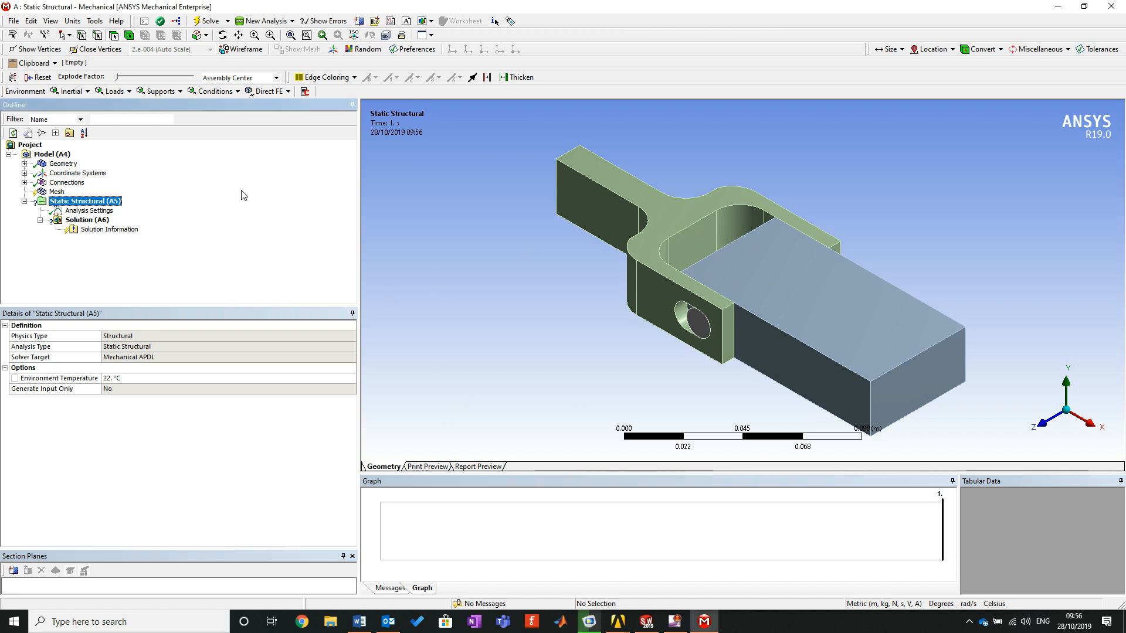
# Step: Expand the geometry branch of the model and highlight each of its solids in turn
pyautogui.click(24, 163)
pyautogui.click(72, 174)
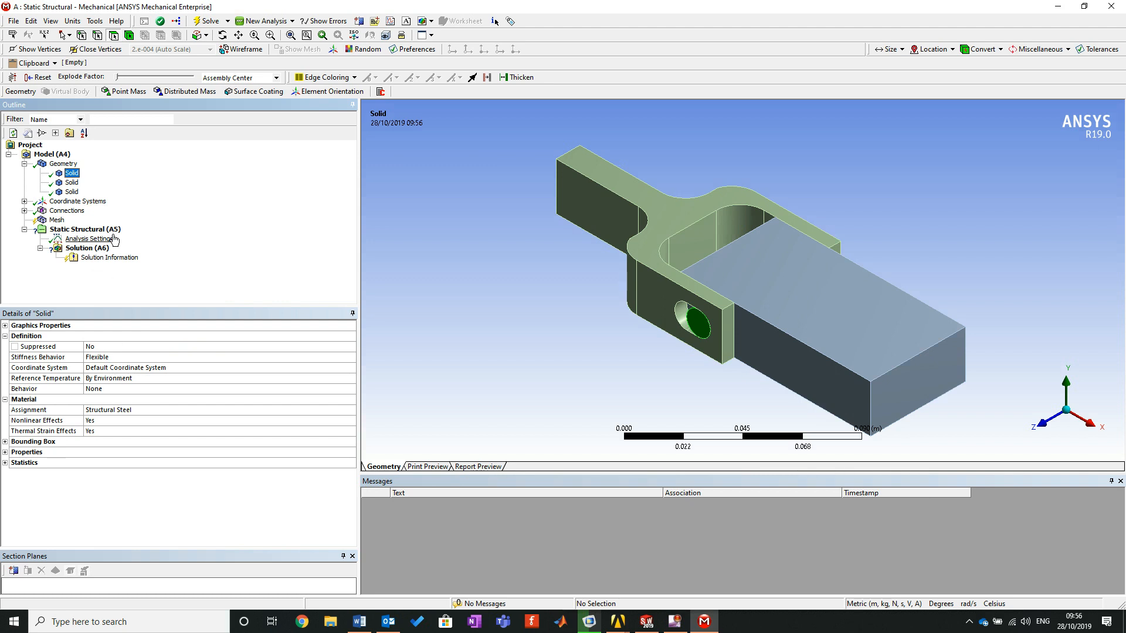
pyautogui.click(72, 182)
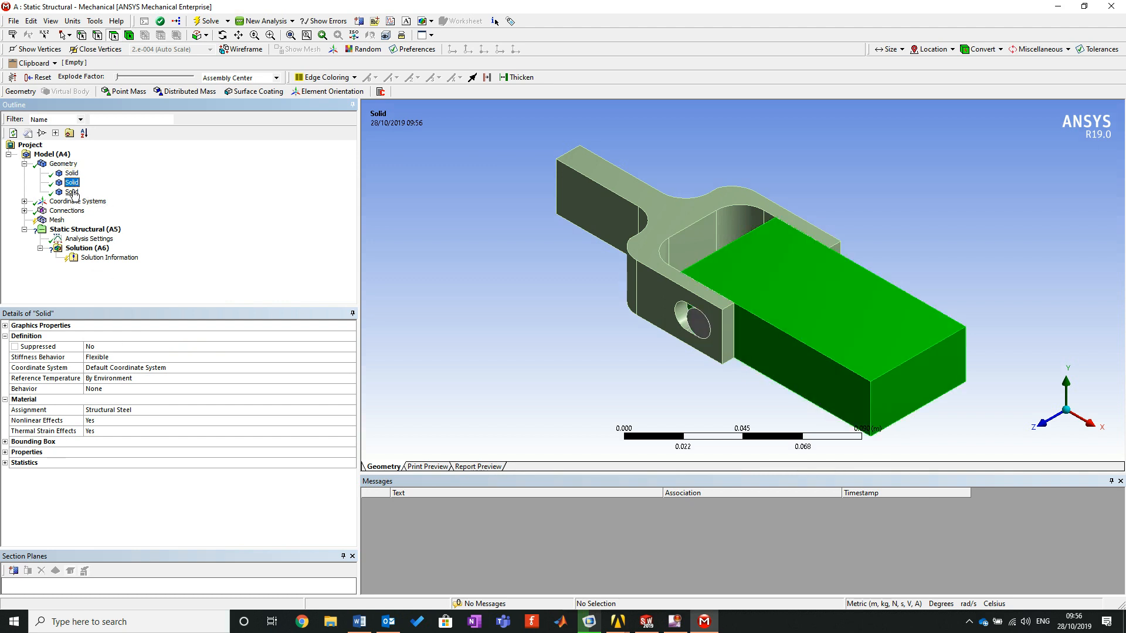
pyautogui.click(71, 191)
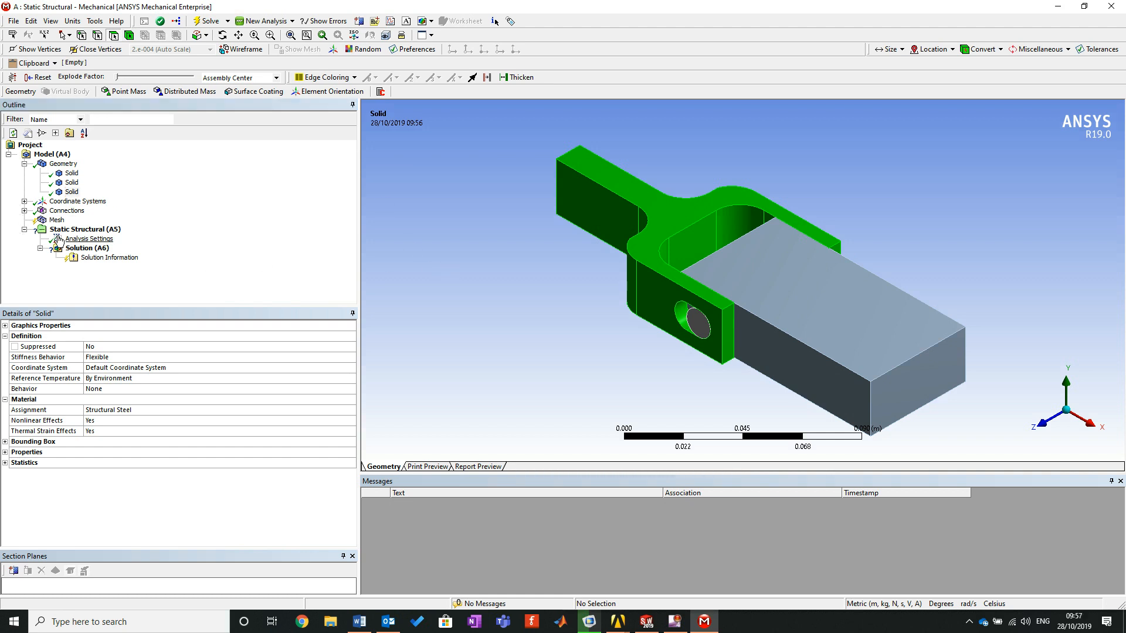
# Step: Review each contact region between the bodies under the model's connections, then collapse the branch
pyautogui.click(25, 211)
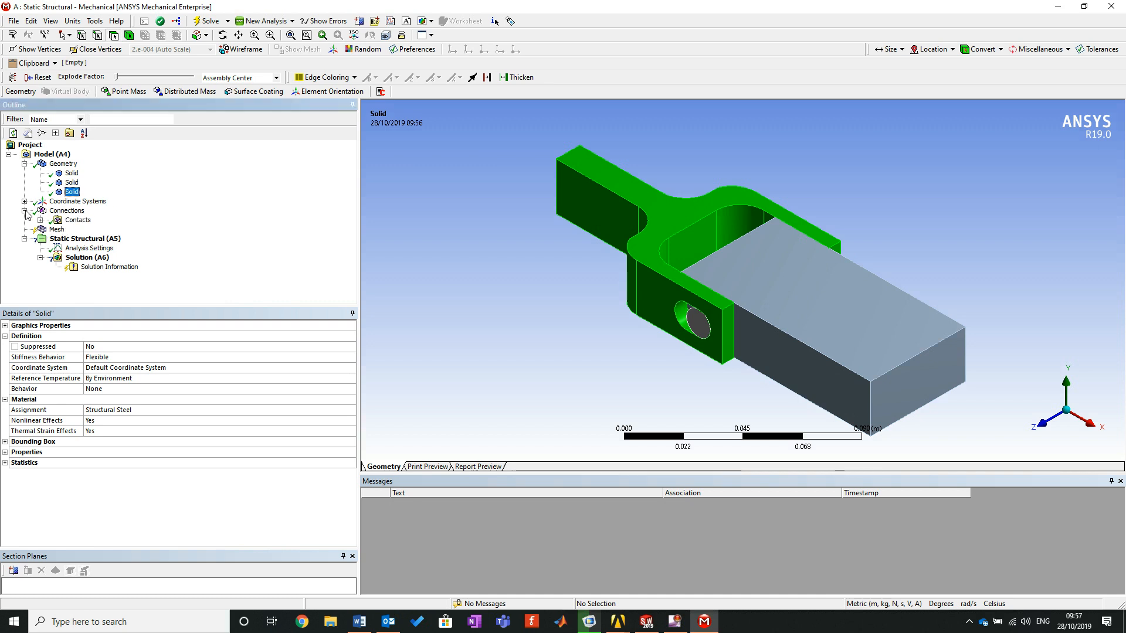
pyautogui.click(71, 221)
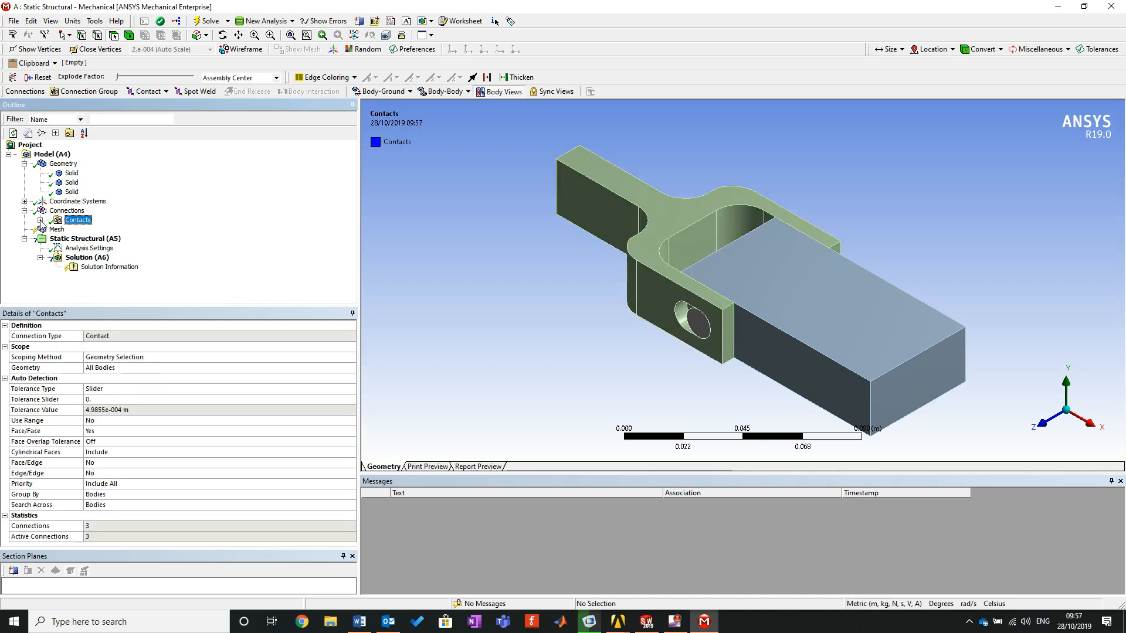
pyautogui.doubleClick(70, 220)
pyautogui.click(120, 248)
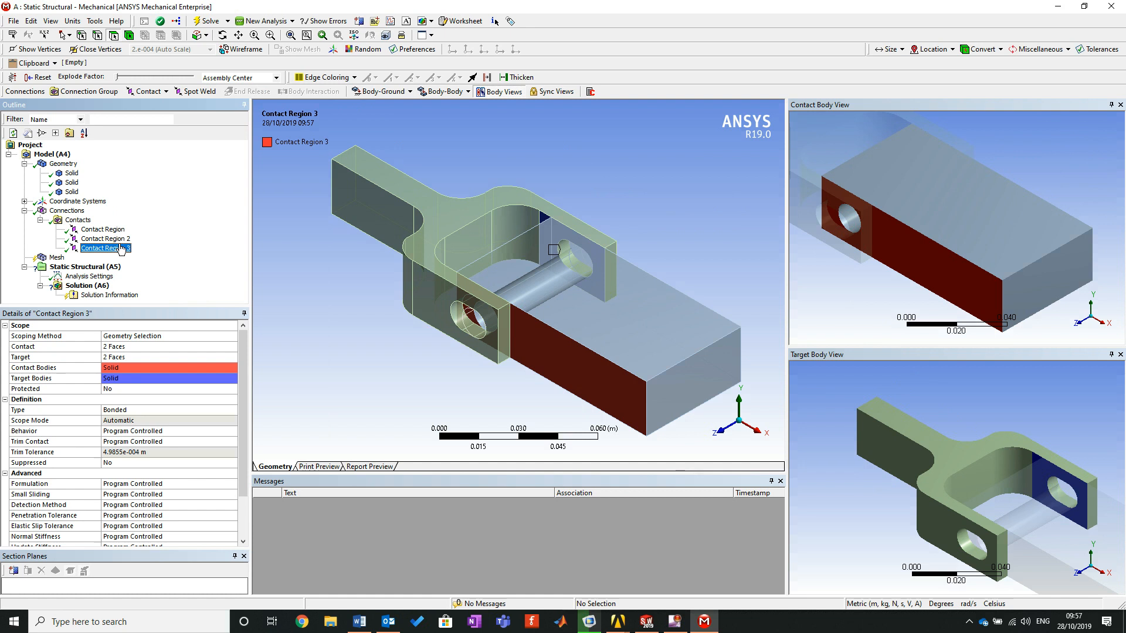
pyautogui.click(118, 240)
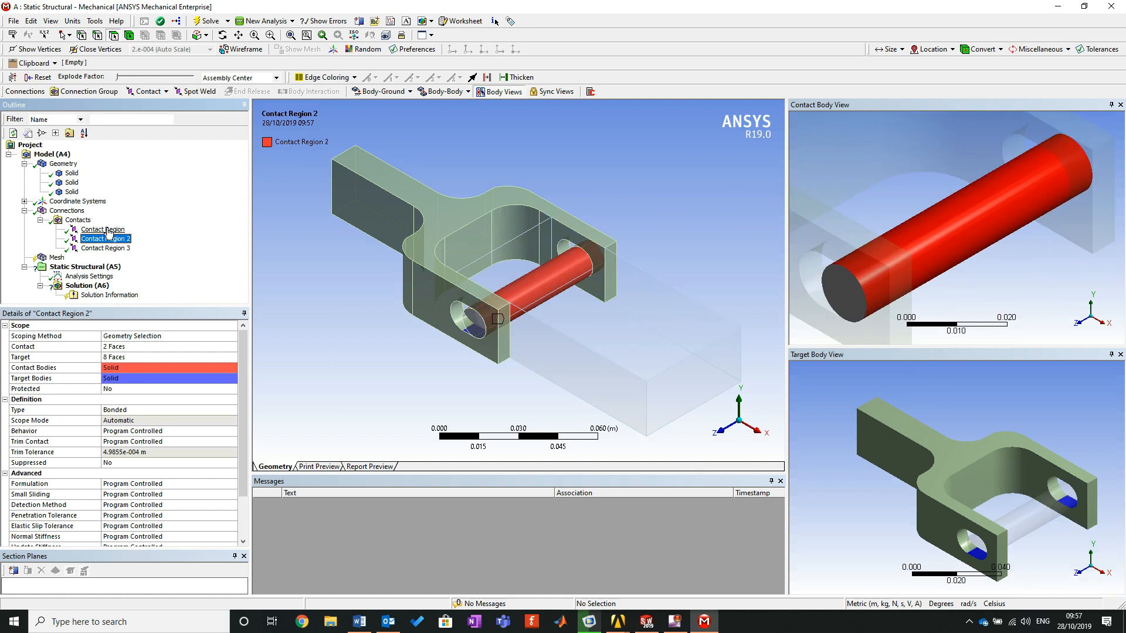
pyautogui.click(108, 230)
pyautogui.click(24, 211)
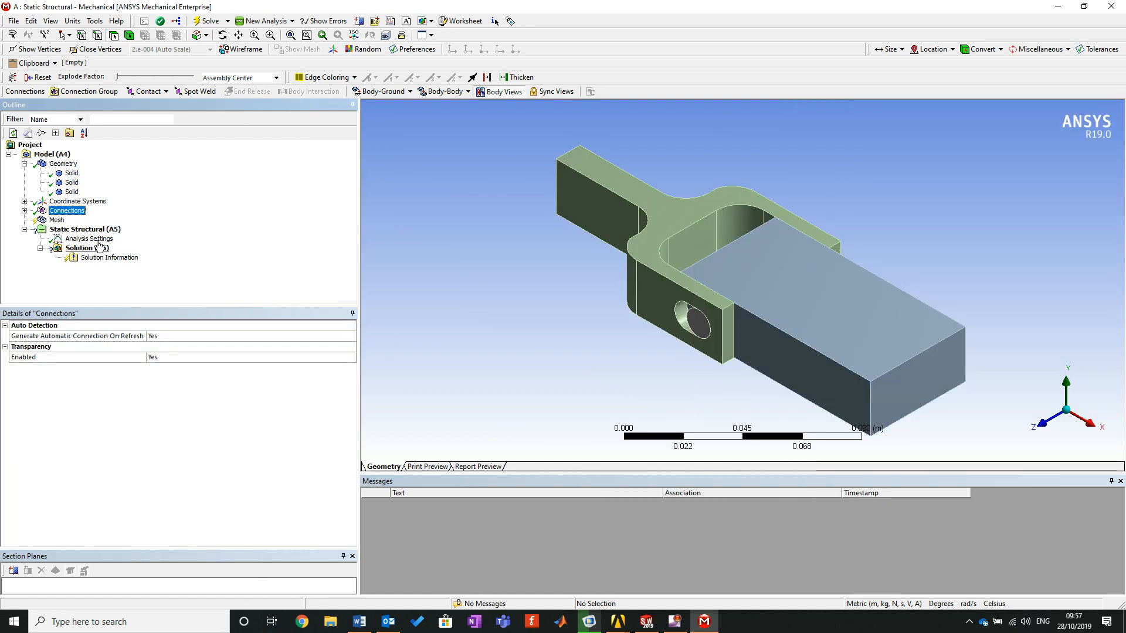
# Step: Generate the assembly's mesh with the default settings and inspect it from several angles
pyautogui.press('Down')
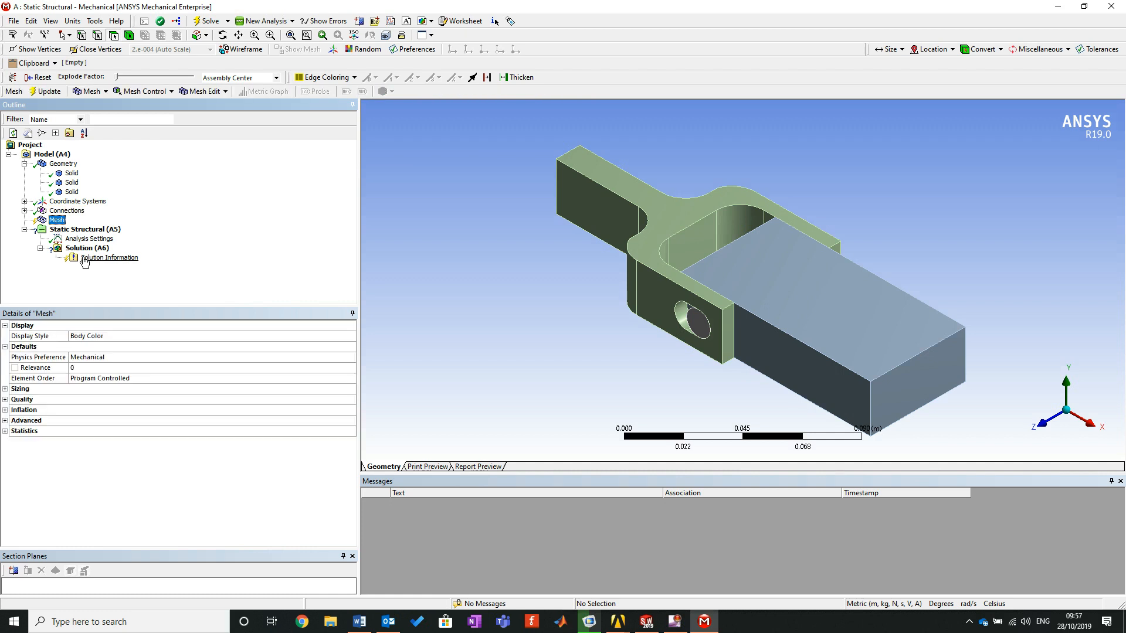
pyautogui.click(51, 92)
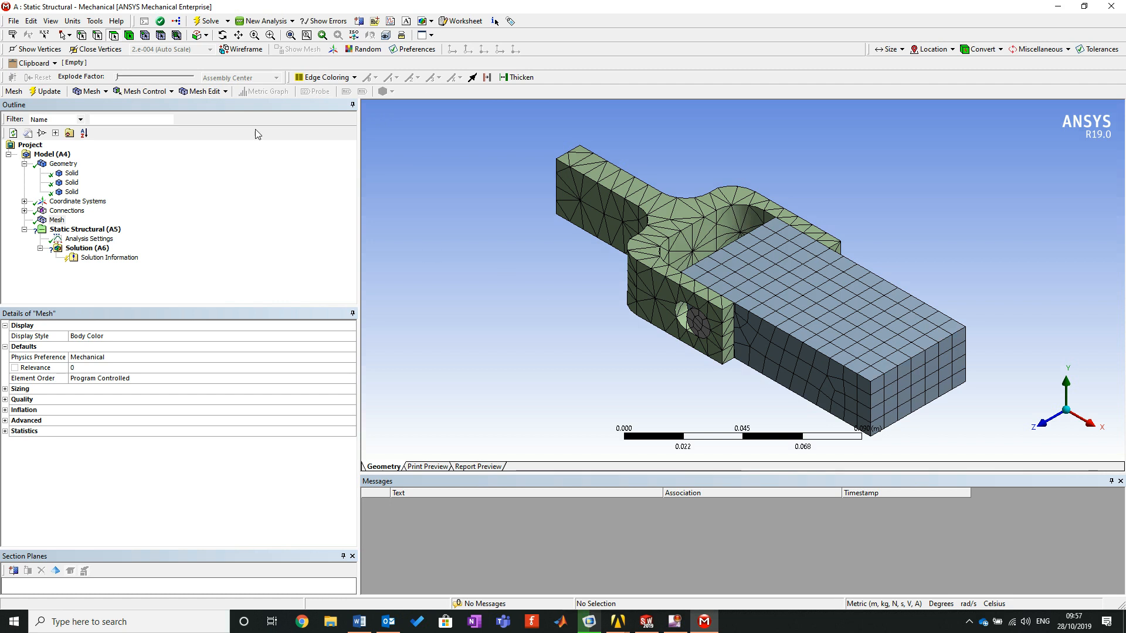
pyautogui.moveTo(675, 243); pyautogui.dragTo(811, 264, button='middle')
pyautogui.scroll(3, 810, 263)
pyautogui.scroll(-3, 810, 264)
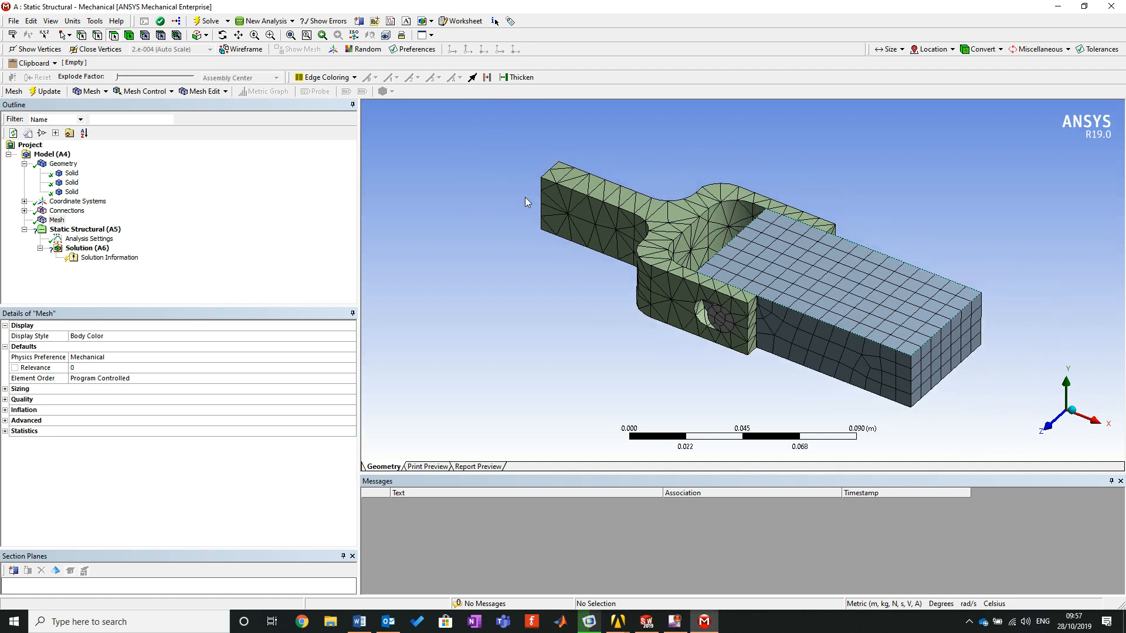
pyautogui.moveTo(488, 129); pyautogui.dragTo(1026, 436, button='right')
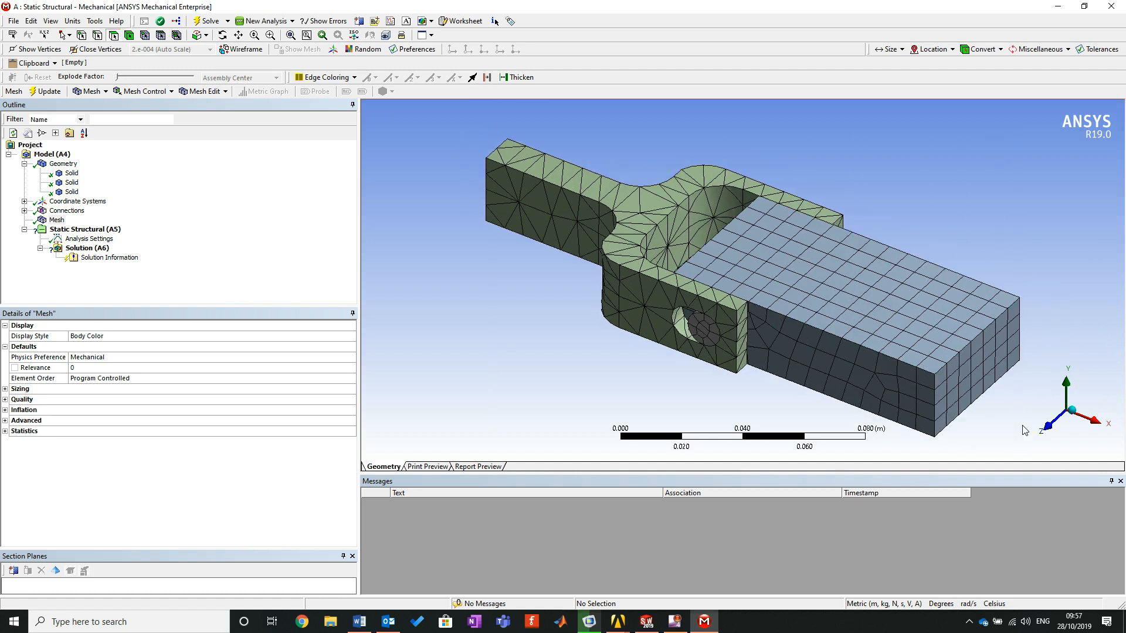
pyautogui.moveTo(955, 365); pyautogui.dragTo(931, 379, button='middle')
pyautogui.scroll(-3, 931, 379)
pyautogui.moveTo(572, 231); pyautogui.dragTo(936, 374, button='right')
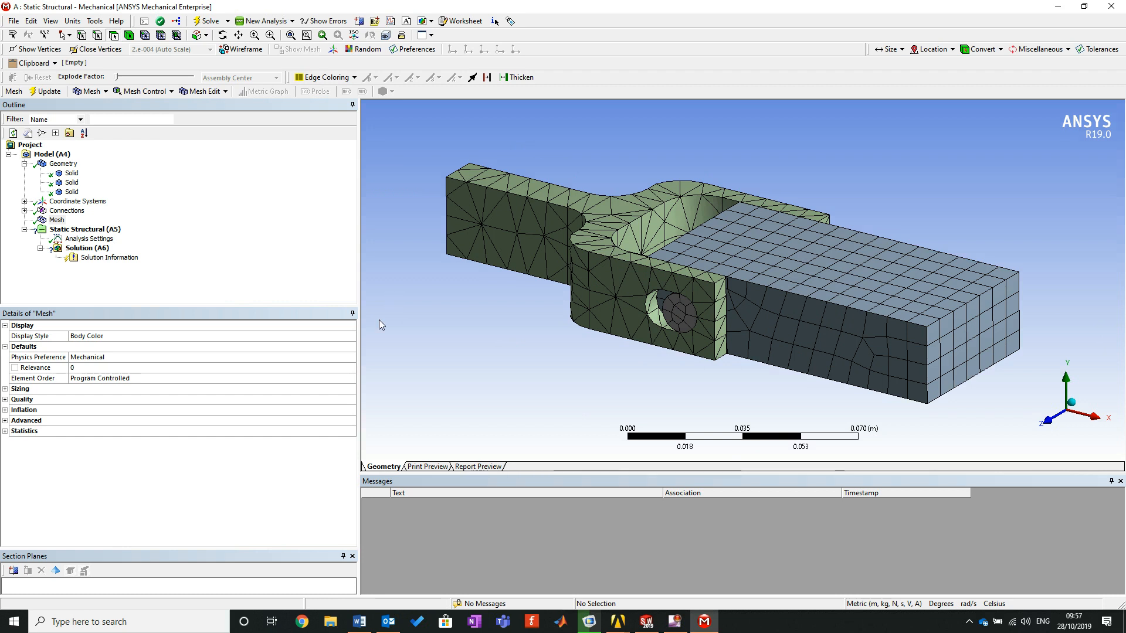
# Step: Switch to the Word tutorial document, read the boundary conditions in Figure 5 of its Set-up section, and return to the Mechanical model
pyautogui.click(115, 232)
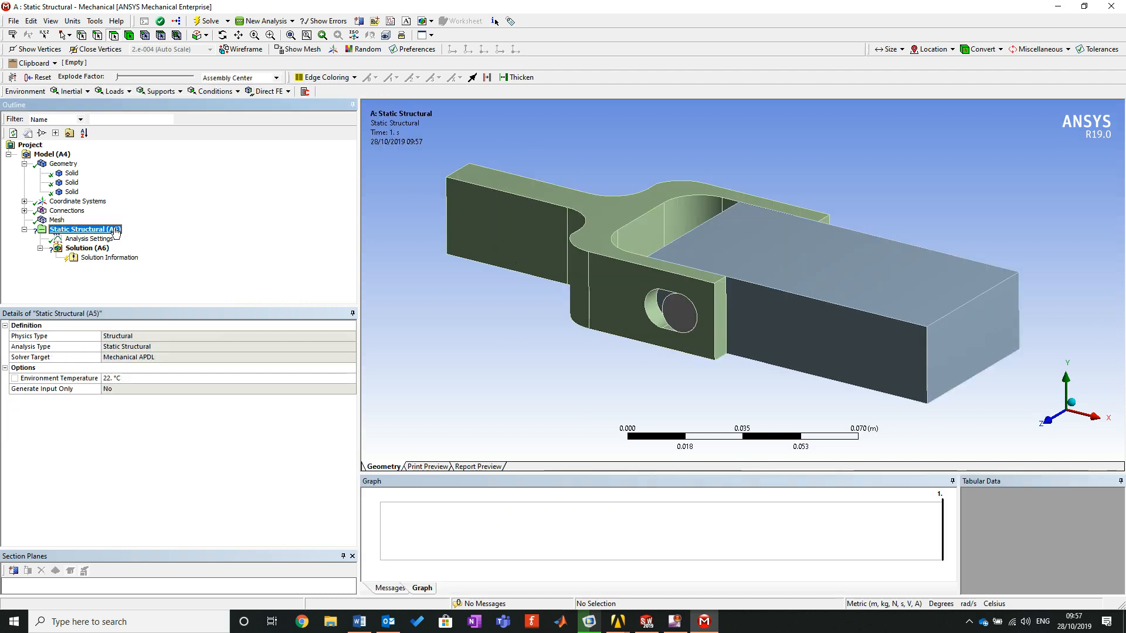
pyautogui.click(359, 622)
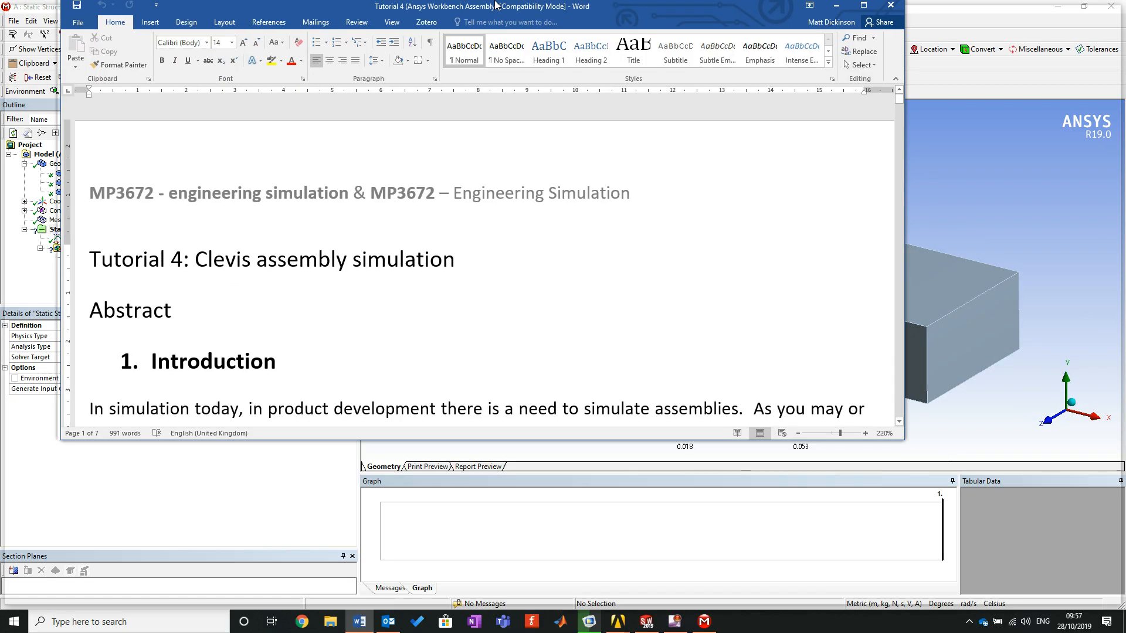
pyautogui.scroll(-15, 488, 183)
pyautogui.scroll(-20, 488, 182)
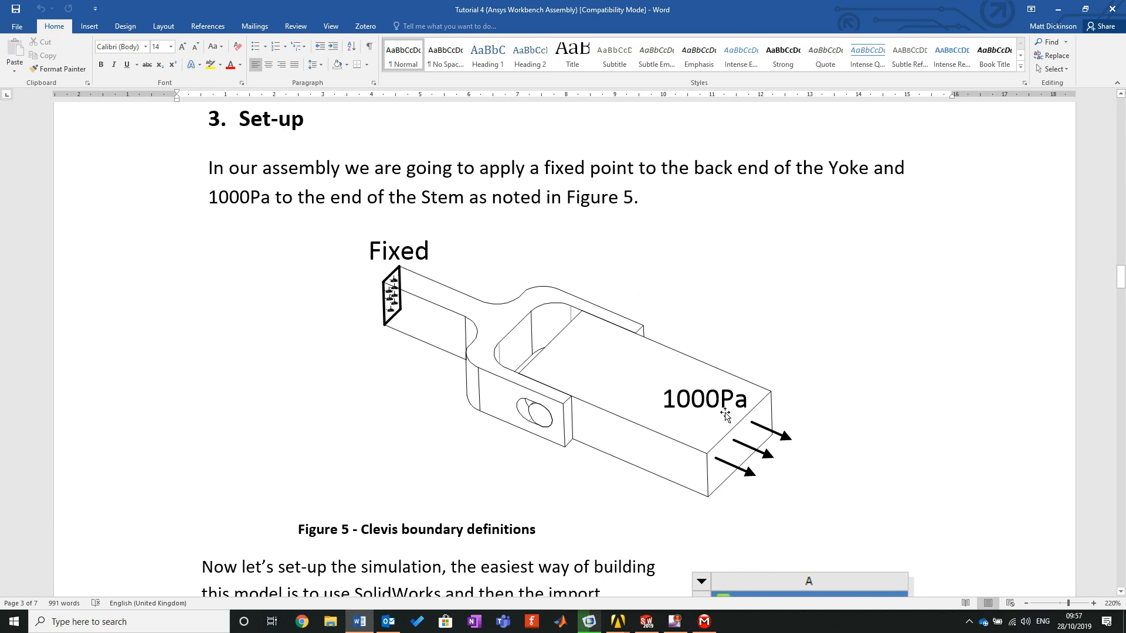
pyautogui.doubleClick(660, 6)
pyautogui.moveTo(734, 15); pyautogui.dragTo(1125, 23)
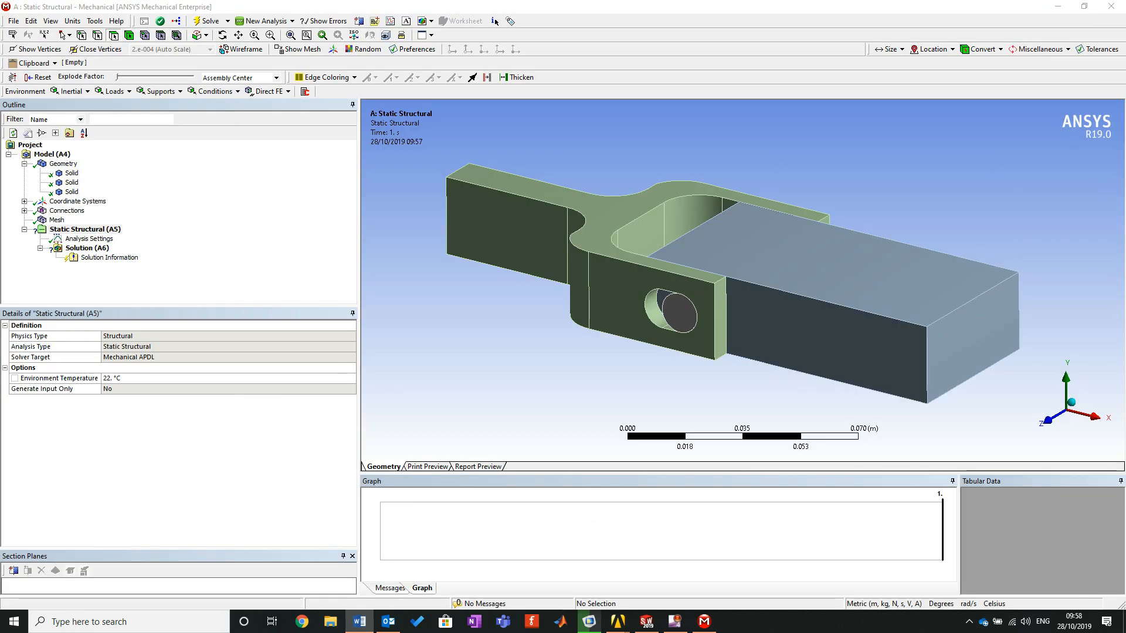
pyautogui.click(183, 282)
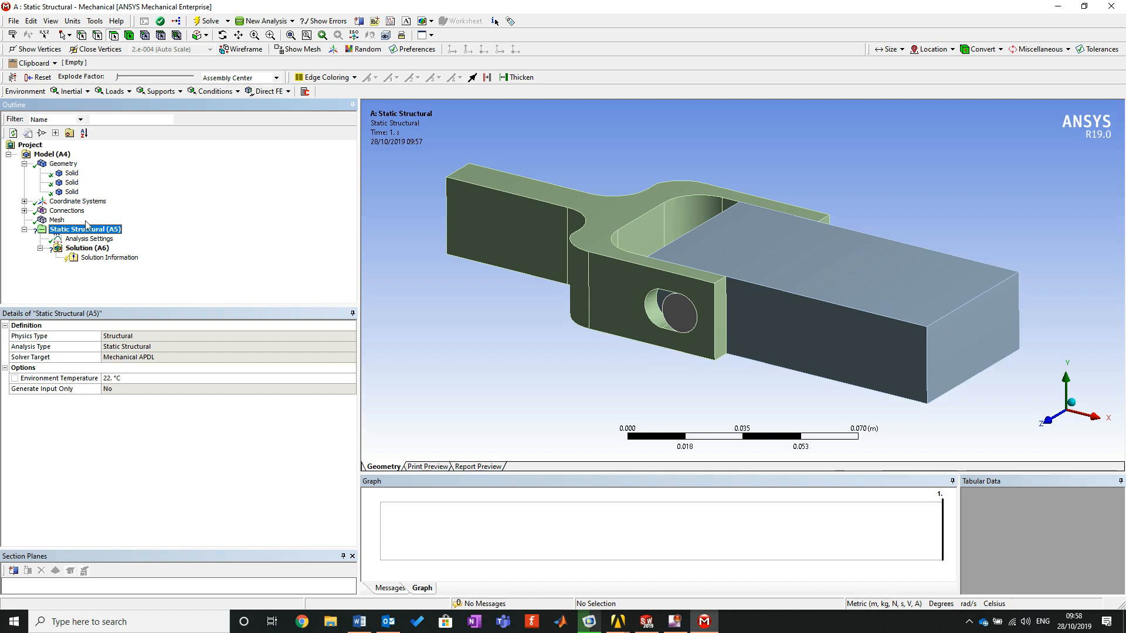
# Step: Add a Fixed Support to the static structural analysis on the back end face of the yoke
pyautogui.rightClick(106, 231)
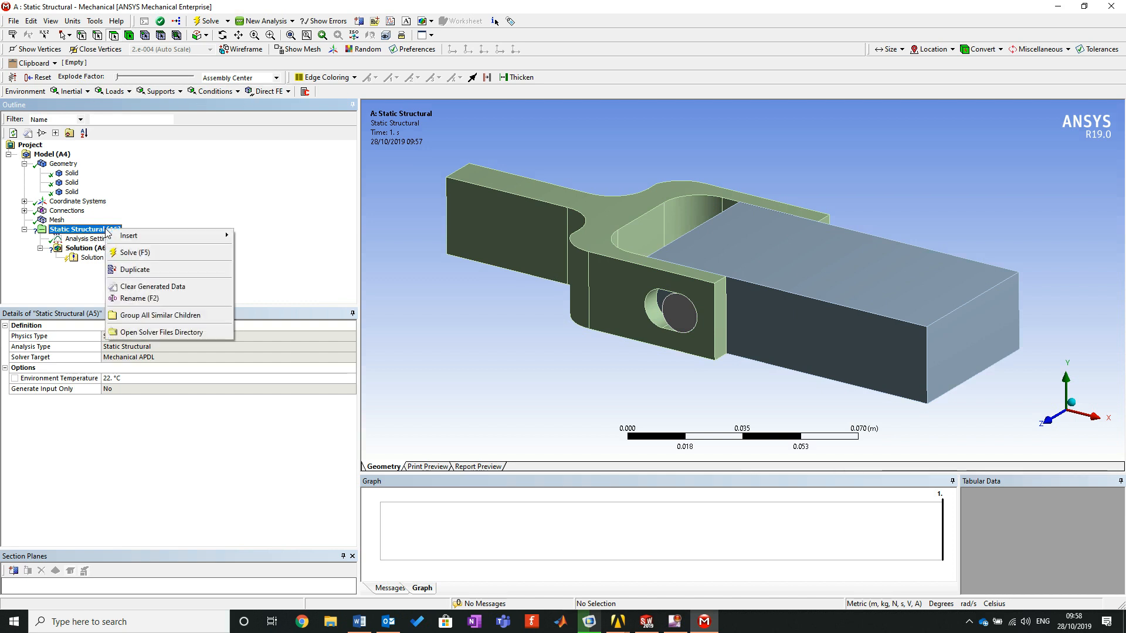
pyautogui.click(347, 253)
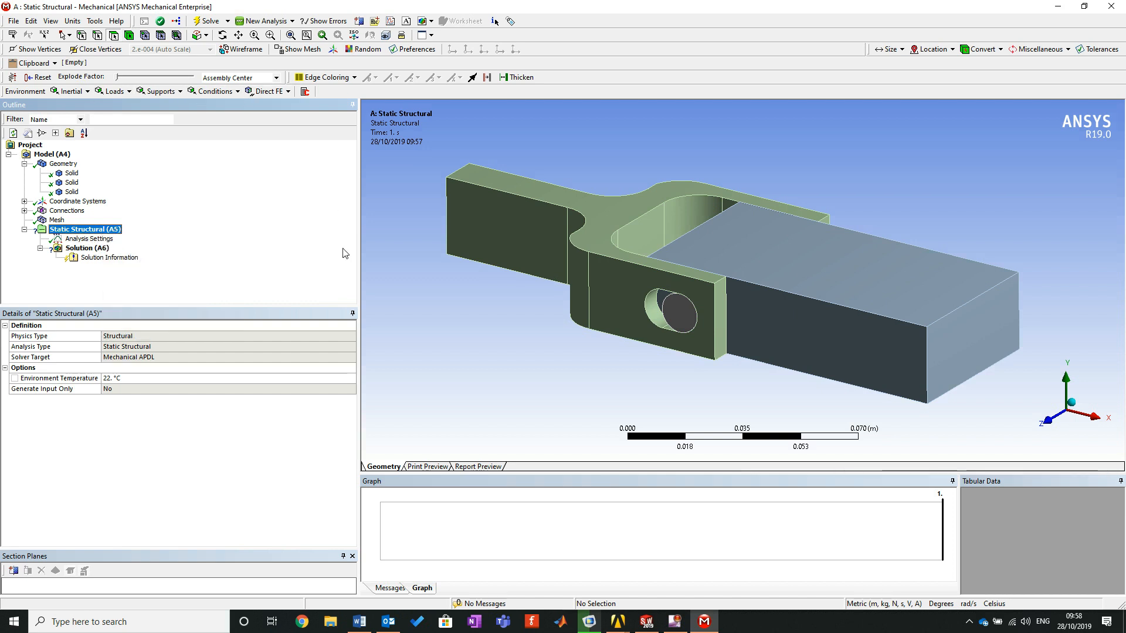
pyautogui.click(176, 91)
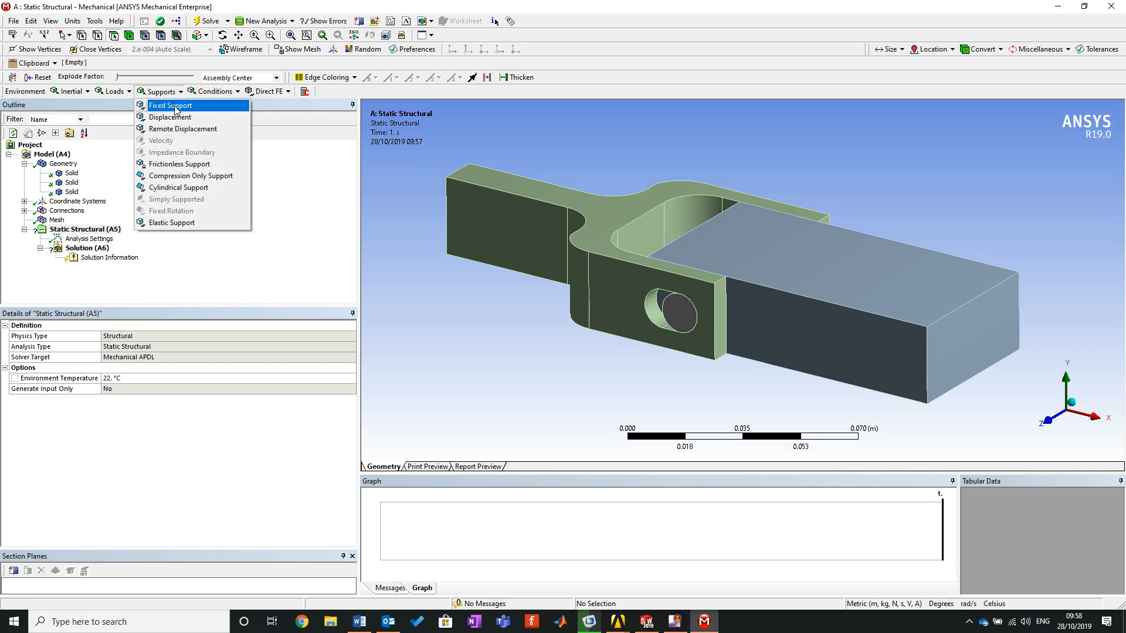
pyautogui.click(176, 108)
pyautogui.moveTo(475, 282); pyautogui.dragTo(656, 300, button='middle')
pyautogui.click(536, 296)
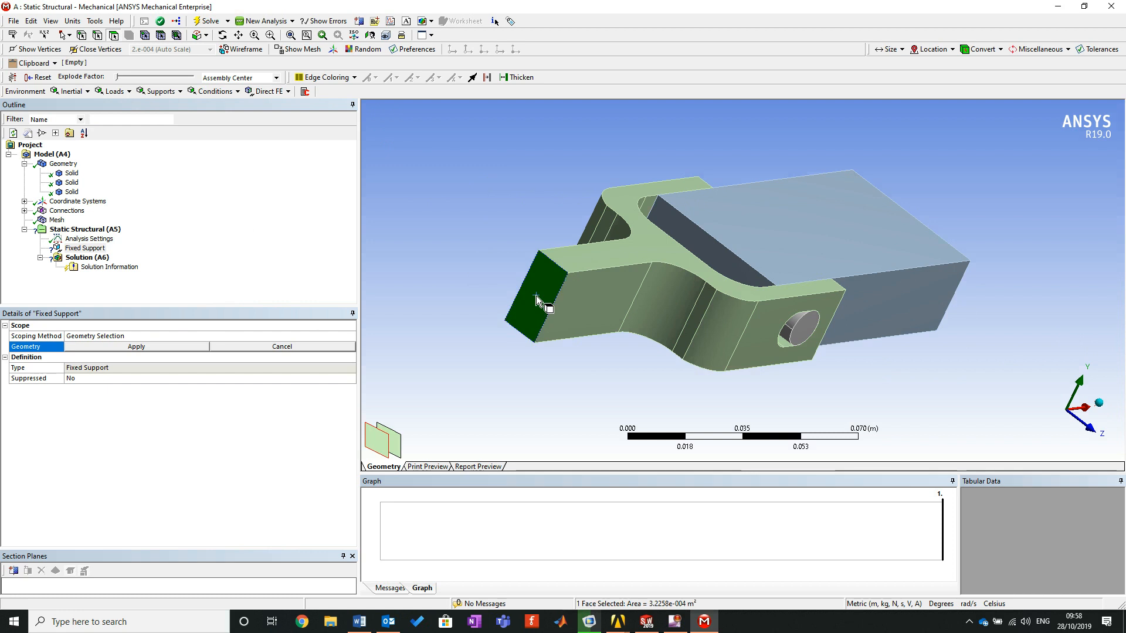
pyautogui.moveTo(543, 353); pyautogui.dragTo(528, 346, button='middle')
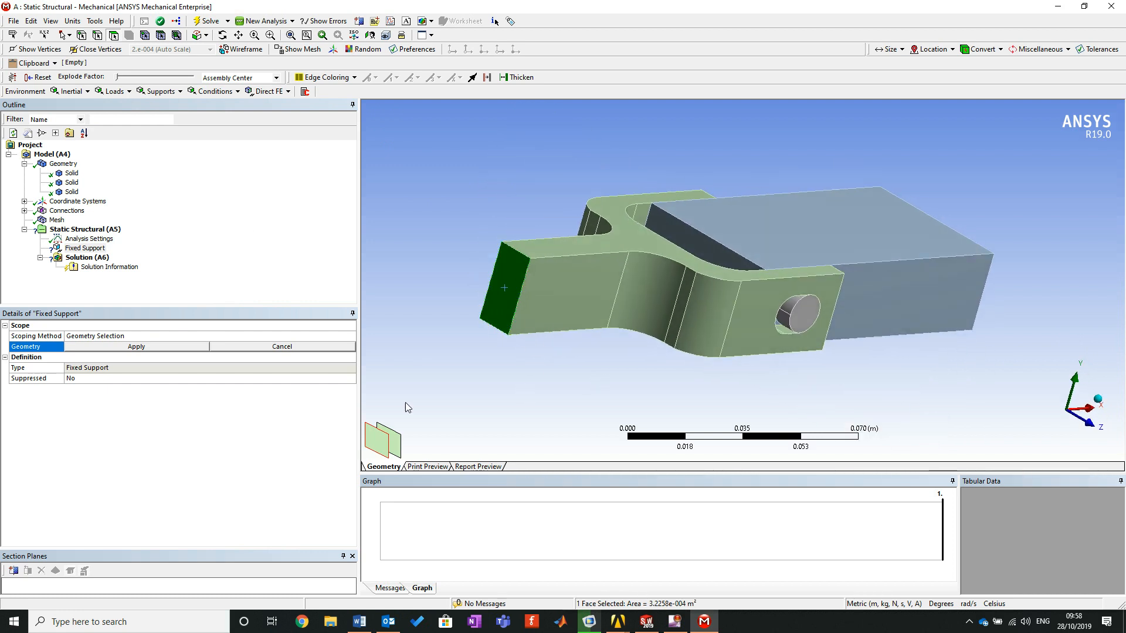
pyautogui.click(139, 346)
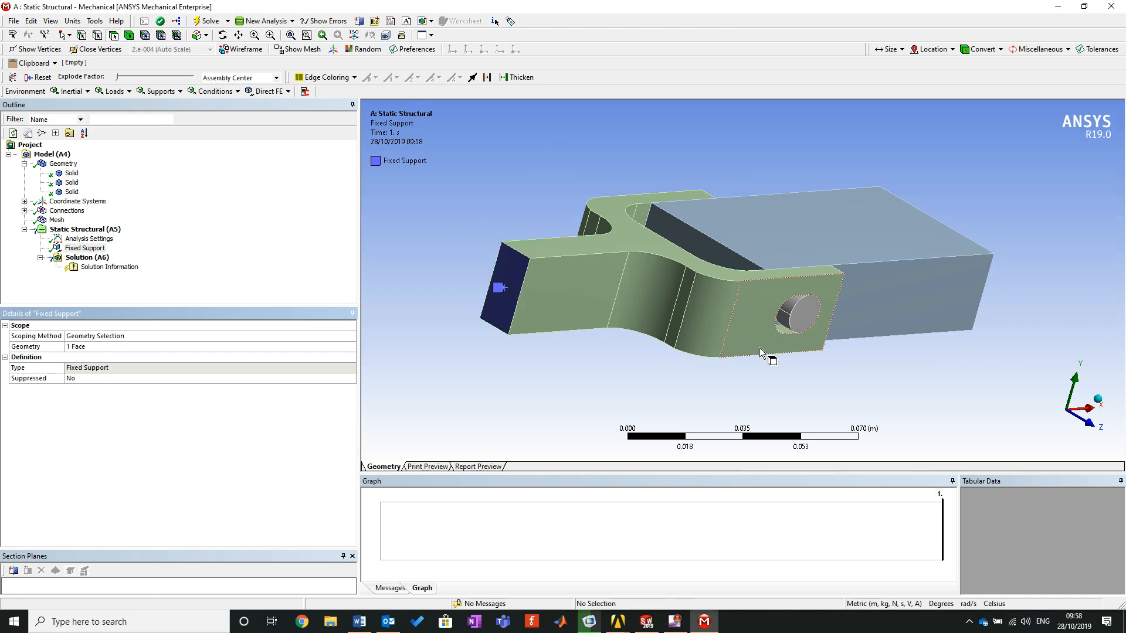
# Step: Add a Pressure load to the static structural analysis on the free end face of the rectangular stem
pyautogui.moveTo(705, 346)
pyautogui.mouseDown(button='middle')
pyautogui.moveTo(530, 326)
pyautogui.moveTo(500, 334)
pyautogui.mouseUp(button='middle')
pyautogui.scroll(-3, 842, 340)
pyautogui.moveTo(628, 209); pyautogui.dragTo(1019, 406, button='right')
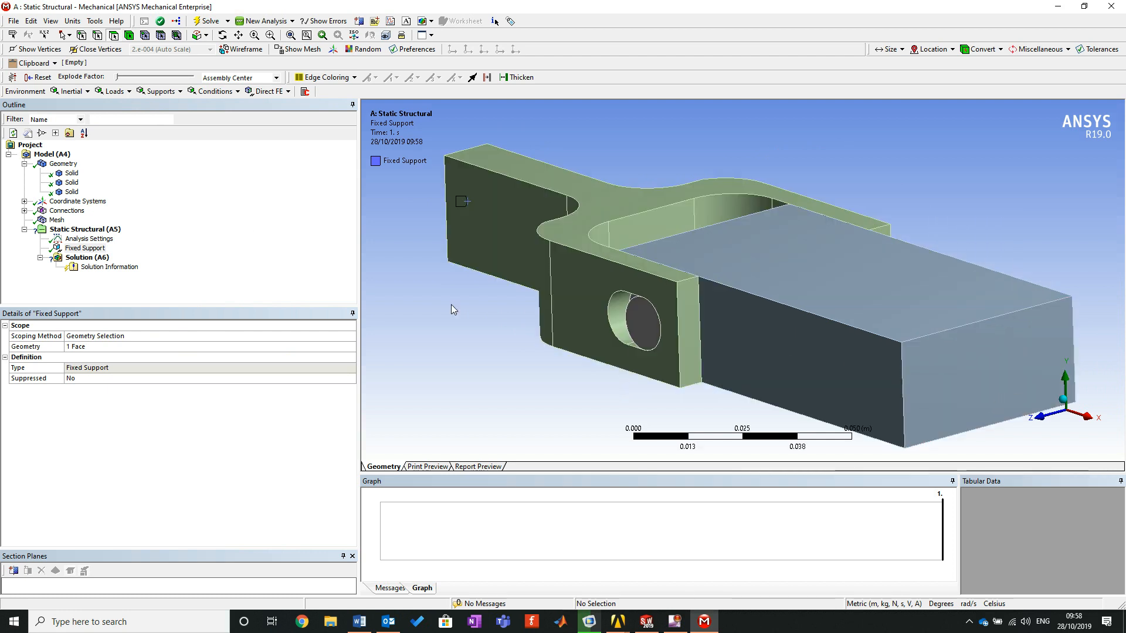
pyautogui.rightClick(105, 234)
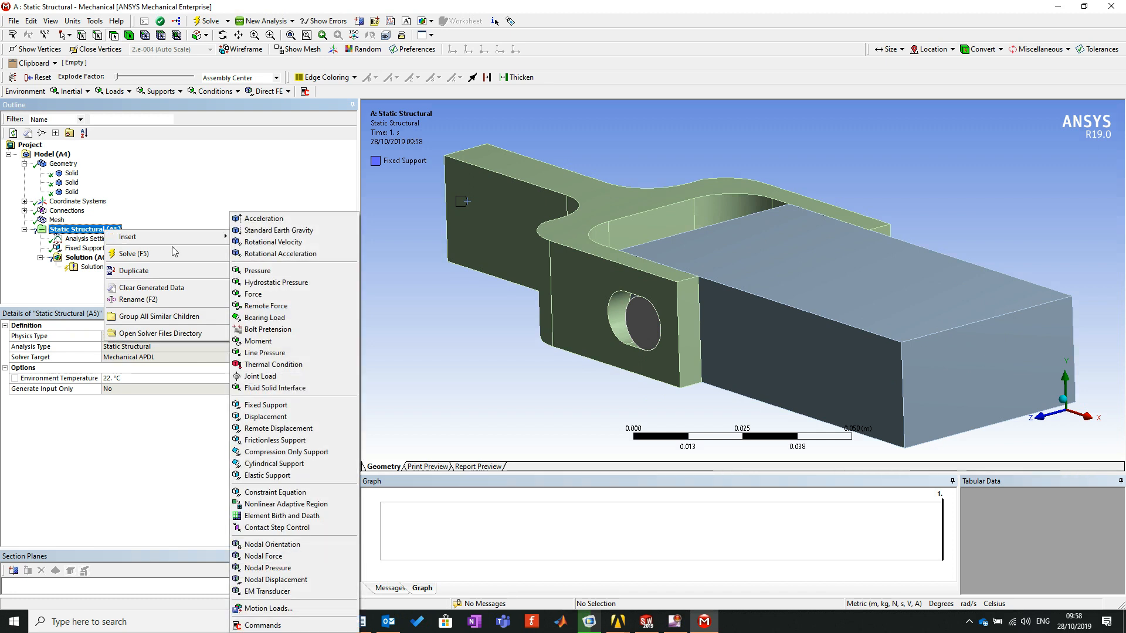
pyautogui.moveTo(206, 238)
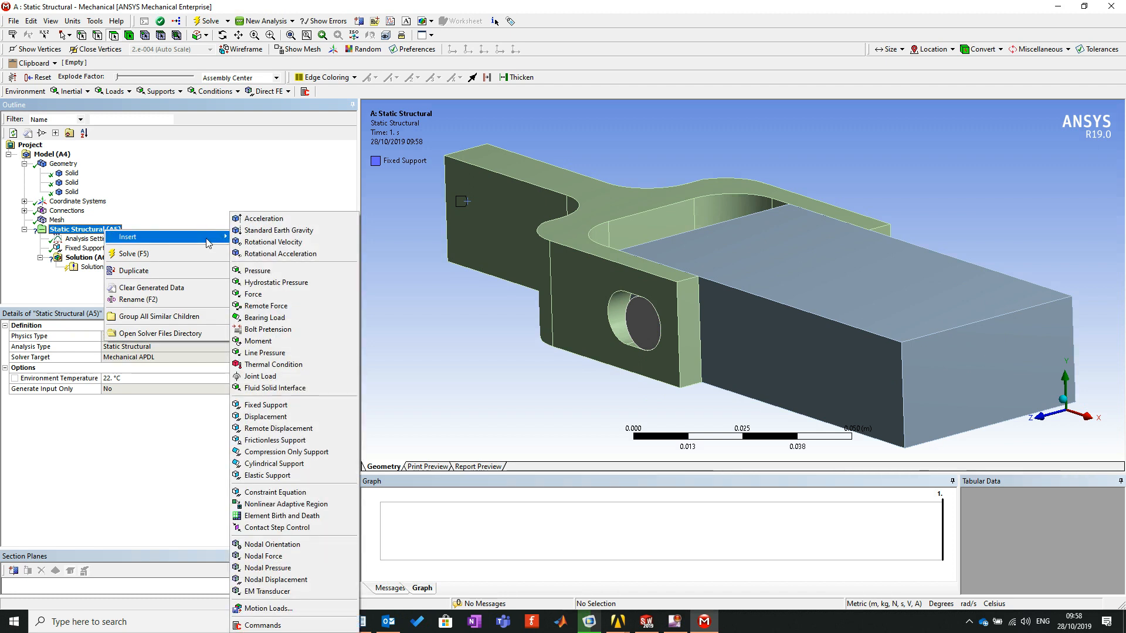
pyautogui.click(331, 270)
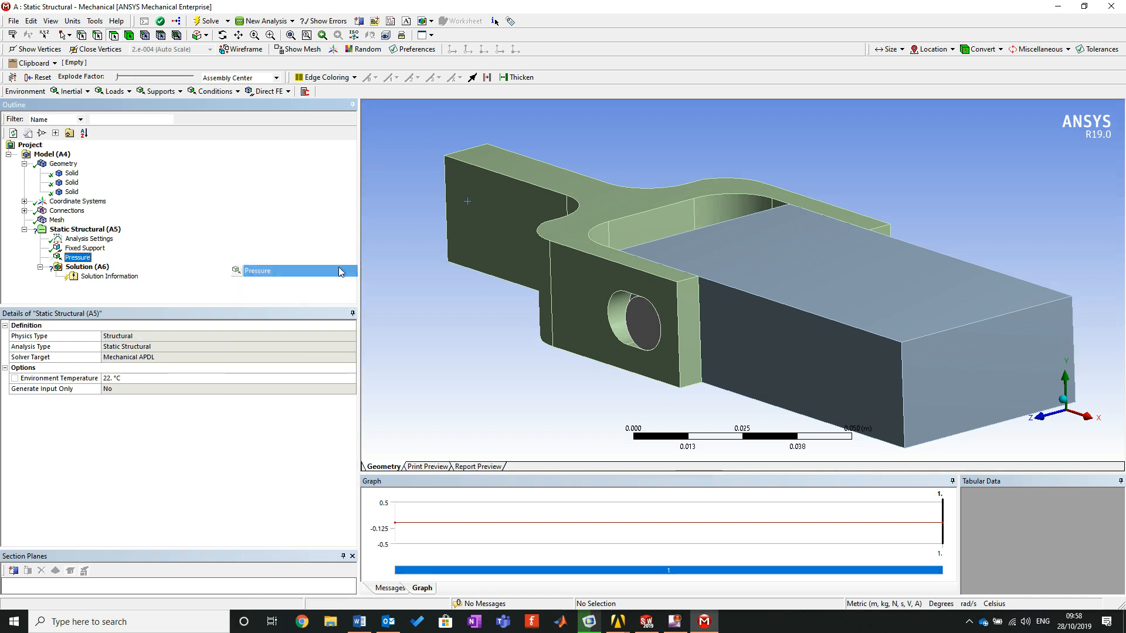
pyautogui.click(954, 390)
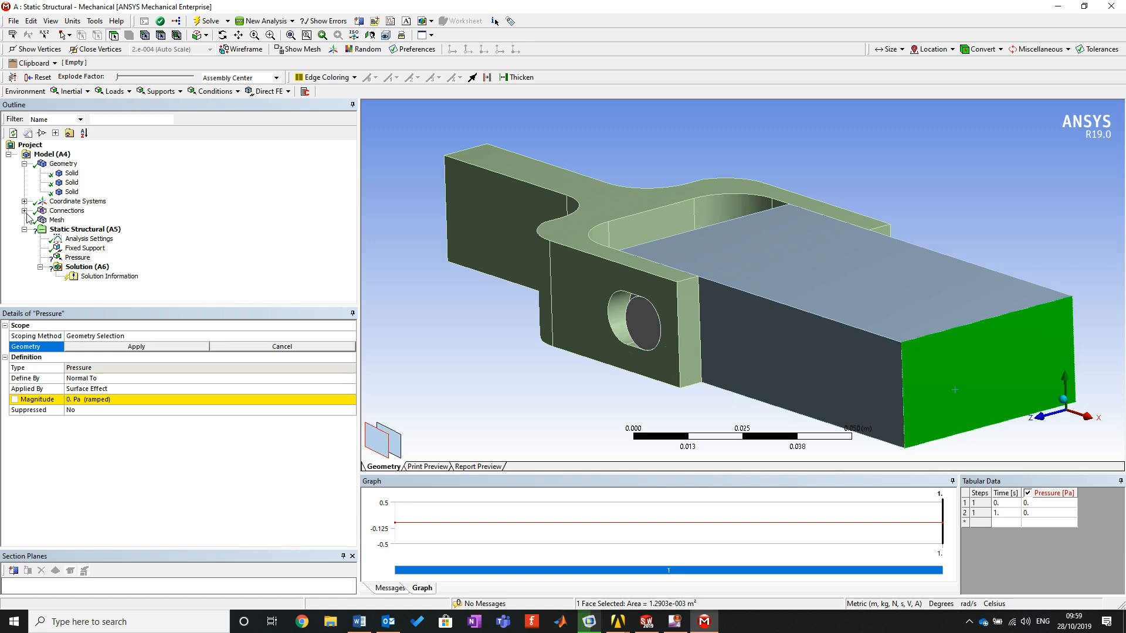
pyautogui.click(128, 348)
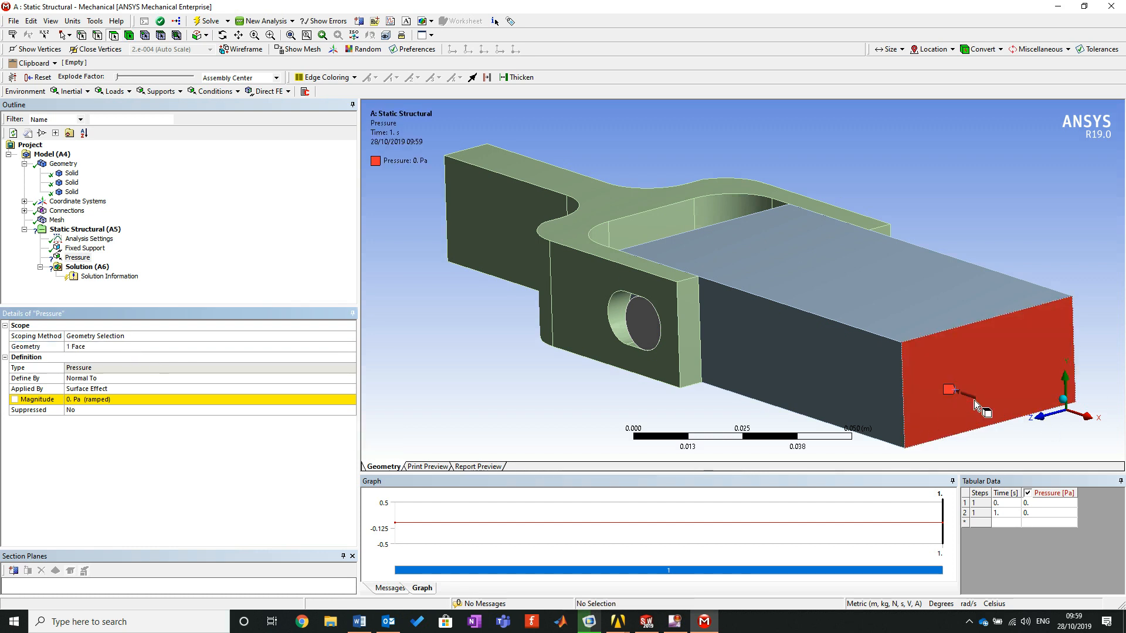
# Step: Set the pressure load's magnitude to -1000 Pa and fit the whole assembly in view
pyautogui.click(120, 399)
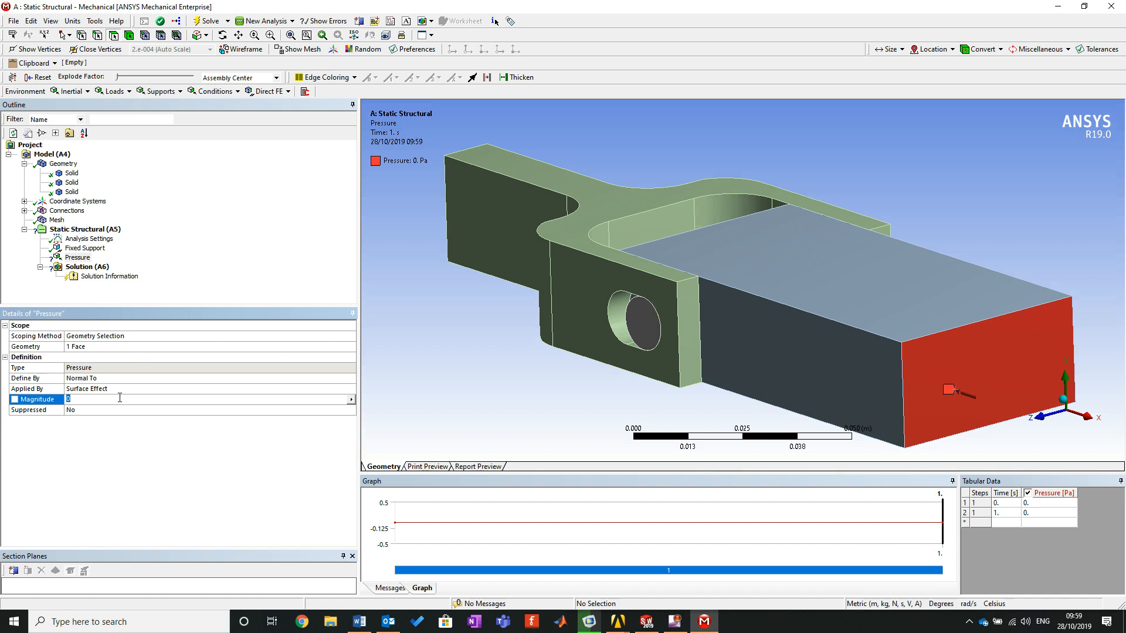
pyautogui.write('-1000')
pyautogui.press('Return')
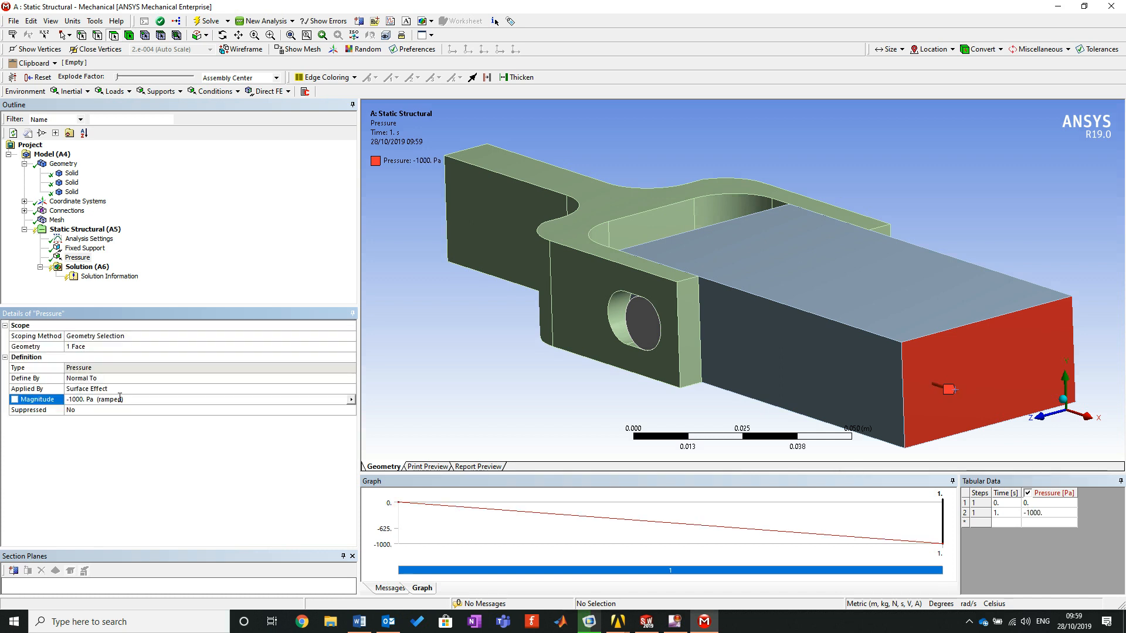
pyautogui.moveTo(709, 311)
pyautogui.mouseDown(button='middle')
pyautogui.moveTo(754, 316)
pyautogui.moveTo(726, 317)
pyautogui.mouseUp(button='middle')
pyautogui.press('F7')
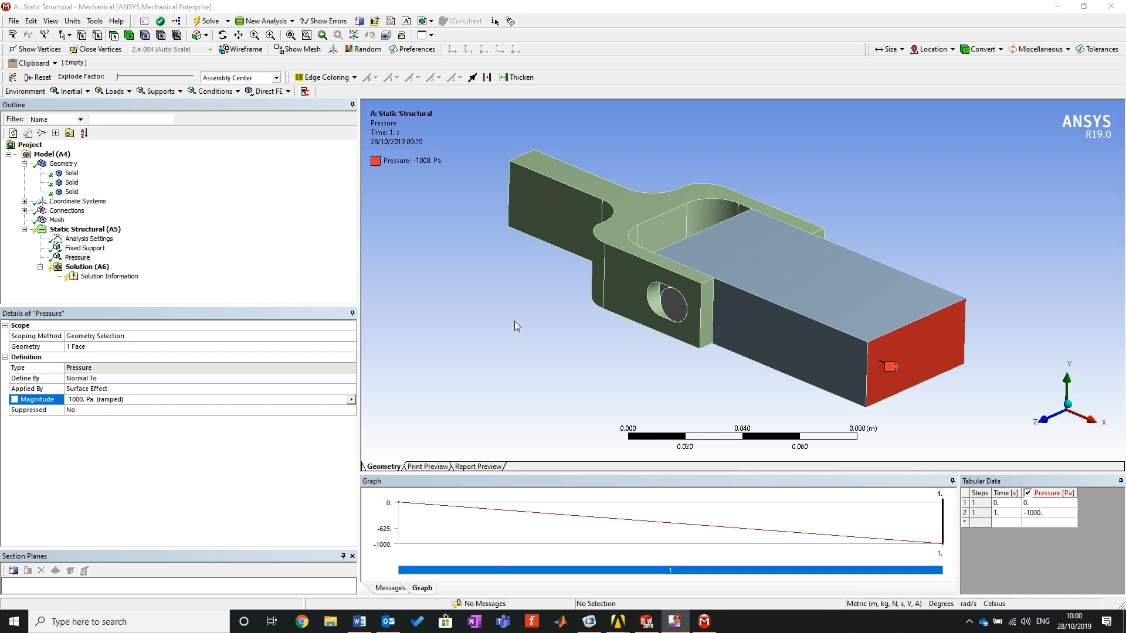
# Step: Switch to the Word tutorial document, look at the deflection result in Figure 12, and return to the Mechanical model
pyautogui.moveTo(568, 324); pyautogui.dragTo(652, 335, button='middle')
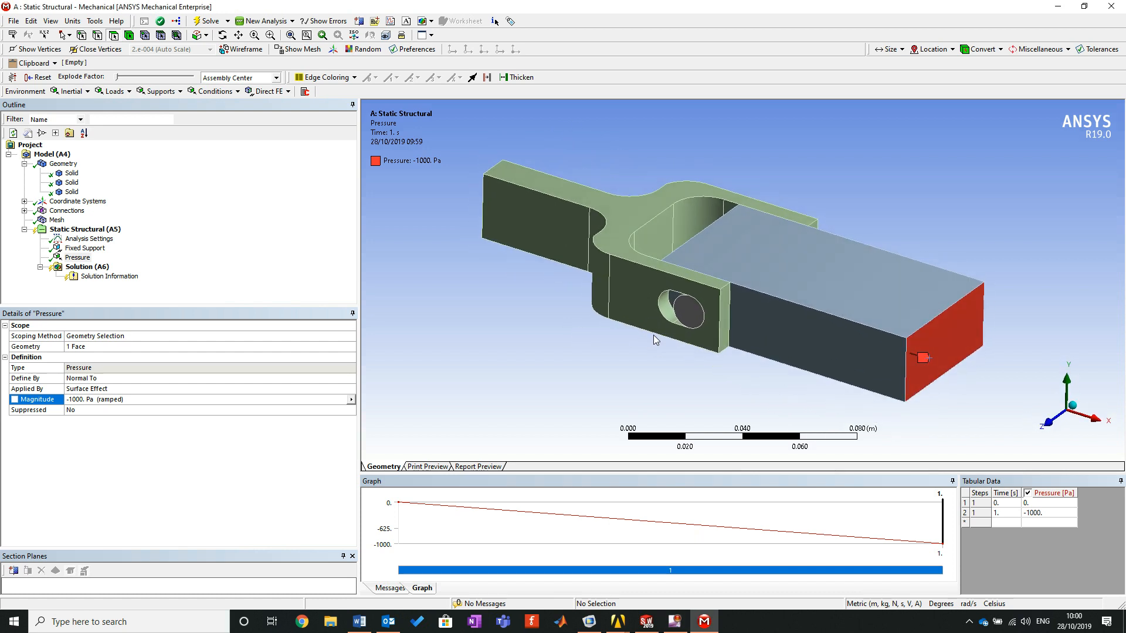
pyautogui.moveTo(465, 146); pyautogui.dragTo(1048, 420, button='right')
pyautogui.moveTo(652, 353)
pyautogui.mouseDown(button='middle')
pyautogui.moveTo(642, 337)
pyautogui.moveTo(647, 351)
pyautogui.mouseUp(button='middle')
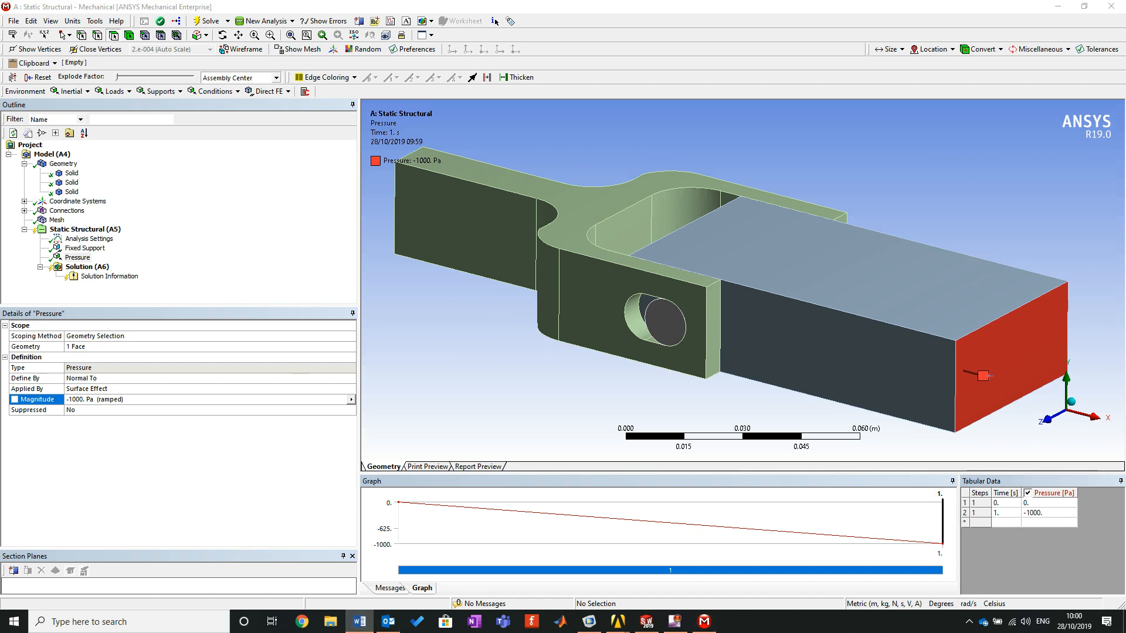
pyautogui.scroll(-20, 352, 366)
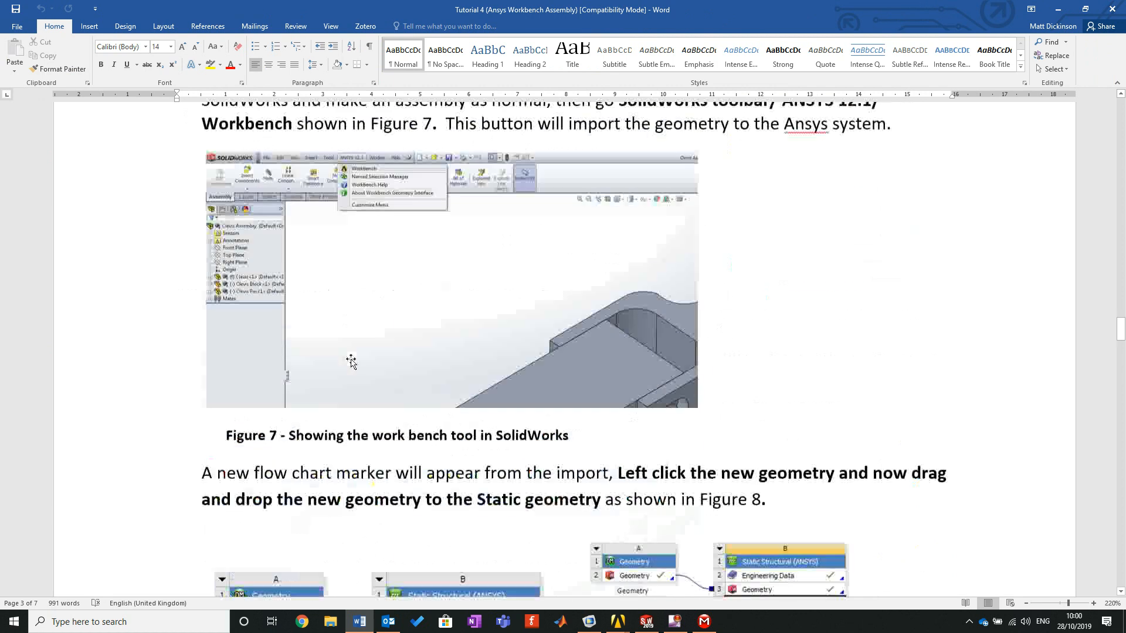
pyautogui.scroll(-20, 352, 365)
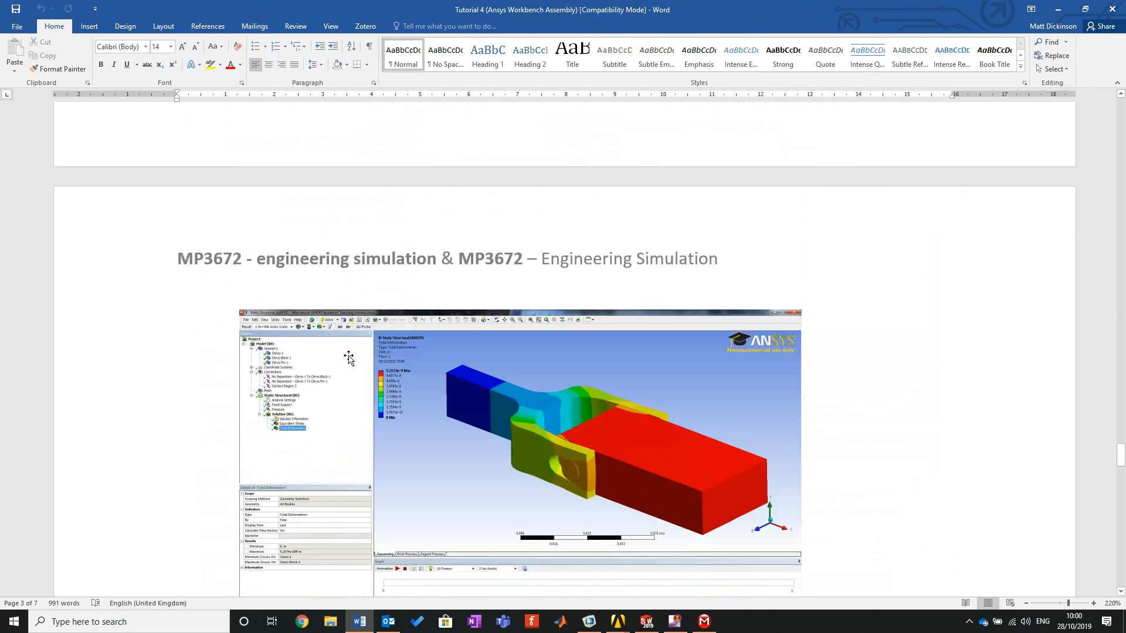
pyautogui.scroll(5, 348, 359)
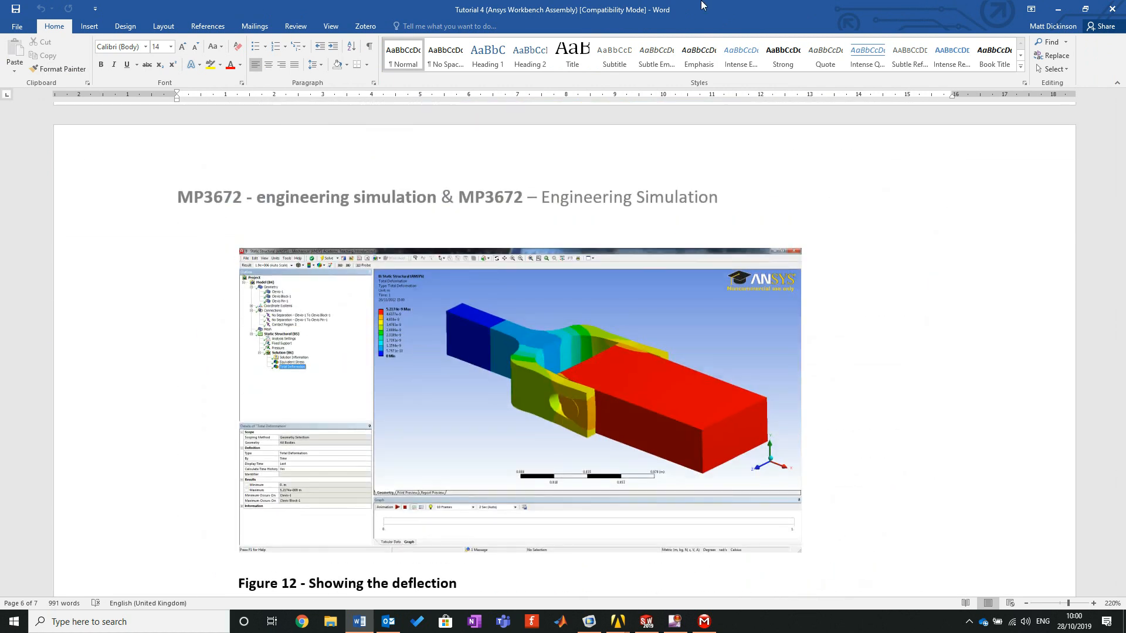
pyautogui.hotkey('alt', 'Tab')
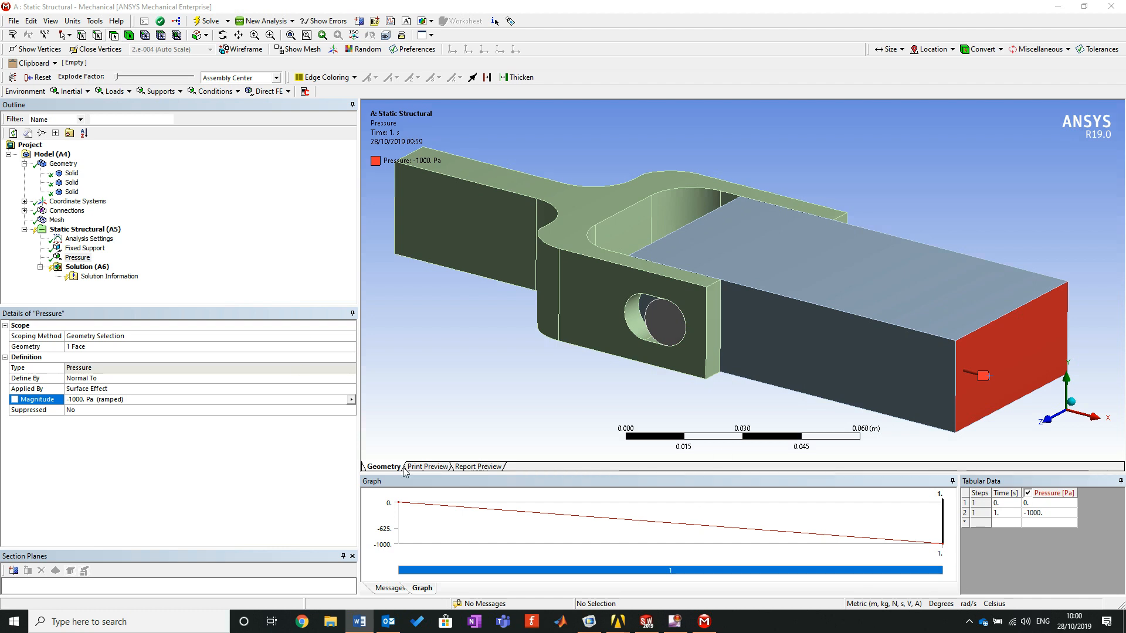
# Step: Solve the static structural analysis with its fixed support and pressure load
pyautogui.moveTo(616, 383); pyautogui.dragTo(602, 380, button='middle')
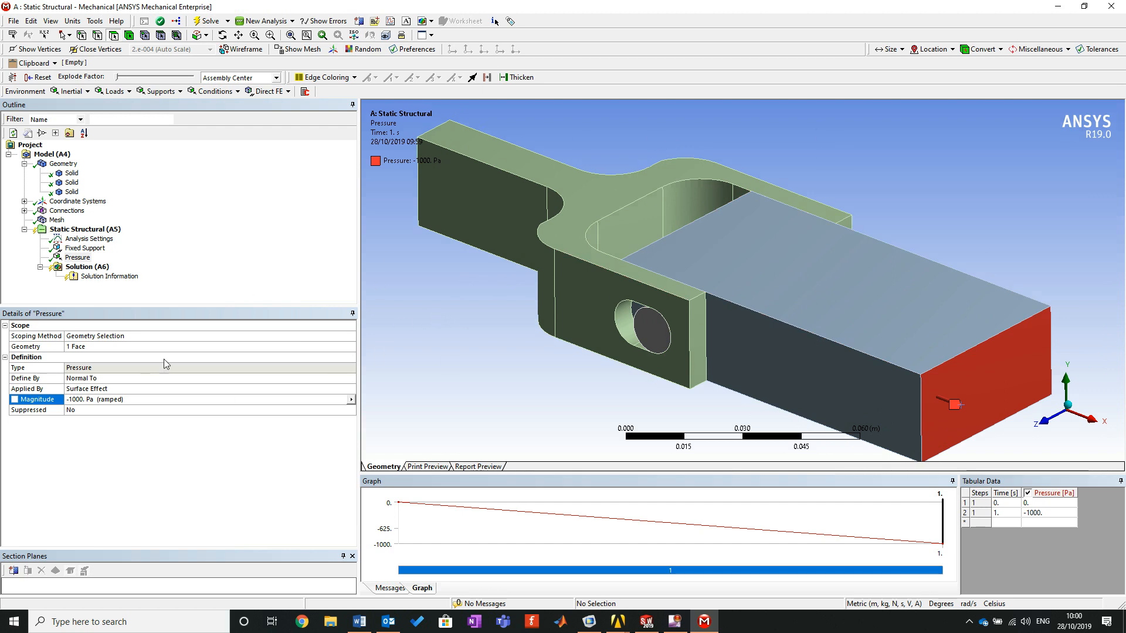
pyautogui.click(85, 229)
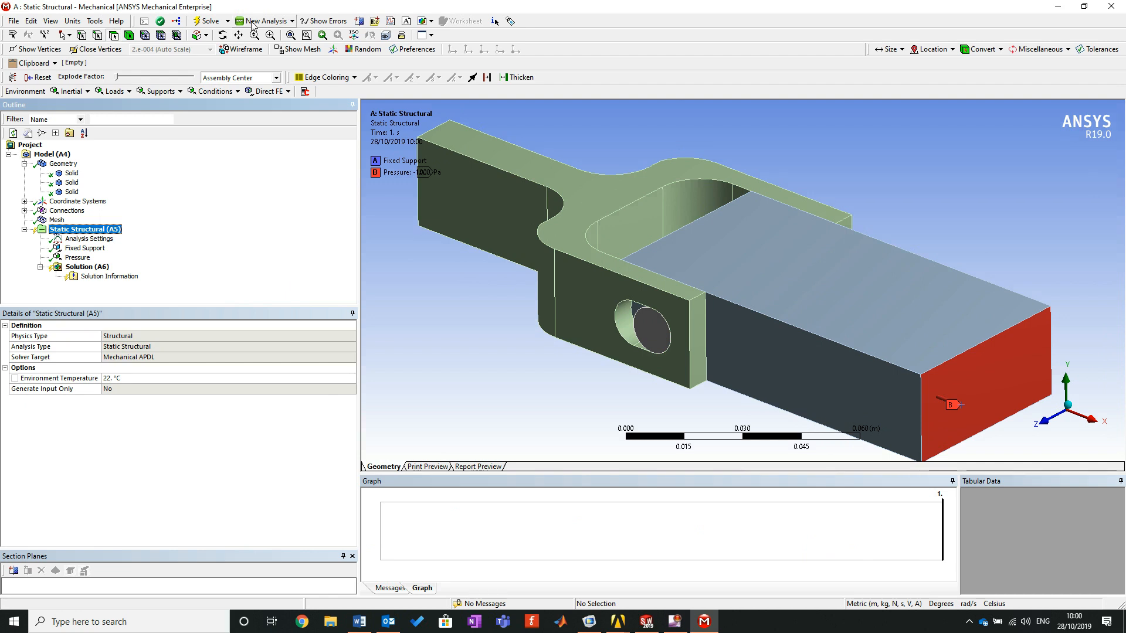
pyautogui.click(195, 21)
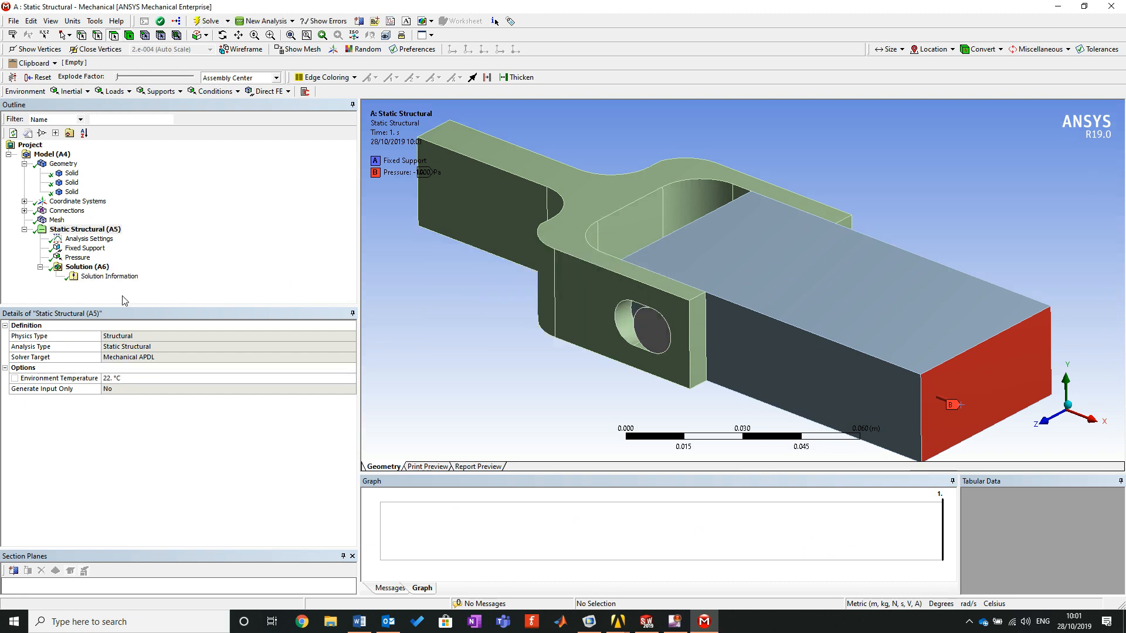
# Step: Add Equivalent (von-Mises) Stress and Total Deformation results to the solution and evaluate all results
pyautogui.click(92, 268)
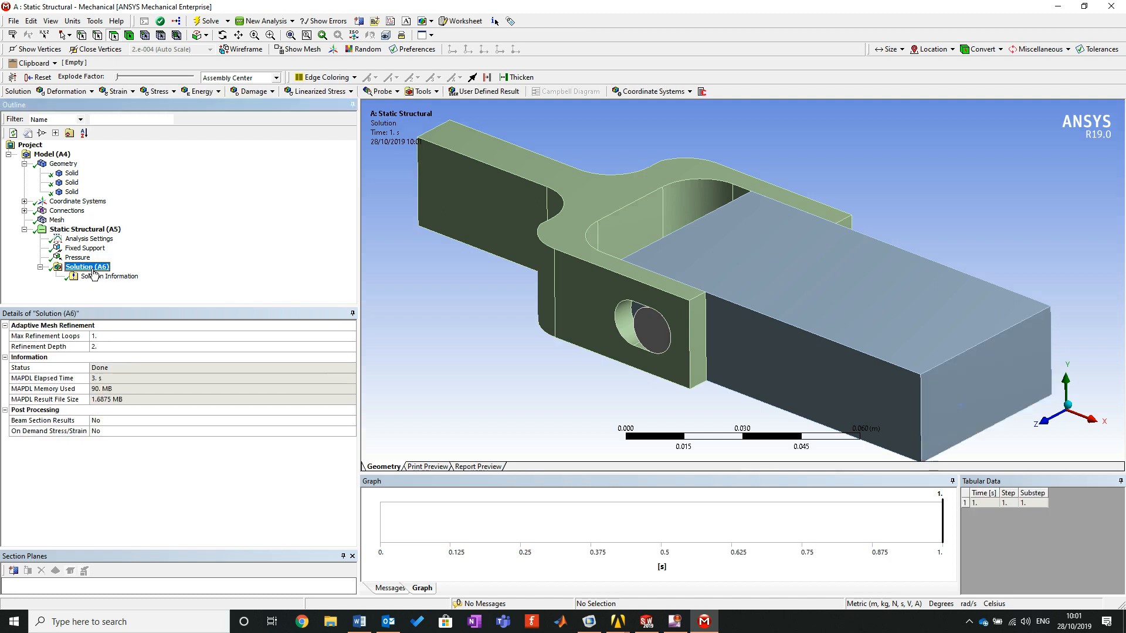
pyautogui.click(160, 92)
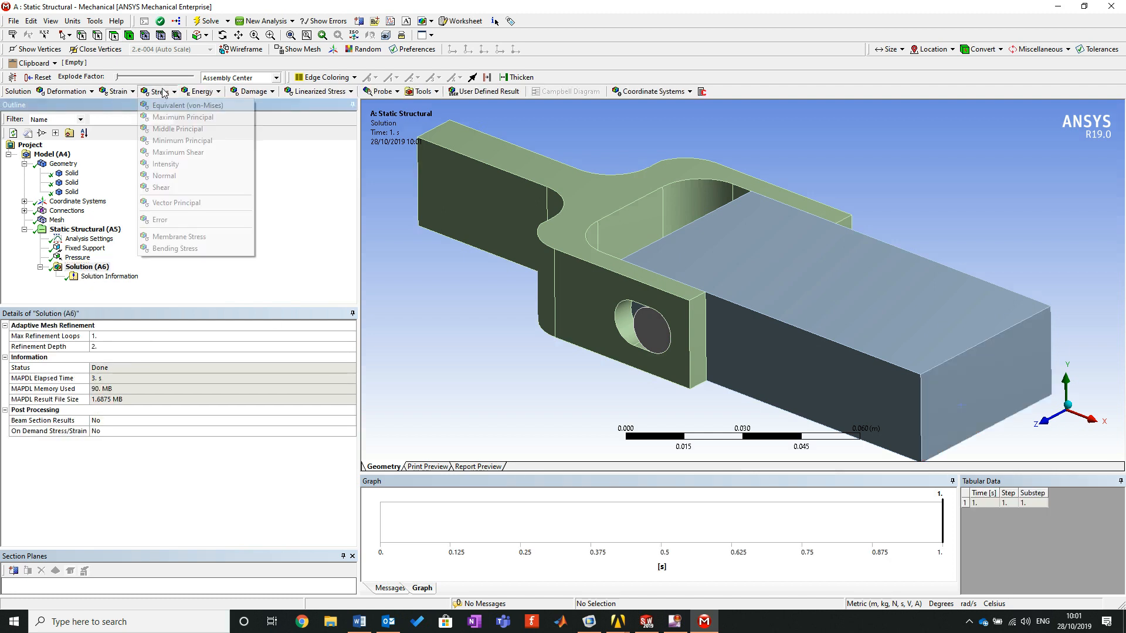
pyautogui.click(174, 106)
pyautogui.click(65, 92)
pyautogui.click(74, 105)
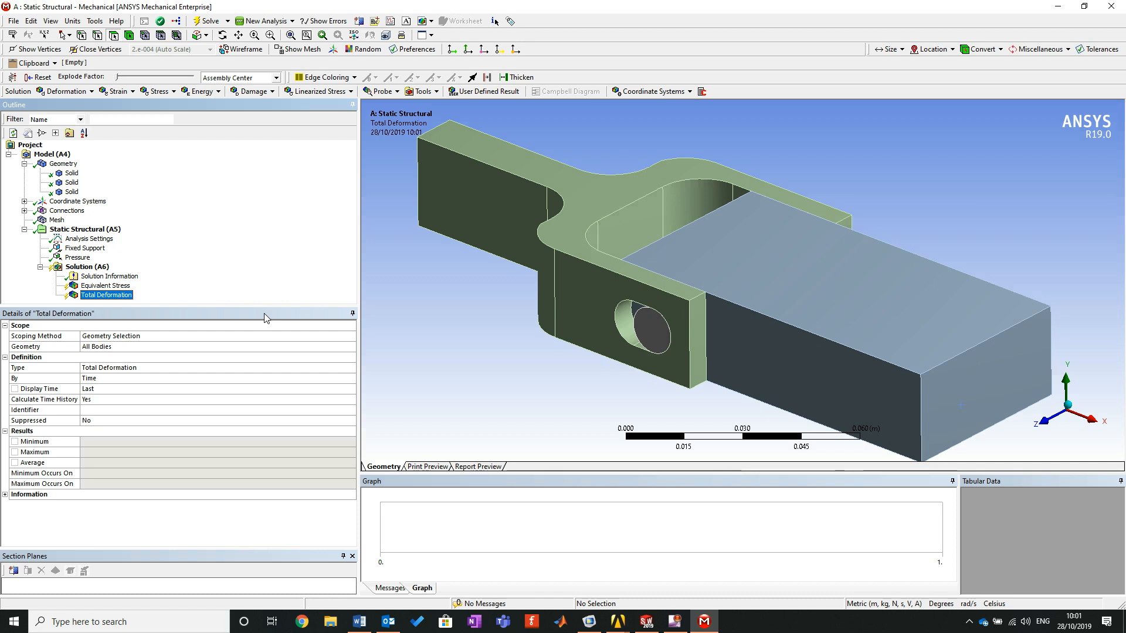
pyautogui.rightClick(93, 270)
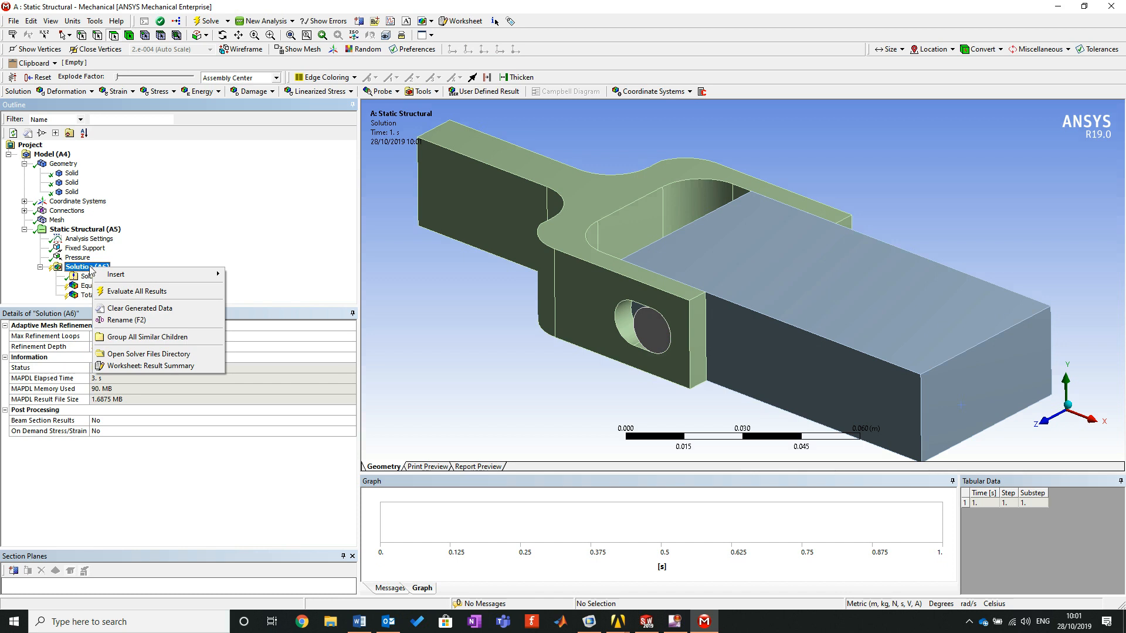
pyautogui.click(134, 291)
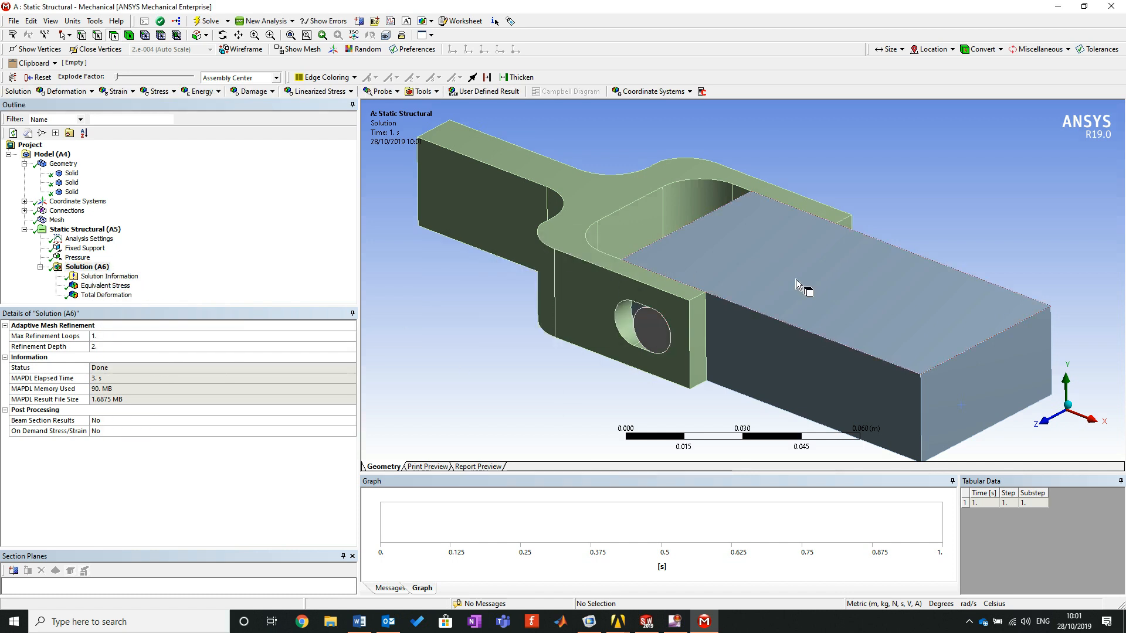
# Step: Display the Equivalent Stress result and examine its distribution around the yoke's fork, inner corners and pin hole from several angles
pyautogui.click(104, 286)
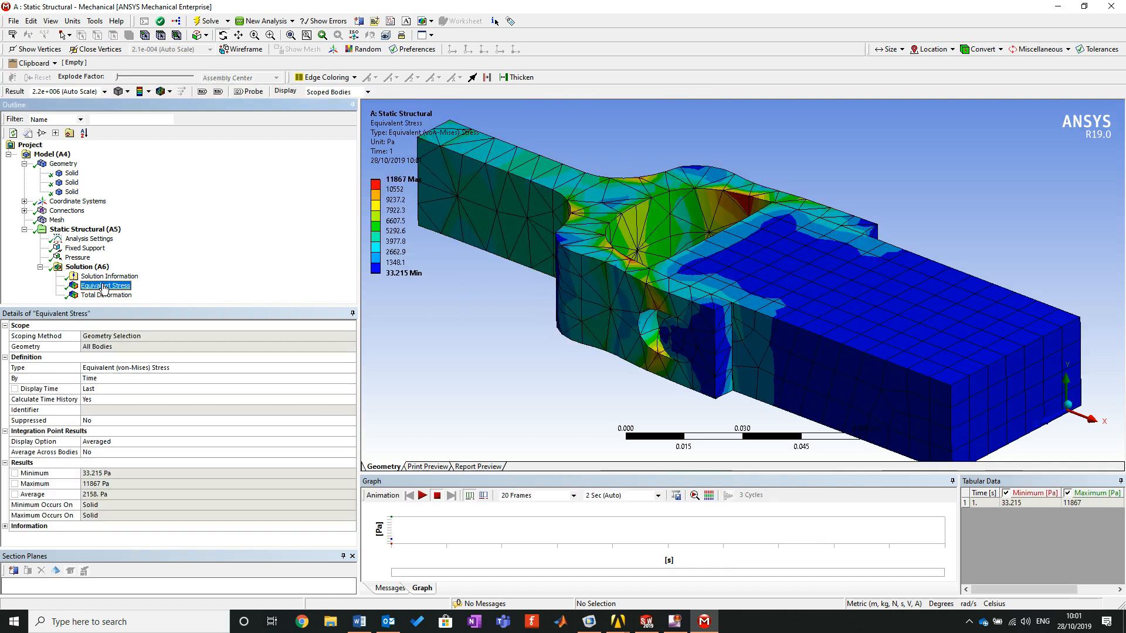
pyautogui.moveTo(821, 302); pyautogui.dragTo(808, 281, button='middle')
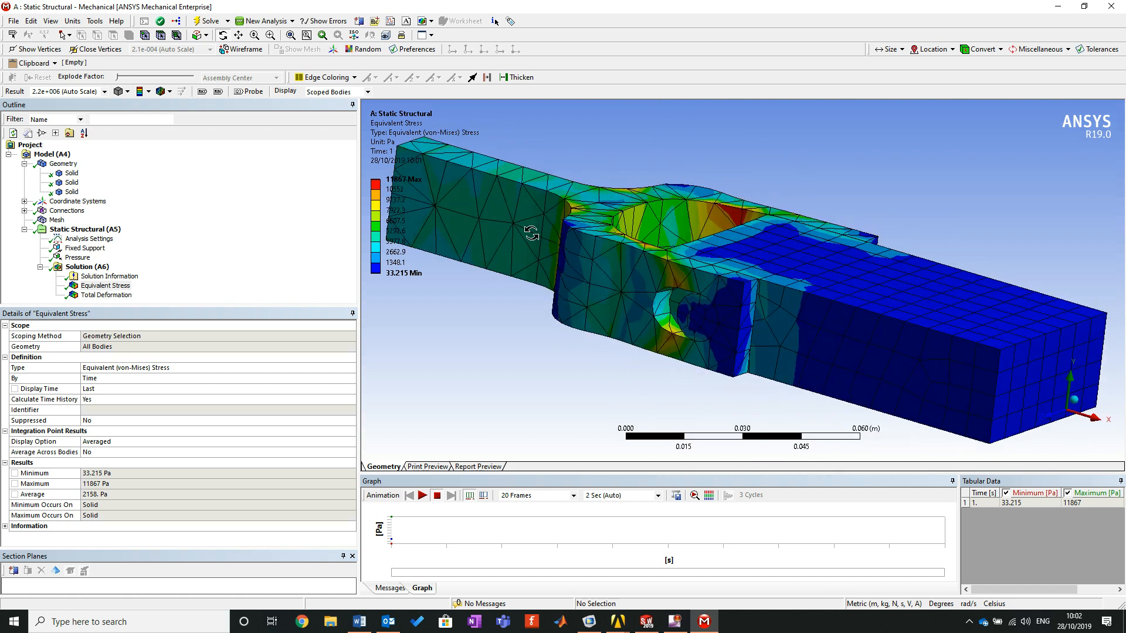
pyautogui.moveTo(932, 208); pyautogui.dragTo(817, 242)
pyautogui.moveTo(612, 377); pyautogui.dragTo(721, 230)
pyautogui.moveTo(703, 145); pyautogui.dragTo(840, 224, button='right')
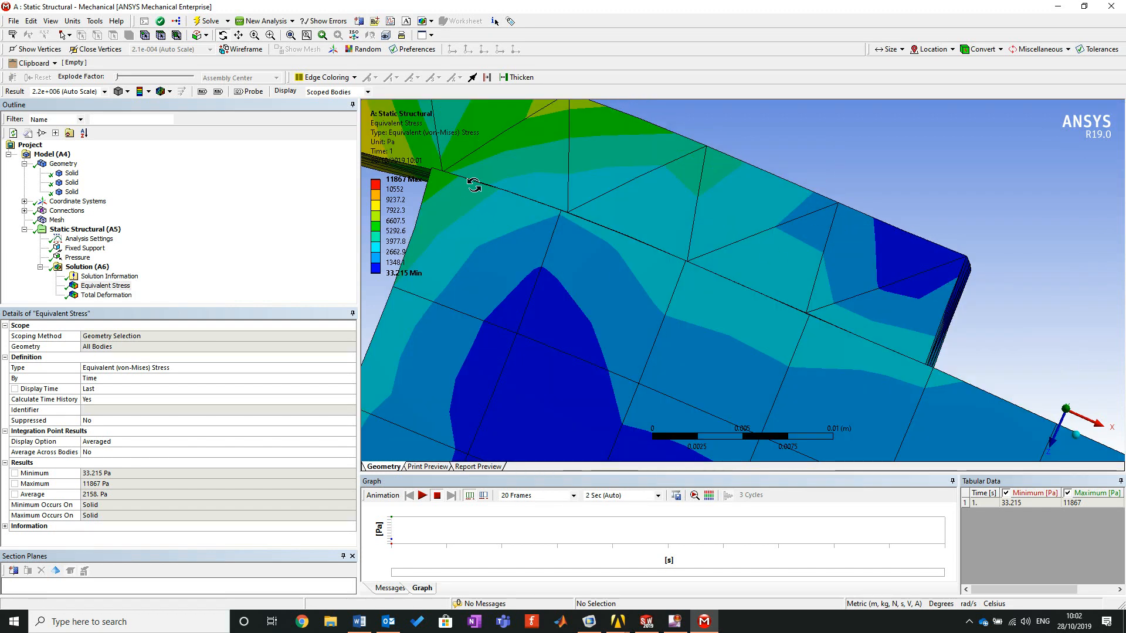
pyautogui.scroll(-6, 813, 298)
pyautogui.scroll(-2, 815, 282)
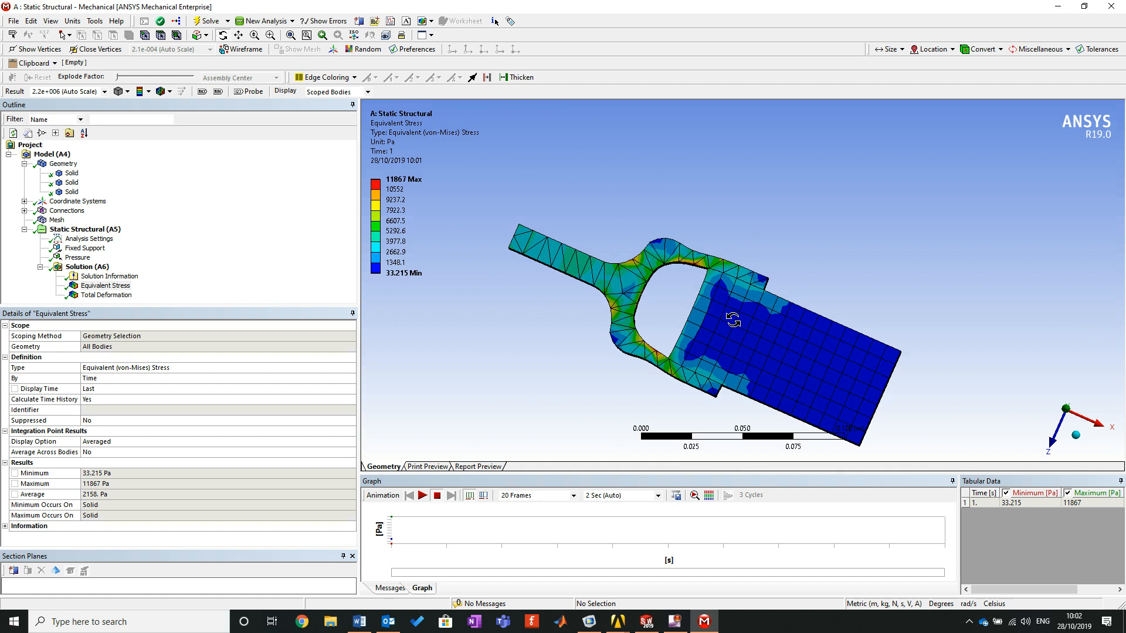
pyautogui.moveTo(729, 309)
pyautogui.mouseDown()
pyautogui.moveTo(738, 266)
pyautogui.moveTo(740, 315)
pyautogui.moveTo(731, 309)
pyautogui.moveTo(727, 328)
pyautogui.mouseUp()
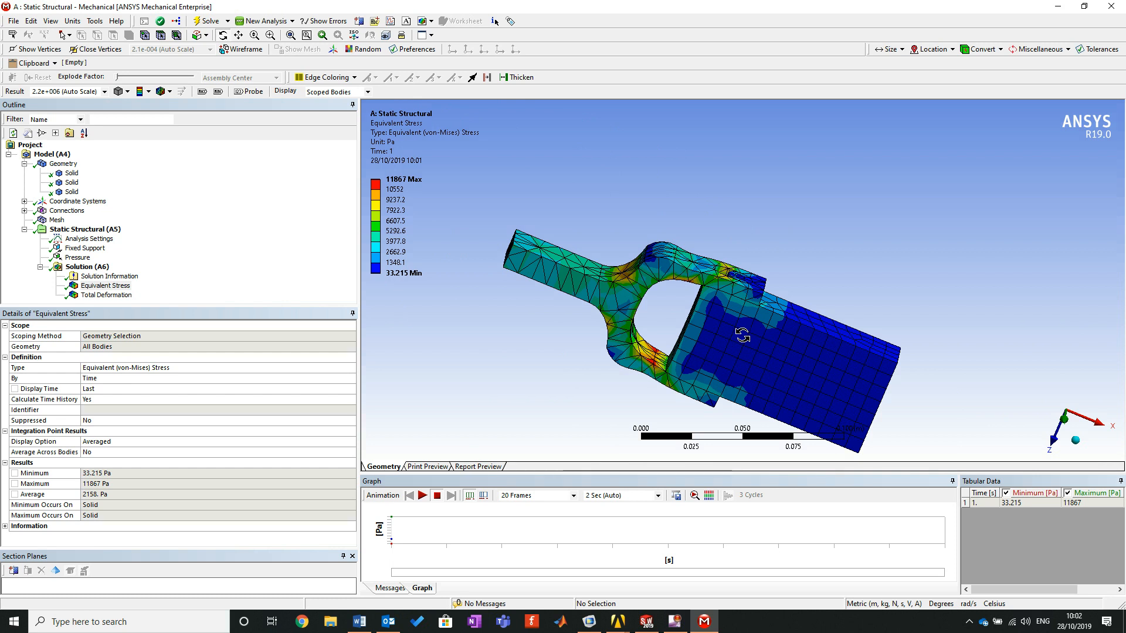
pyautogui.moveTo(744, 382); pyautogui.dragTo(695, 366)
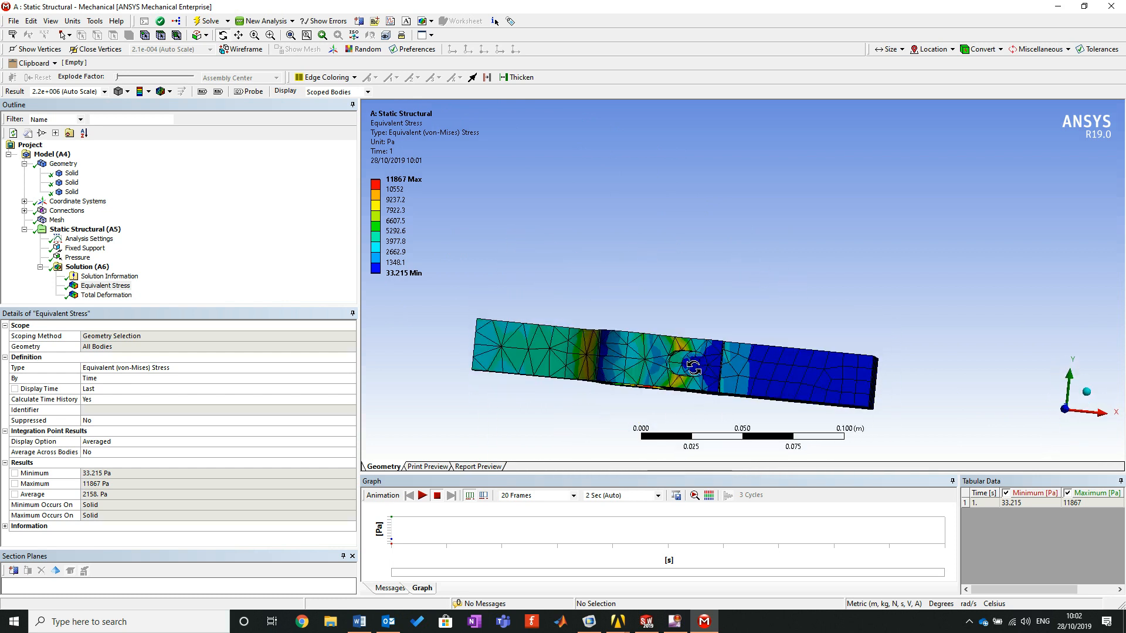
pyautogui.moveTo(682, 307); pyautogui.dragTo(742, 374, button='right')
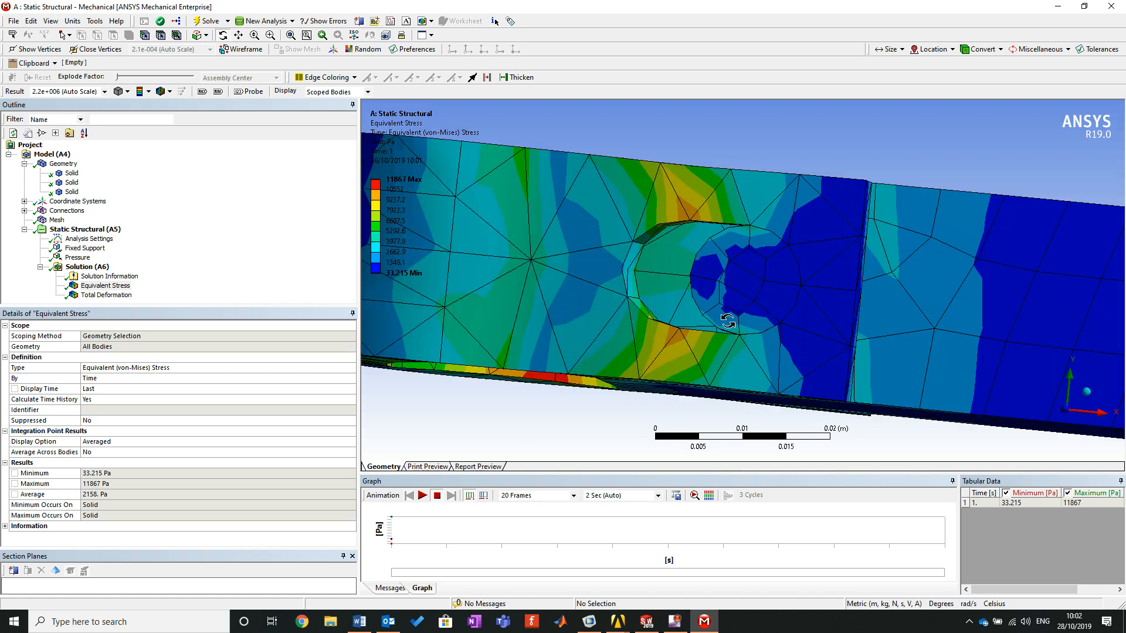
pyautogui.moveTo(751, 297); pyautogui.dragTo(752, 315)
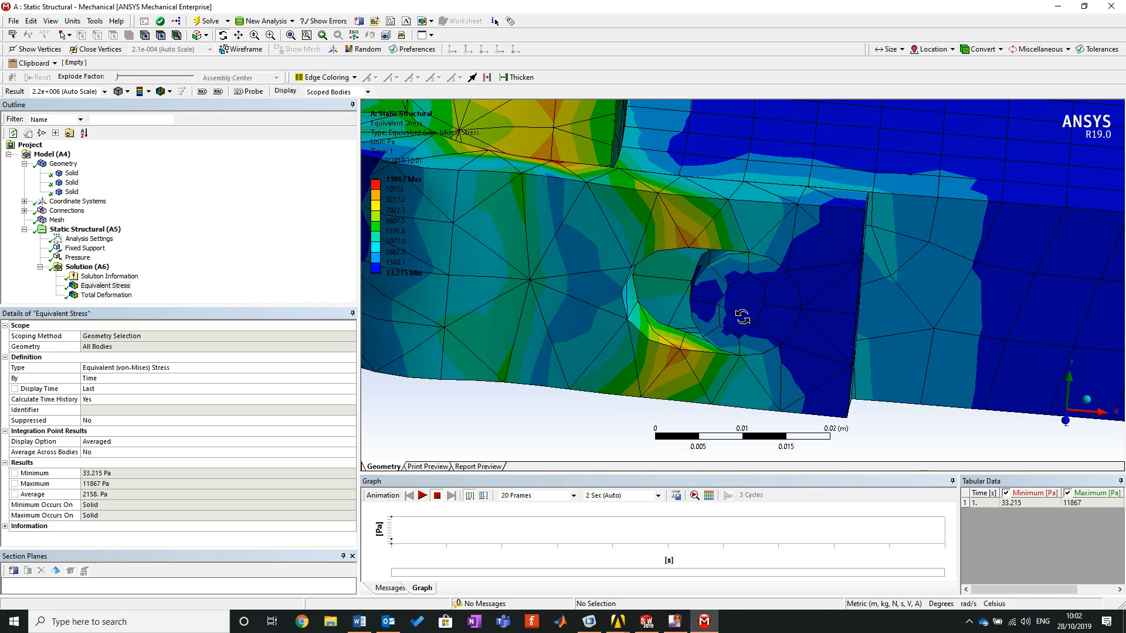
pyautogui.moveTo(761, 284); pyautogui.dragTo(739, 201)
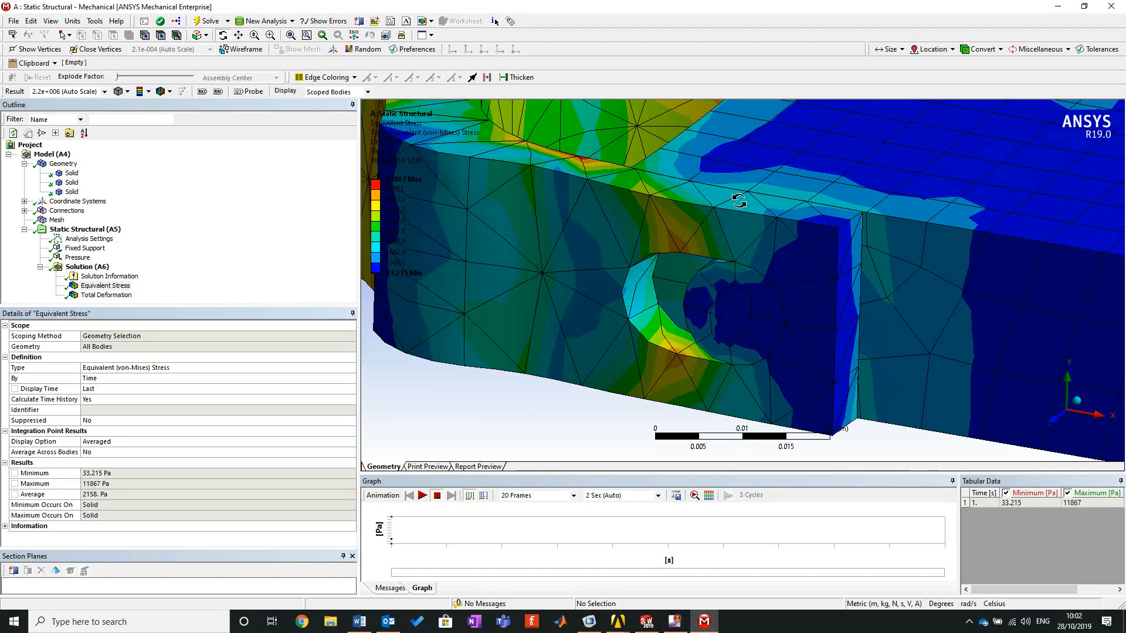
pyautogui.scroll(-10, 738, 201)
pyautogui.scroll(1, 739, 201)
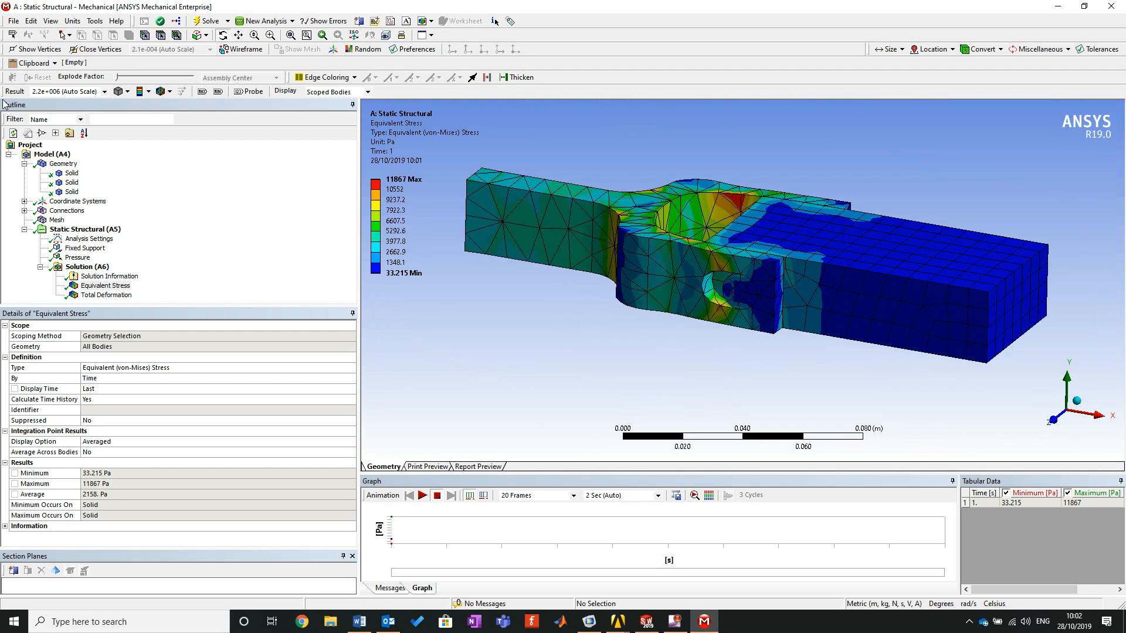
# Step: Expand the model's Connections branch to list the contact regions and examine the stress where the stem meets the yoke arms
pyautogui.click(24, 210)
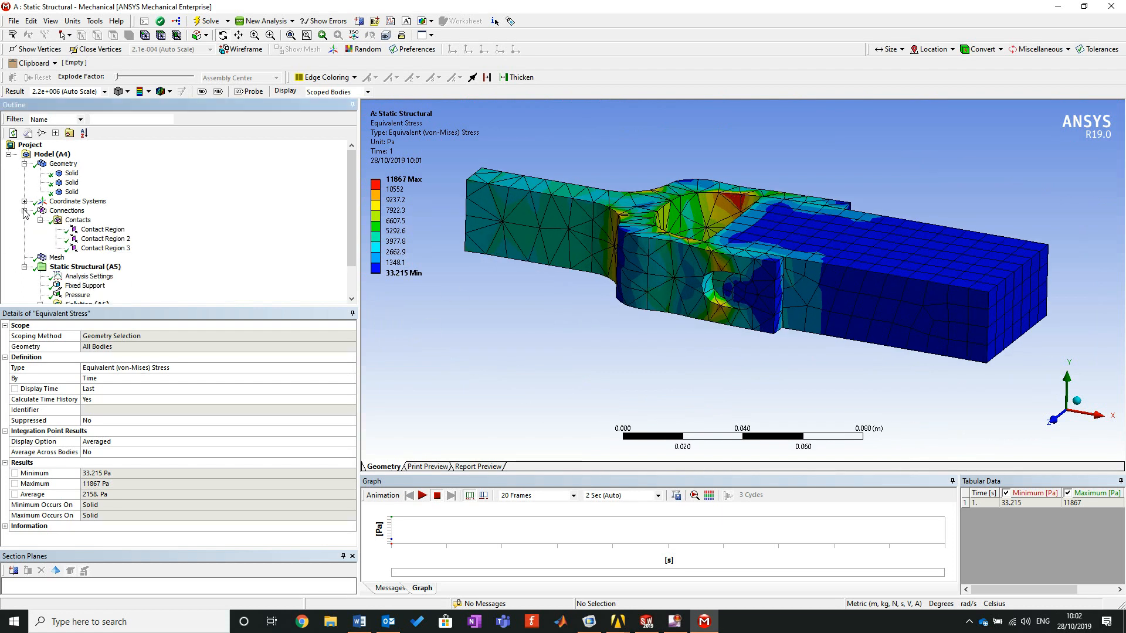
pyautogui.moveTo(798, 221); pyautogui.dragTo(803, 271, button='middle')
pyautogui.moveTo(784, 197); pyautogui.dragTo(778, 318, button='right')
pyautogui.scroll(-5, 751, 279)
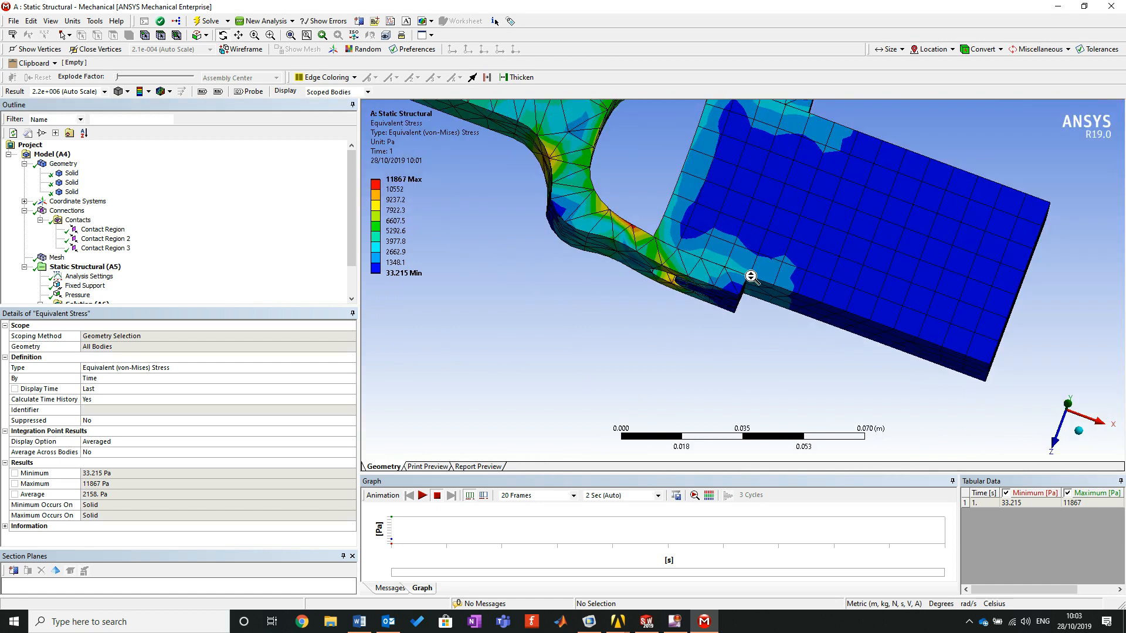
# Step: Display the Total Deformation result and examine its distribution over the stem, yoke arms and block from several angles
pyautogui.scroll(-2, 751, 277)
pyautogui.moveTo(760, 216); pyautogui.dragTo(749, 220)
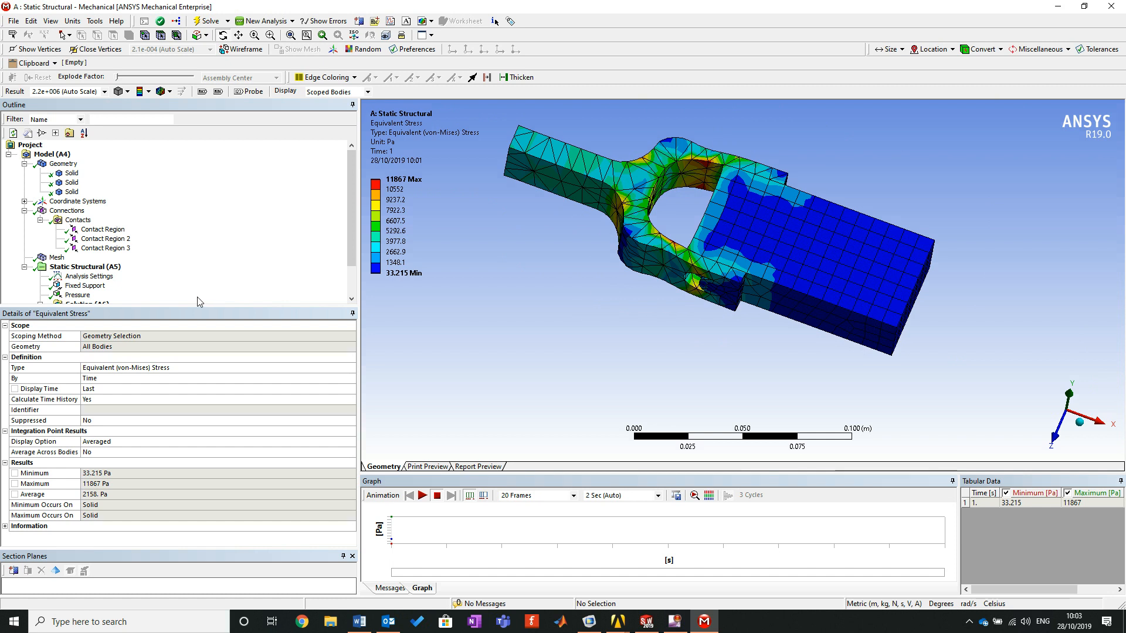
pyautogui.scroll(-2, 207, 230)
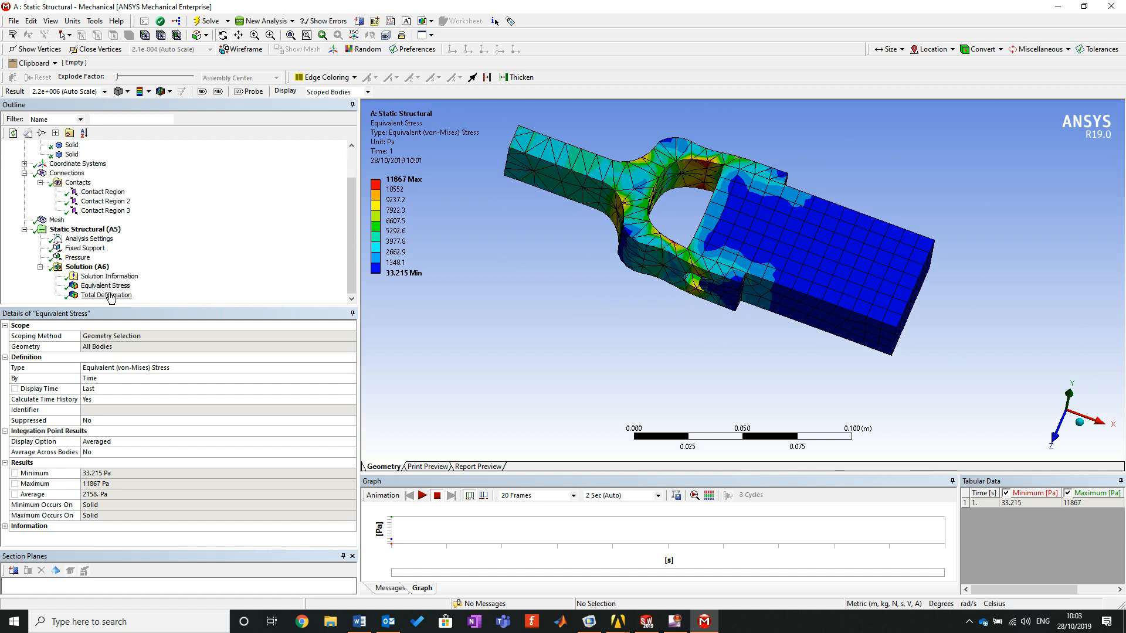
pyautogui.click(106, 295)
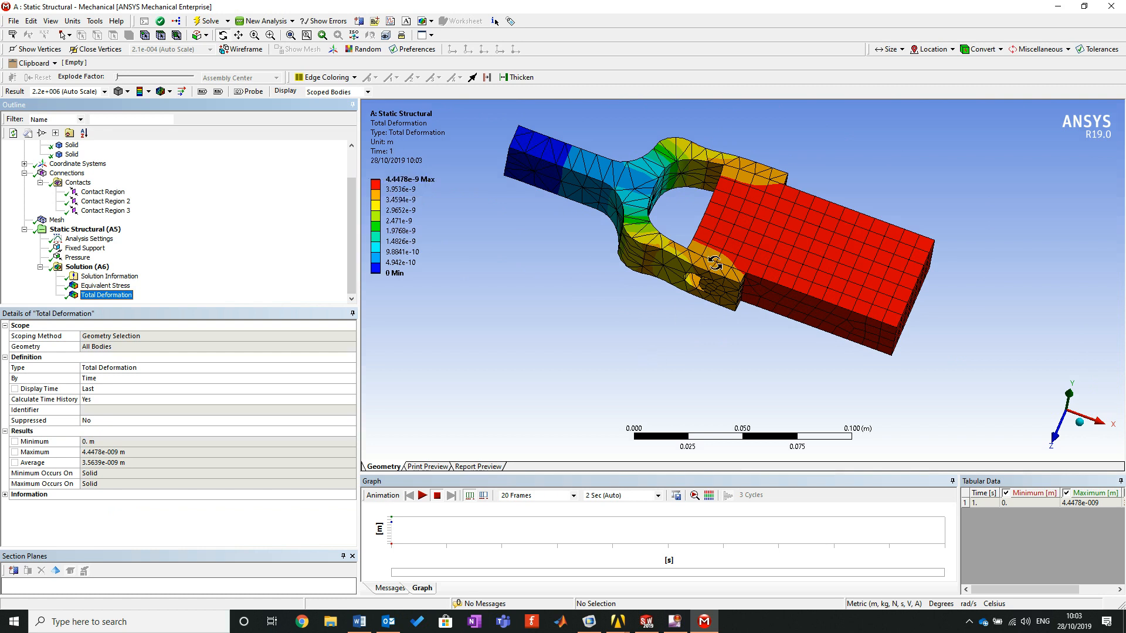
pyautogui.moveTo(715, 263)
pyautogui.mouseDown()
pyautogui.moveTo(717, 251)
pyautogui.moveTo(721, 271)
pyautogui.moveTo(719, 261)
pyautogui.mouseUp()
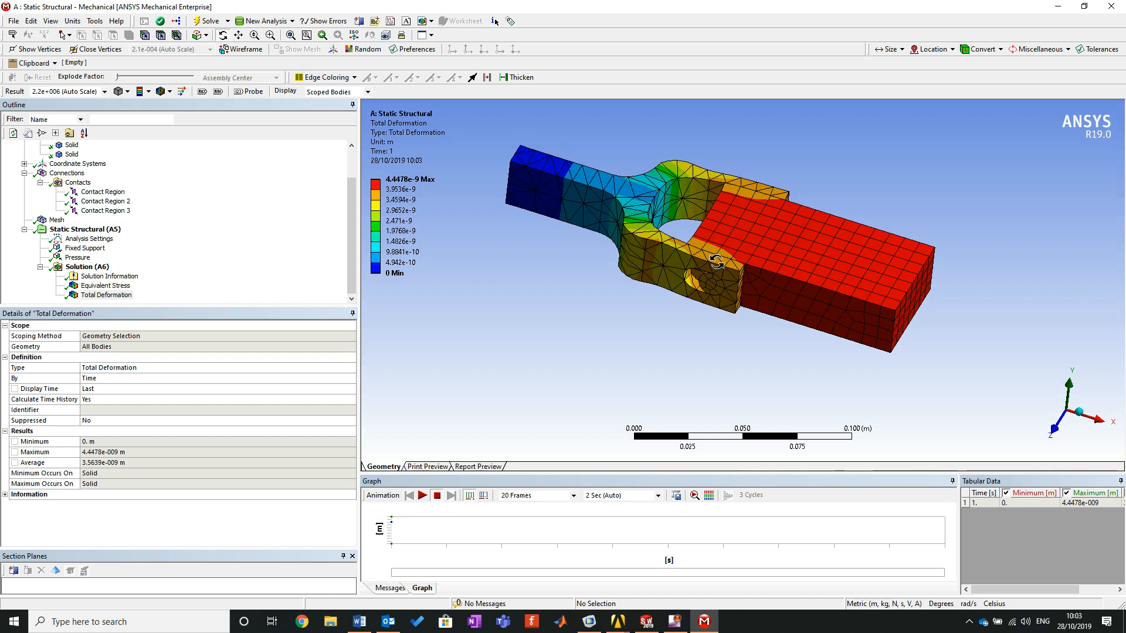
pyautogui.moveTo(708, 269); pyautogui.dragTo(704, 217)
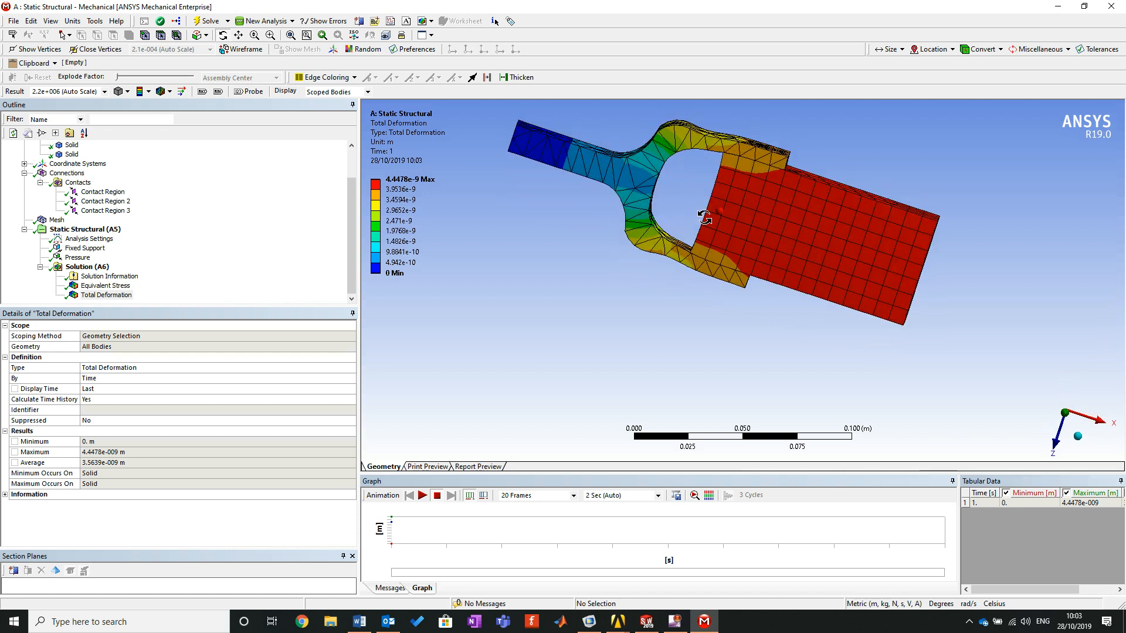
pyautogui.scroll(2, 705, 219)
pyautogui.moveTo(725, 166); pyautogui.dragTo(704, 282, button='right')
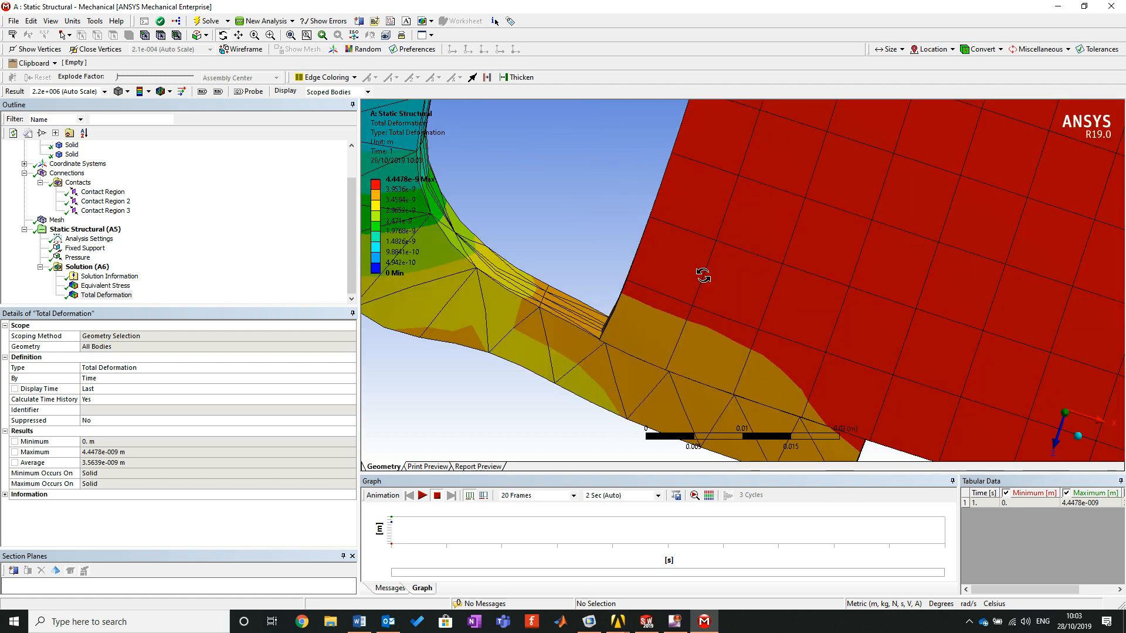
pyautogui.scroll(-5, 704, 270)
pyautogui.moveTo(703, 254)
pyautogui.mouseDown()
pyautogui.moveTo(702, 222)
pyautogui.moveTo(708, 244)
pyautogui.mouseUp()
pyautogui.scroll(-3, 708, 245)
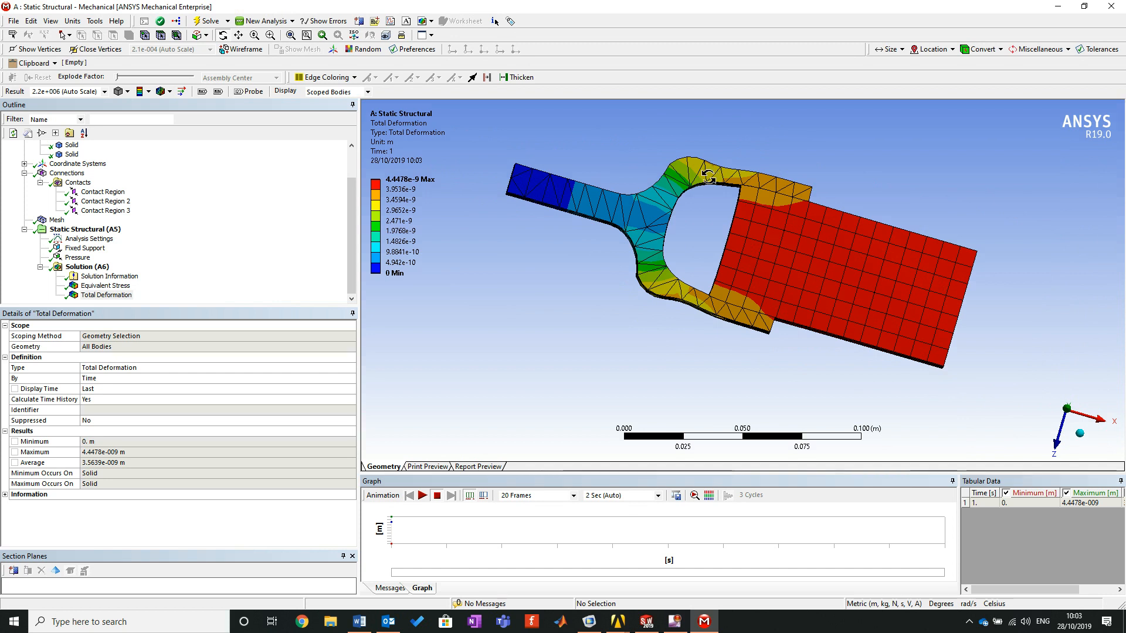
pyautogui.rightClick(669, 133)
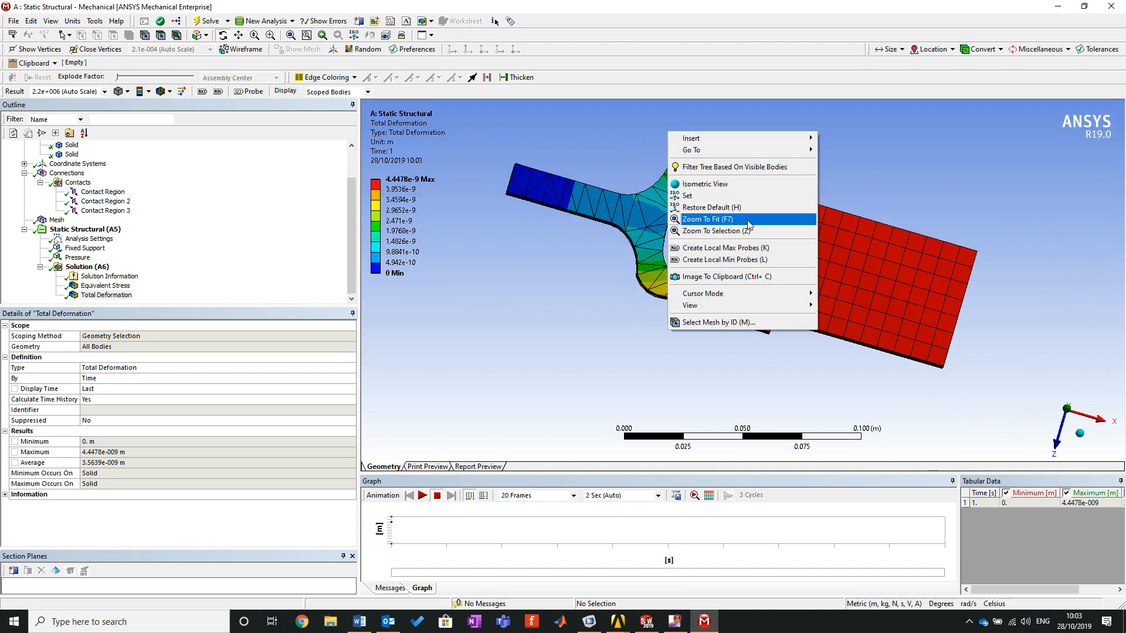
pyautogui.click(743, 219)
pyautogui.moveTo(775, 306); pyautogui.dragTo(775, 284)
pyautogui.scroll(2, 774, 282)
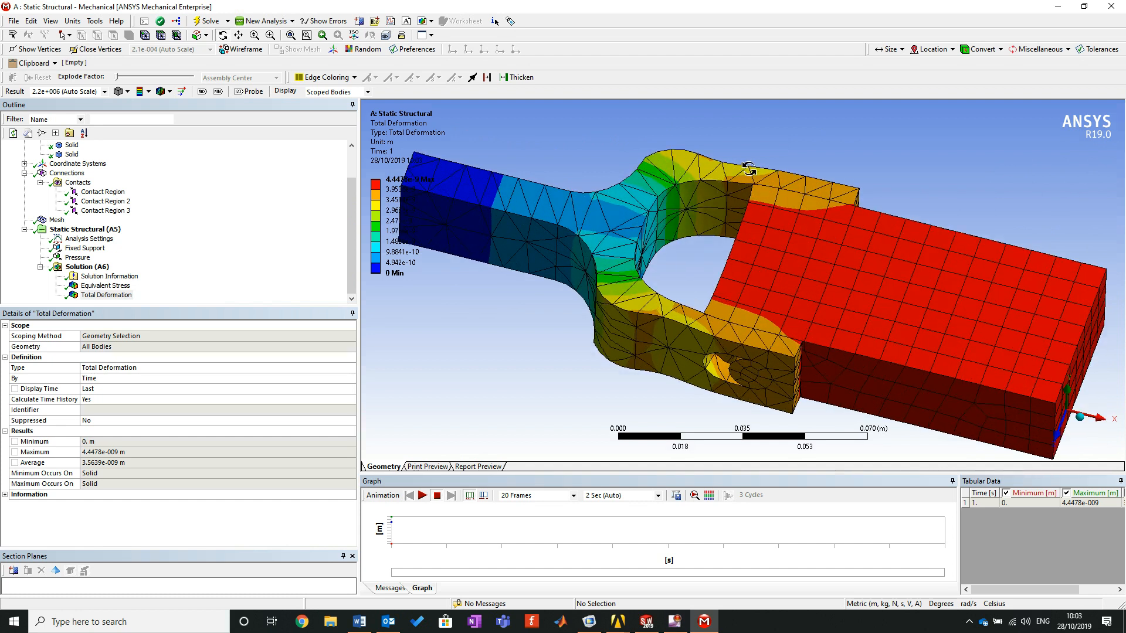
# Step: Review the pin-to-block contact and set the type of Contact Region 2, between pin and yoke, to No Separation
pyautogui.click(110, 194)
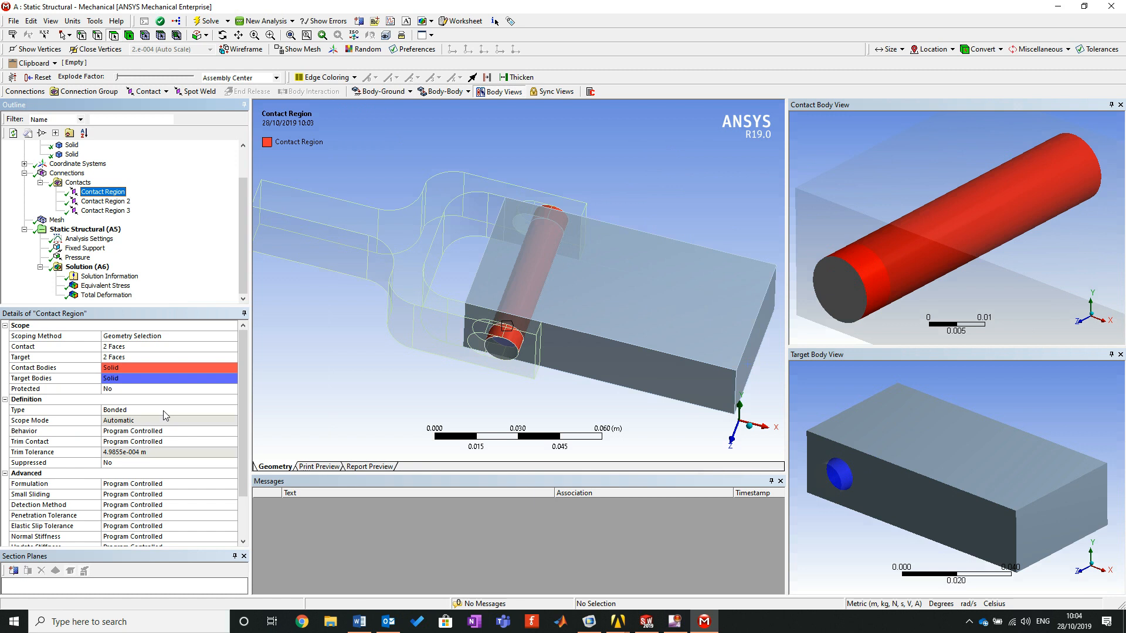
pyautogui.click(92, 201)
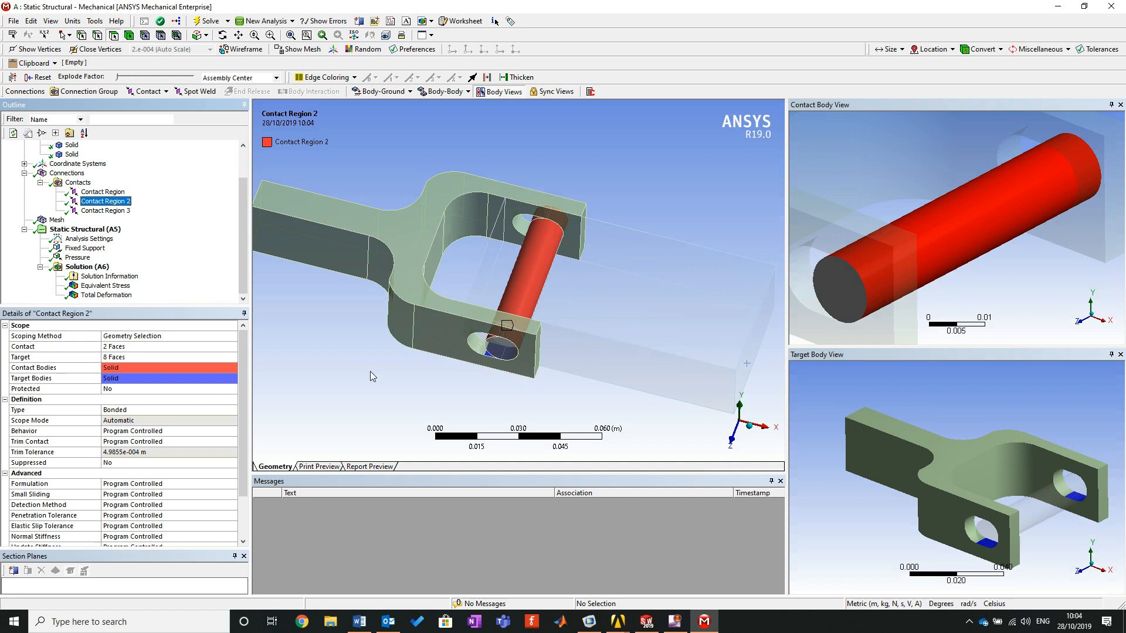
pyautogui.click(190, 410)
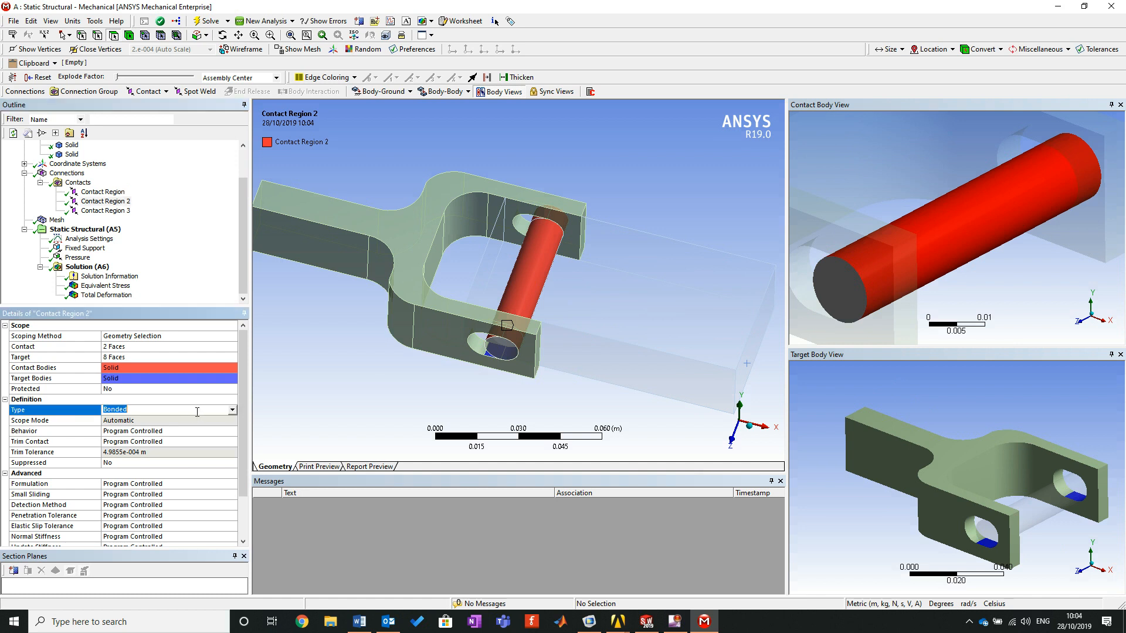
pyautogui.click(233, 409)
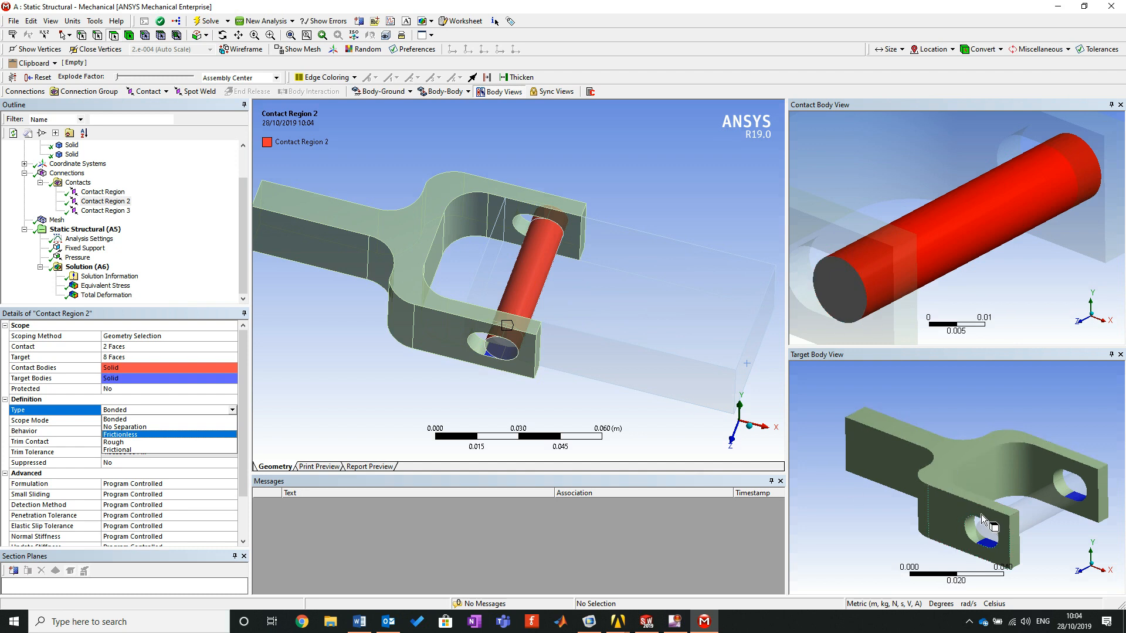
pyautogui.click(148, 427)
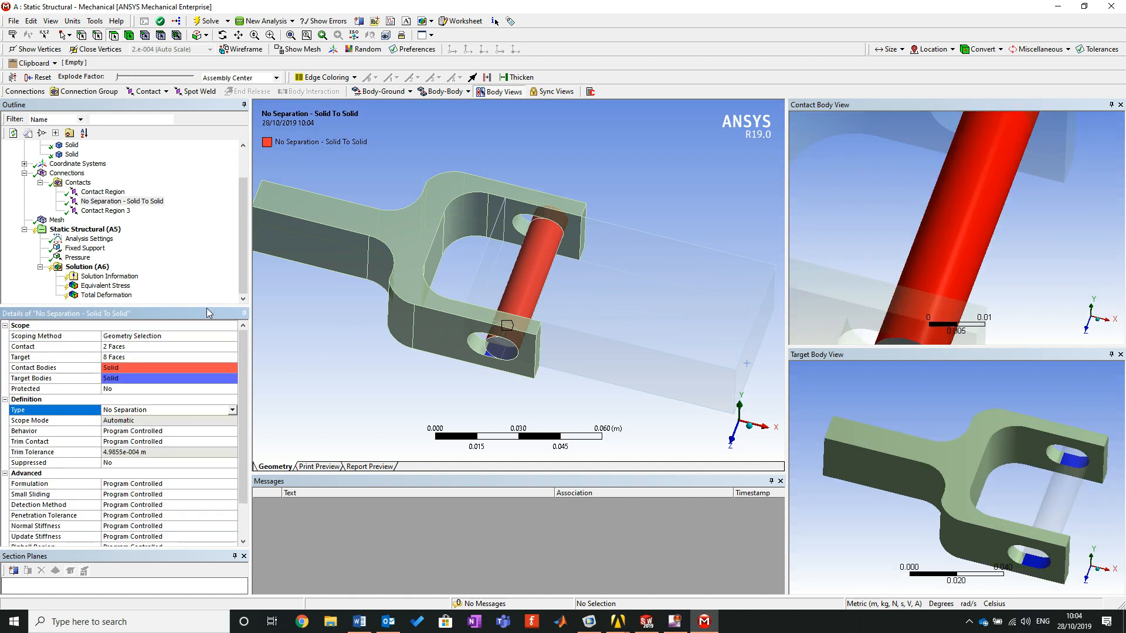
# Step: Inspect the faces of Contact Region 3, between the block's sides and the yoke arms, and set its type to Frictional
pyautogui.click(159, 212)
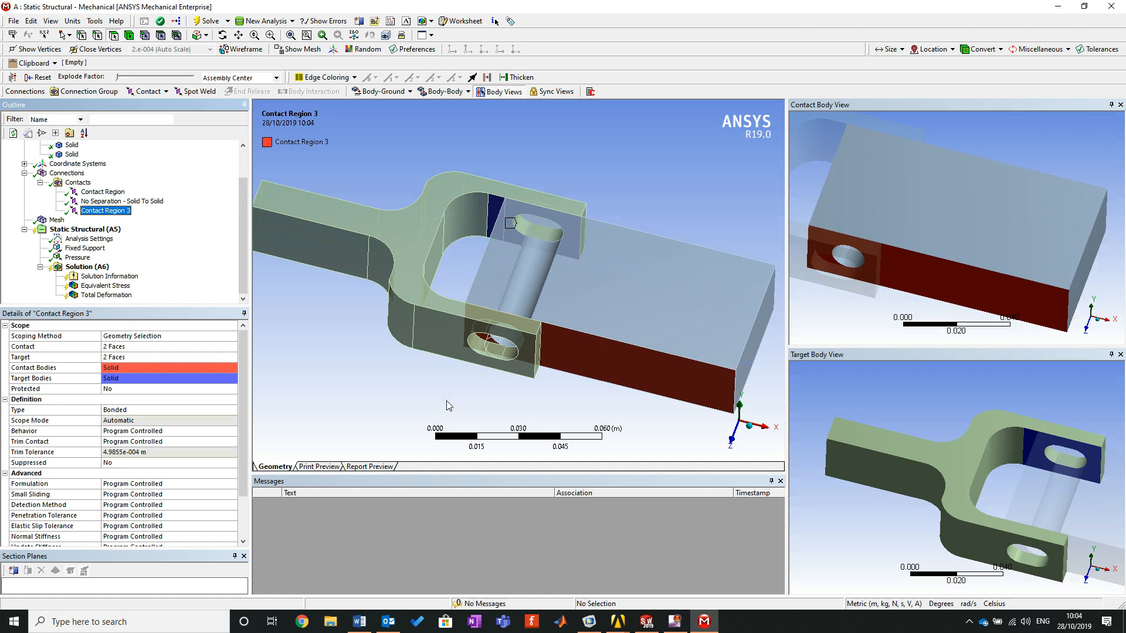
pyautogui.moveTo(901, 304)
pyautogui.mouseDown(button='middle')
pyautogui.moveTo(904, 265)
pyautogui.moveTo(930, 273)
pyautogui.moveTo(899, 272)
pyautogui.moveTo(907, 298)
pyautogui.mouseUp(button='middle')
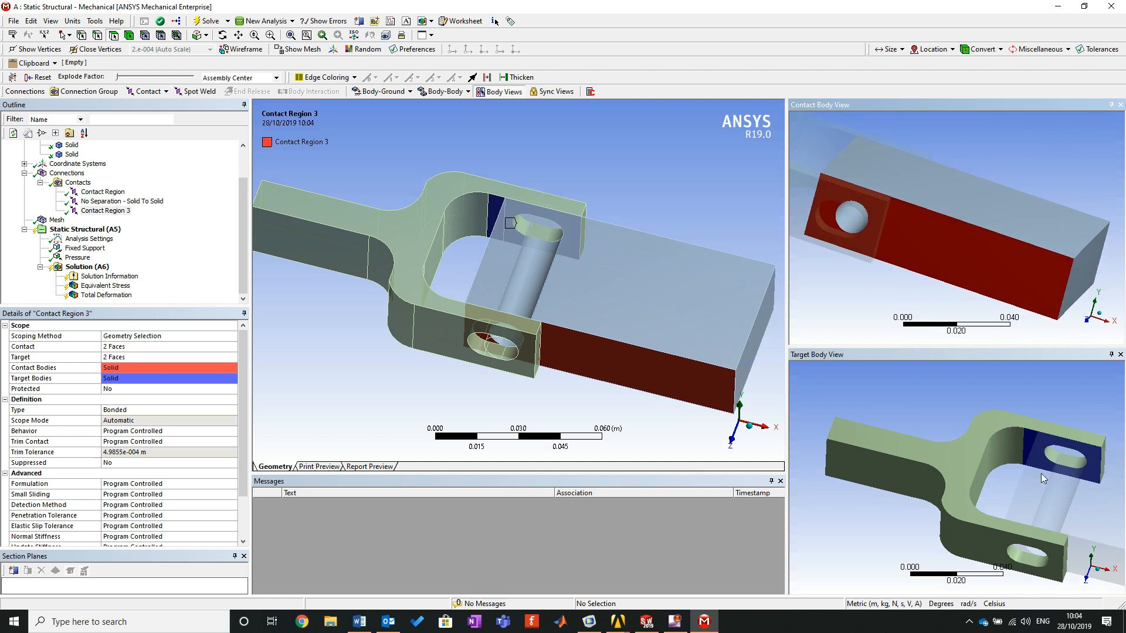
pyautogui.moveTo(994, 387); pyautogui.dragTo(969, 382, button='middle')
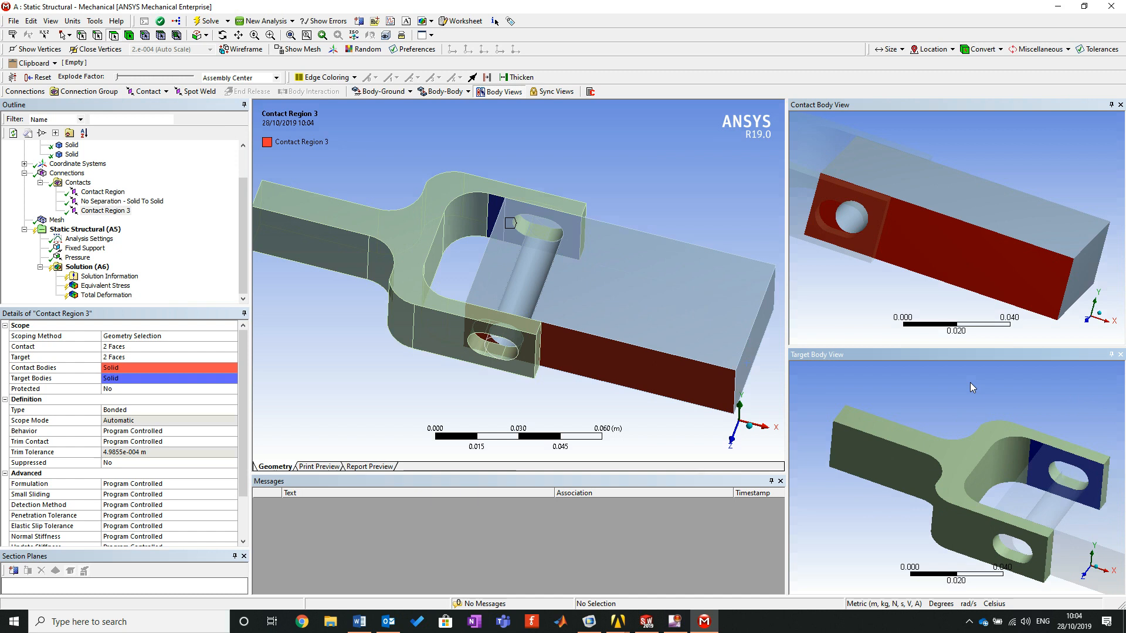
pyautogui.click(138, 410)
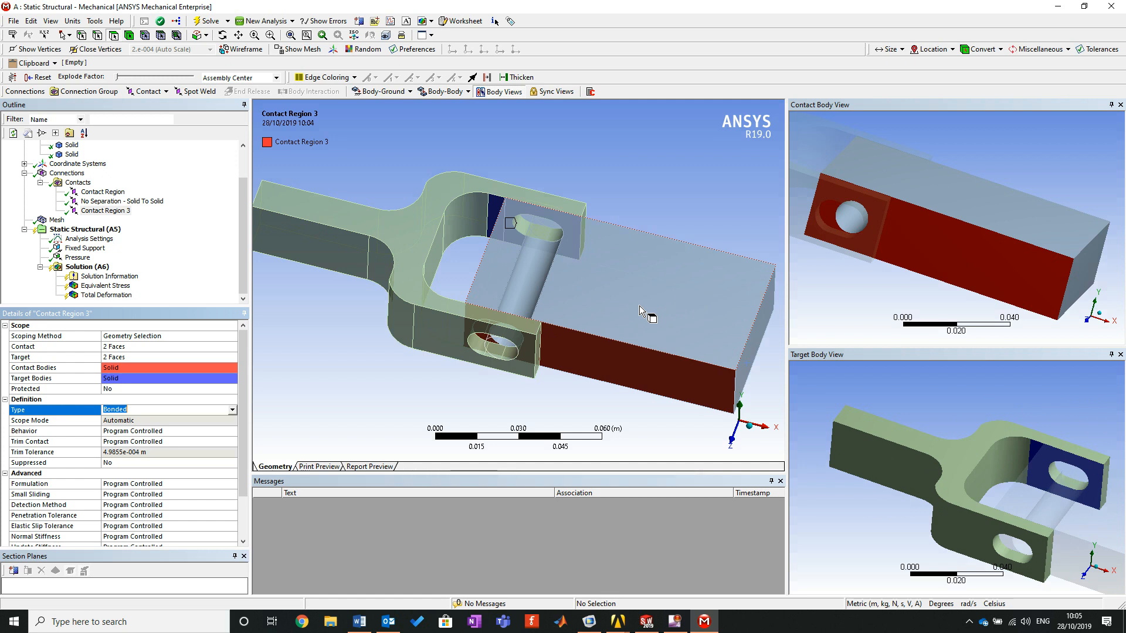
pyautogui.click(234, 409)
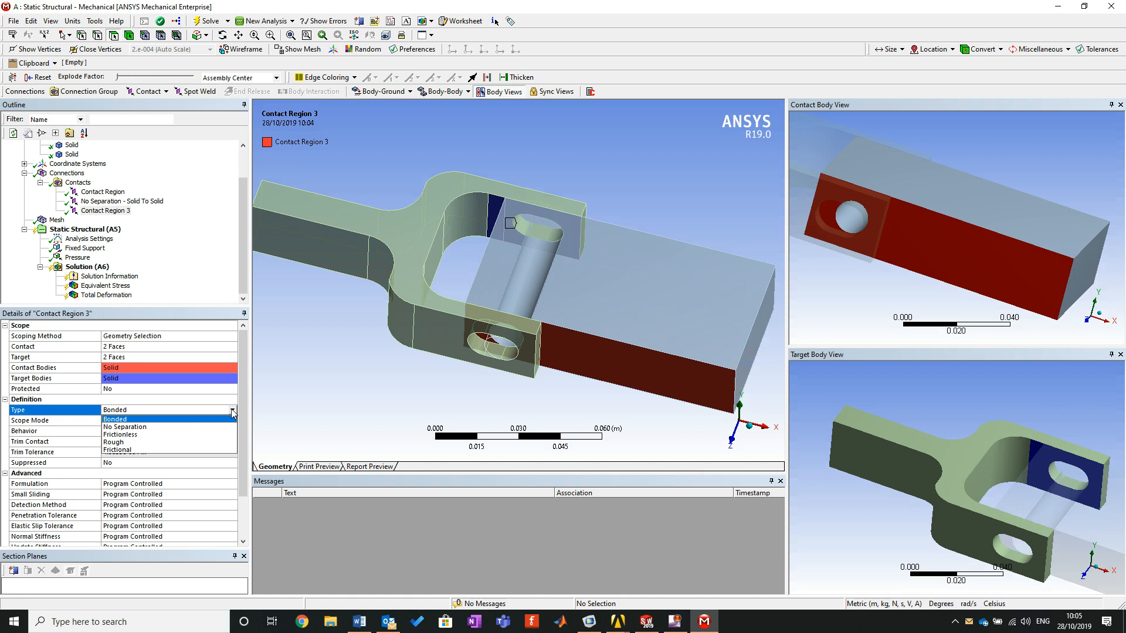
pyautogui.click(228, 450)
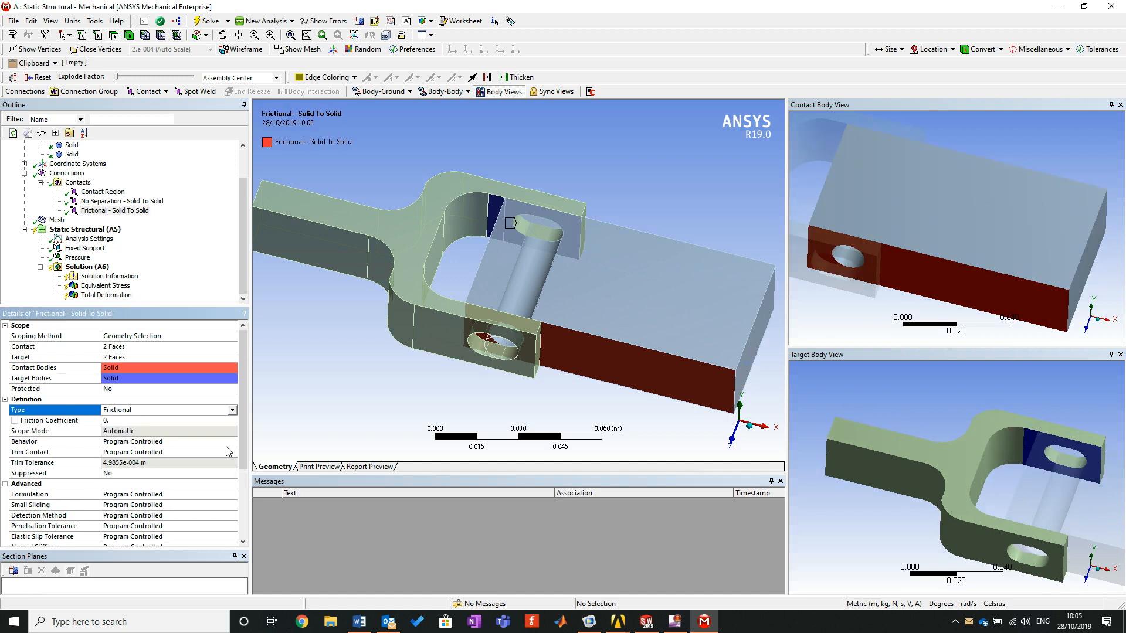
# Step: Review the advanced settings of the contact between block and yoke arms and set its type to Frictionless
pyautogui.moveTo(245, 422); pyautogui.dragTo(257, 444)
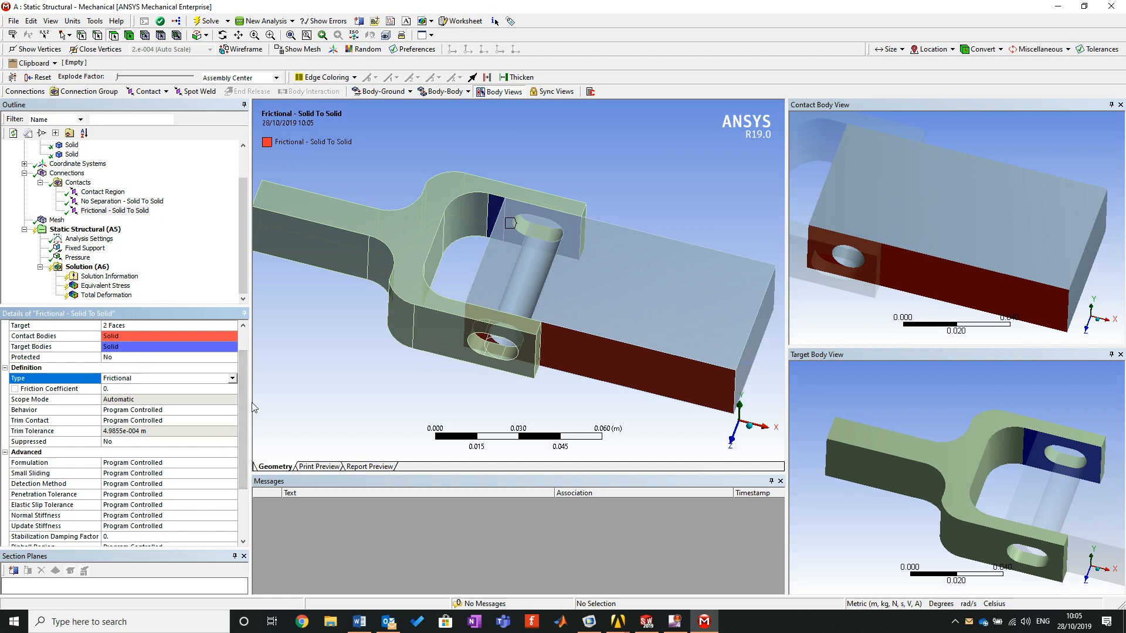
pyautogui.moveTo(247, 417); pyautogui.dragTo(247, 473)
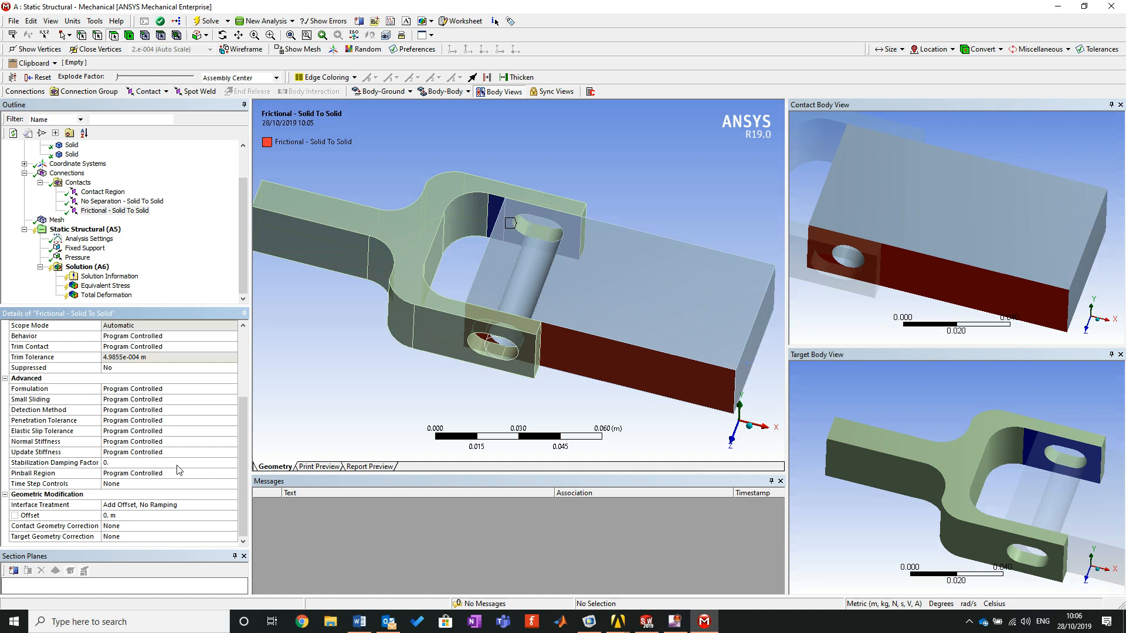
pyautogui.moveTo(241, 422)
pyautogui.mouseDown()
pyautogui.moveTo(239, 365)
pyautogui.moveTo(236, 410)
pyautogui.mouseUp()
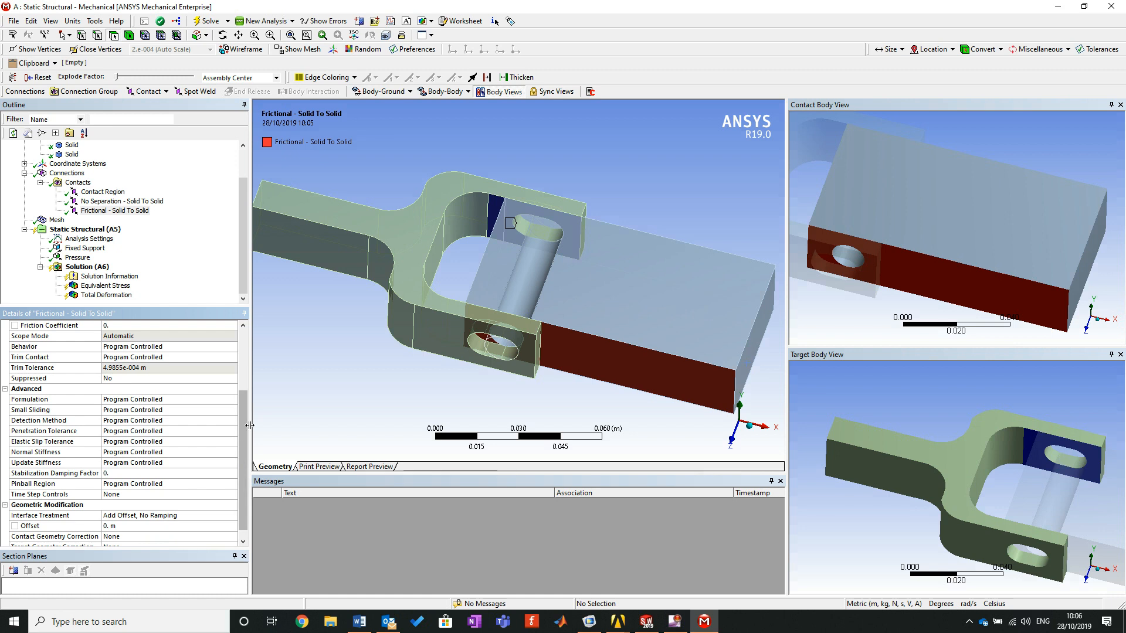
pyautogui.moveTo(245, 420); pyautogui.dragTo(247, 343)
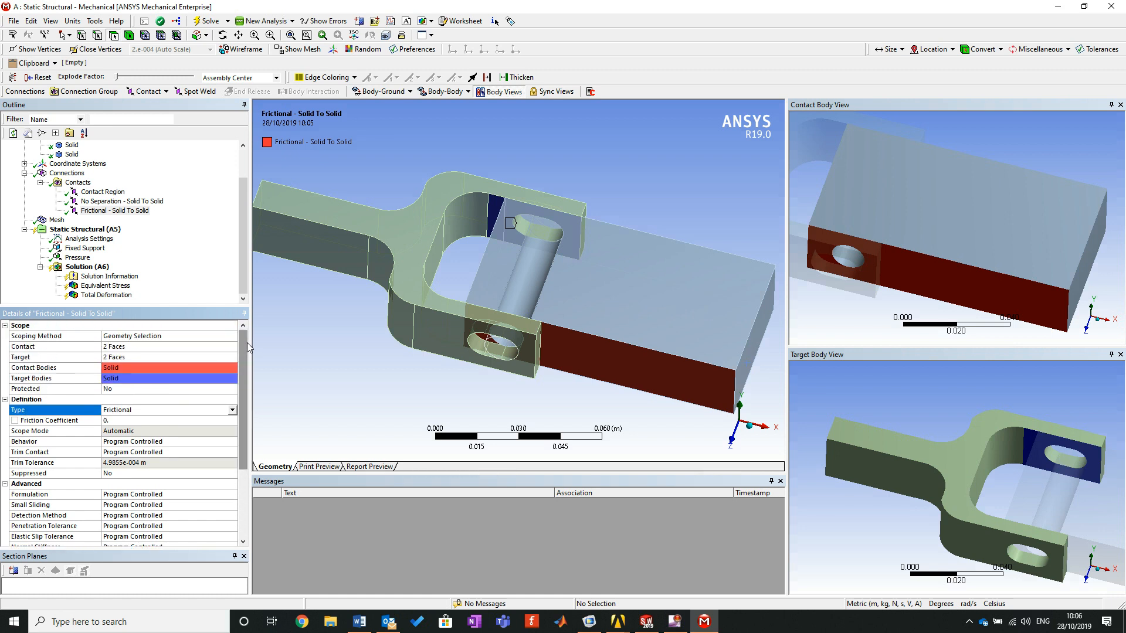
pyautogui.click(232, 411)
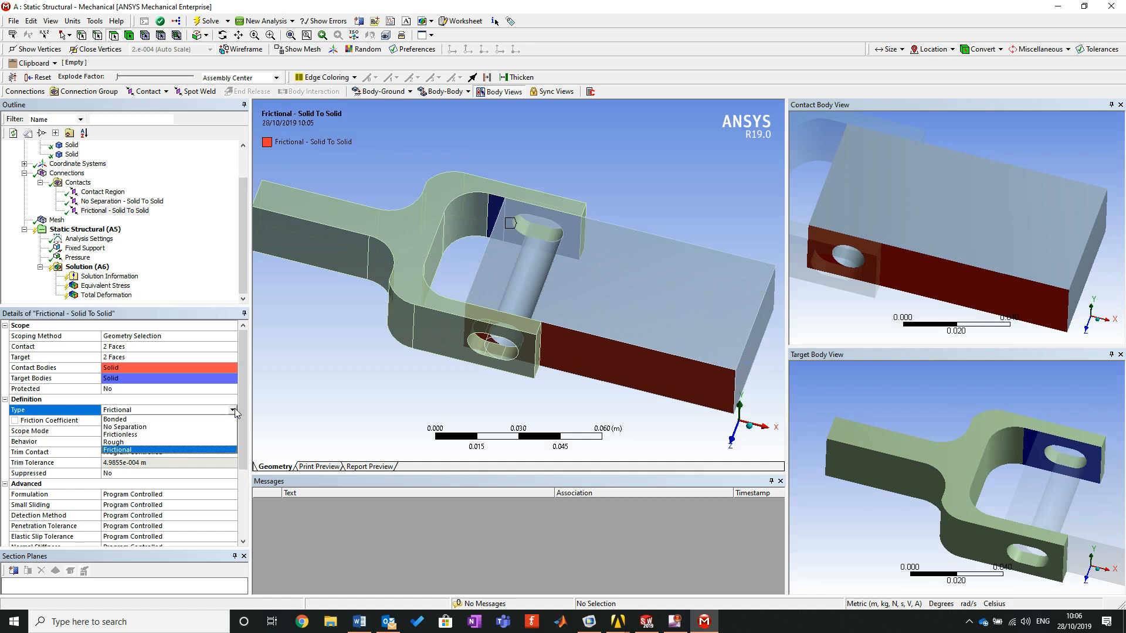
pyautogui.click(231, 435)
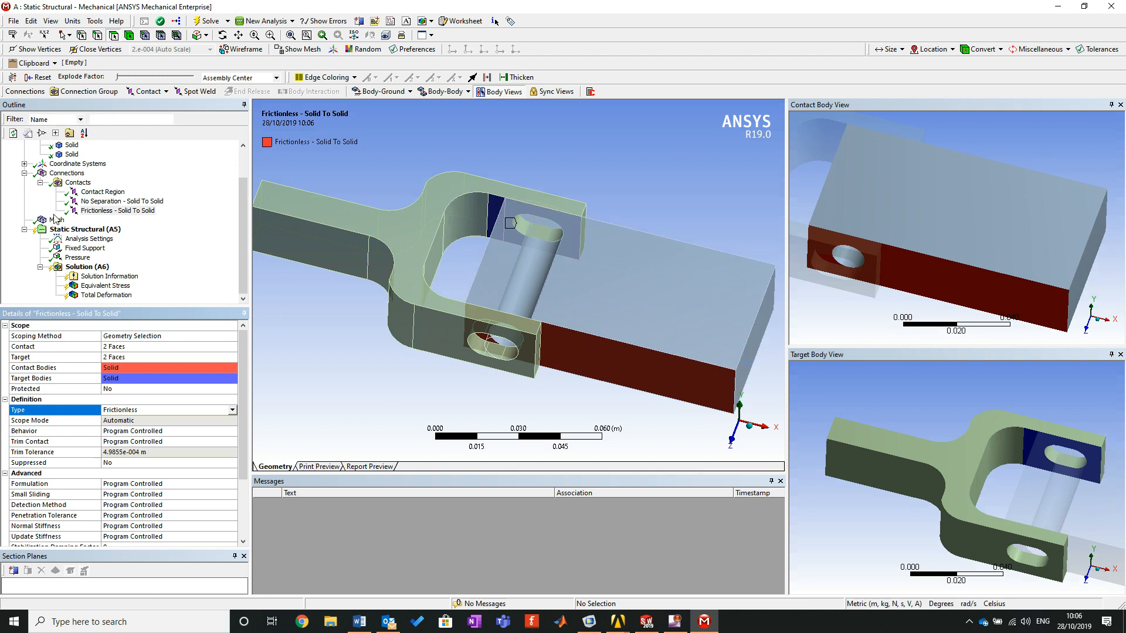
# Step: Solve the static structural analysis again with the modified contact types
pyautogui.click(64, 230)
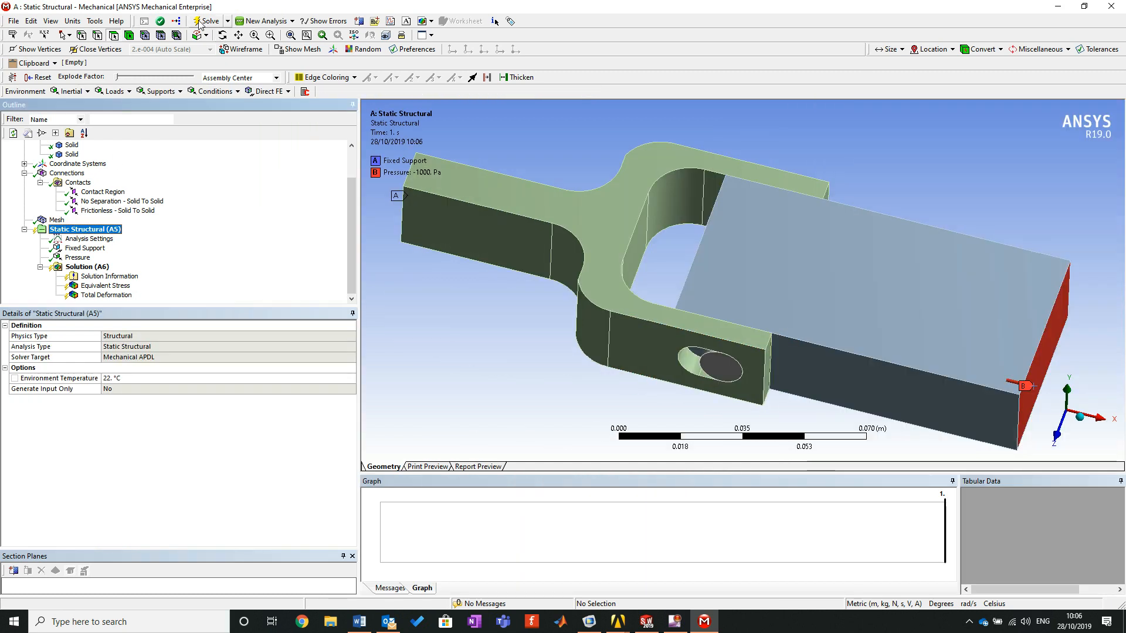
pyautogui.click(209, 22)
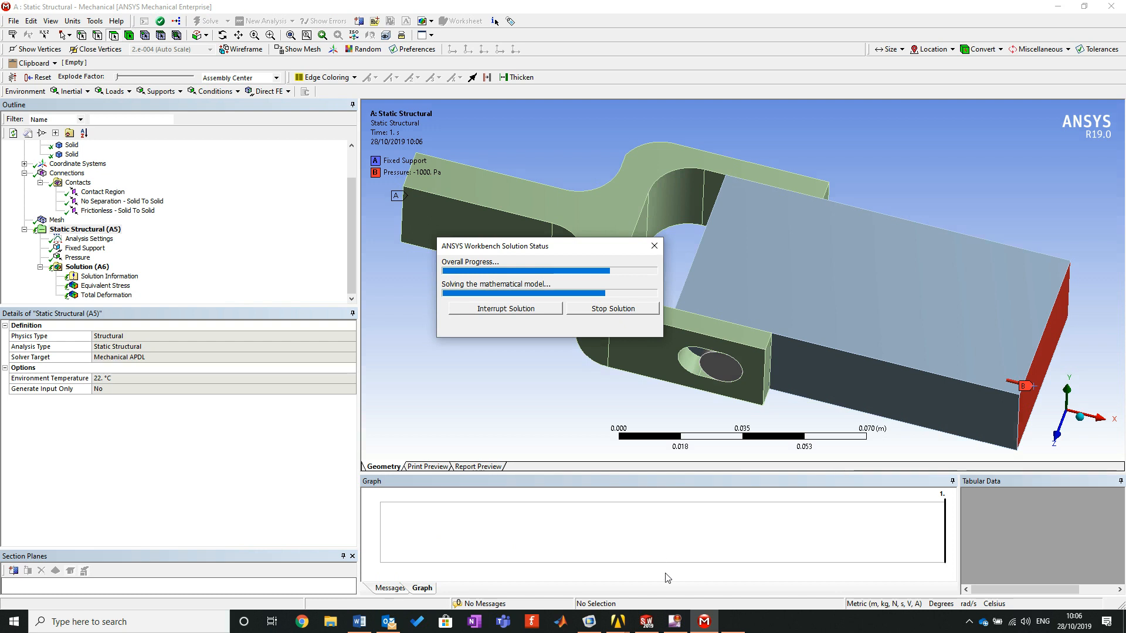
pyautogui.moveTo(647, 625)
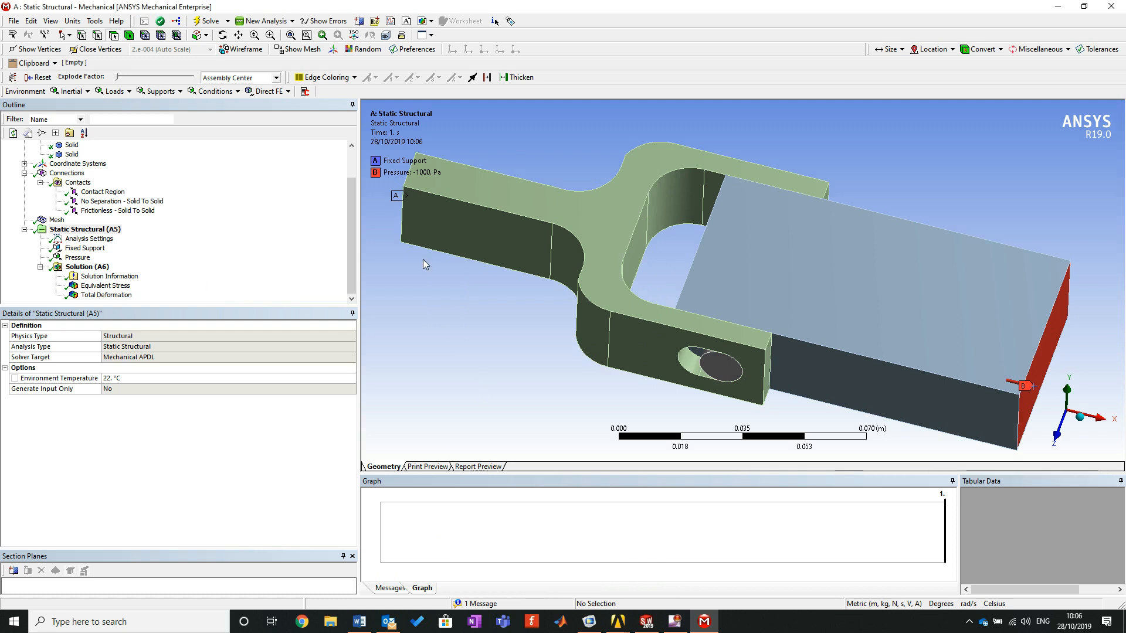
# Step: Show the clevis assembly in the Top view and display its Equivalent Stress result from the new solution
pyautogui.moveTo(792, 346); pyautogui.dragTo(812, 310, button='middle')
pyautogui.rightClick(583, 145)
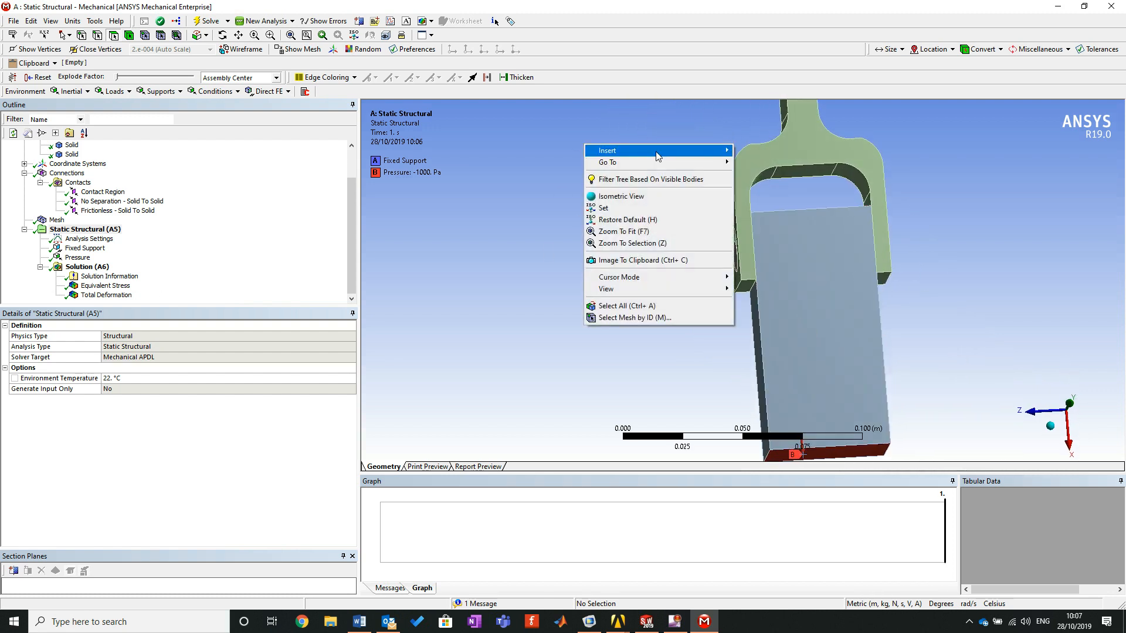
pyautogui.moveTo(661, 154)
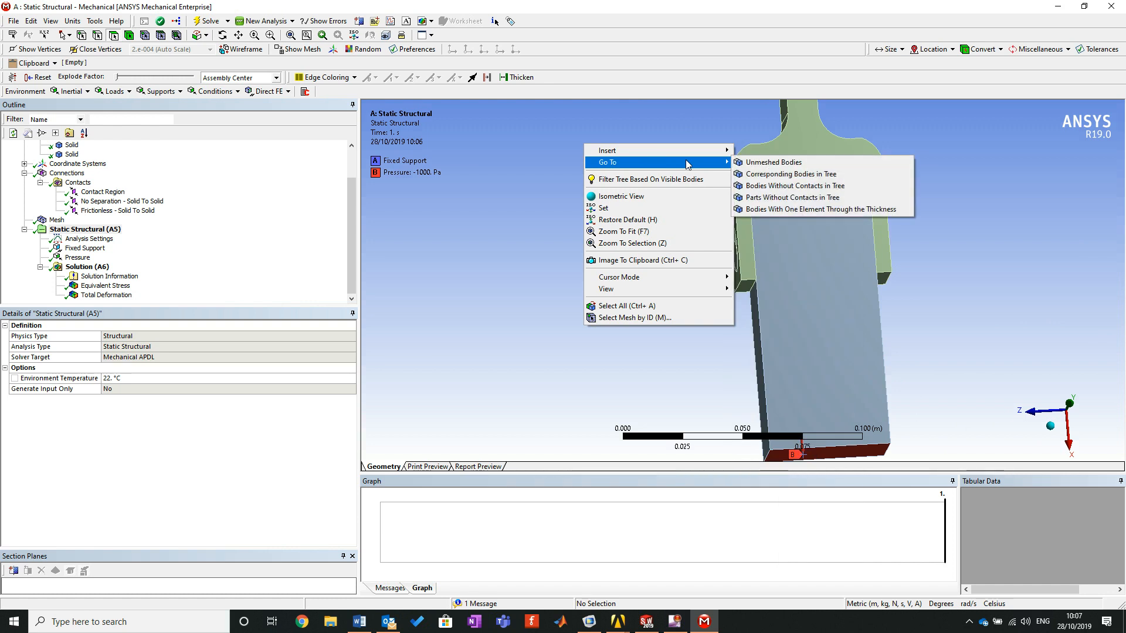
pyautogui.moveTo(680, 289)
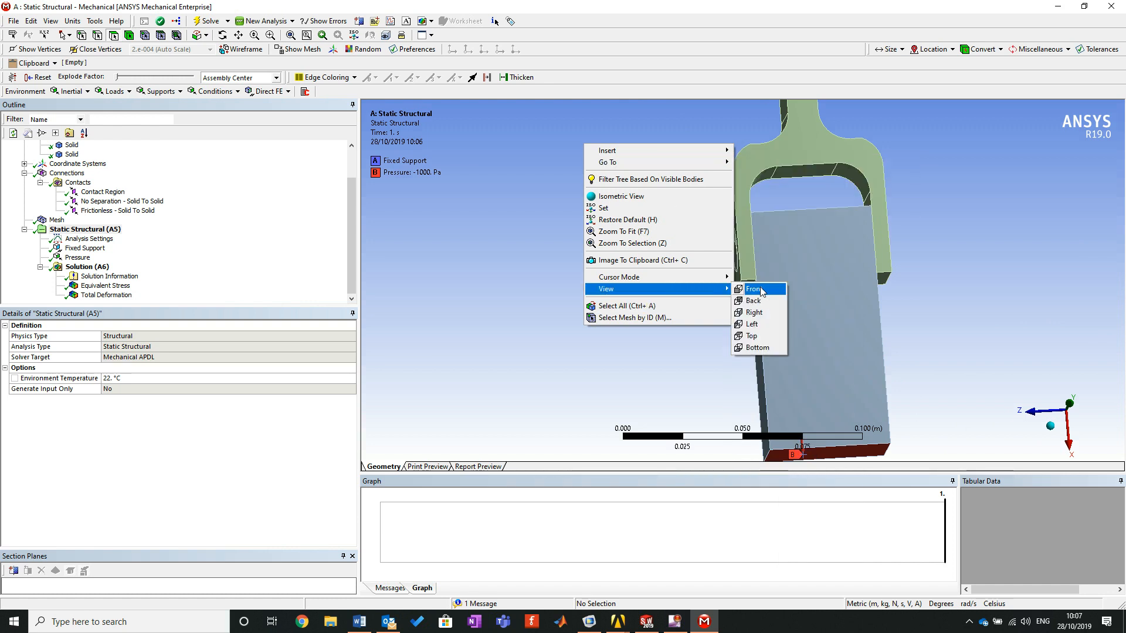
pyautogui.click(754, 337)
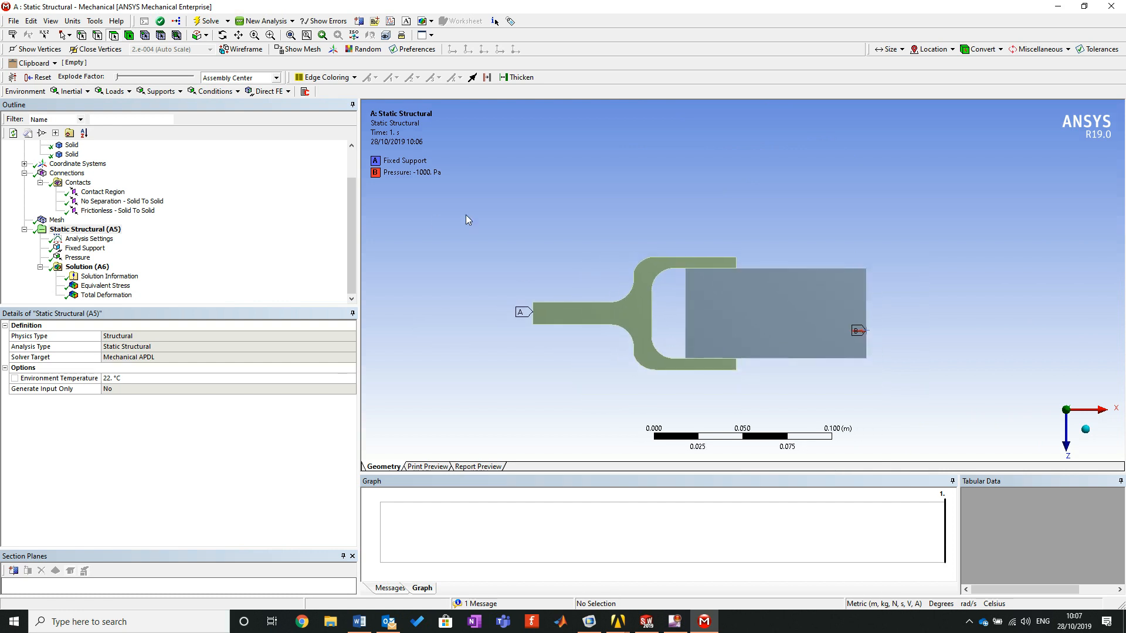
pyautogui.moveTo(501, 239); pyautogui.dragTo(903, 383)
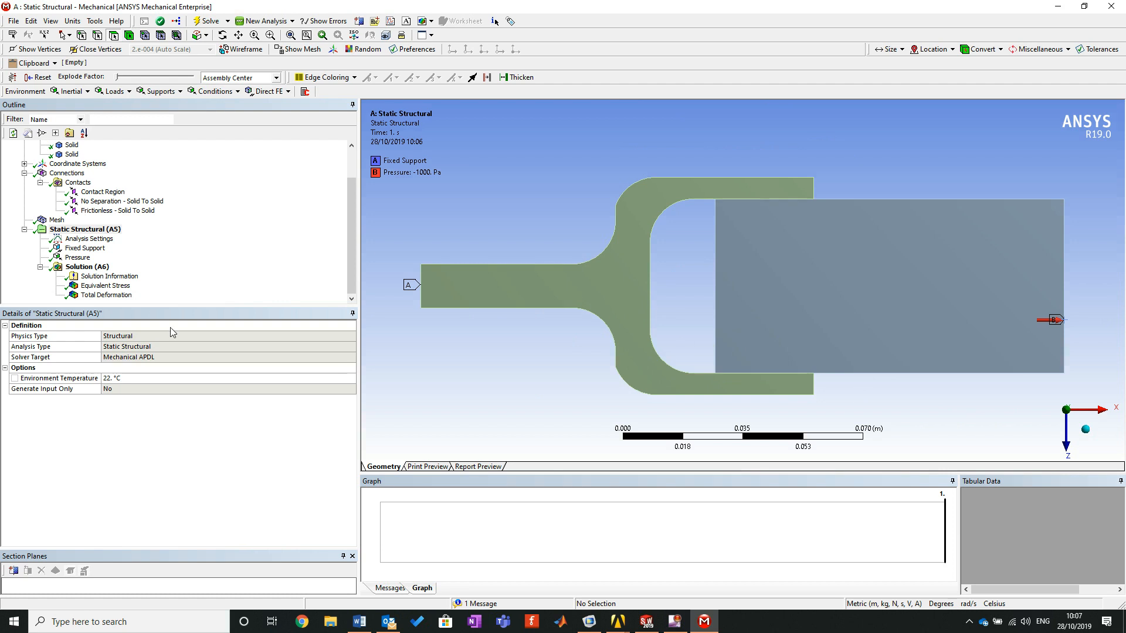
pyautogui.click(123, 289)
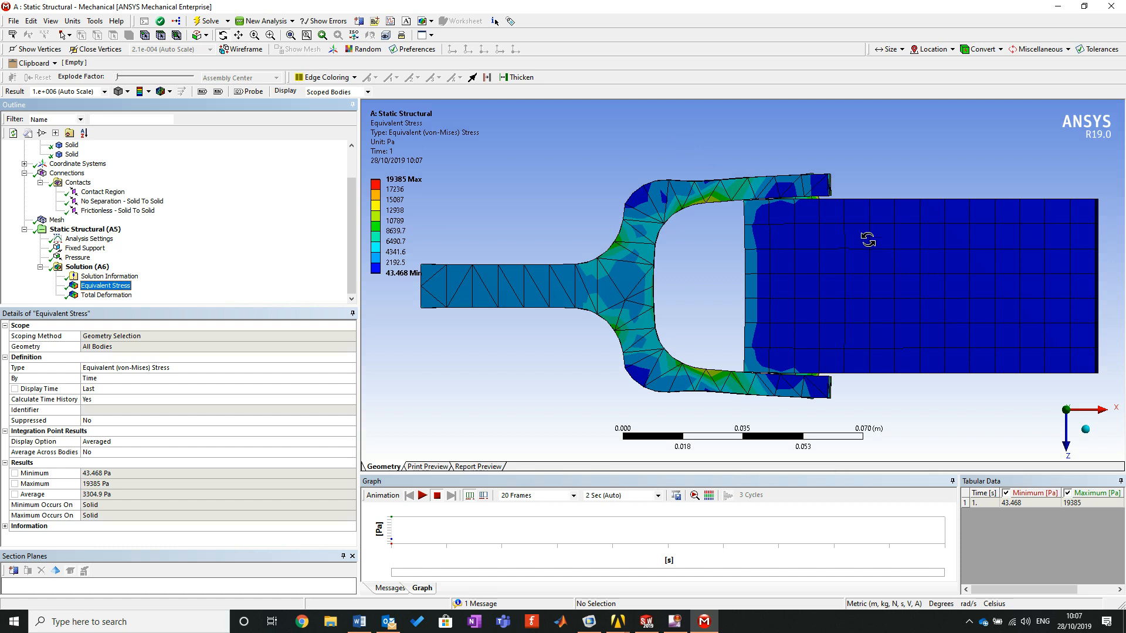
# Step: Examine the equivalent stress and the gap between the yoke arm's end and the block in the Top view
pyautogui.moveTo(729, 157); pyautogui.dragTo(859, 222, button='right')
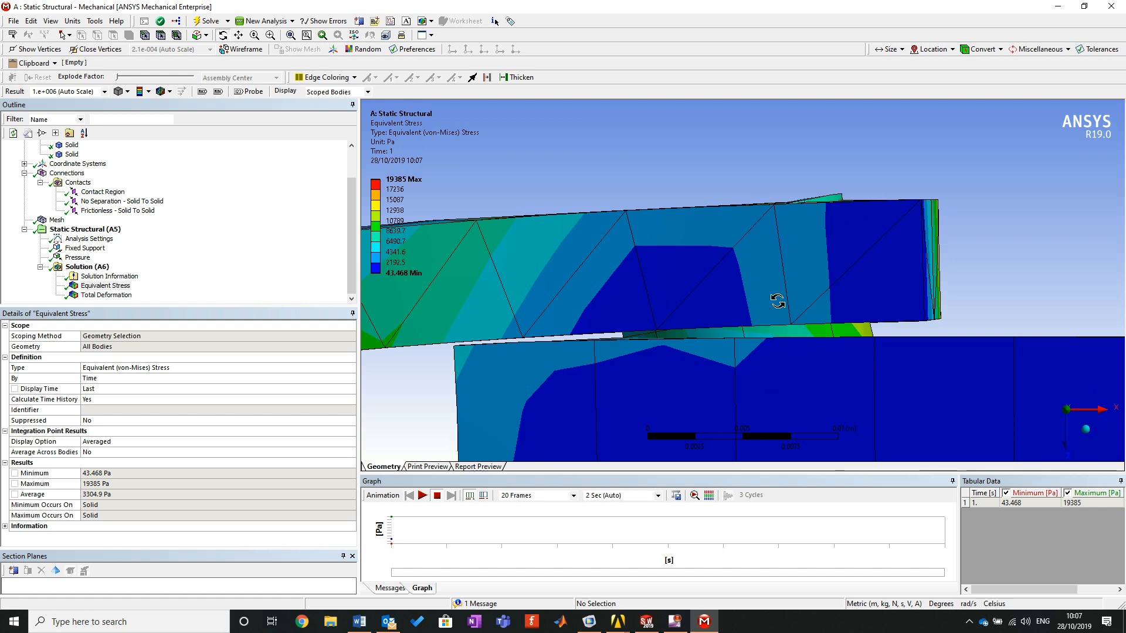
pyautogui.scroll(-6, 777, 301)
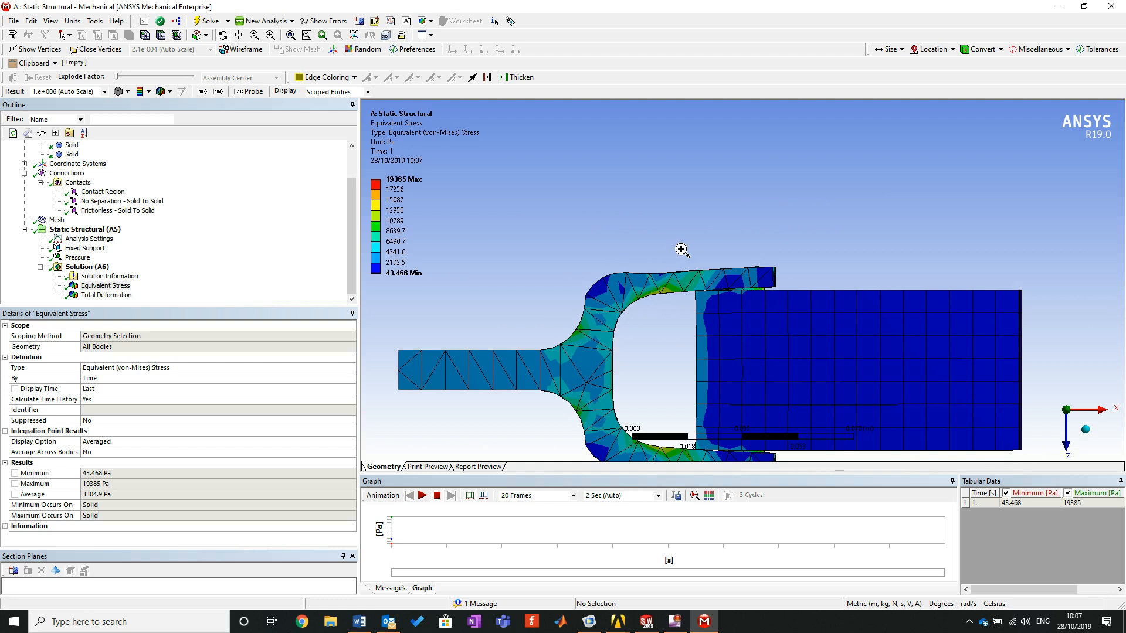
pyautogui.scroll(5, 785, 296)
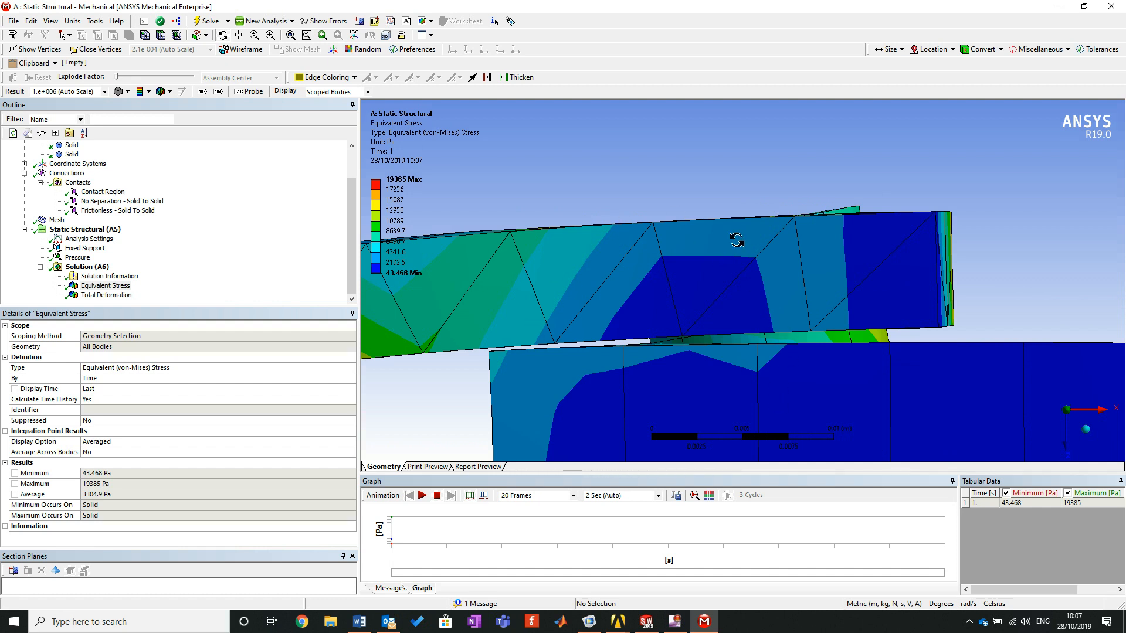
pyautogui.scroll(-5, 788, 289)
pyautogui.scroll(-4, 784, 284)
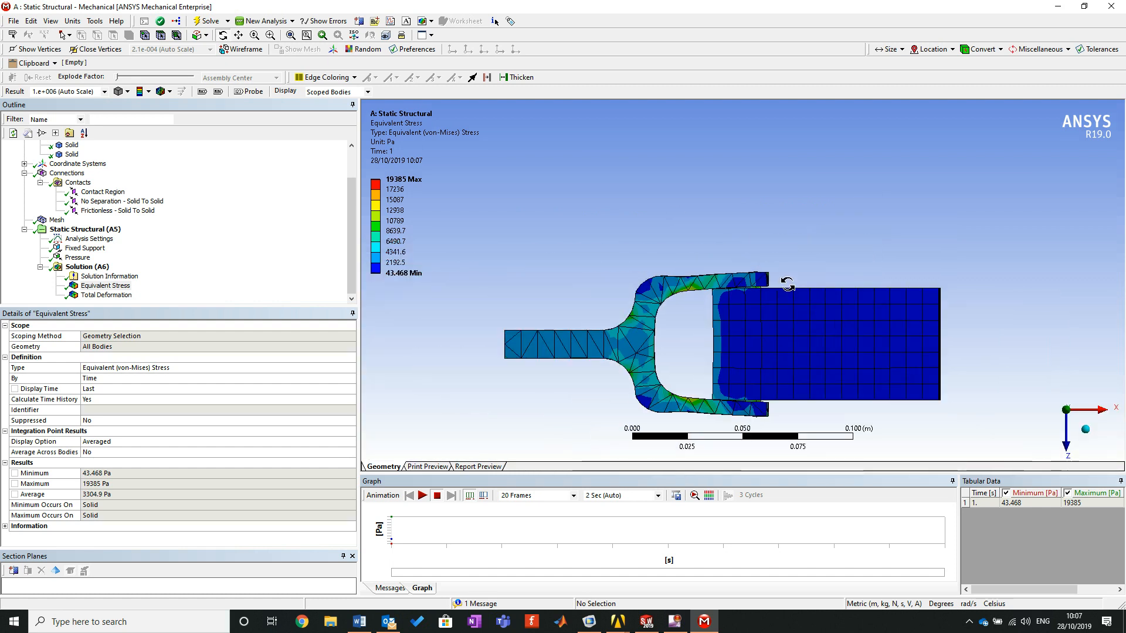
pyautogui.moveTo(546, 263); pyautogui.dragTo(905, 389, button='right')
# Step: Hide all bodies except the pin, the first Solid in the geometry
pyautogui.scroll(2, 160, 217)
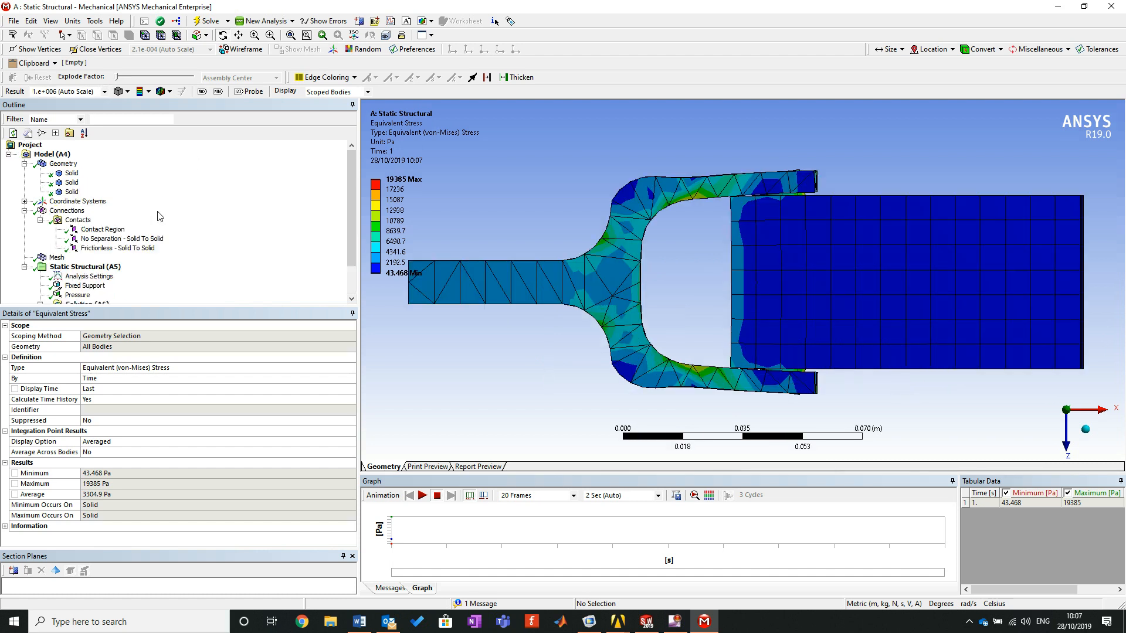
pyautogui.click(71, 174)
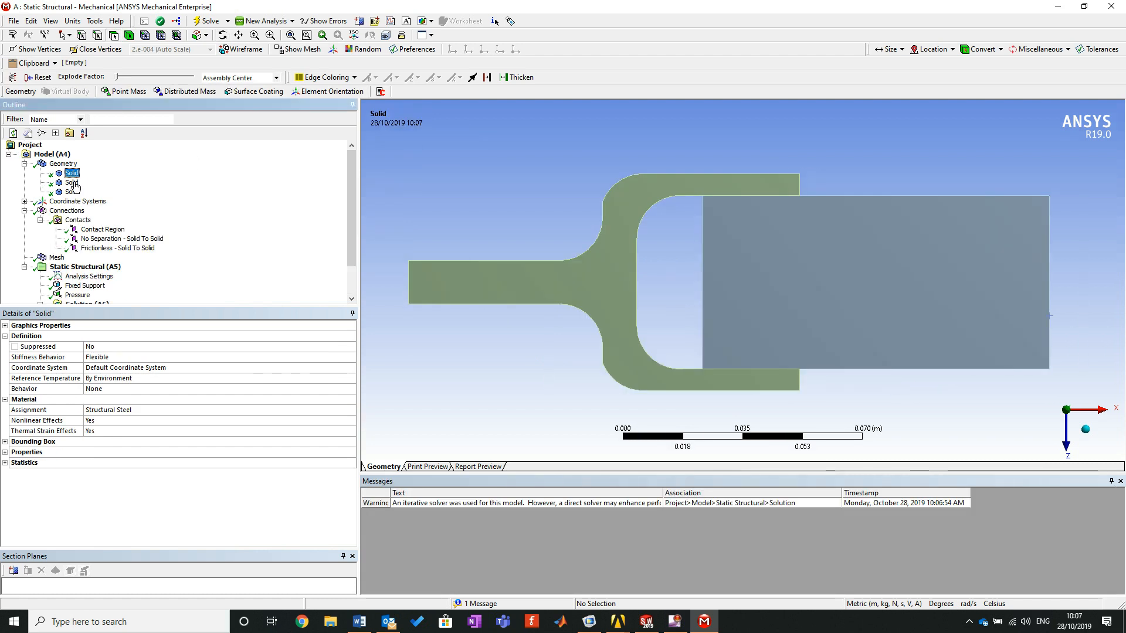
pyautogui.rightClick(71, 166)
pyautogui.click(68, 176)
pyautogui.rightClick(70, 178)
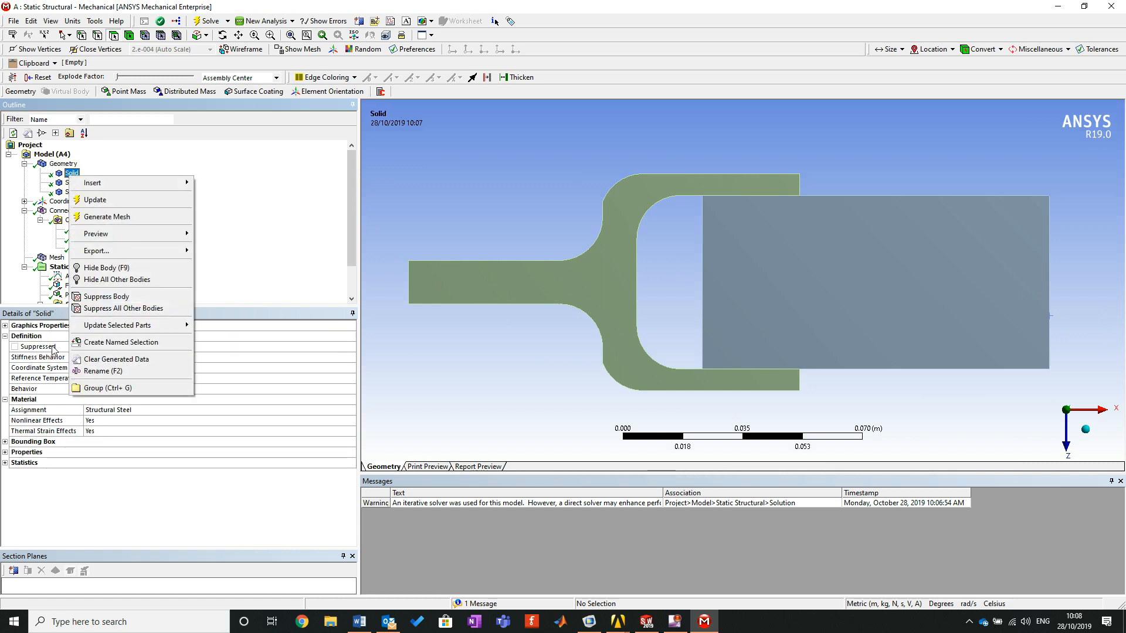
pyautogui.click(146, 280)
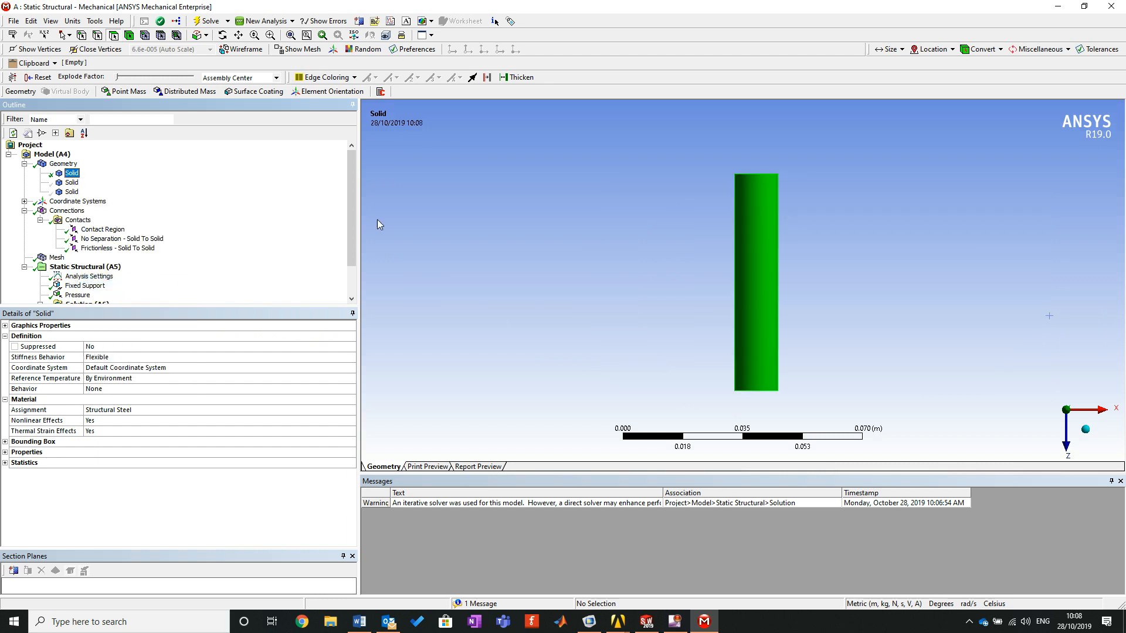
# Step: Display the Equivalent Stress result on the isolated pin and examine its bending and stress distribution along the length
pyautogui.scroll(-2, 156, 240)
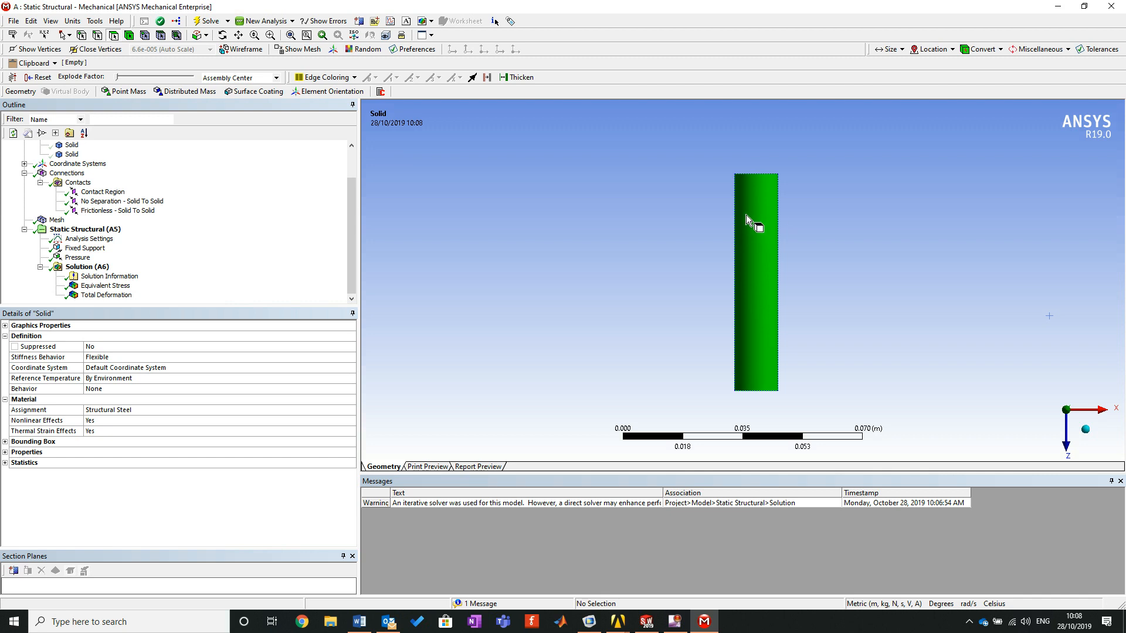
pyautogui.click(108, 286)
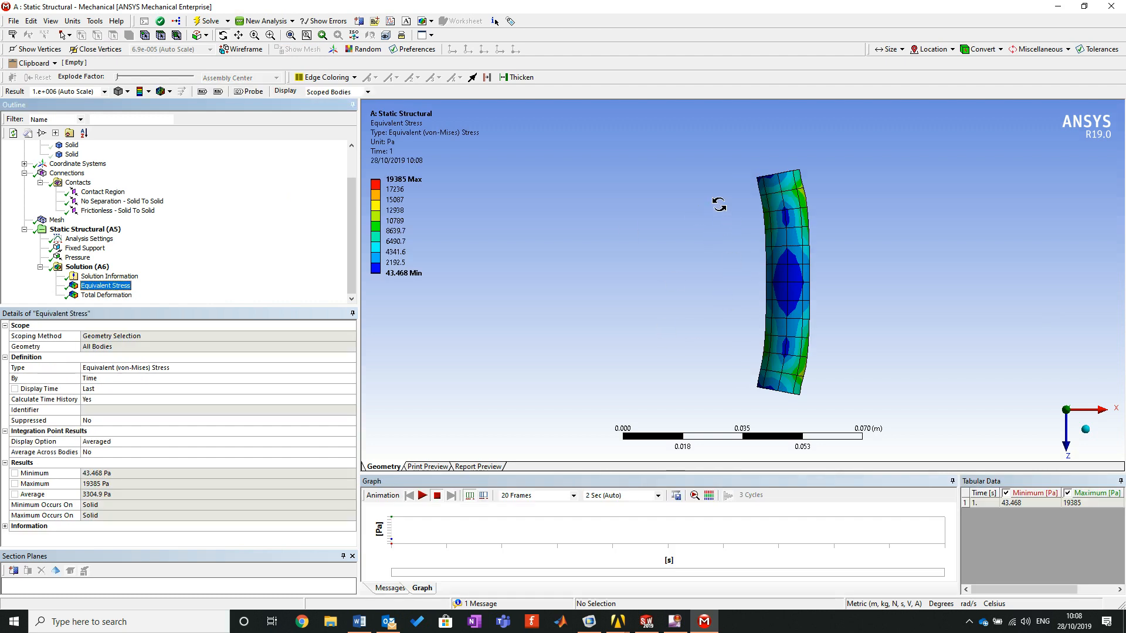
pyautogui.moveTo(703, 139); pyautogui.dragTo(880, 260, button='right')
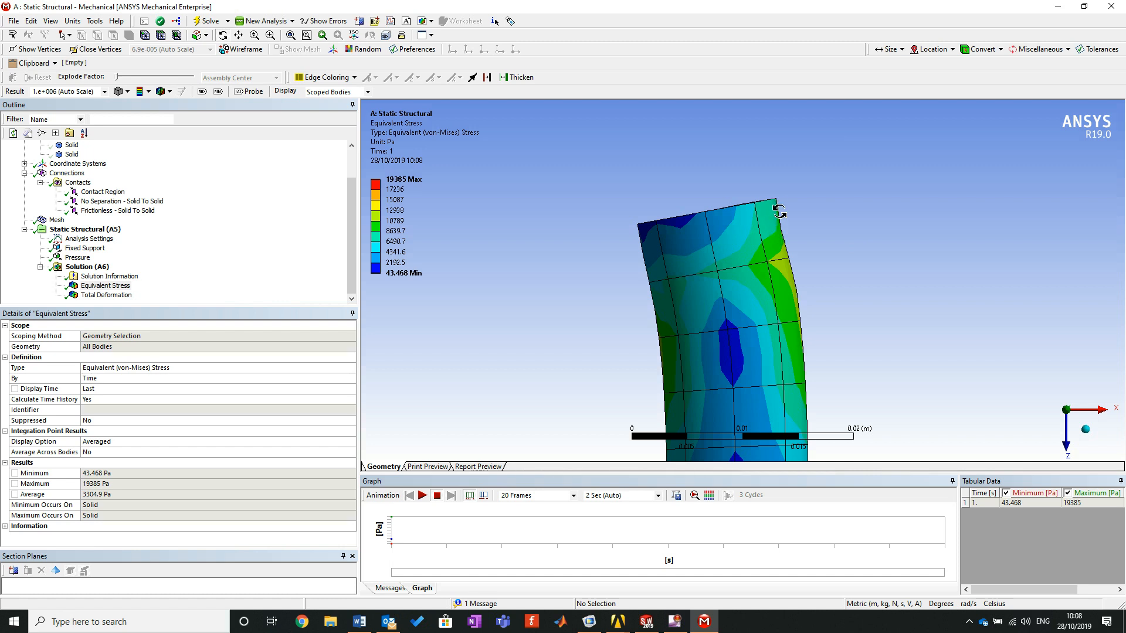
pyautogui.scroll(-8, 754, 293)
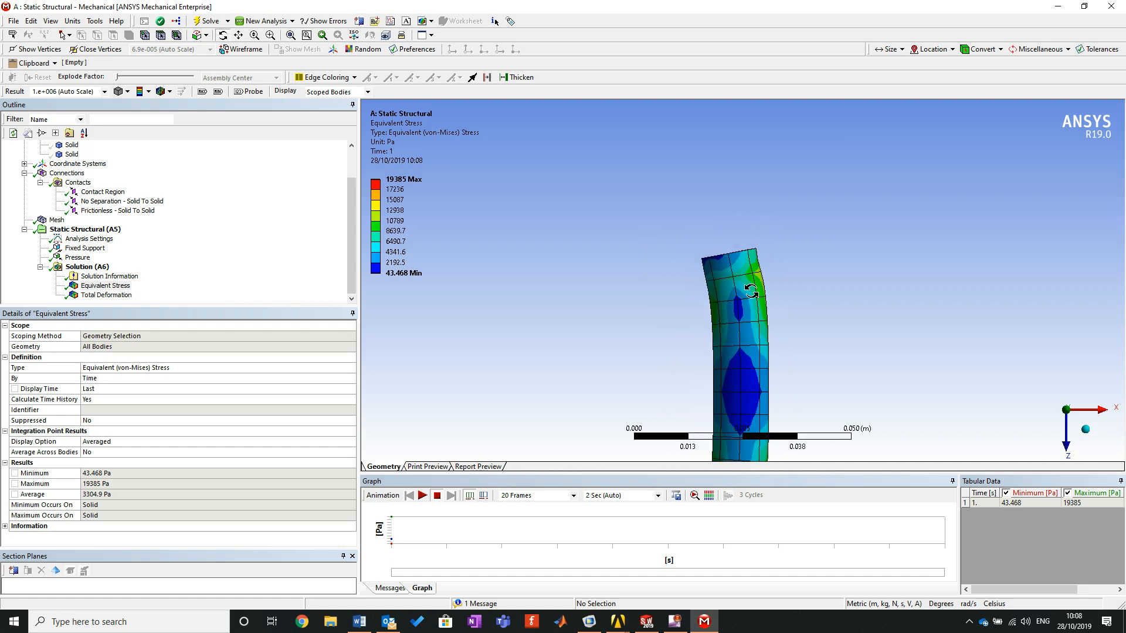
pyautogui.moveTo(706, 263); pyautogui.dragTo(803, 411, button='right')
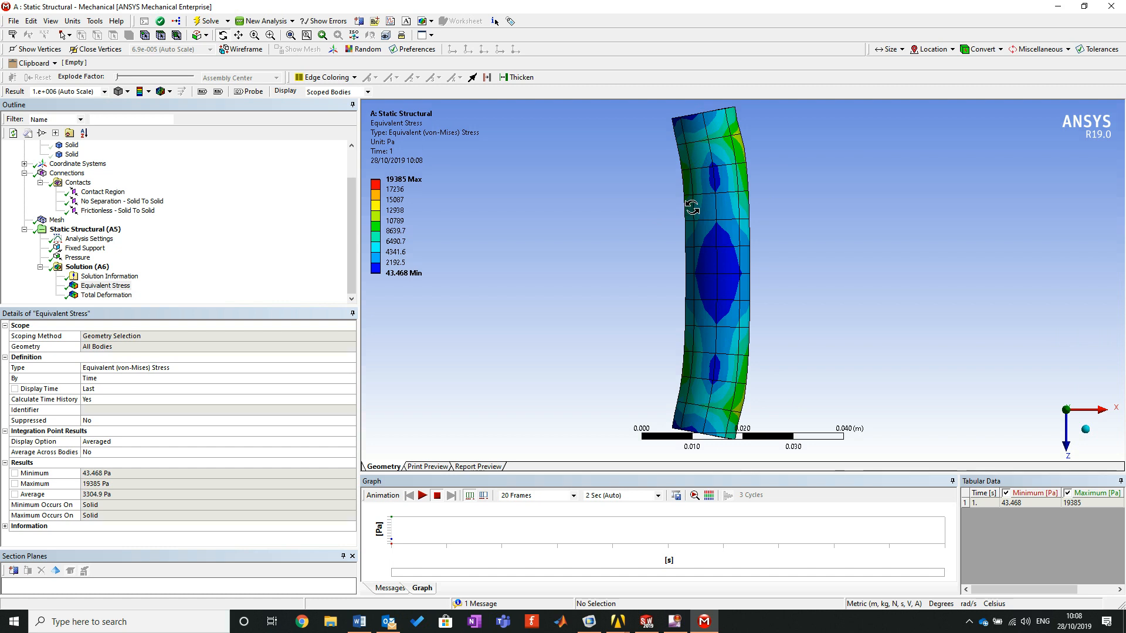
pyautogui.moveTo(658, 184); pyautogui.dragTo(752, 263, button='right')
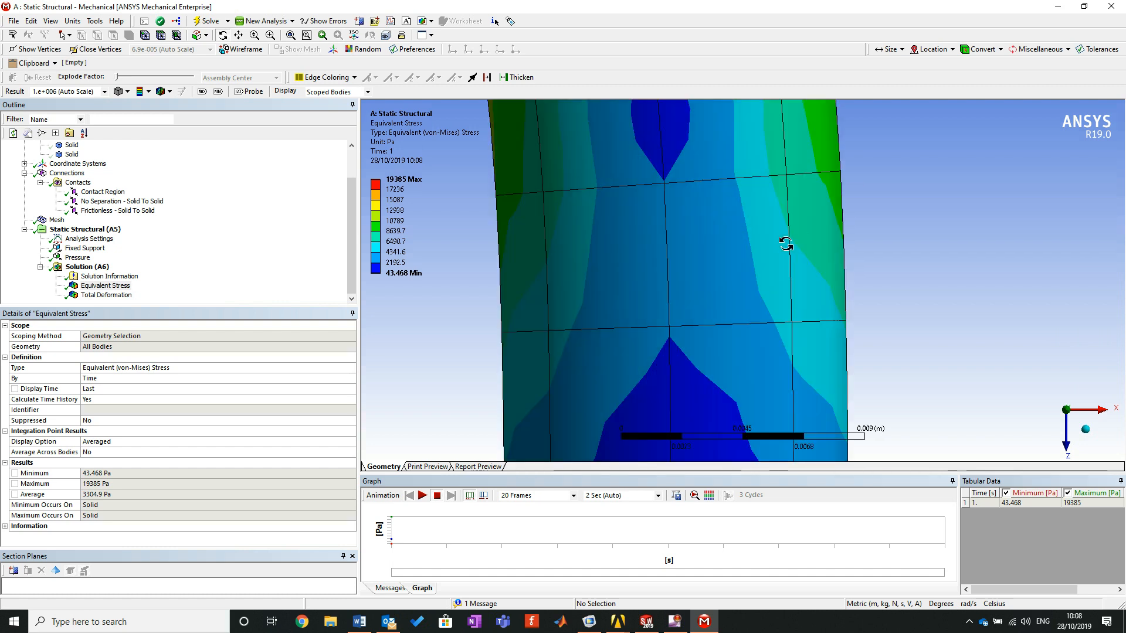
pyautogui.scroll(-5, 690, 254)
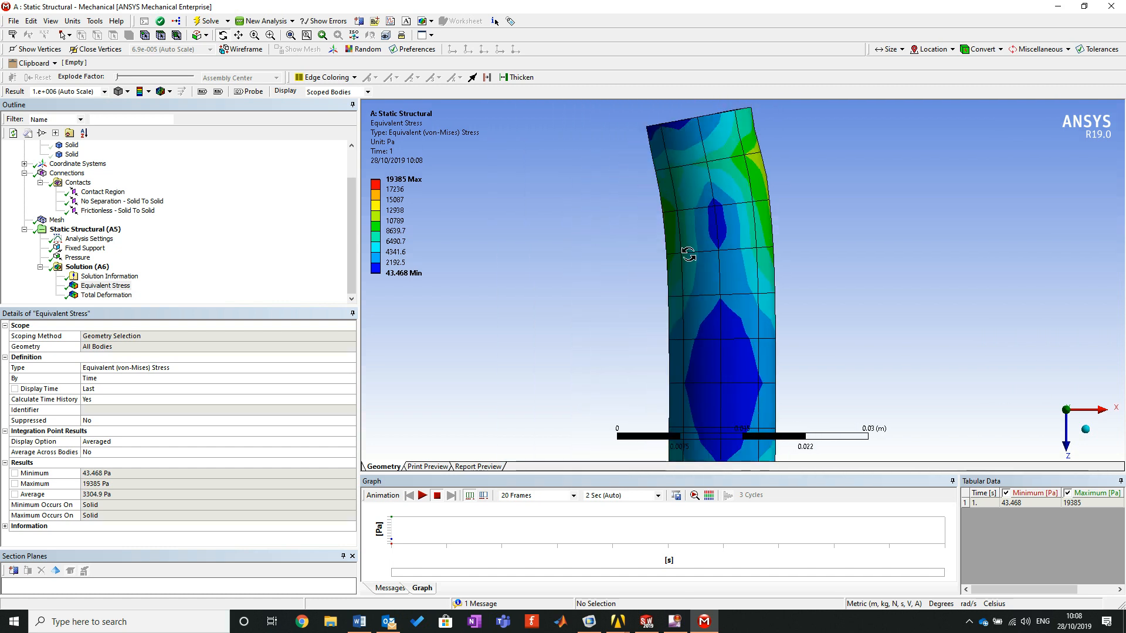
pyautogui.scroll(-3, 785, 298)
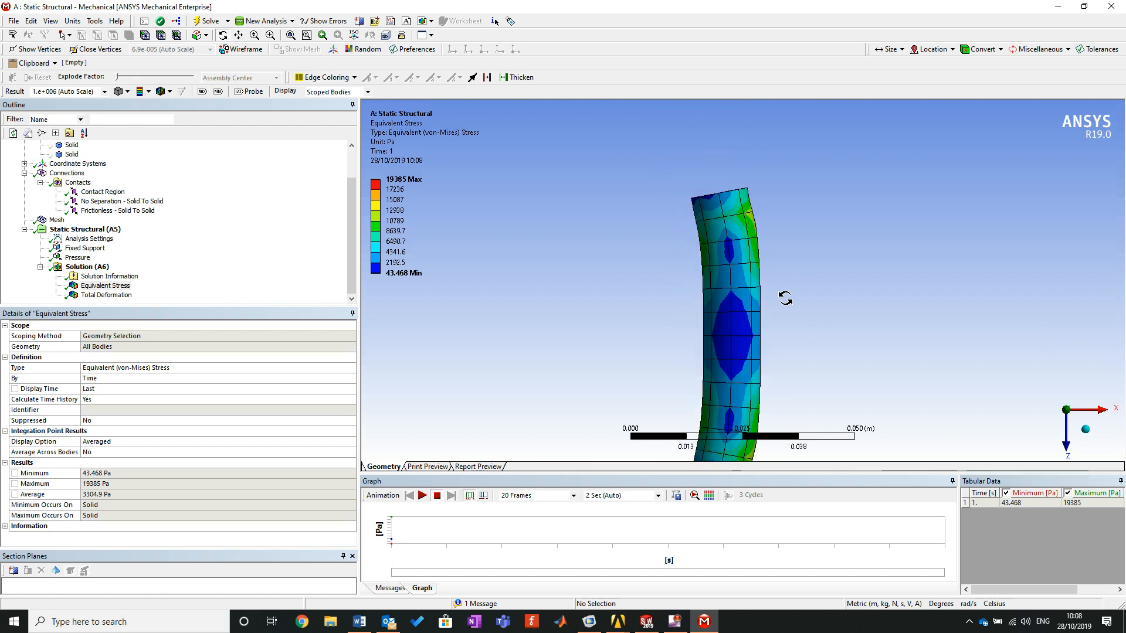
pyautogui.scroll(2, 785, 299)
pyautogui.scroll(3, 785, 299)
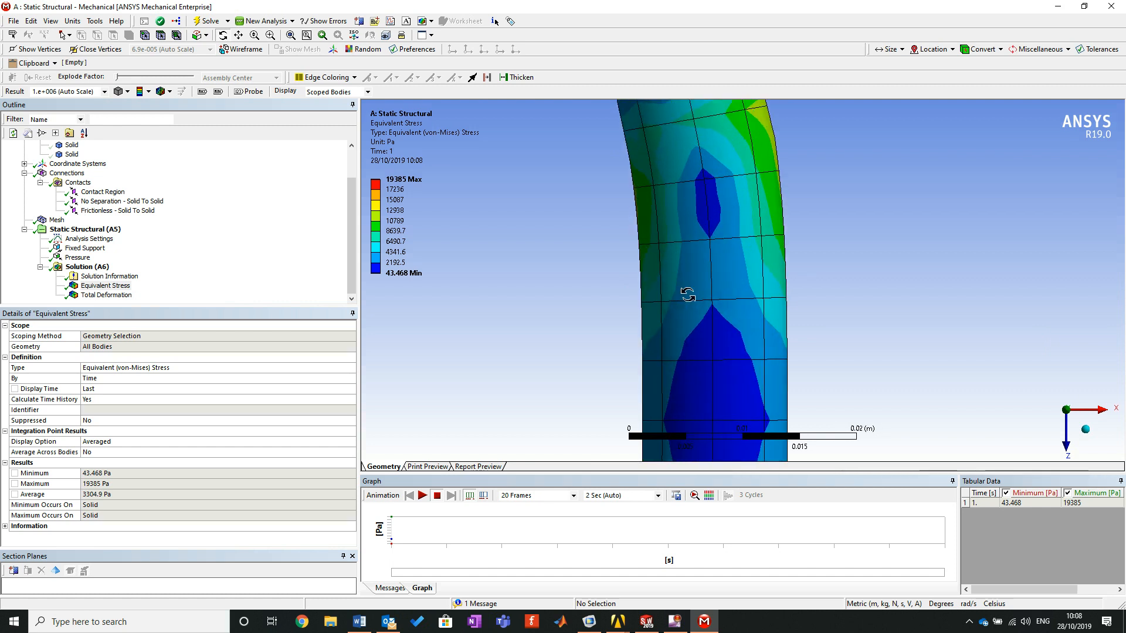
pyautogui.scroll(-5, 740, 256)
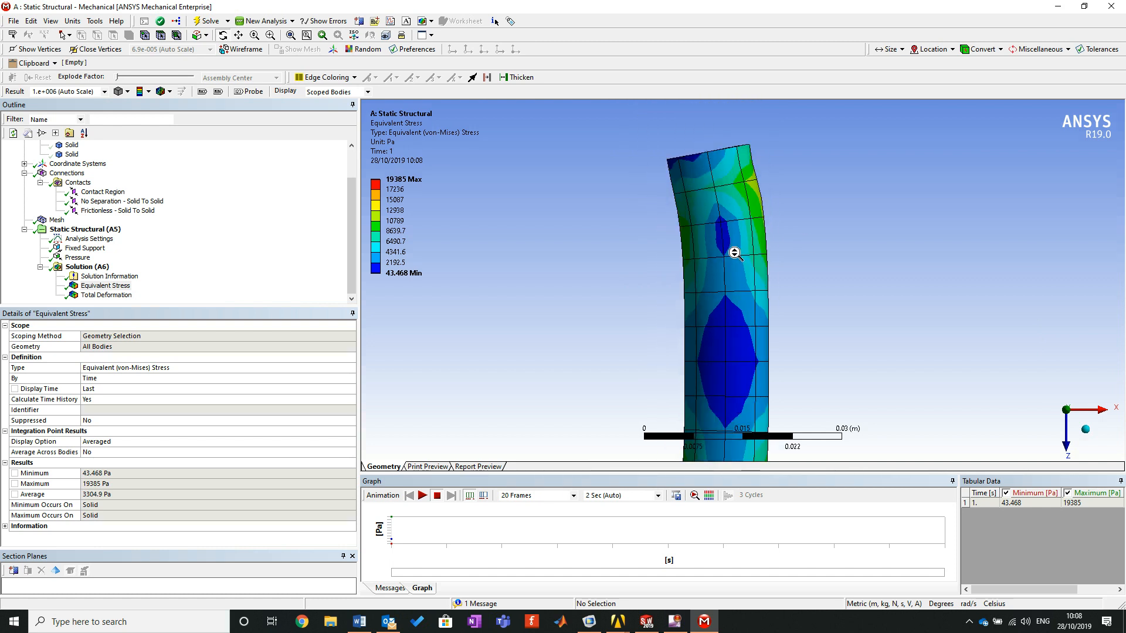
pyautogui.scroll(-3, 690, 260)
pyautogui.moveTo(666, 203); pyautogui.dragTo(807, 438, button='right')
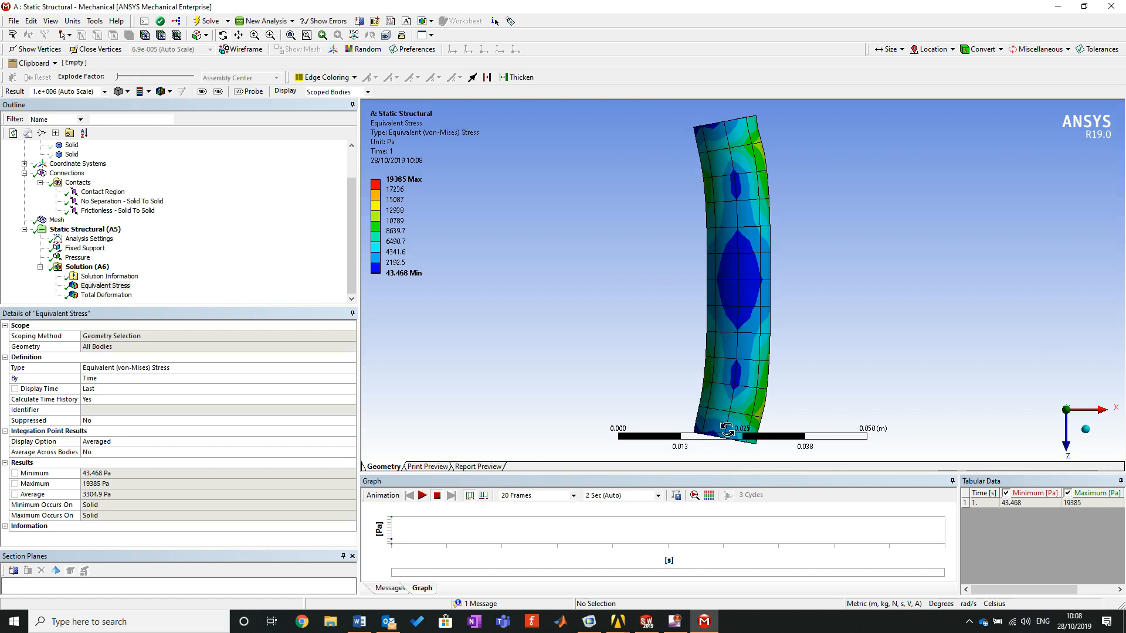
# Step: Make all hidden bodies of the clevis assembly visible again
pyautogui.scroll(2, 170, 201)
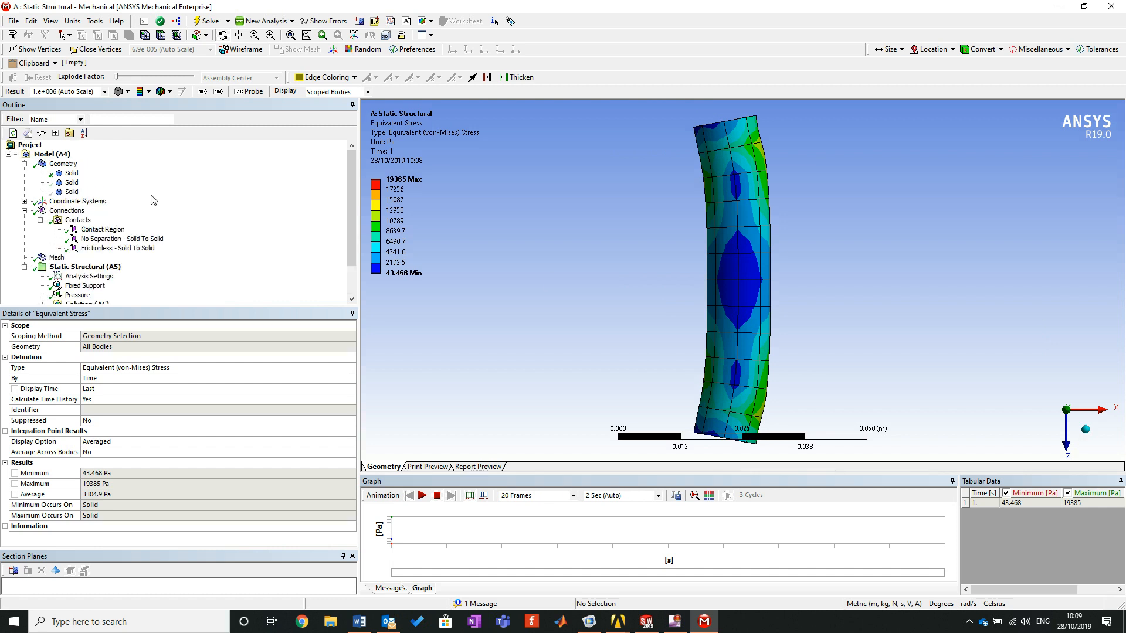
pyautogui.click(71, 173)
pyautogui.rightClick(72, 171)
pyautogui.click(135, 287)
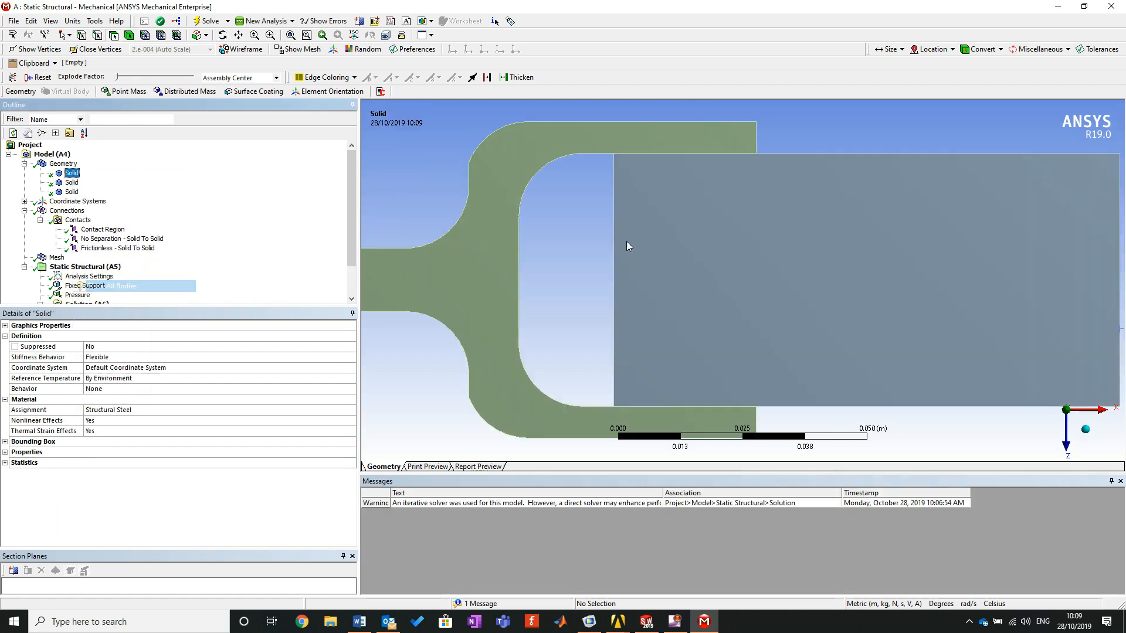
# Step: View the full assembly from the side of the yoke's slotted pin hole and display its Equivalent Stress result
pyautogui.scroll(-5, 721, 243)
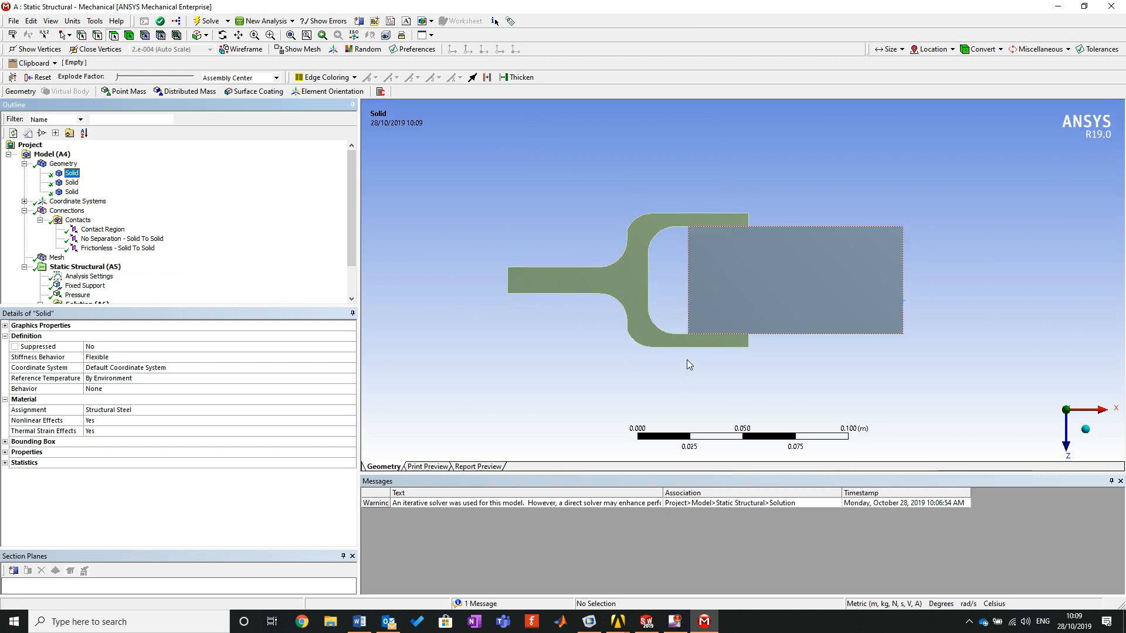
pyautogui.moveTo(721, 368)
pyautogui.mouseDown(button='middle')
pyautogui.moveTo(715, 352)
pyautogui.moveTo(709, 364)
pyautogui.moveTo(692, 304)
pyautogui.mouseUp(button='middle')
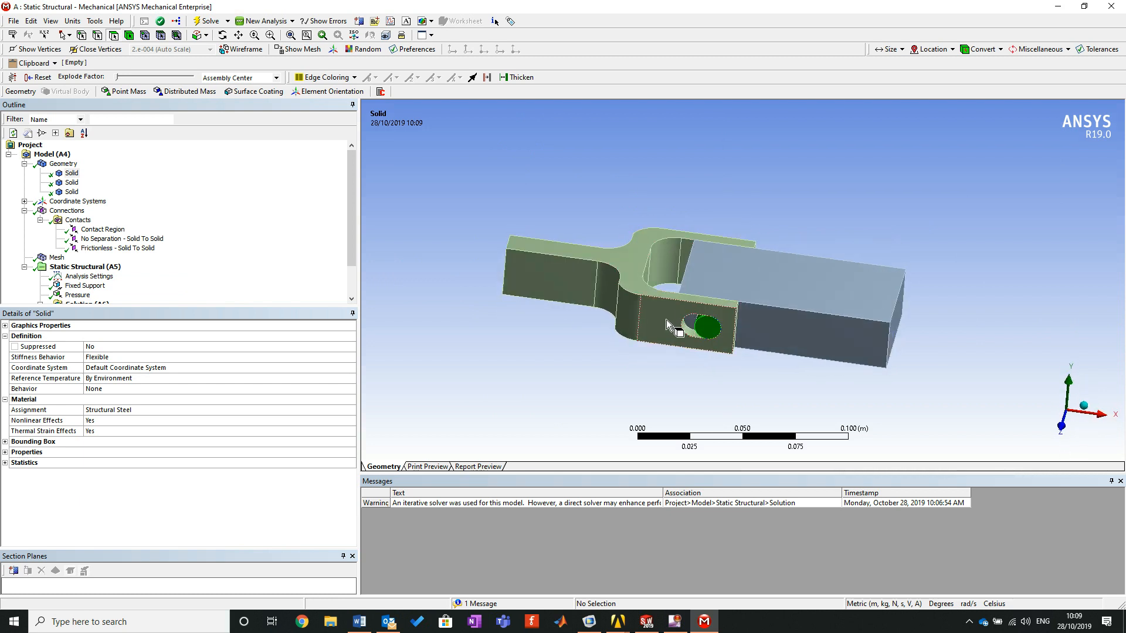
pyautogui.scroll(3, 716, 343)
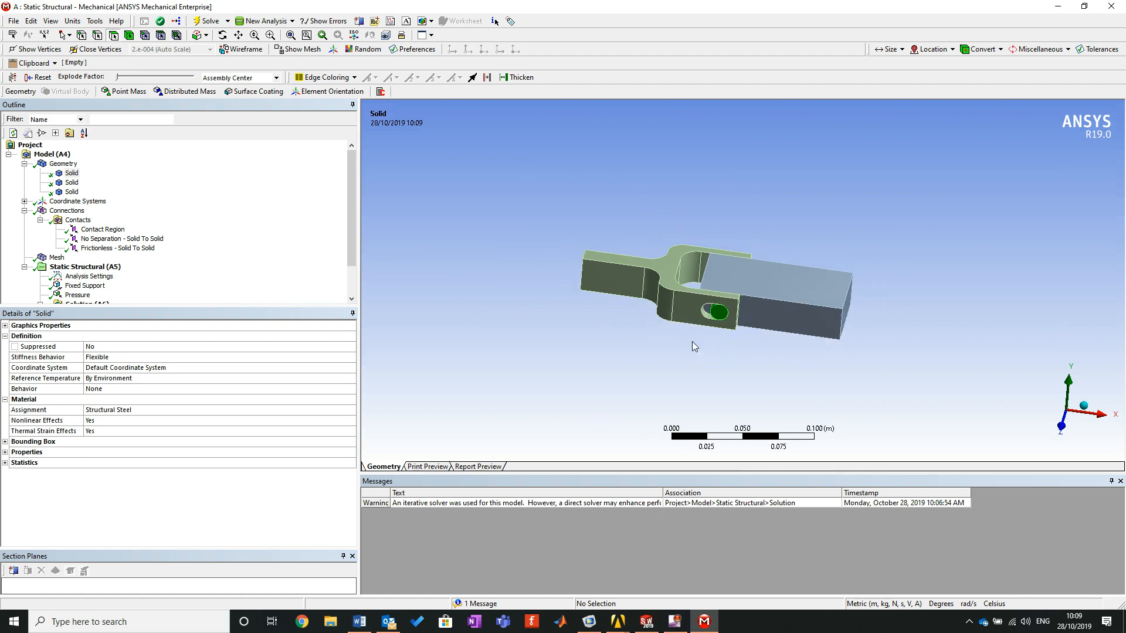
pyautogui.moveTo(416, 189); pyautogui.dragTo(985, 403, button='right')
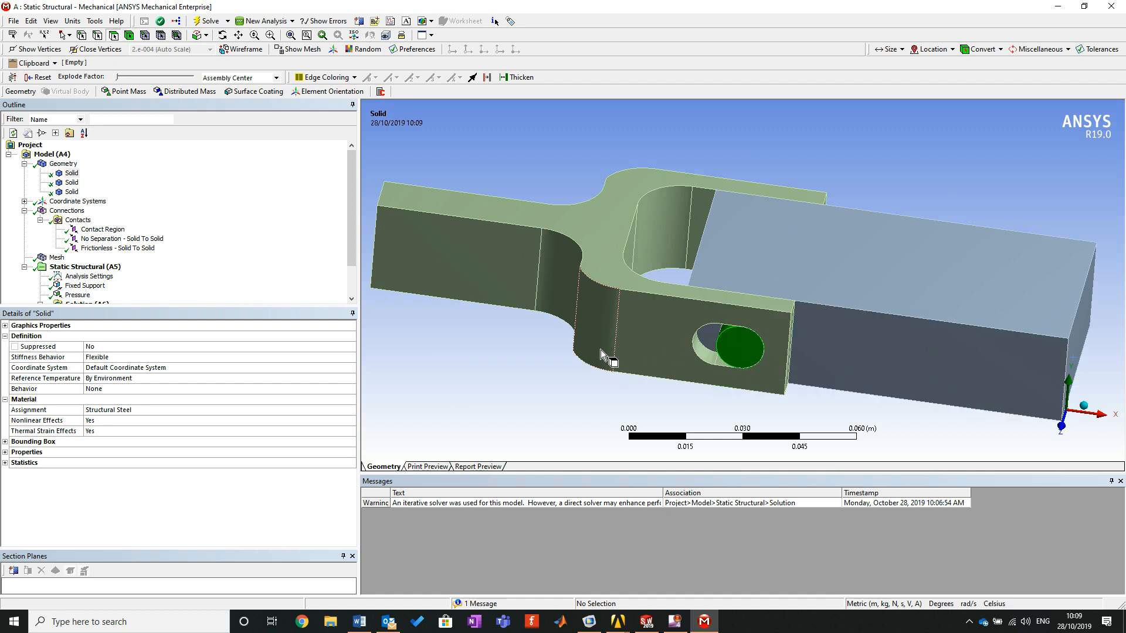
pyautogui.scroll(-2, 272, 225)
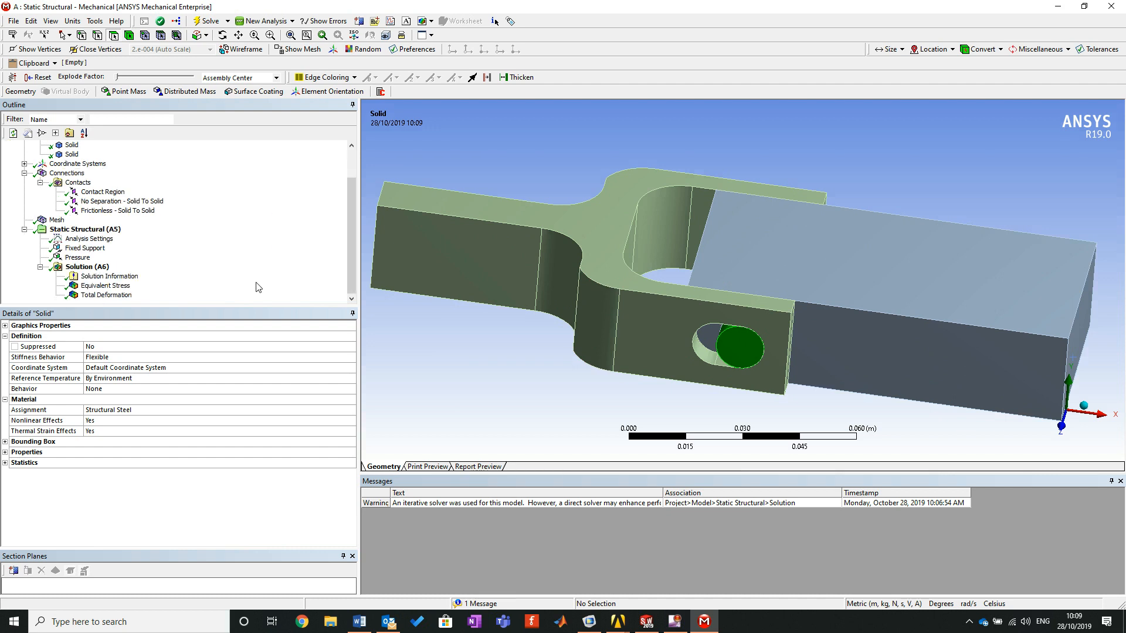
pyautogui.click(122, 287)
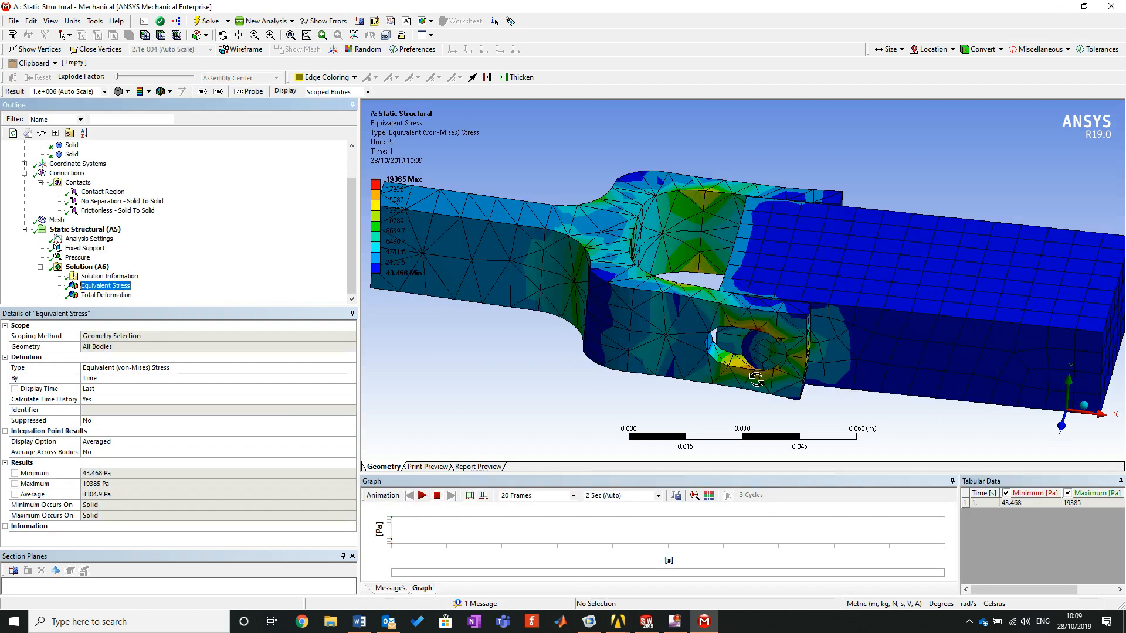
# Step: Examine the equivalent stress around the yoke's slotted hole and the contact between the pin and the hole's edge
pyautogui.moveTo(737, 316); pyautogui.dragTo(795, 381, button='right')
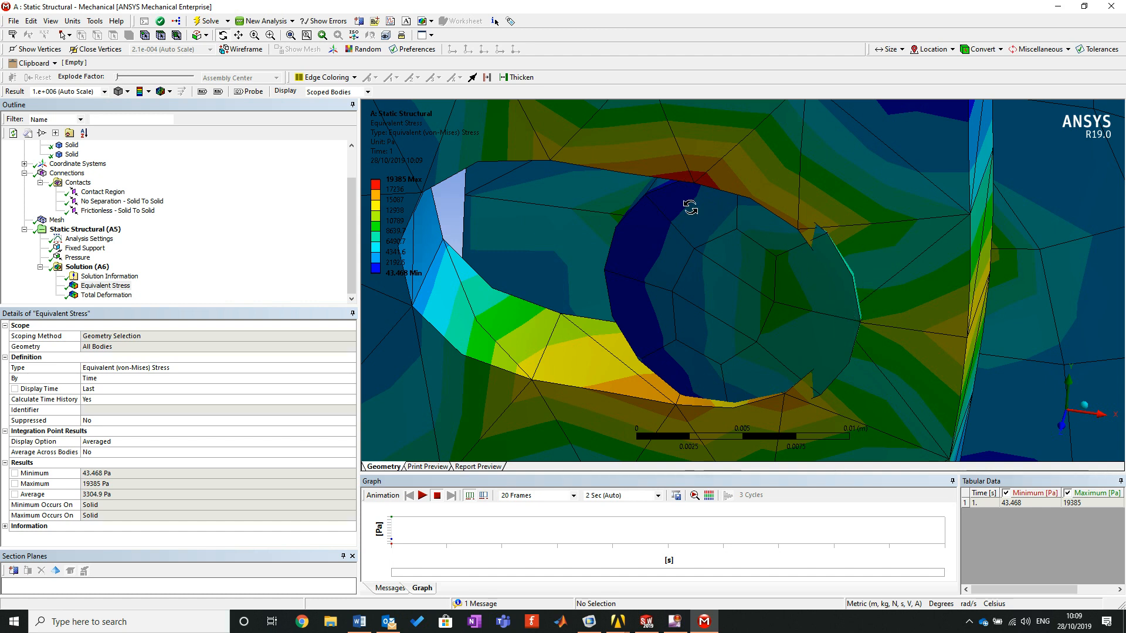
pyautogui.moveTo(600, 150); pyautogui.dragTo(889, 423, button='right')
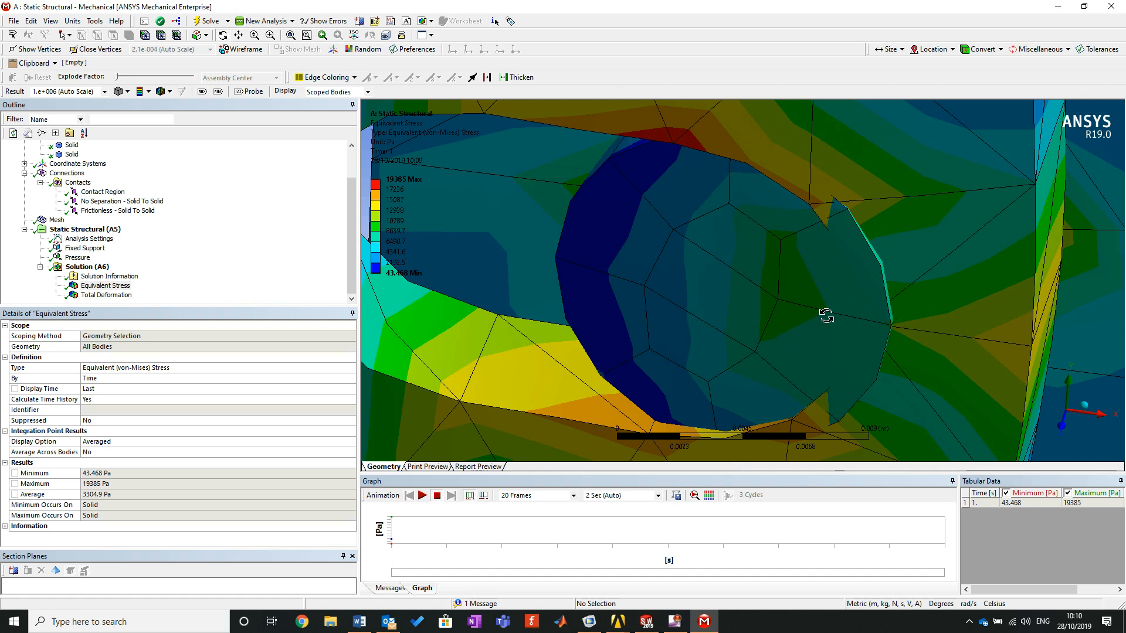
pyautogui.scroll(-3, 739, 238)
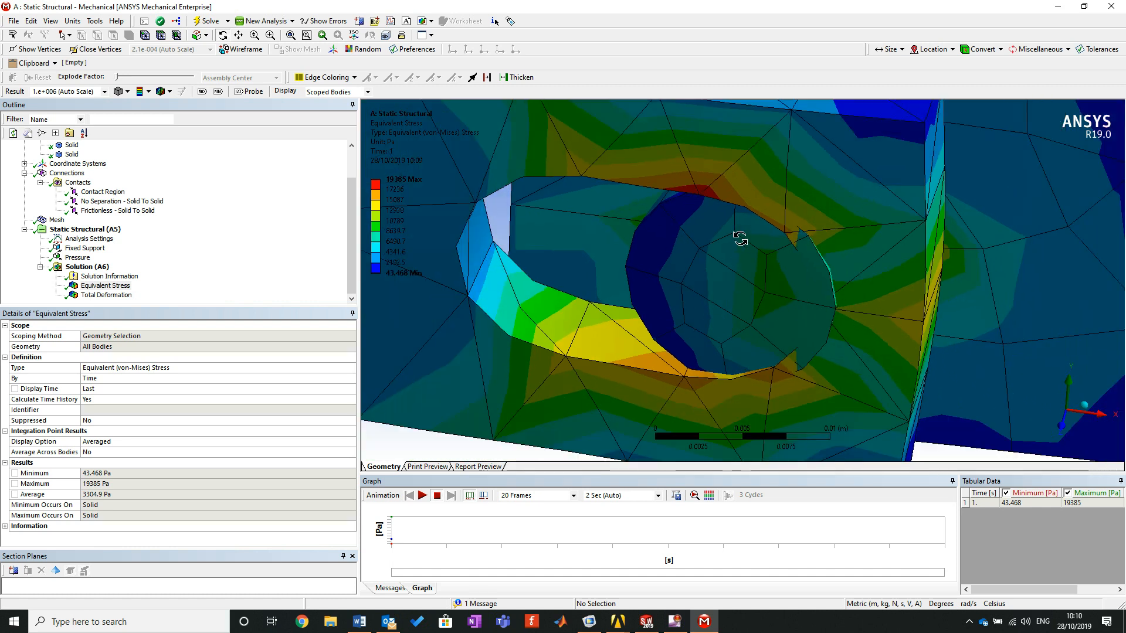
pyautogui.scroll(3, 740, 238)
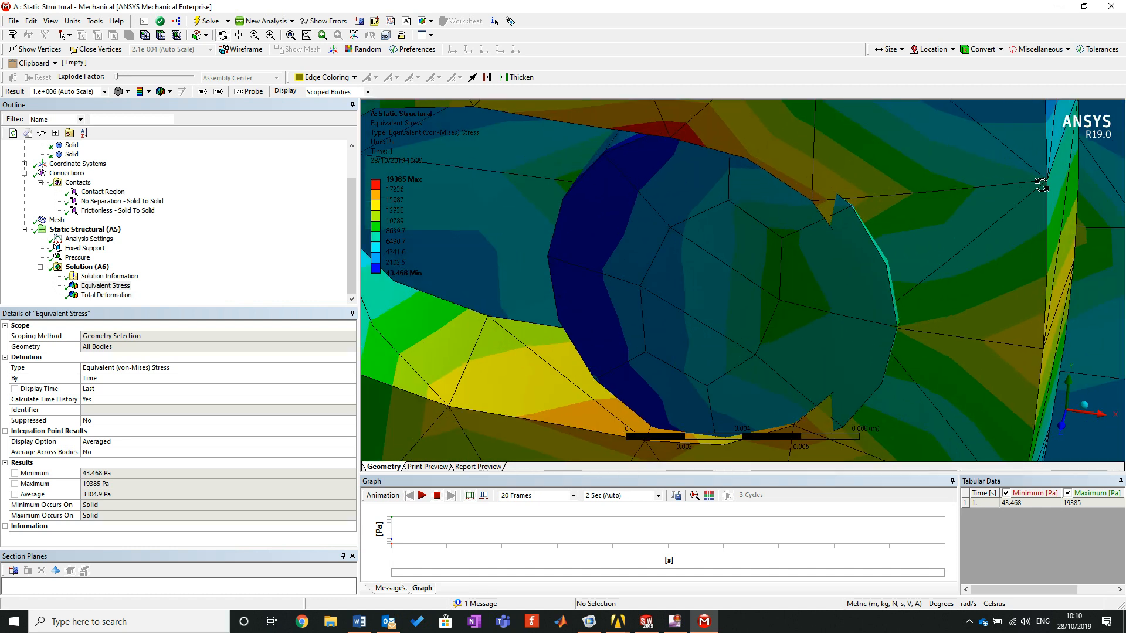
pyautogui.scroll(3, 869, 209)
pyautogui.scroll(-4, 844, 192)
pyautogui.moveTo(789, 161); pyautogui.dragTo(876, 271, button='right')
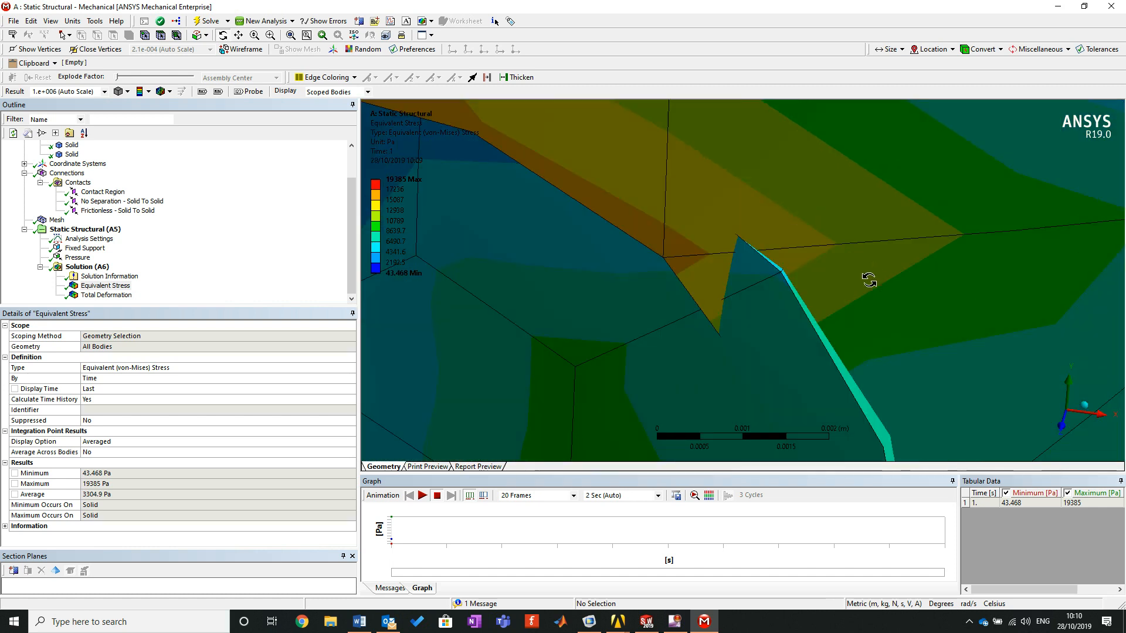
pyautogui.scroll(-5, 720, 263)
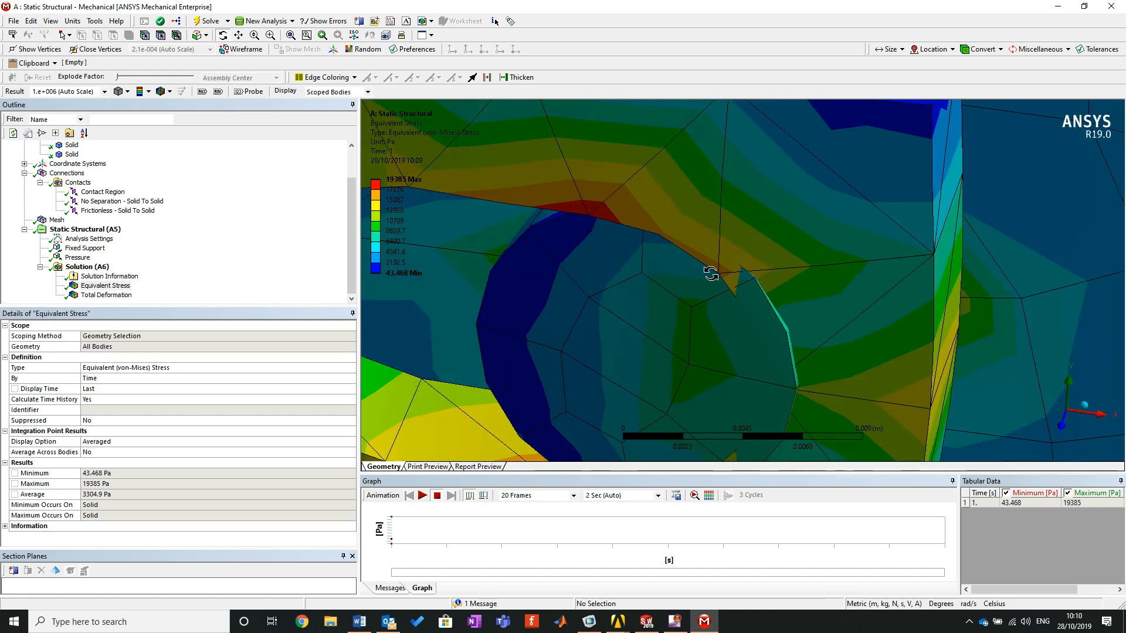
pyautogui.scroll(-3, 711, 273)
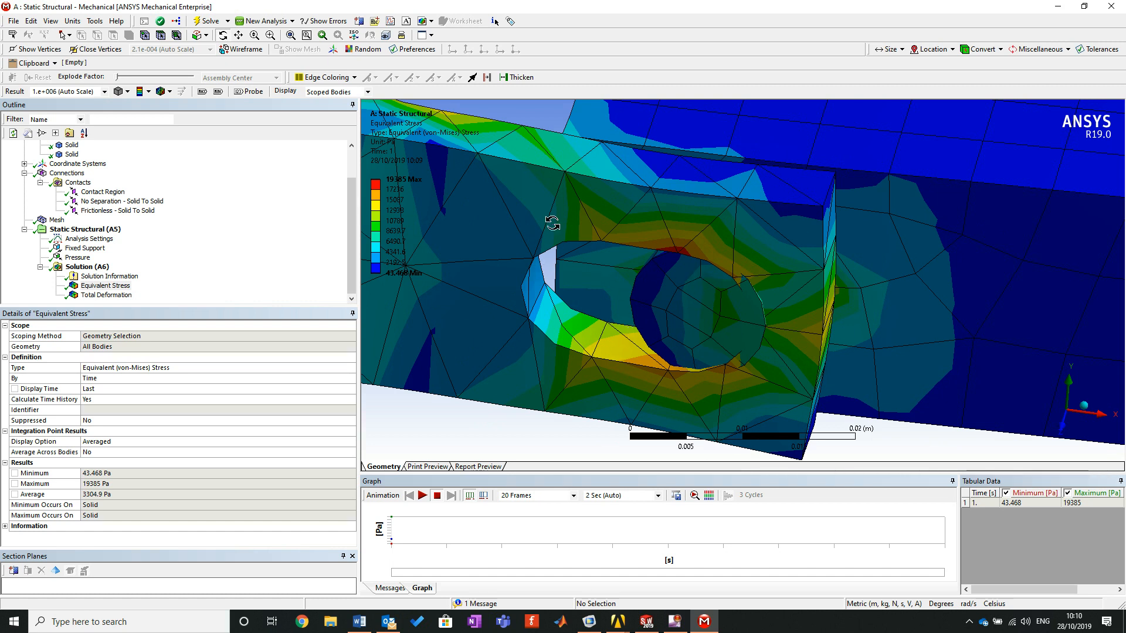
pyautogui.scroll(-2, 672, 301)
pyautogui.scroll(3, 672, 301)
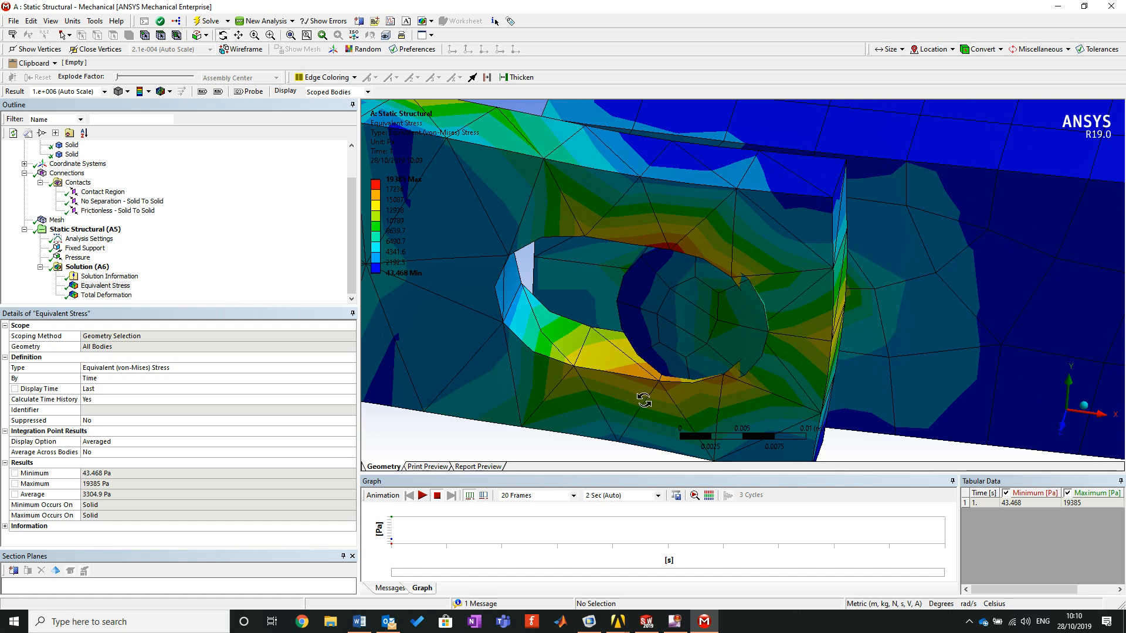
# Step: Examine the Equivalent Stress on the full clevis assembly from an oblique angle, and display the assembly's mesh
pyautogui.press('F7')
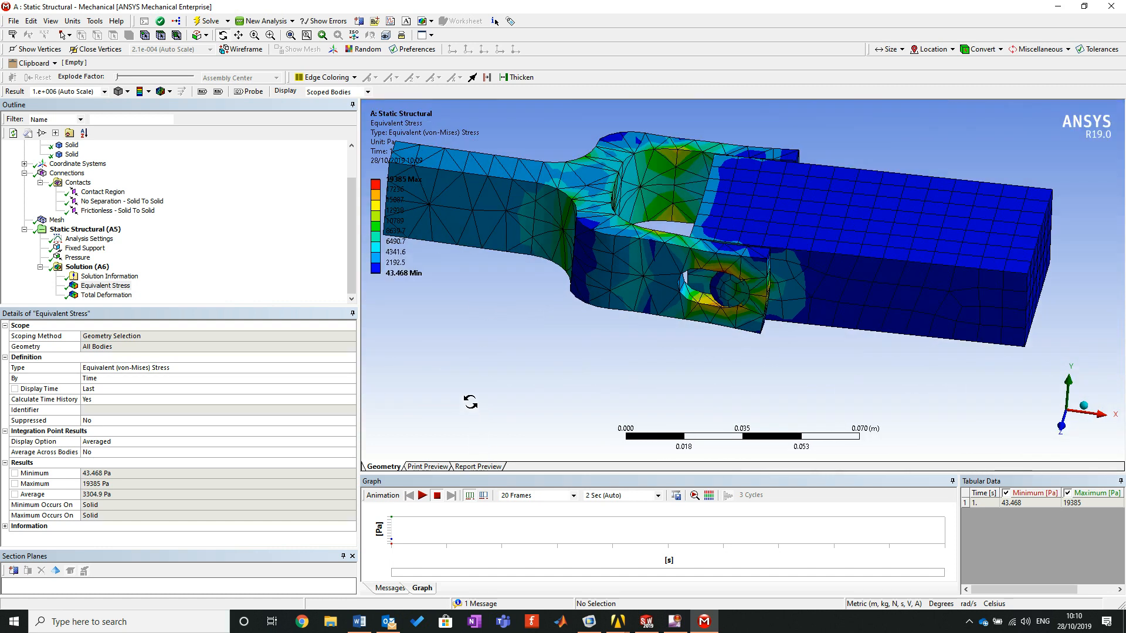
pyautogui.moveTo(688, 249)
pyautogui.mouseDown()
pyautogui.moveTo(630, 251)
pyautogui.moveTo(680, 246)
pyautogui.mouseUp()
pyautogui.moveTo(523, 142); pyautogui.dragTo(873, 363, button='right')
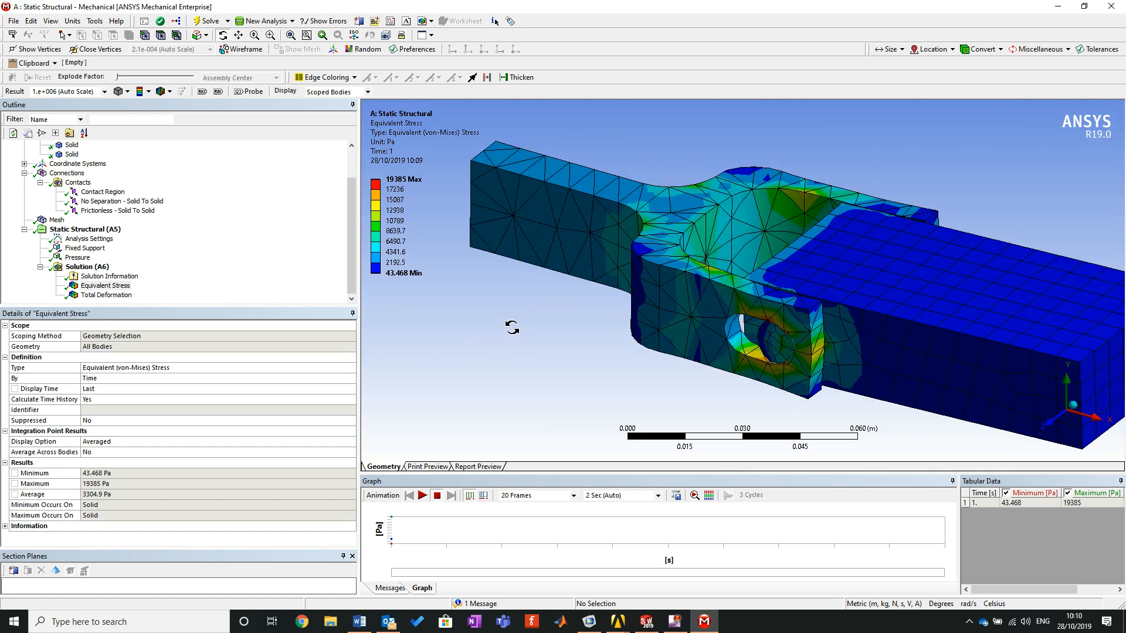
pyautogui.click(504, 359)
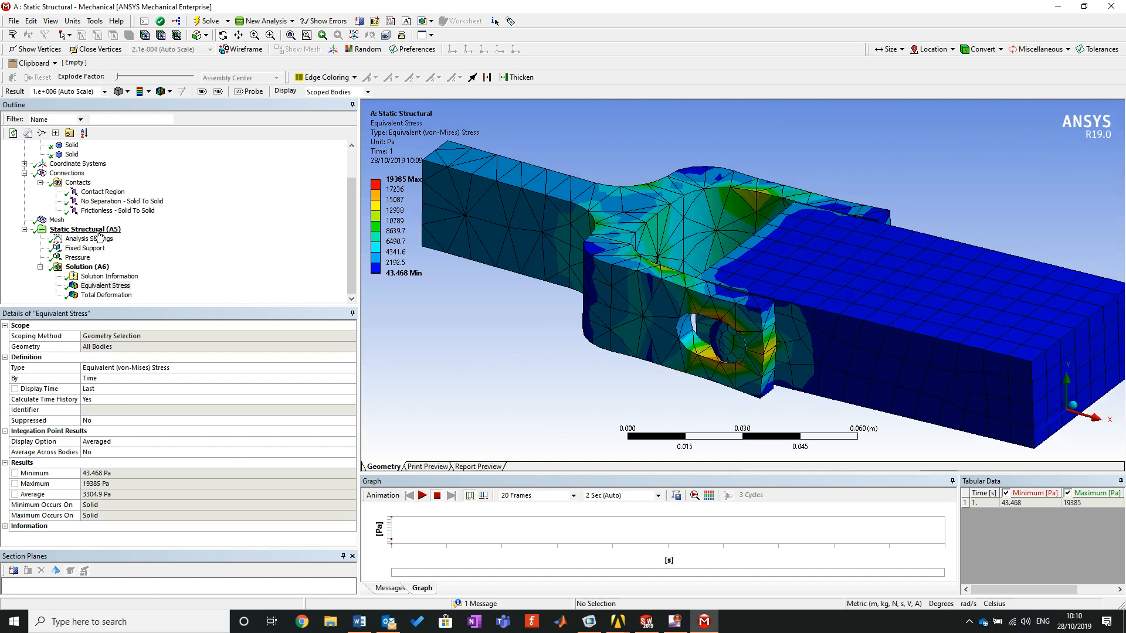
pyautogui.click(57, 220)
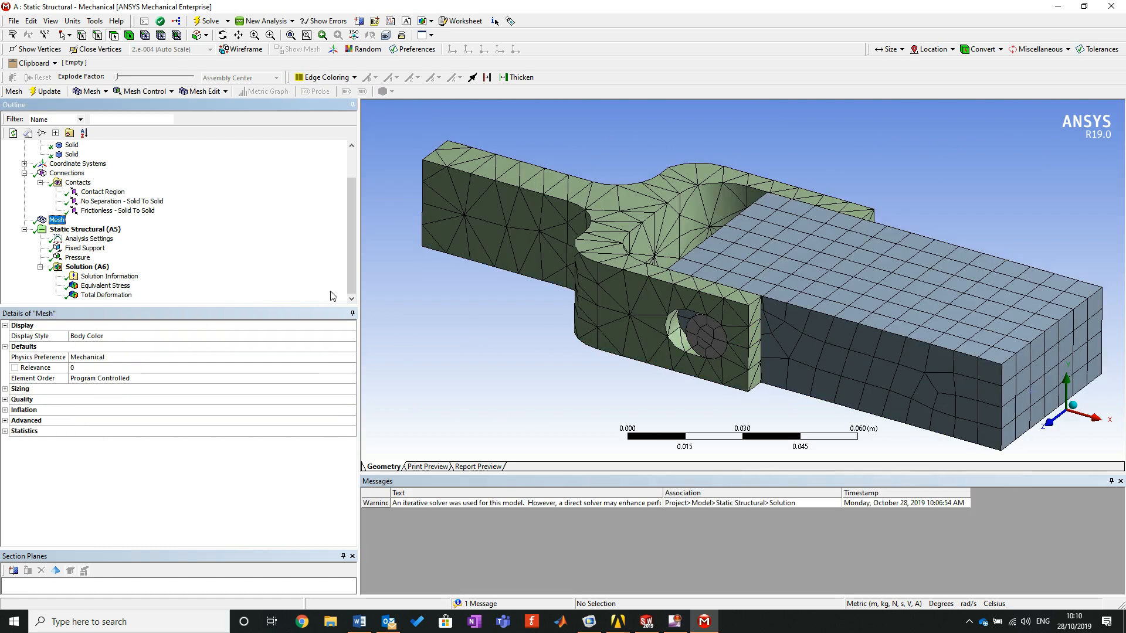
# Step: Isolate the yoke body by hiding all other bodies of the assembly
pyautogui.scroll(2, 317, 288)
pyautogui.click(71, 184)
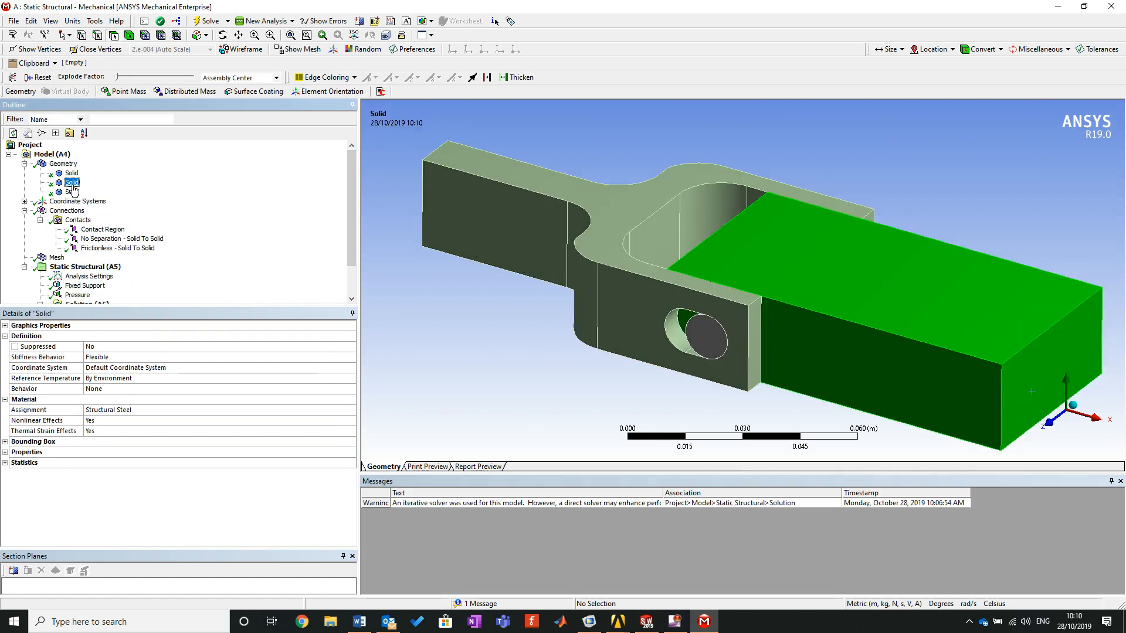
pyautogui.click(72, 193)
pyautogui.rightClick(78, 199)
pyautogui.click(156, 300)
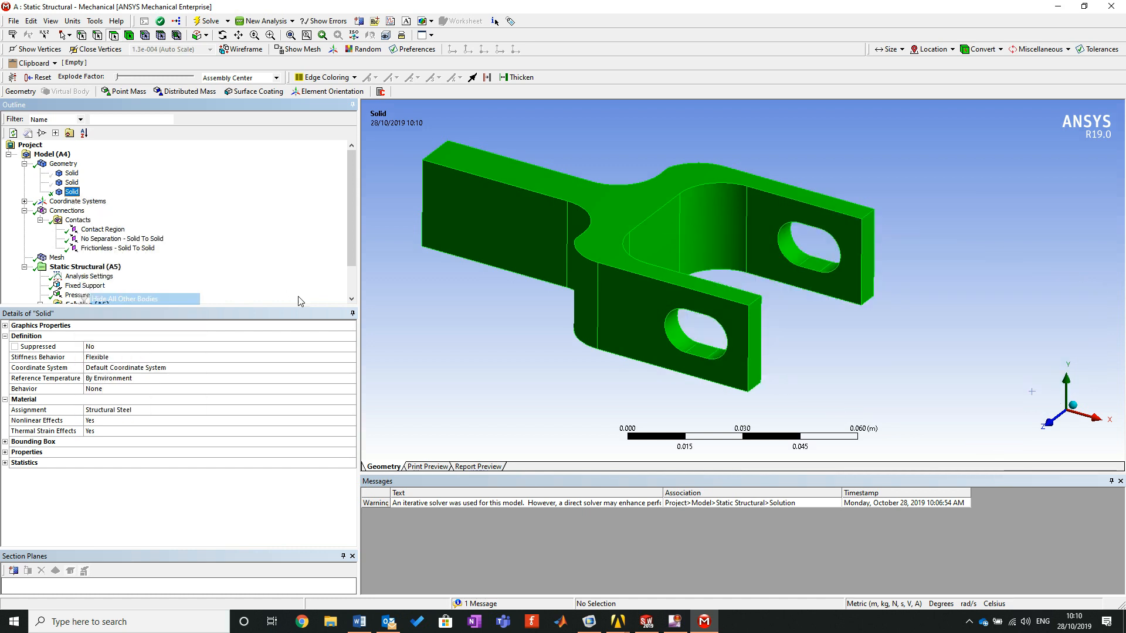
pyautogui.click(578, 380)
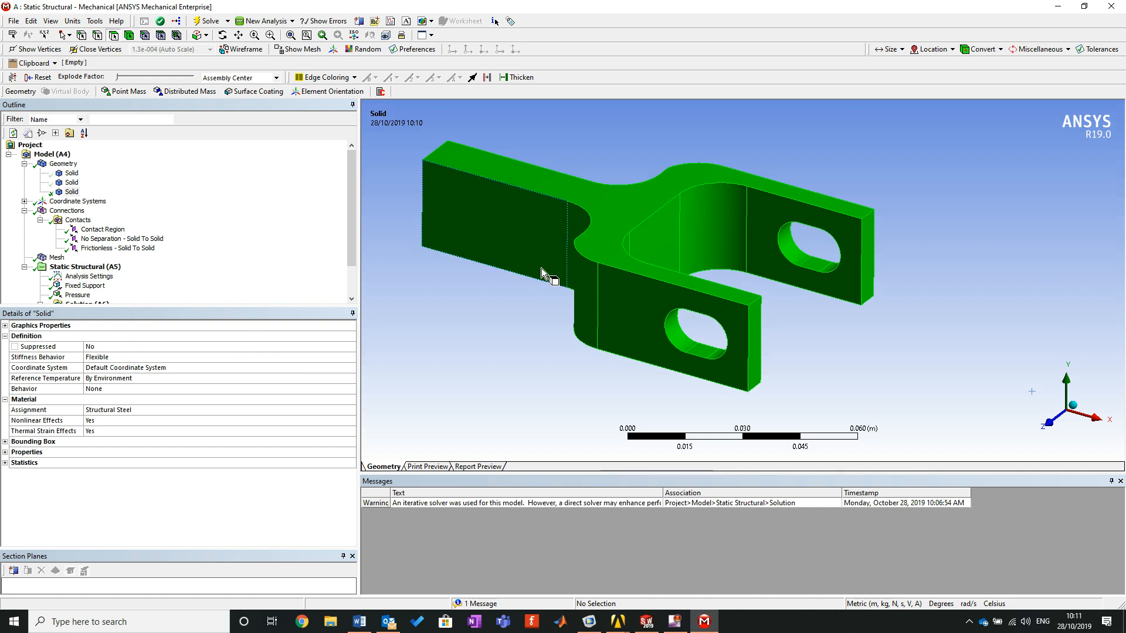
# Step: Inspect the yoke's slotted pin holes and insert a Refinement control in the mesh
pyautogui.moveTo(610, 332); pyautogui.dragTo(734, 344, button='middle')
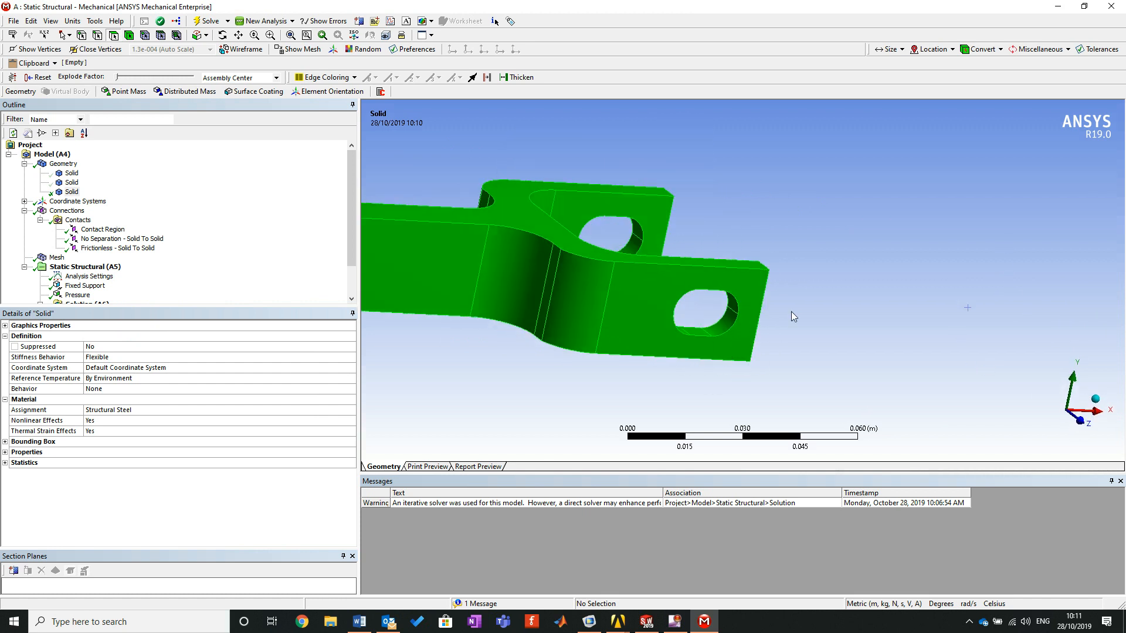
pyautogui.scroll(3, 746, 359)
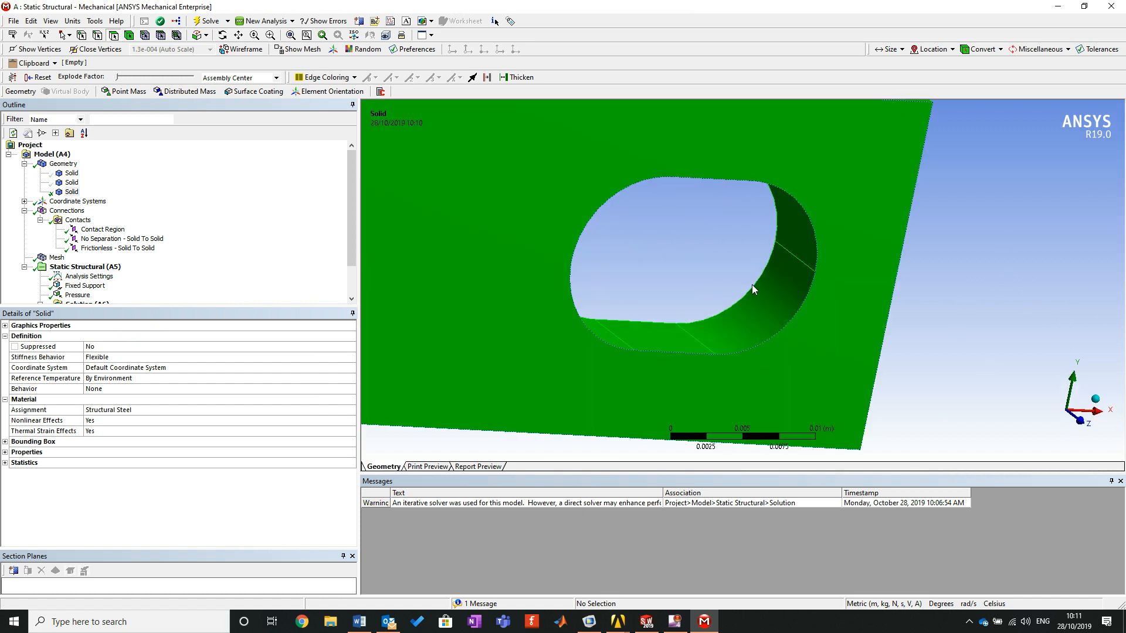
pyautogui.scroll(-1, 741, 294)
pyautogui.scroll(-2, 740, 290)
pyautogui.moveTo(741, 287); pyautogui.dragTo(706, 293, button='middle')
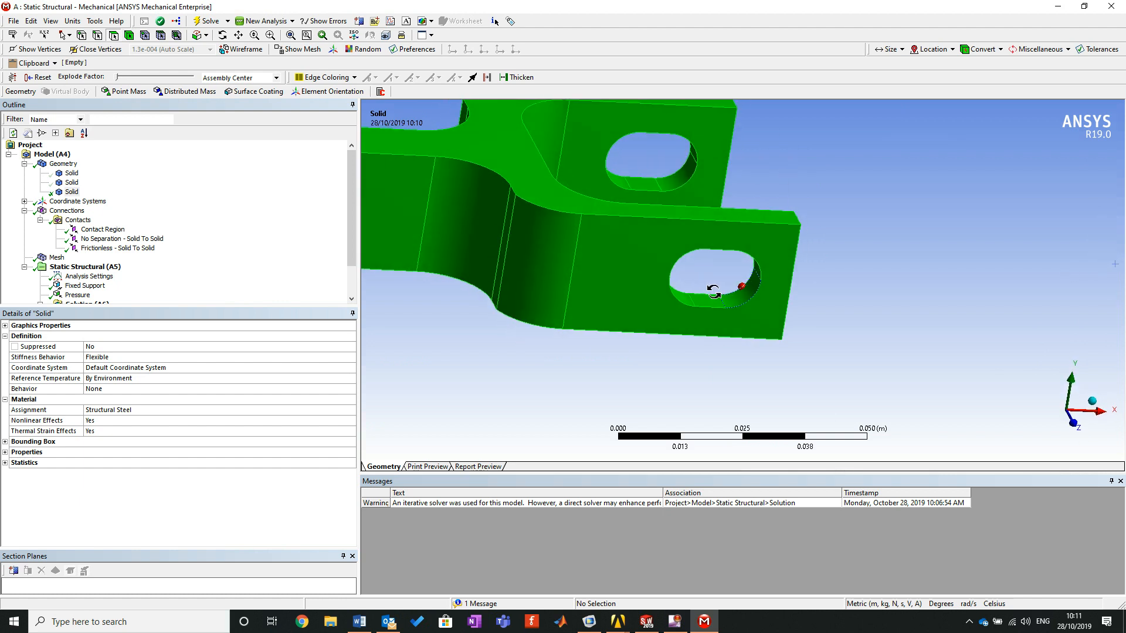
pyautogui.click(59, 258)
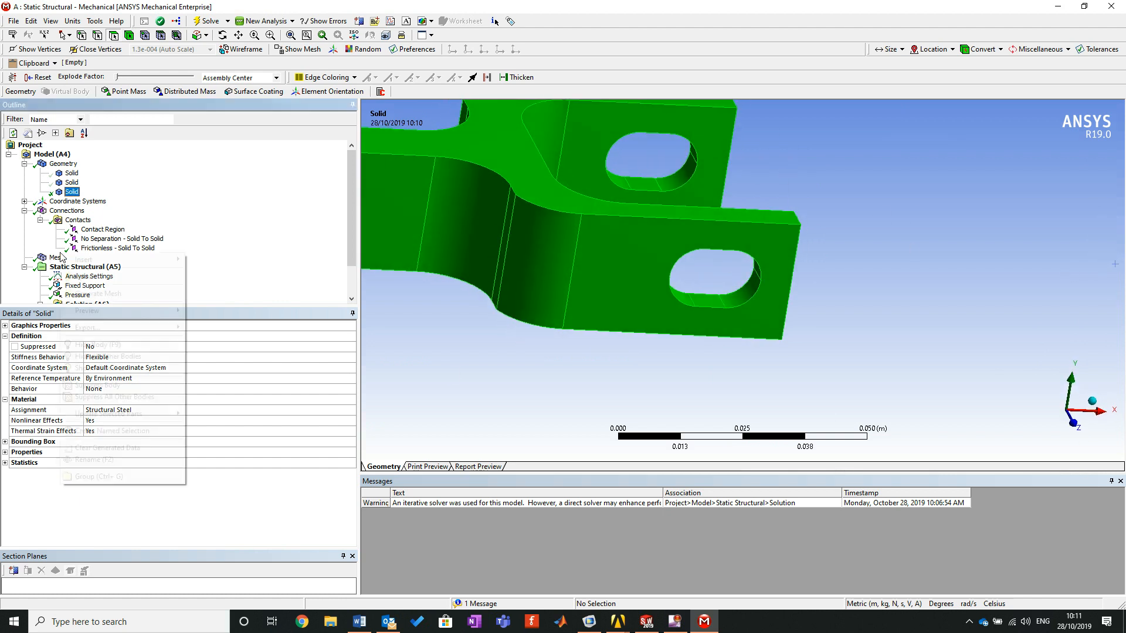
pyautogui.rightClick(59, 258)
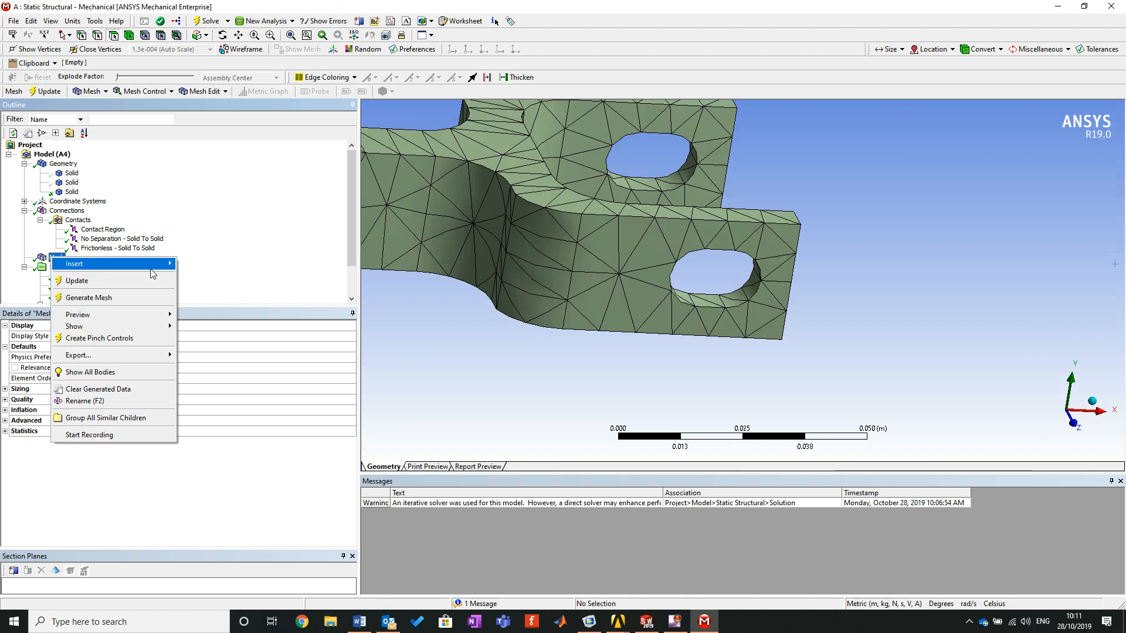
pyautogui.moveTo(151, 274)
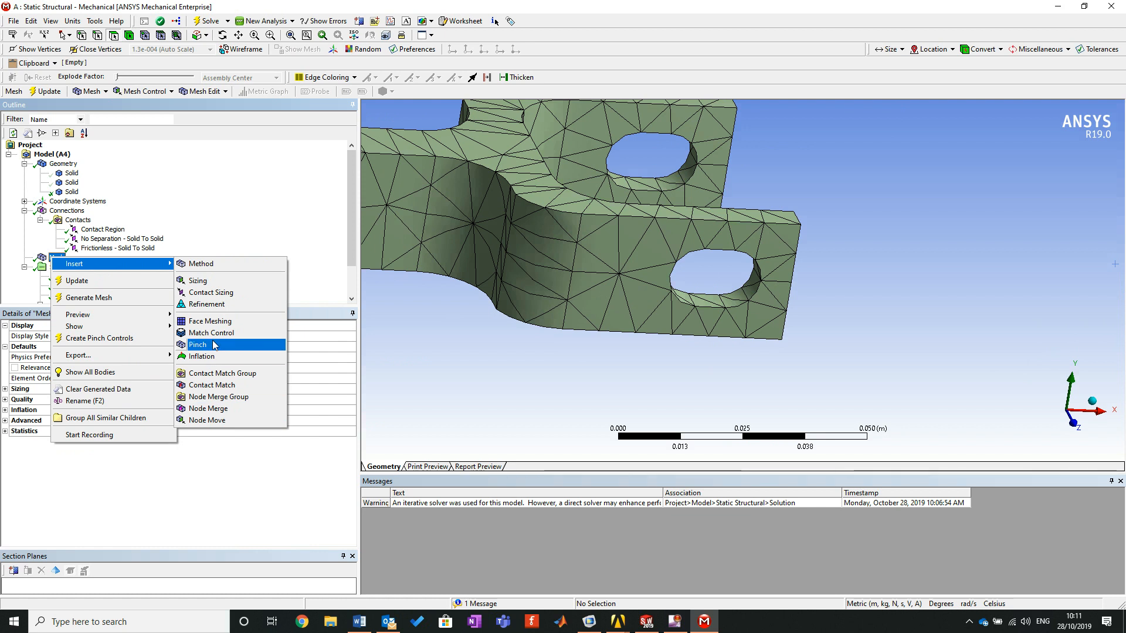
pyautogui.click(206, 304)
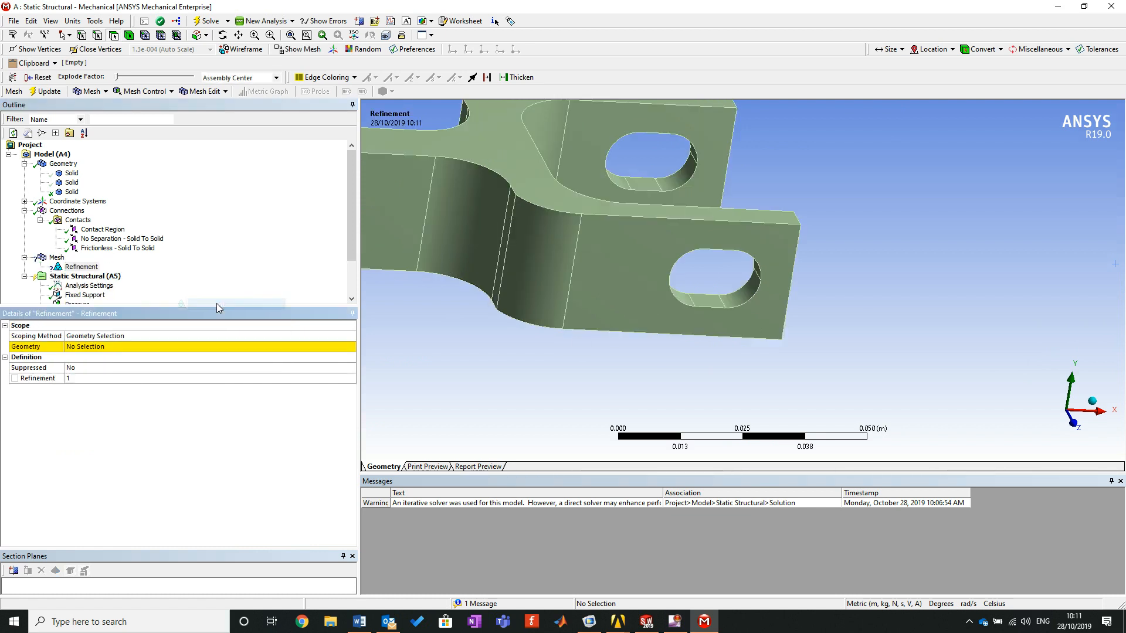
# Step: Scope the refinement to the eight inner faces of both slotted holes on the side towards the yoke's free ends
pyautogui.click(708, 304)
pyautogui.keyDown('ctrl'); pyautogui.click(746, 298); pyautogui.keyUp('ctrl')
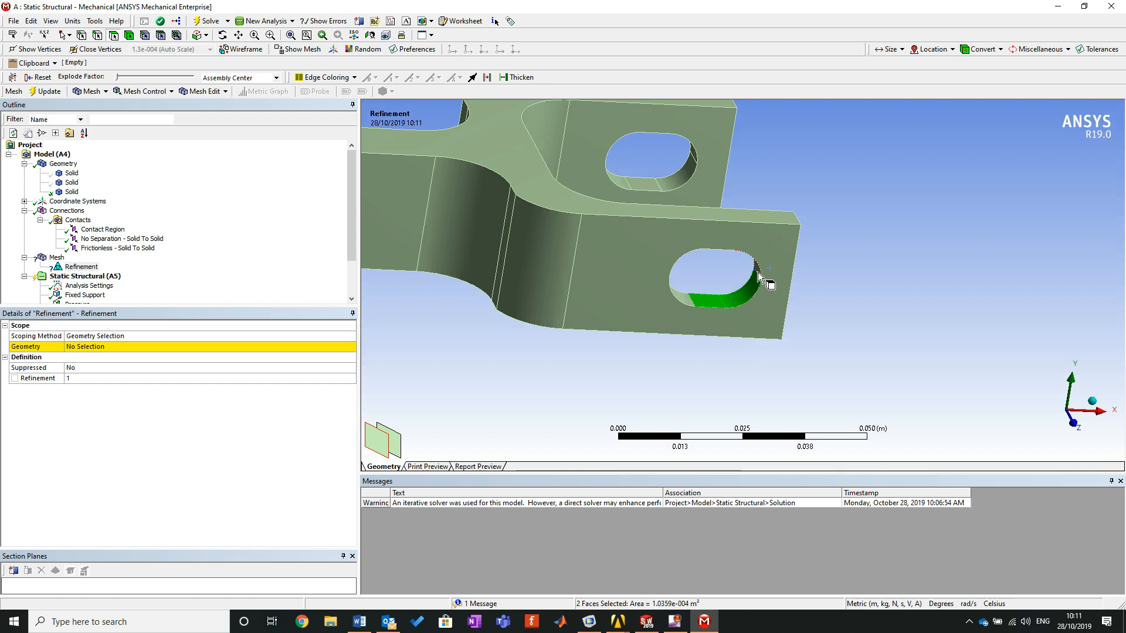
pyautogui.moveTo(747, 294); pyautogui.dragTo(729, 241, button='middle')
pyautogui.keyDown('ctrl'); pyautogui.click(729, 240); pyautogui.keyUp('ctrl')
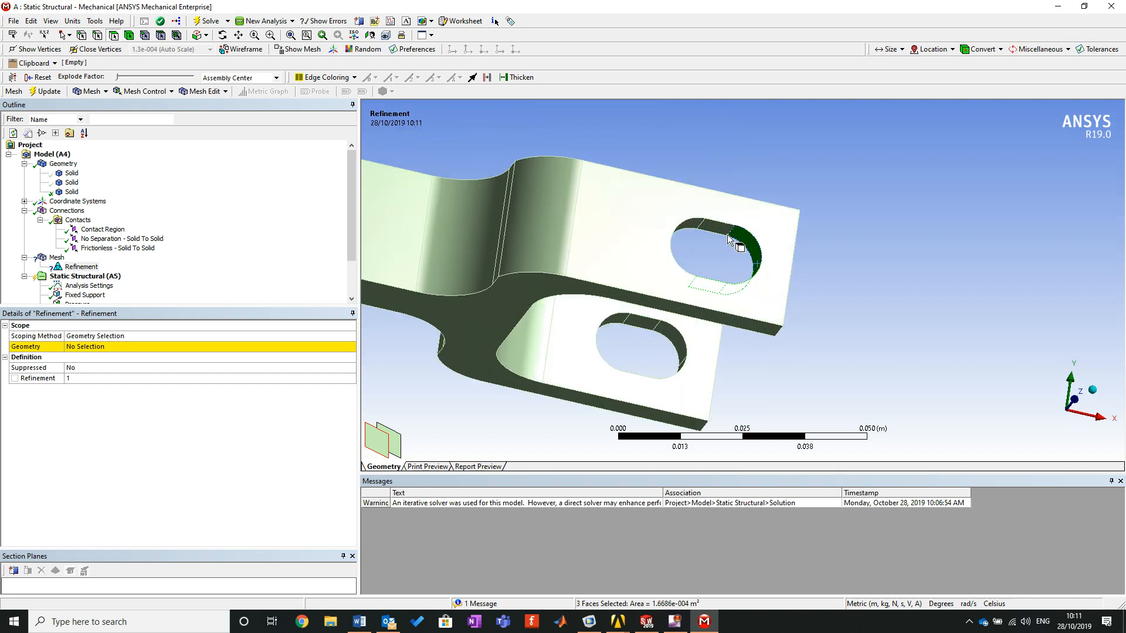
pyautogui.keyDown('ctrl'); pyautogui.click(642, 323); pyautogui.keyUp('ctrl')
pyautogui.keyDown('ctrl'); pyautogui.click(675, 340); pyautogui.keyUp('ctrl')
pyautogui.moveTo(676, 343); pyautogui.dragTo(686, 357, button='middle')
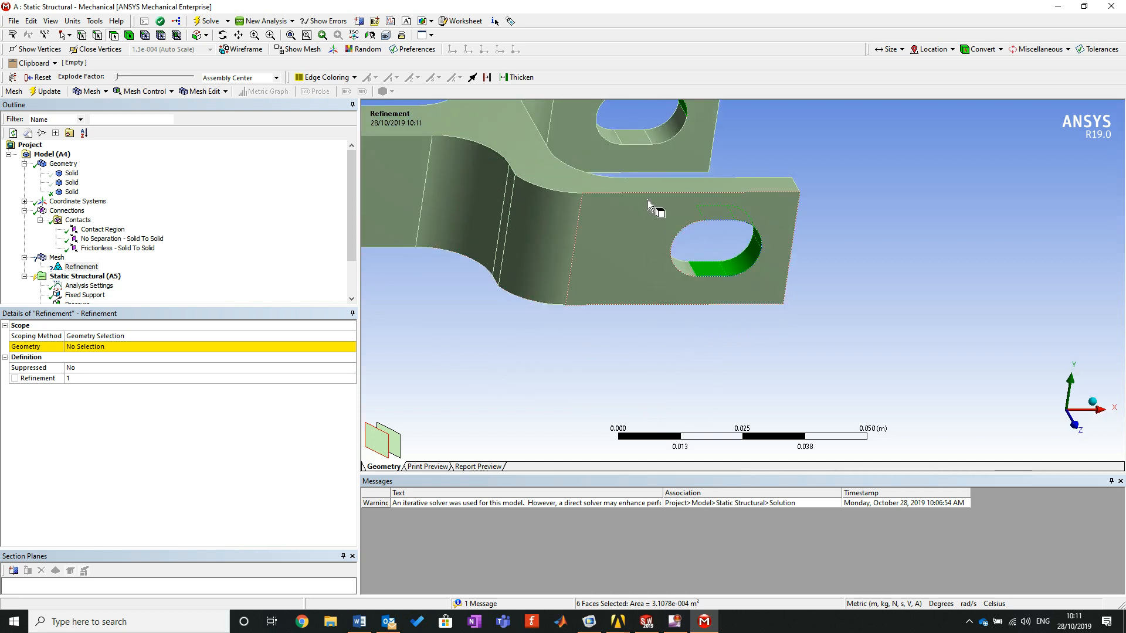
pyautogui.keyDown('ctrl'); pyautogui.click(662, 135); pyautogui.keyUp('ctrl')
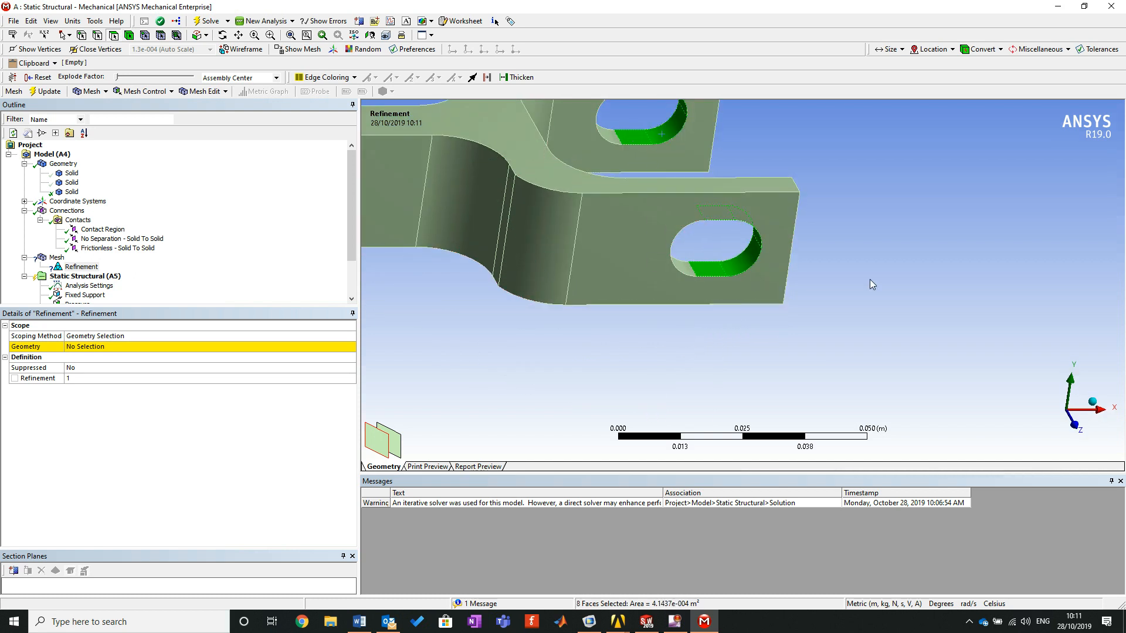
pyautogui.click(104, 346)
pyautogui.click(79, 347)
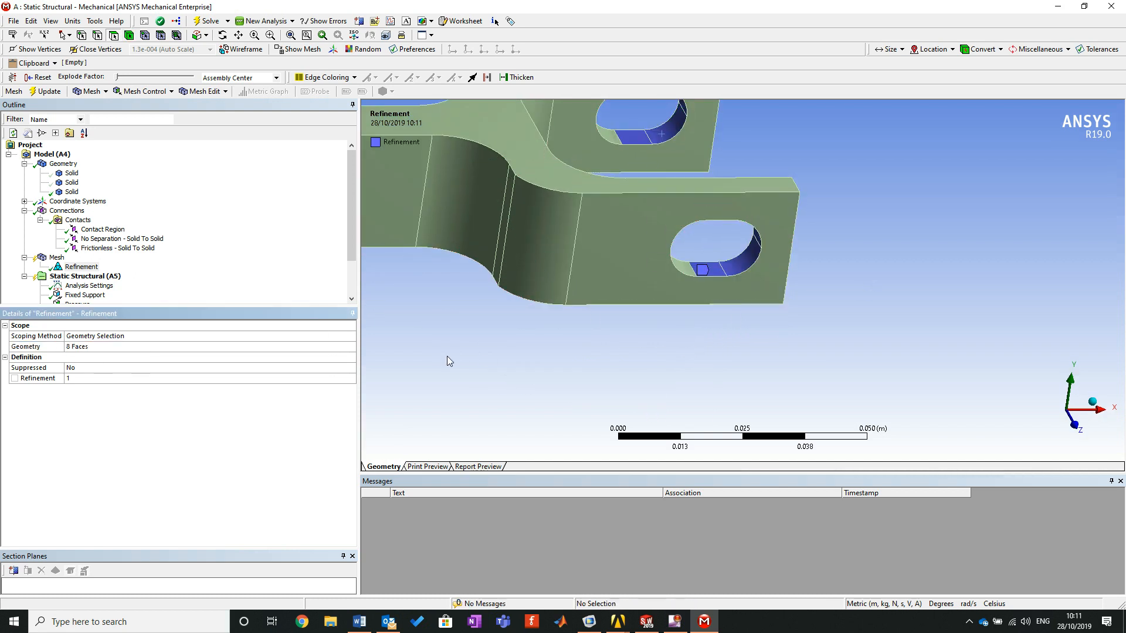
# Step: Set the refinement level for the slotted hole faces to 3
pyautogui.moveTo(681, 300); pyautogui.dragTo(568, 286, button='middle')
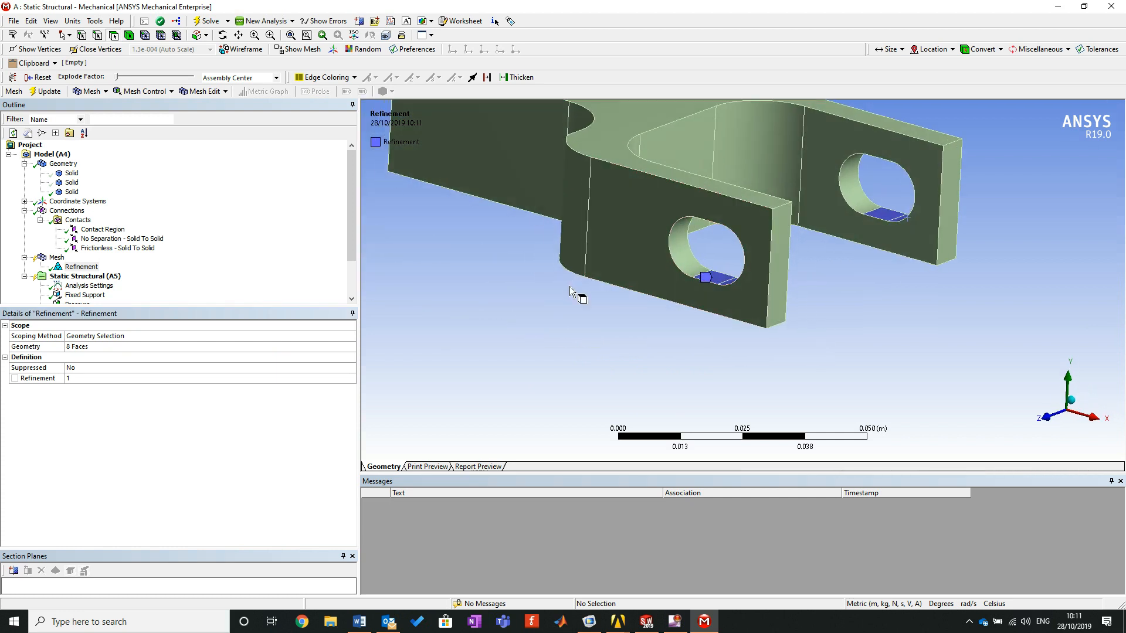
pyautogui.scroll(-2, 569, 286)
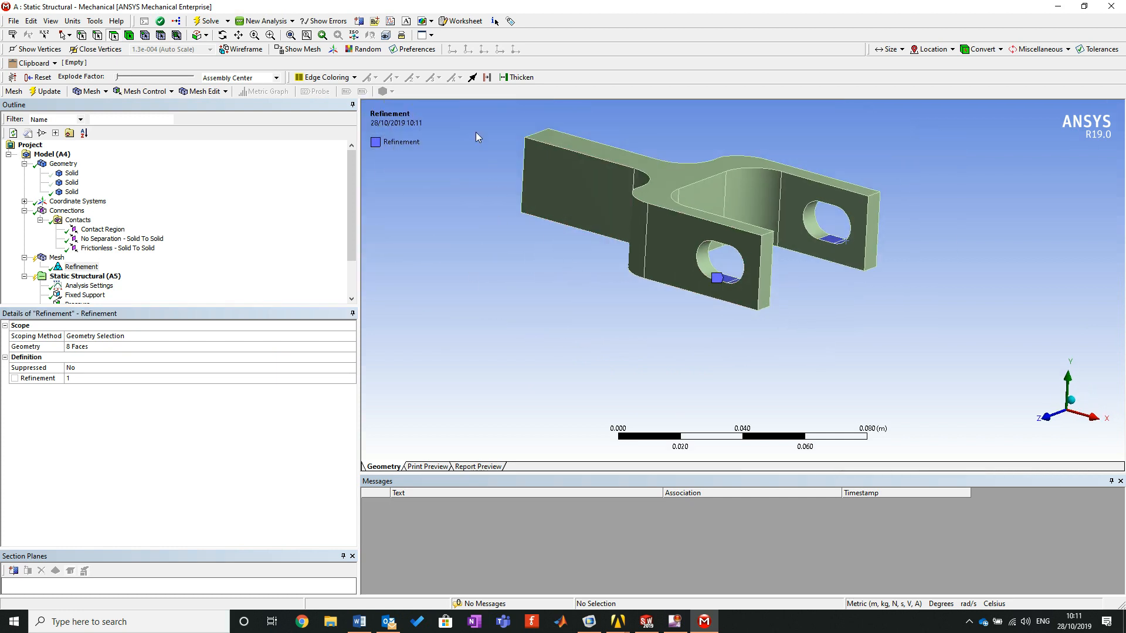
pyautogui.moveTo(485, 115); pyautogui.dragTo(933, 322)
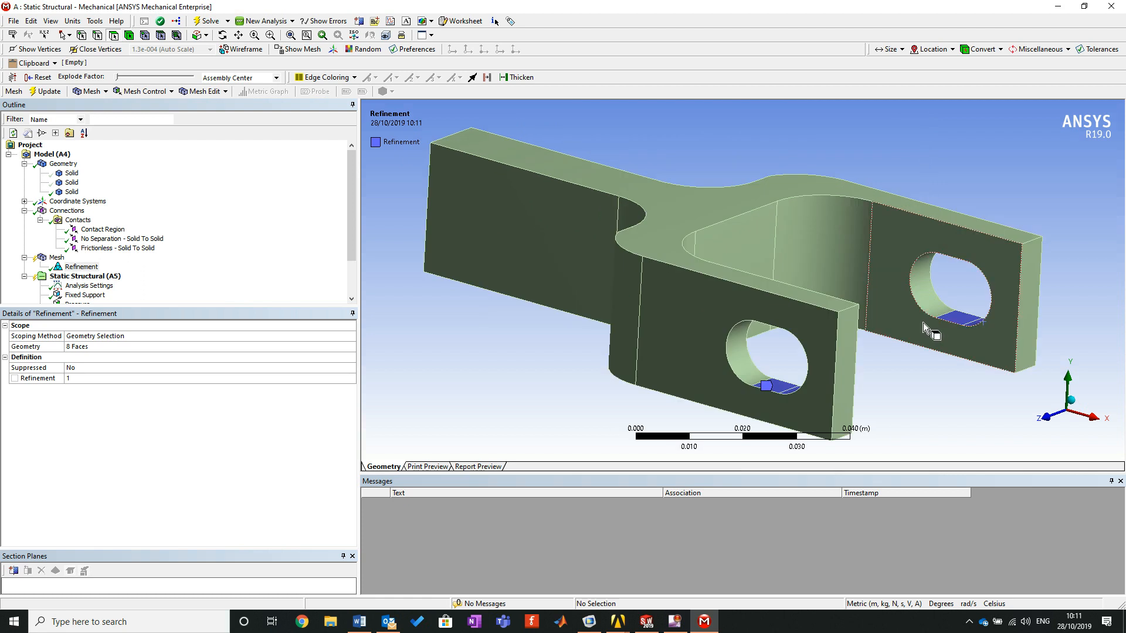
pyautogui.moveTo(881, 400); pyautogui.dragTo(880, 393, button='middle')
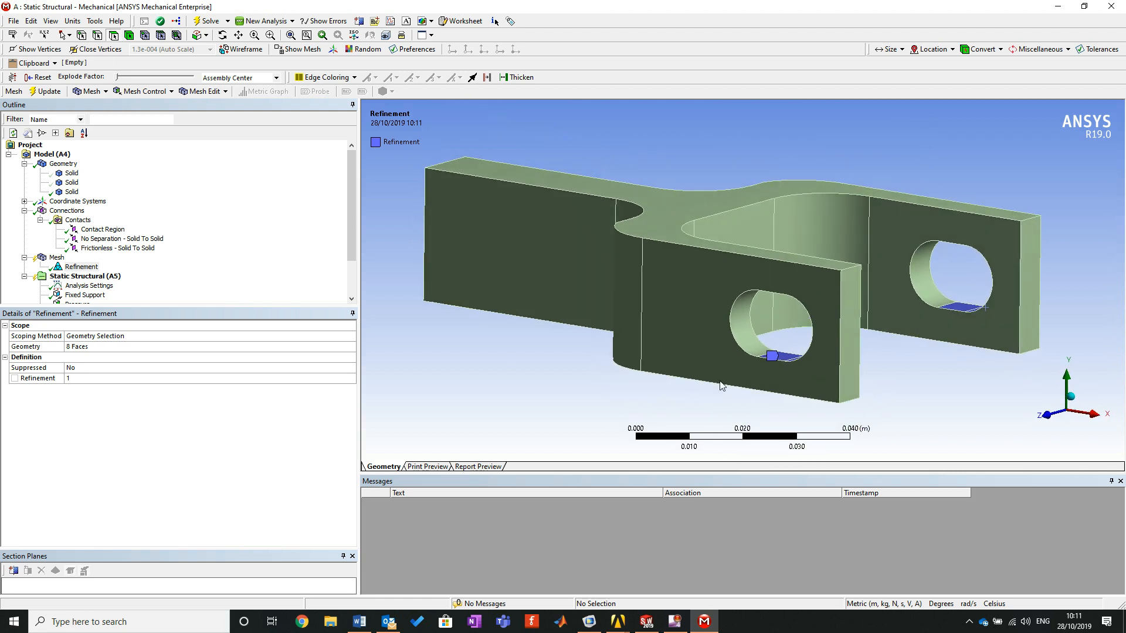
pyautogui.click(150, 378)
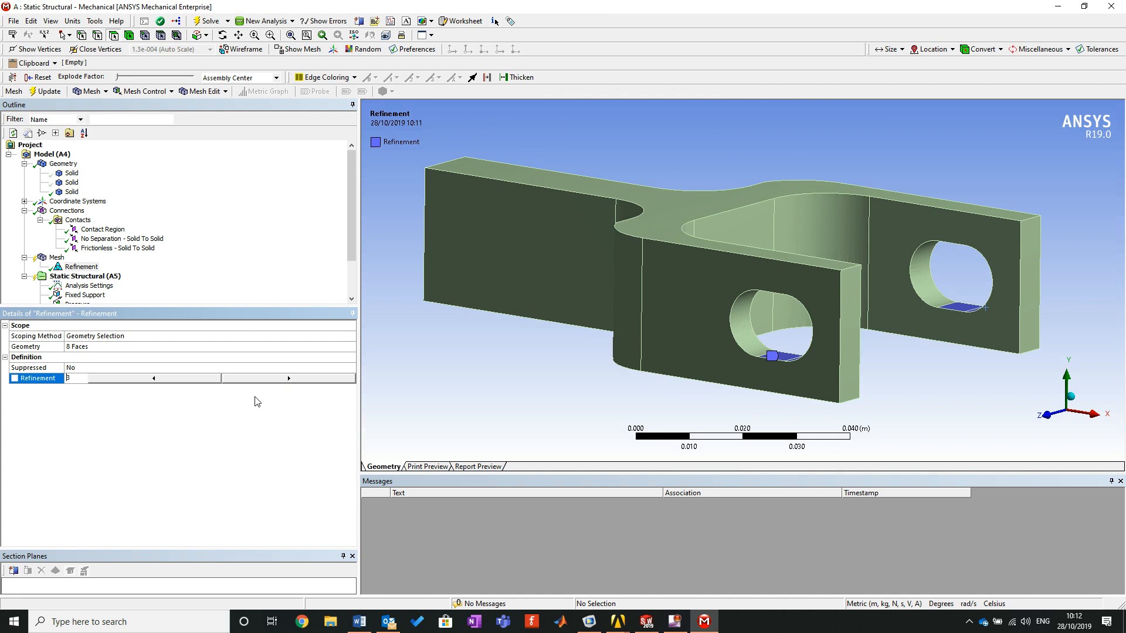
pyautogui.click(179, 424)
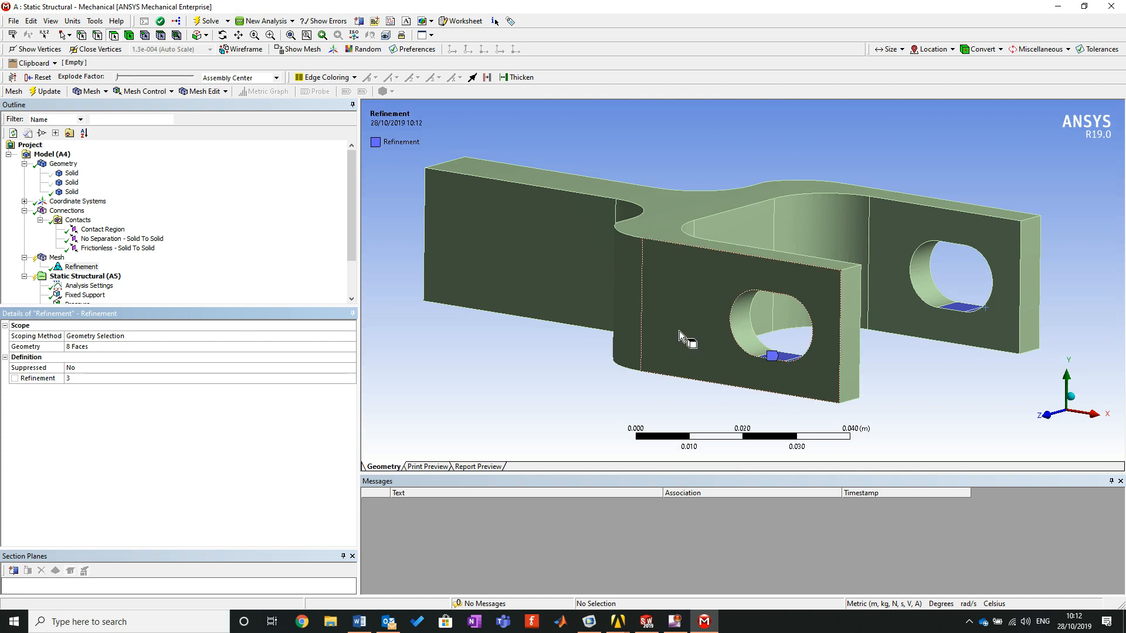
# Step: Update the mesh with the refinement and inspect the elements around the yoke's slotted holes
pyautogui.click(57, 259)
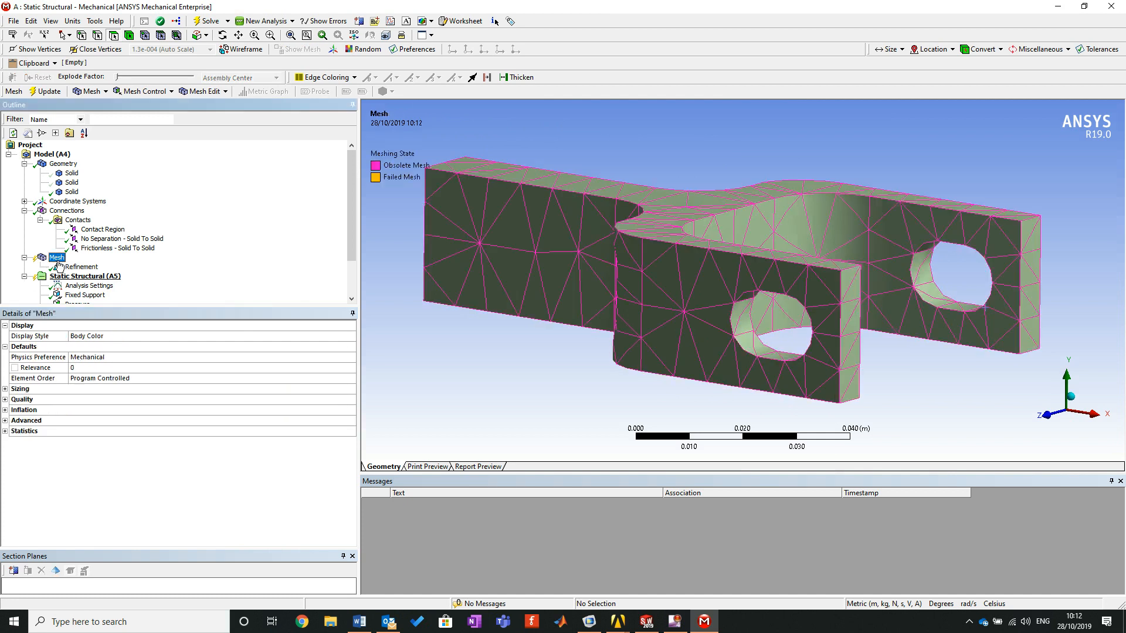
pyautogui.click(42, 92)
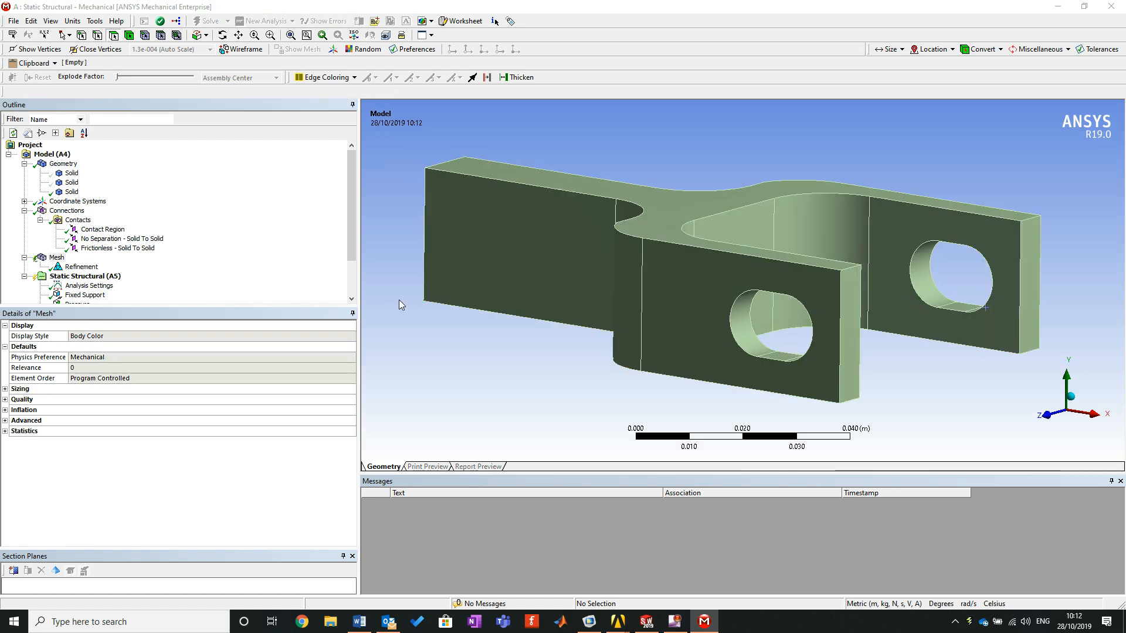
pyautogui.moveTo(919, 256); pyautogui.dragTo(859, 302, button='middle')
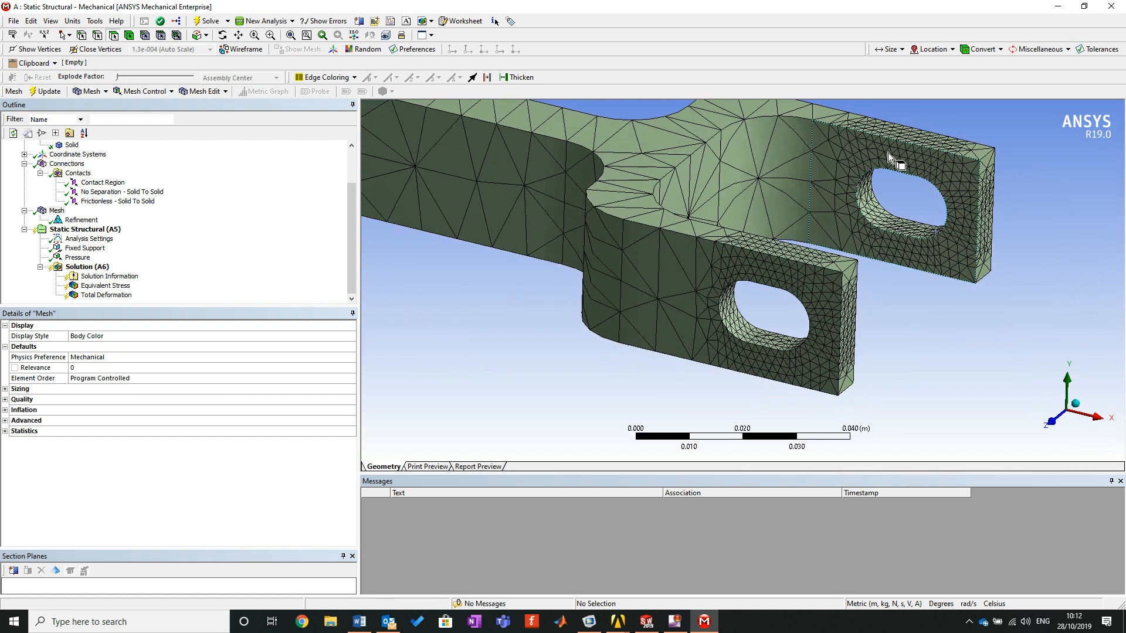
pyautogui.moveTo(922, 280)
pyautogui.mouseDown(button='middle')
pyautogui.moveTo(712, 262)
pyautogui.moveTo(901, 285)
pyautogui.moveTo(922, 258)
pyautogui.moveTo(896, 264)
pyautogui.moveTo(907, 270)
pyautogui.mouseUp(button='middle')
pyautogui.scroll(-4, 903, 272)
pyautogui.moveTo(506, 135); pyautogui.dragTo(930, 382)
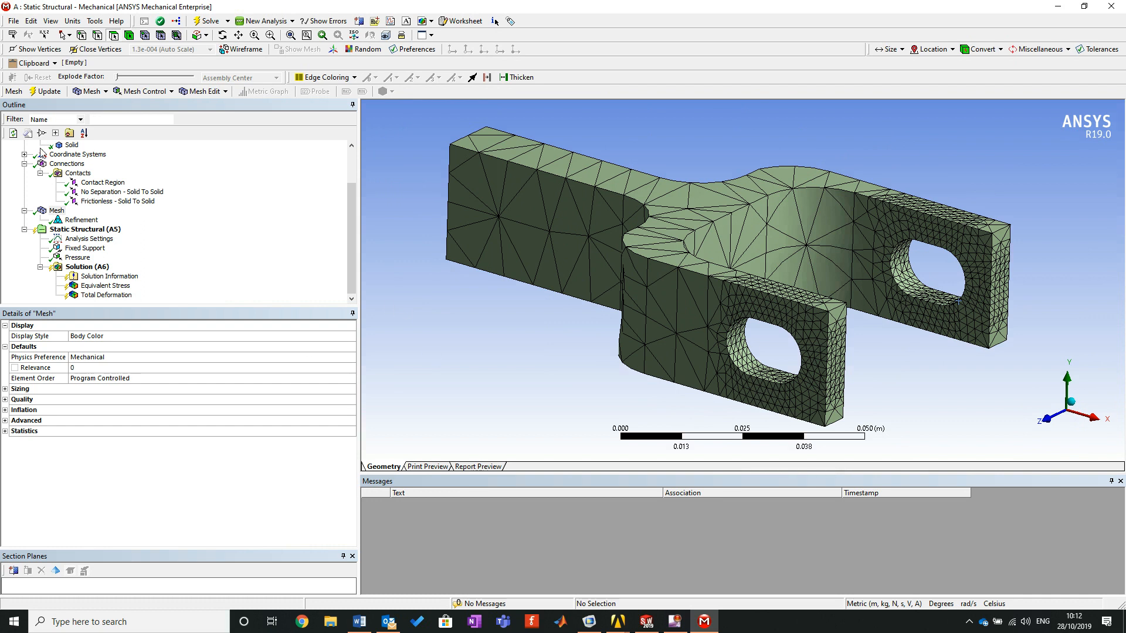
# Step: Solve the static structural analysis again with the refined mesh
pyautogui.click(85, 230)
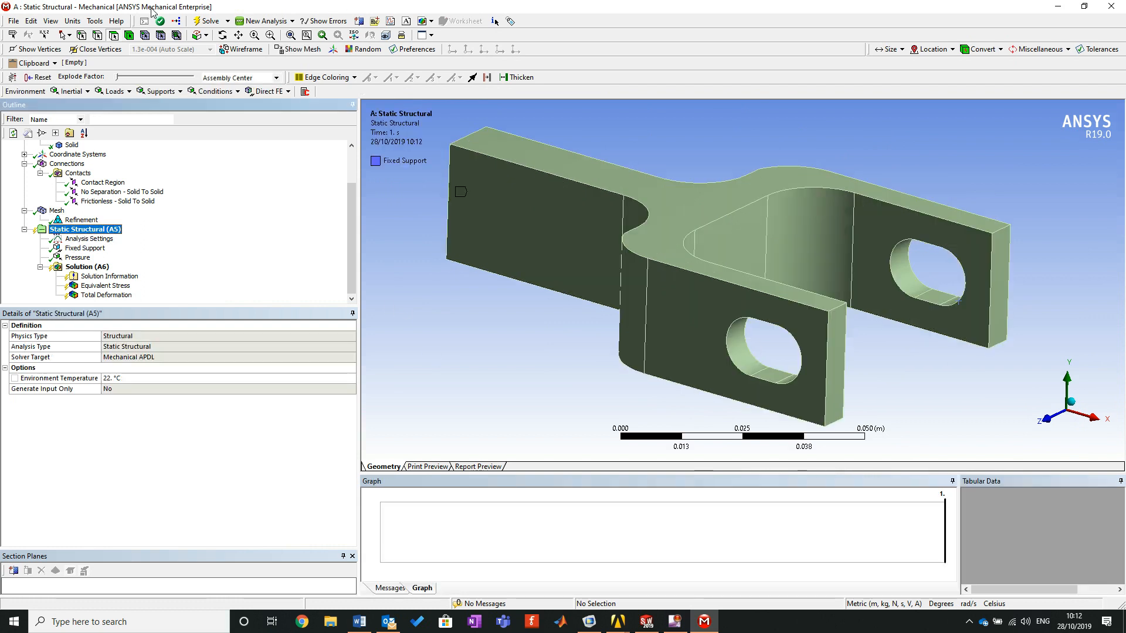
pyautogui.click(207, 20)
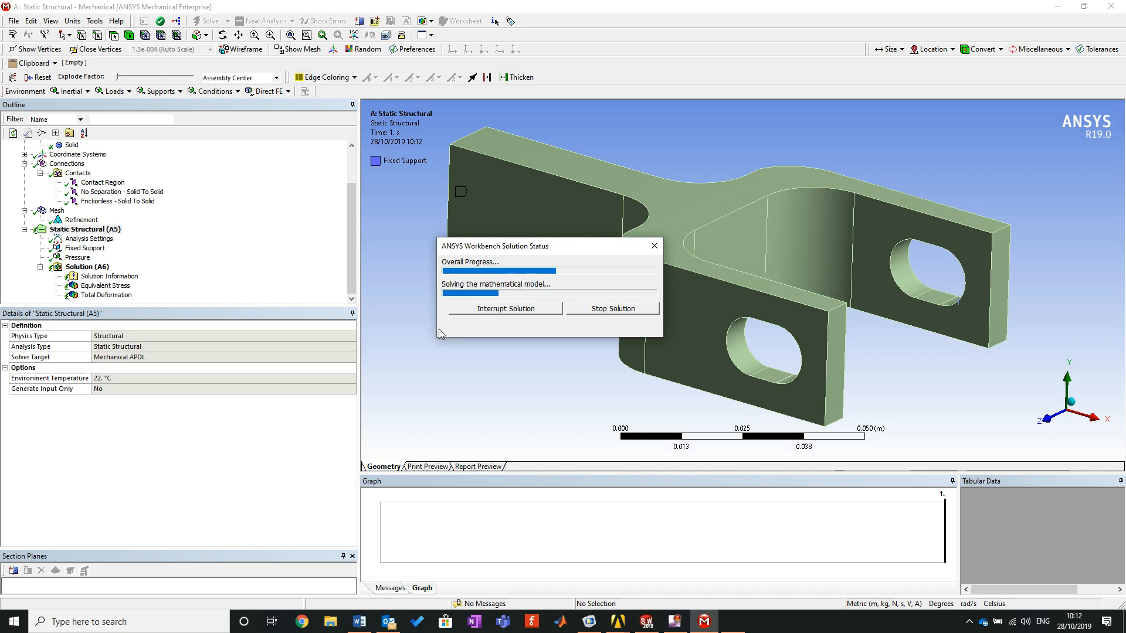
pyautogui.click(389, 622)
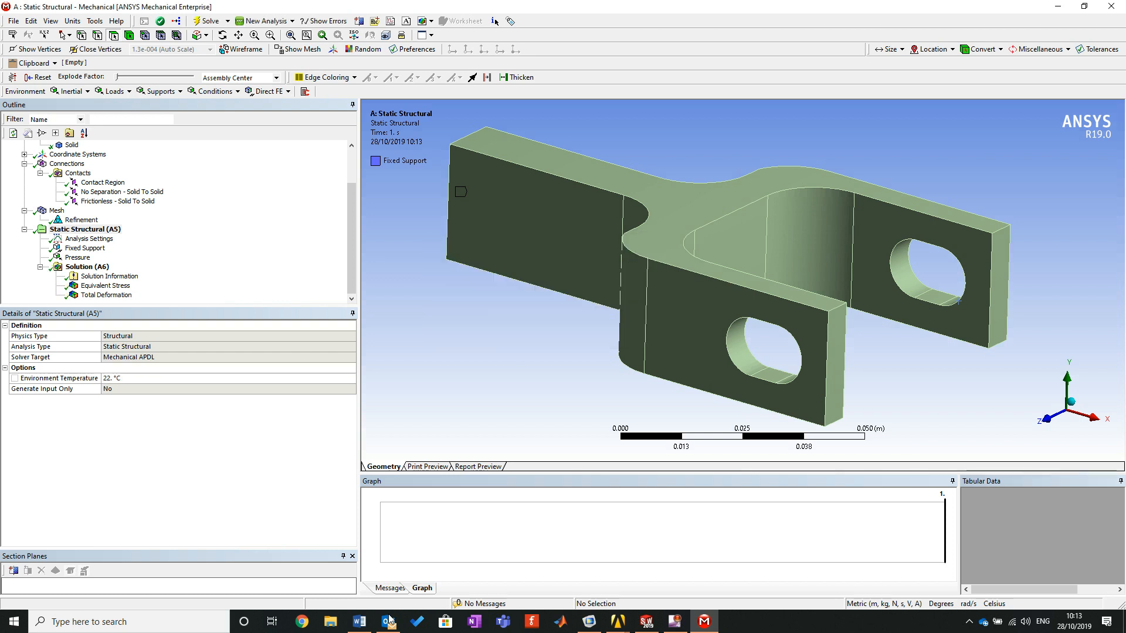
# Step: Make all hidden bodies visible again and bring the complete clevis assembly into view
pyautogui.moveTo(653, 304)
pyautogui.mouseDown(button='middle')
pyautogui.moveTo(758, 311)
pyautogui.moveTo(658, 296)
pyautogui.mouseUp(button='middle')
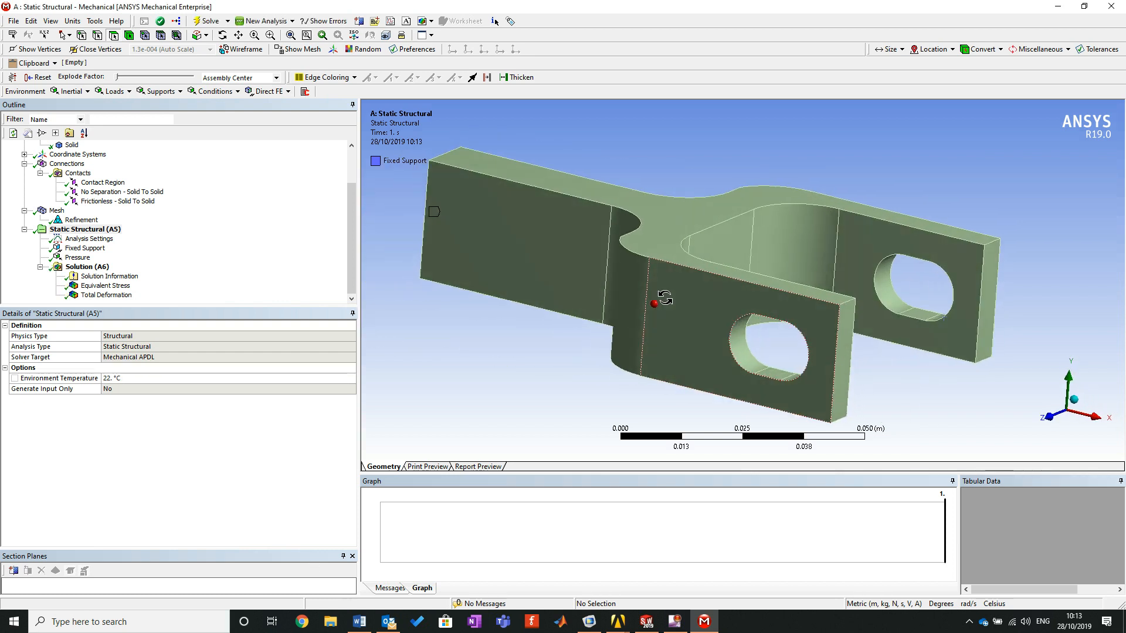
pyautogui.scroll(2, 251, 227)
pyautogui.rightClick(71, 182)
pyautogui.click(140, 288)
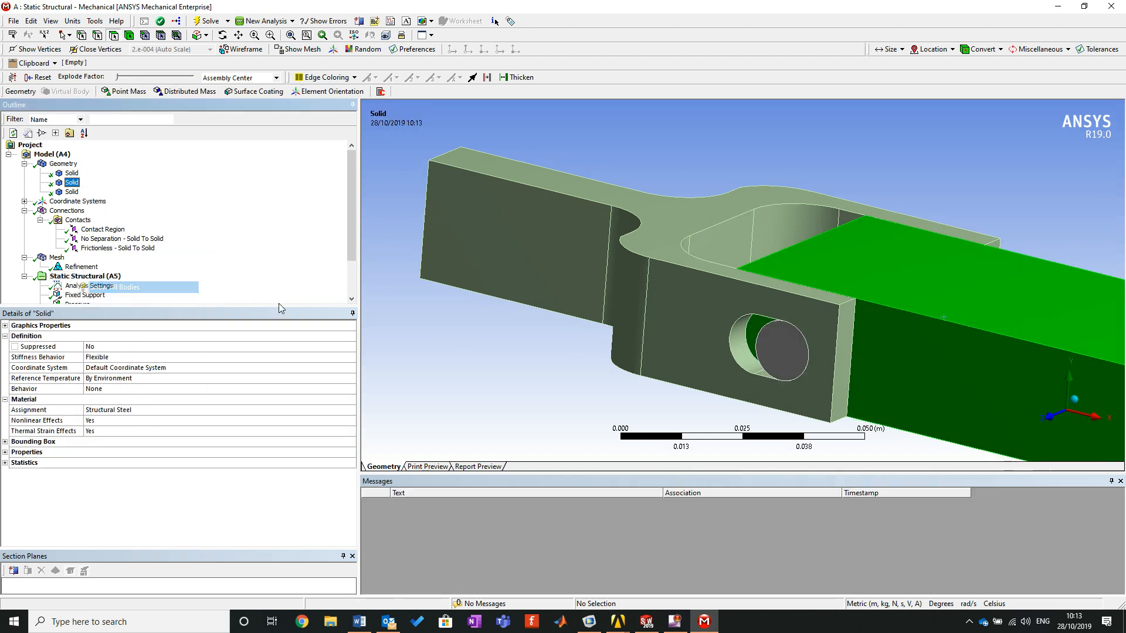
pyautogui.moveTo(580, 279)
pyautogui.mouseDown(button='middle')
pyautogui.moveTo(618, 341)
pyautogui.moveTo(572, 280)
pyautogui.mouseUp(button='middle')
pyautogui.moveTo(564, 180); pyautogui.dragTo(1035, 396, button='right')
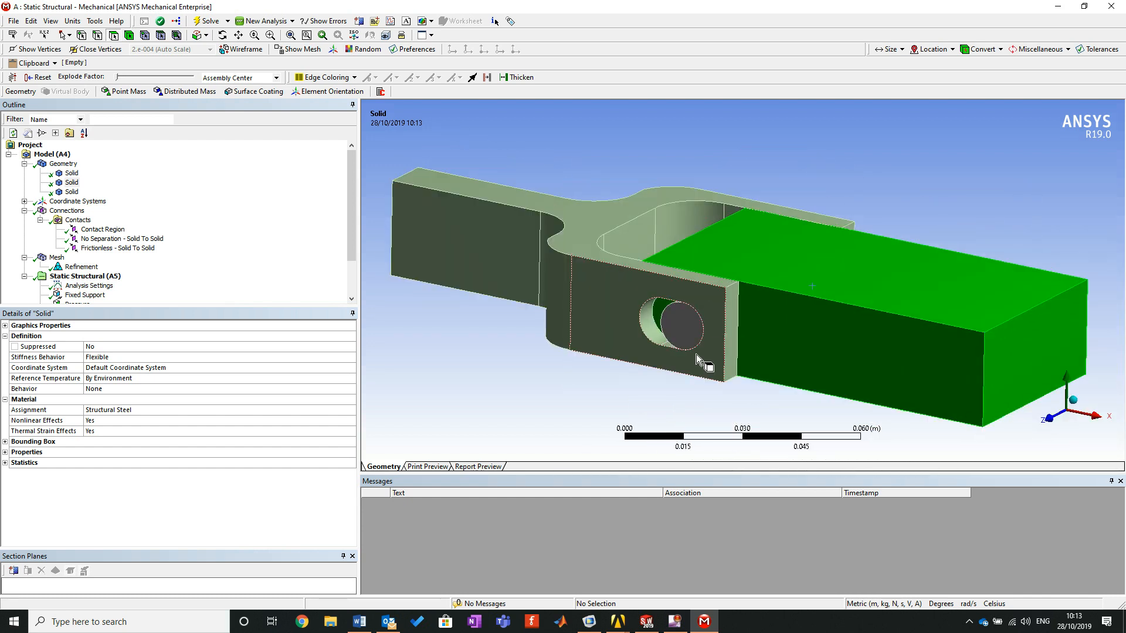
# Step: Display the equivalent stress result and examine the stress distribution around the pin and the yoke's slotted hole
pyautogui.moveTo(696, 197)
pyautogui.mouseDown(button='middle')
pyautogui.moveTo(680, 207)
pyautogui.moveTo(693, 200)
pyautogui.mouseUp(button='middle')
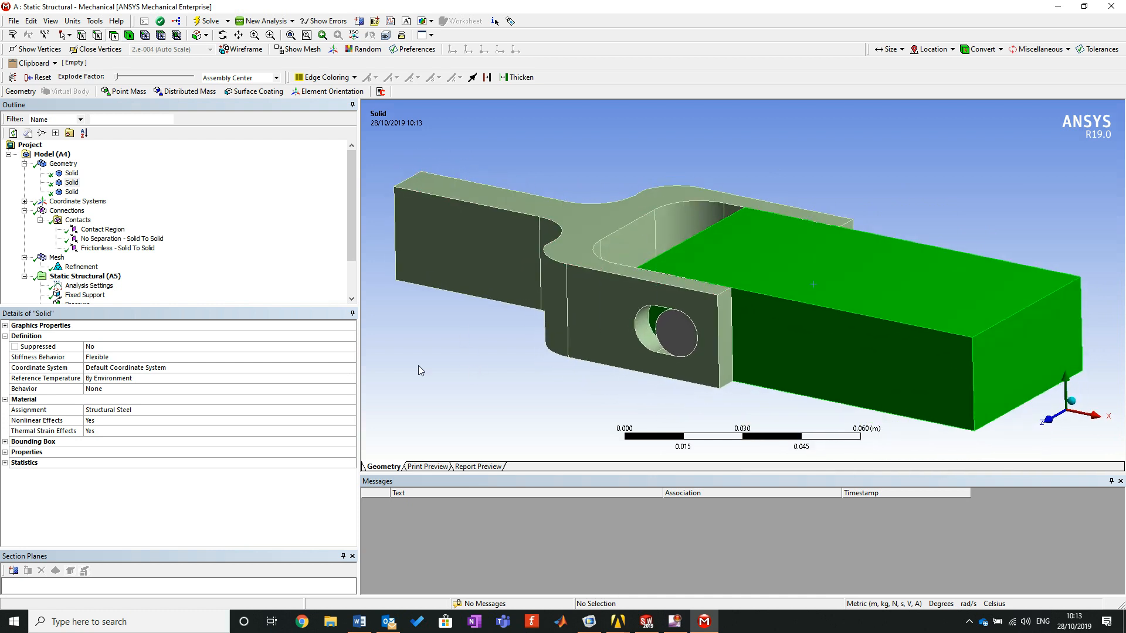
pyautogui.scroll(-2, 200, 213)
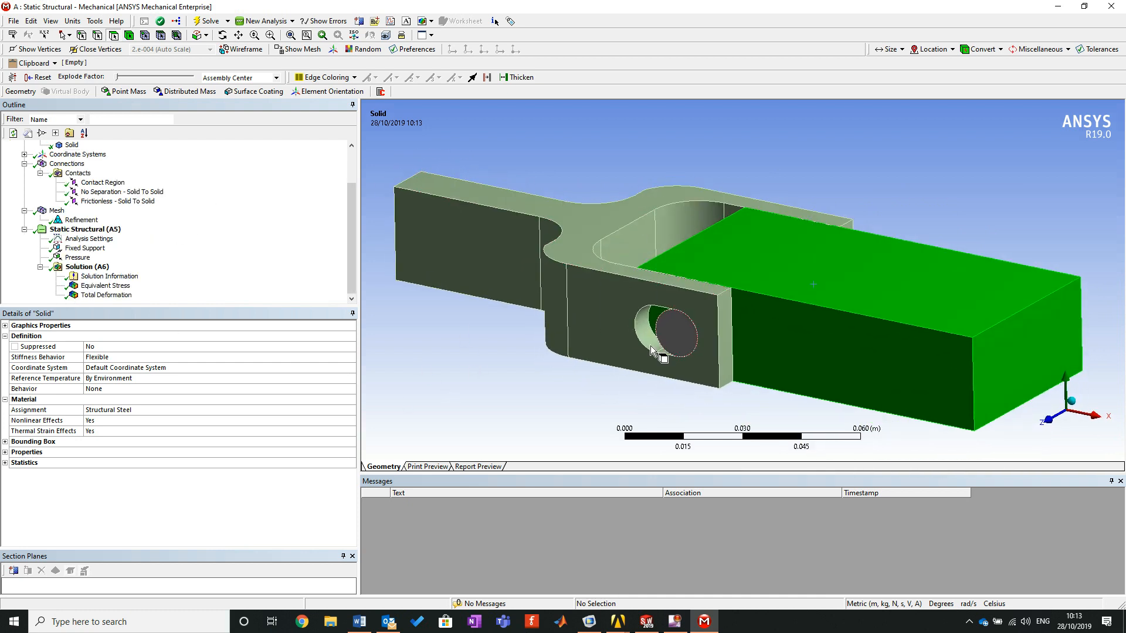
pyautogui.click(115, 288)
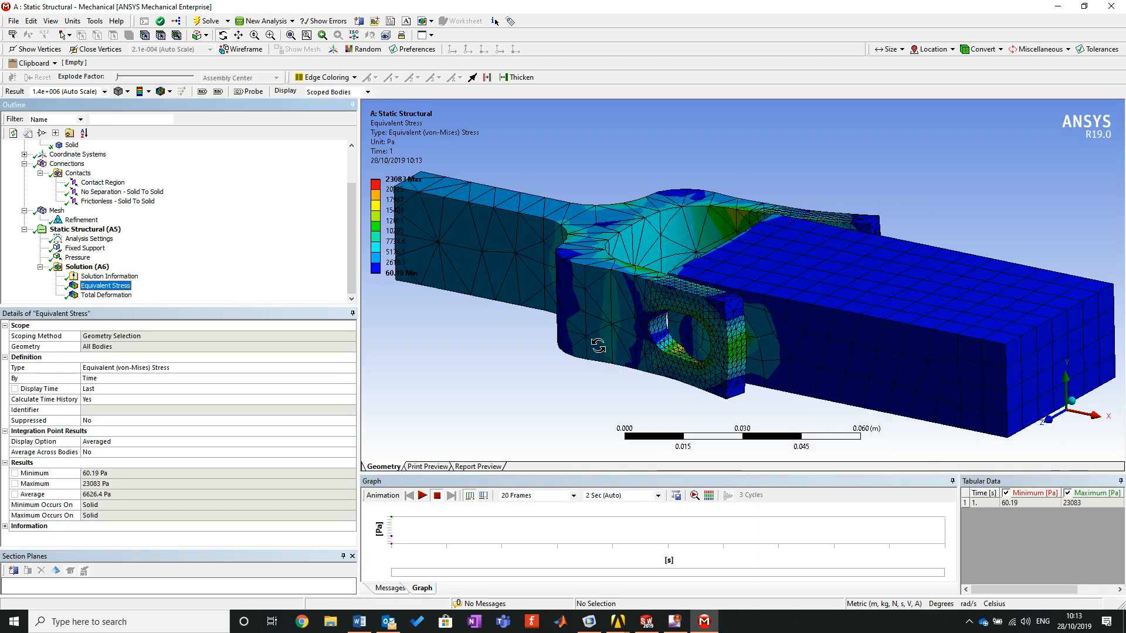
pyautogui.moveTo(725, 357); pyautogui.dragTo(799, 322, button='middle')
pyautogui.moveTo(803, 224); pyautogui.dragTo(886, 295, button='right')
pyautogui.rightClick(837, 280)
pyautogui.click(765, 253)
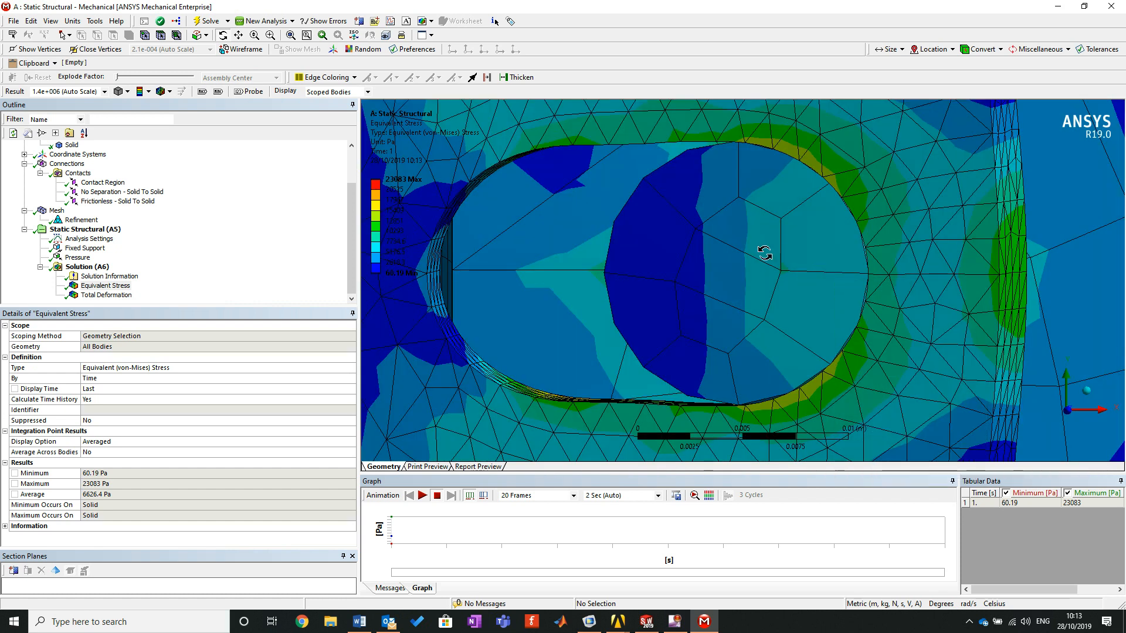
pyautogui.moveTo(783, 253); pyautogui.dragTo(777, 280)
pyautogui.scroll(-10, 765, 282)
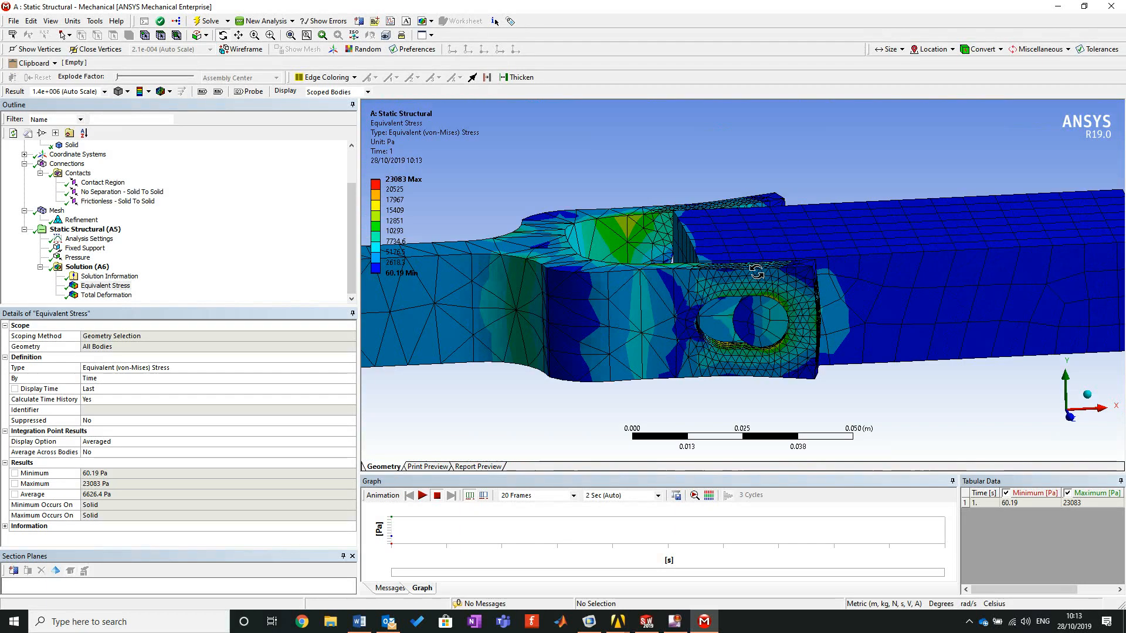
pyautogui.scroll(3, 753, 265)
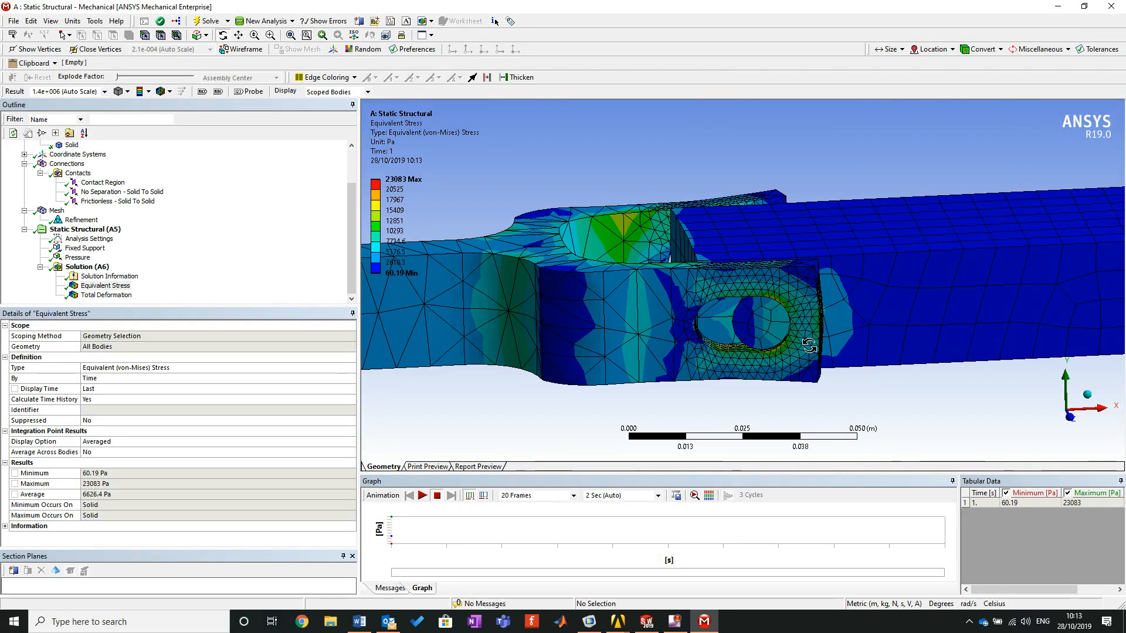
pyautogui.moveTo(830, 309); pyautogui.dragTo(729, 318)
pyautogui.scroll(-3, 617, 308)
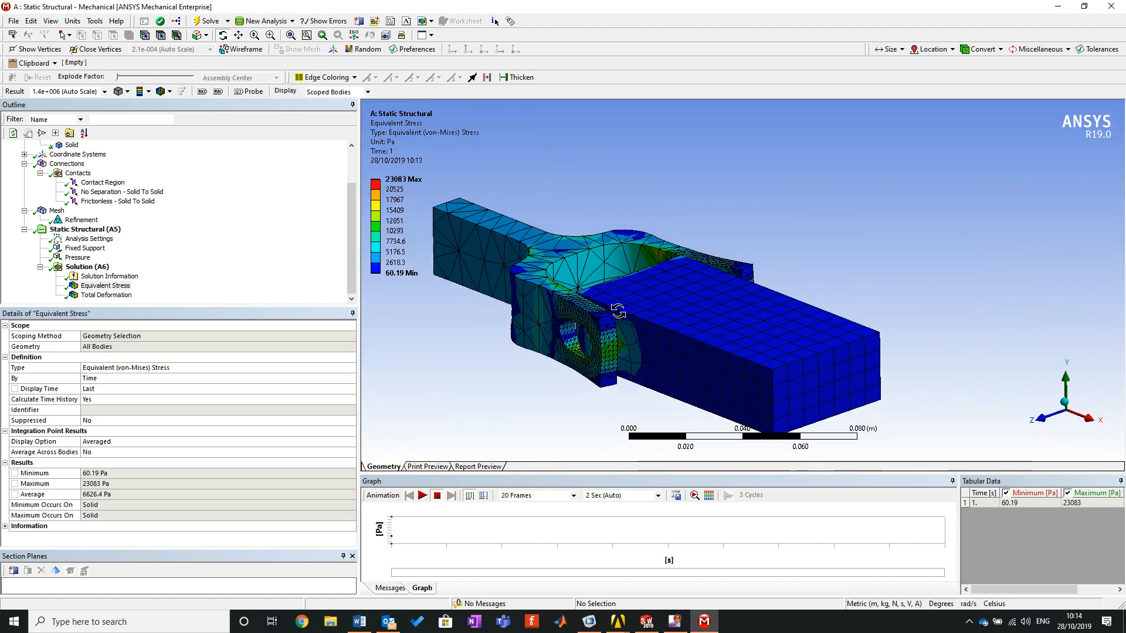
# Step: Isolate the pin by hiding all other bodies
pyautogui.scroll(2, 73, 189)
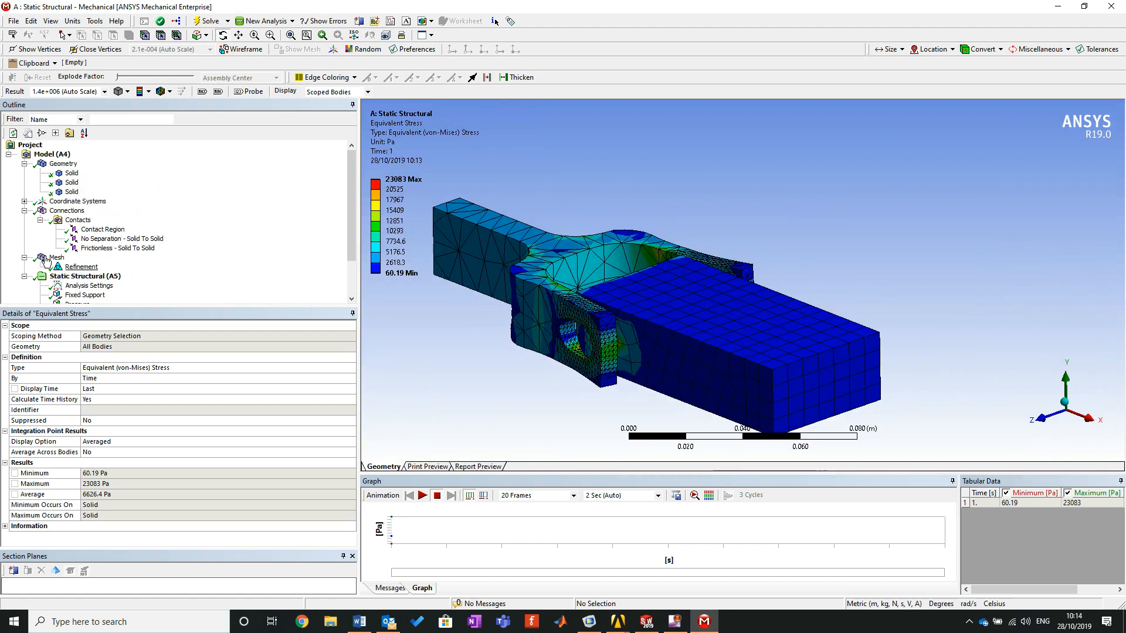
pyautogui.click(72, 182)
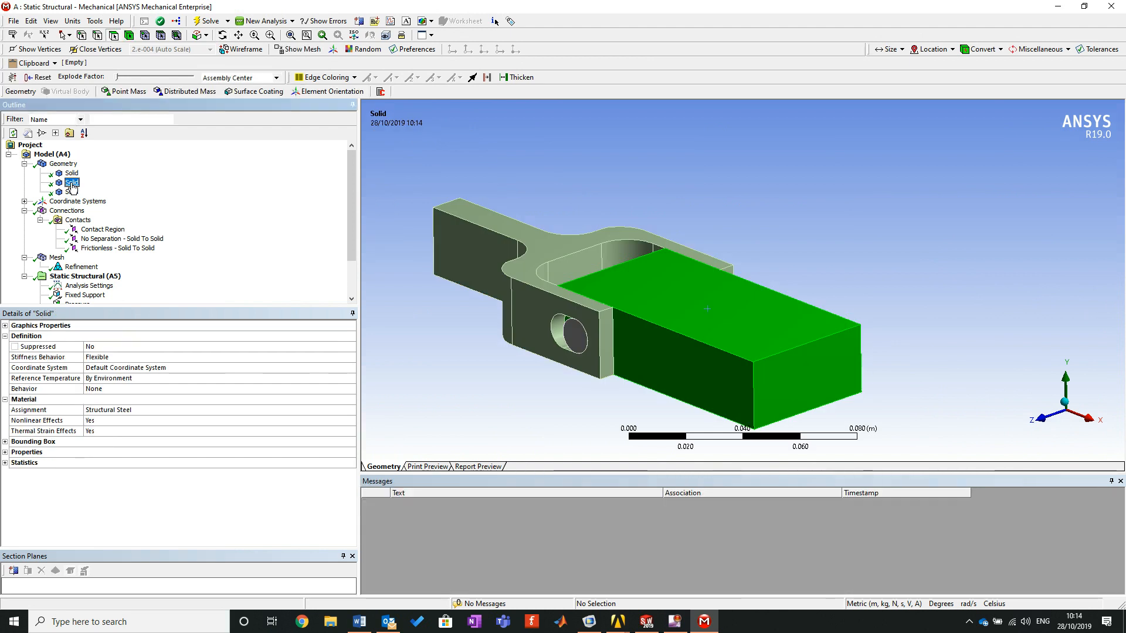
pyautogui.click(72, 174)
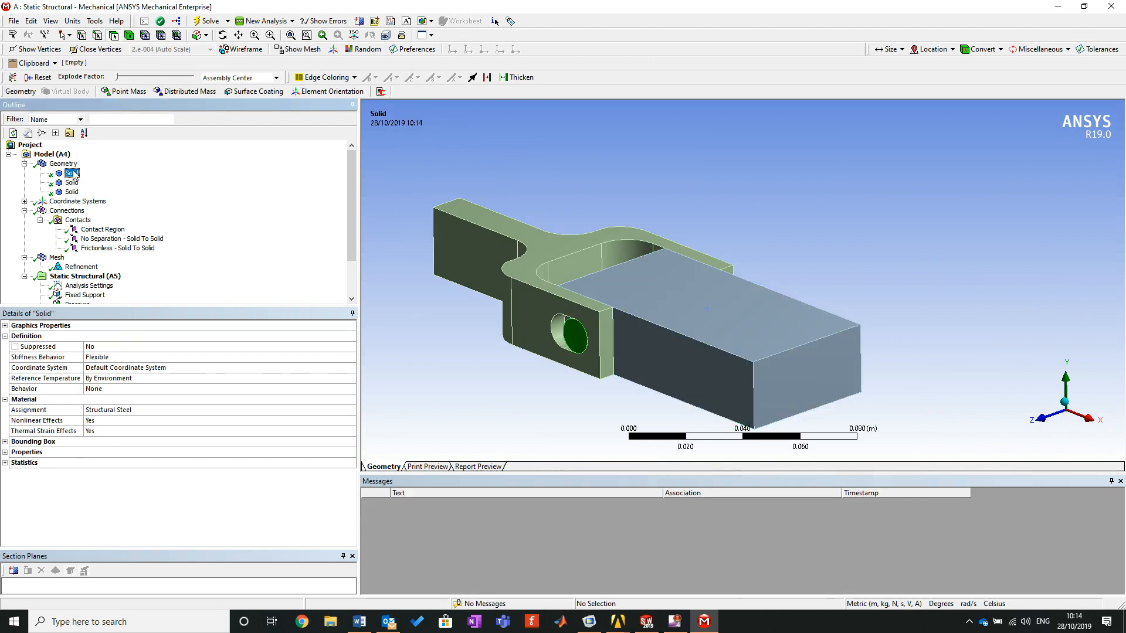
pyautogui.rightClick(72, 174)
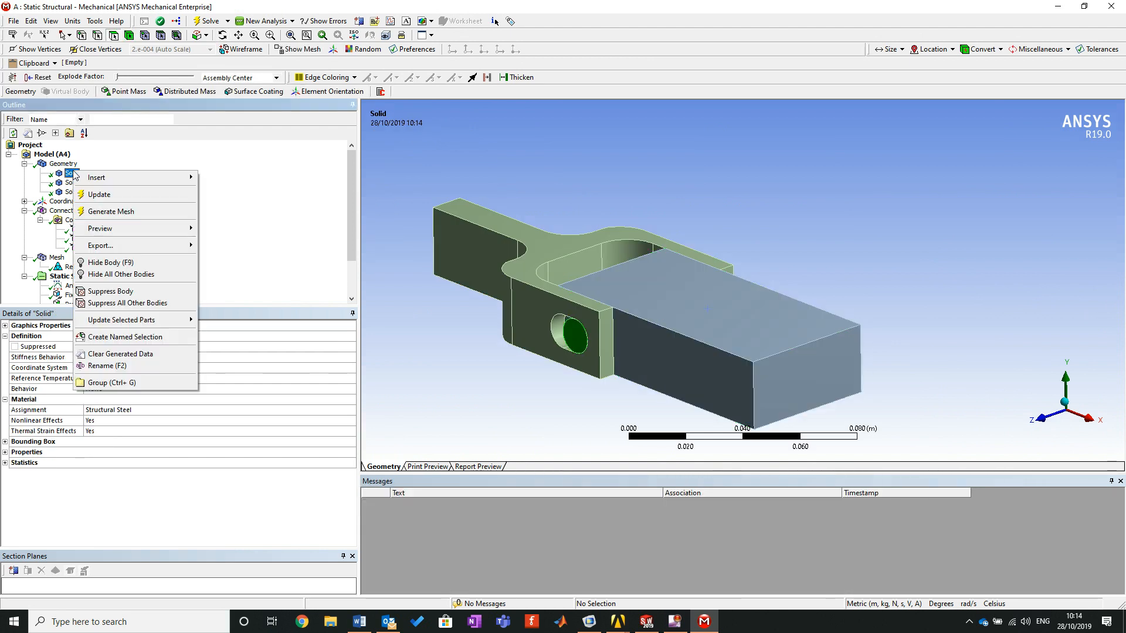
pyautogui.click(108, 274)
pyautogui.click(460, 225)
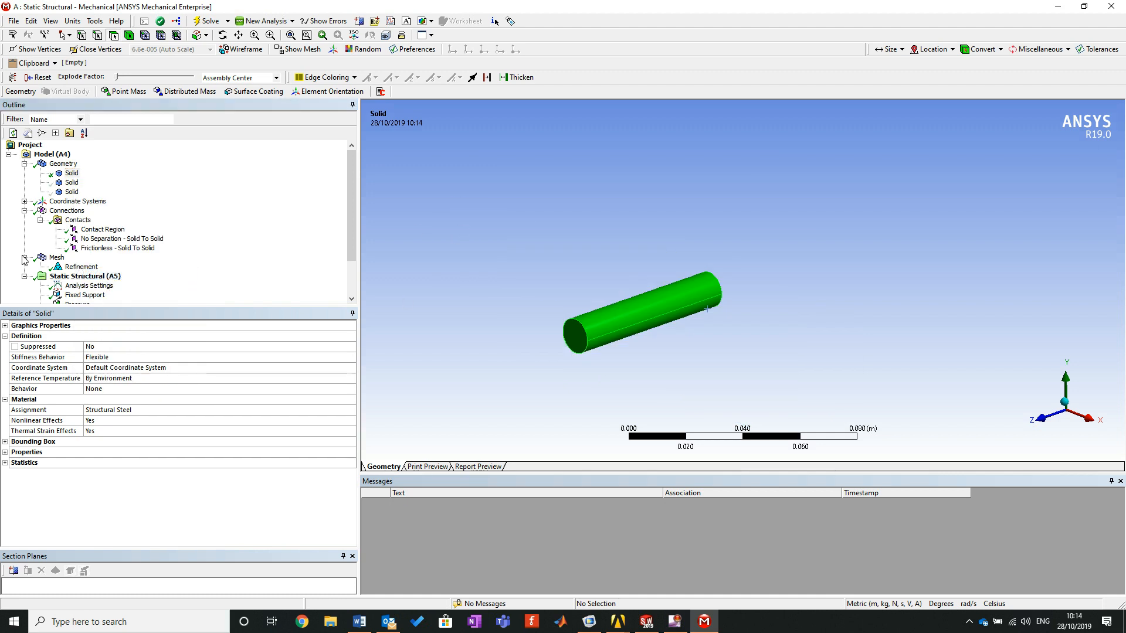
# Step: Add both circular end faces of the pin to the existing mesh refinement, making its scope 10 faces
pyautogui.click(82, 268)
pyautogui.click(98, 378)
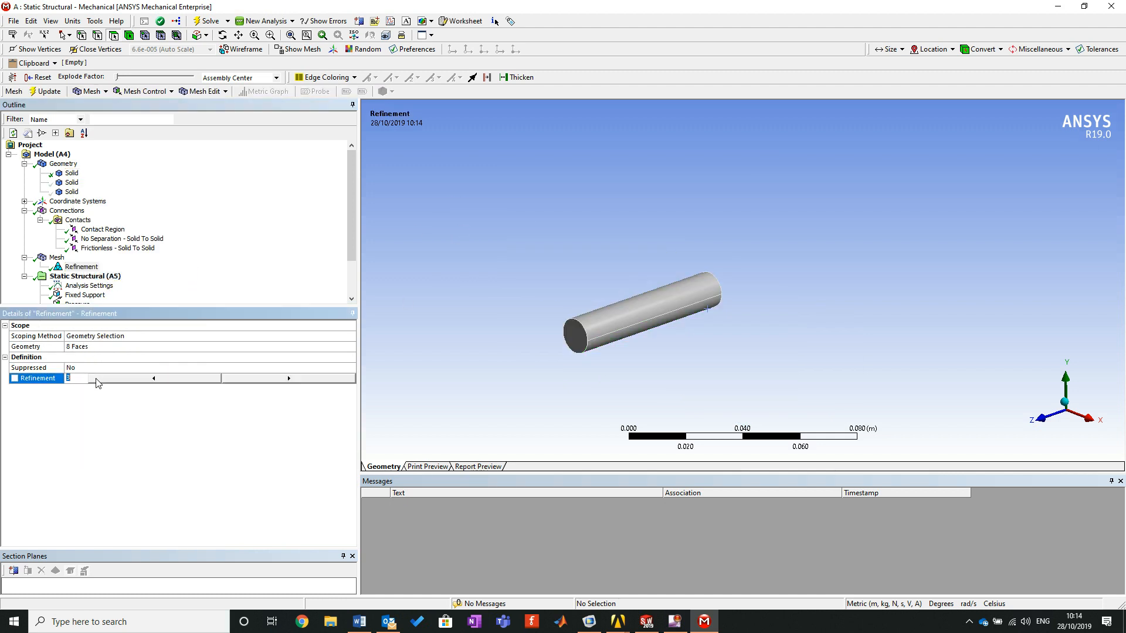
pyautogui.click(79, 347)
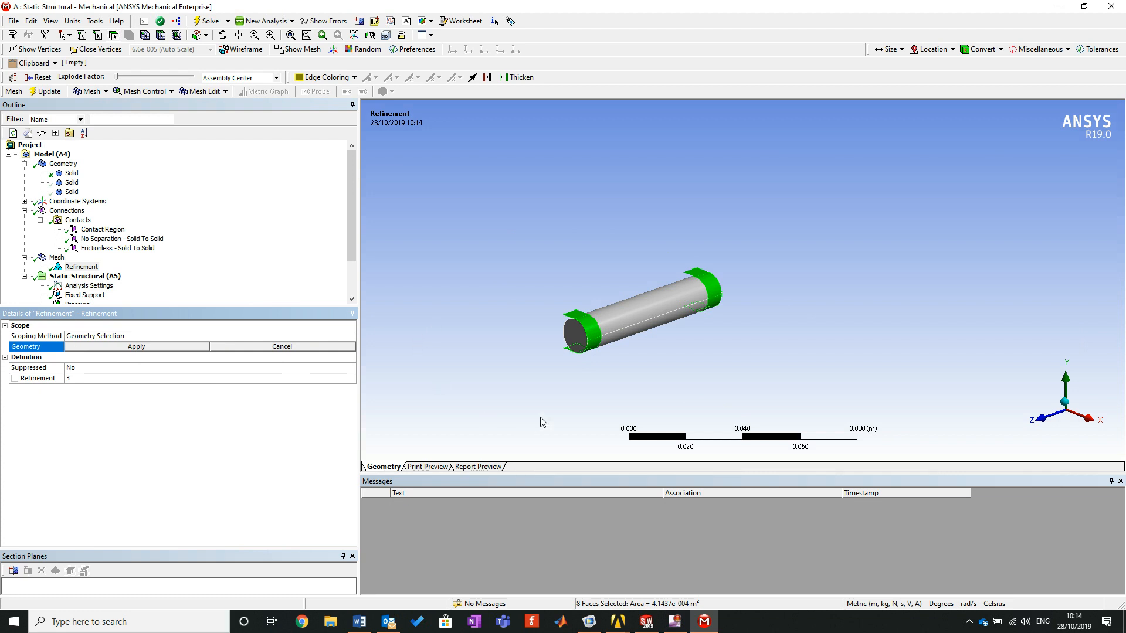
pyautogui.keyDown('ctrl'); pyautogui.click(572, 332); pyautogui.keyUp('ctrl')
pyautogui.moveTo(679, 359); pyautogui.dragTo(508, 360, button='middle')
pyautogui.keyDown('ctrl'); pyautogui.click(713, 309); pyautogui.keyUp('ctrl')
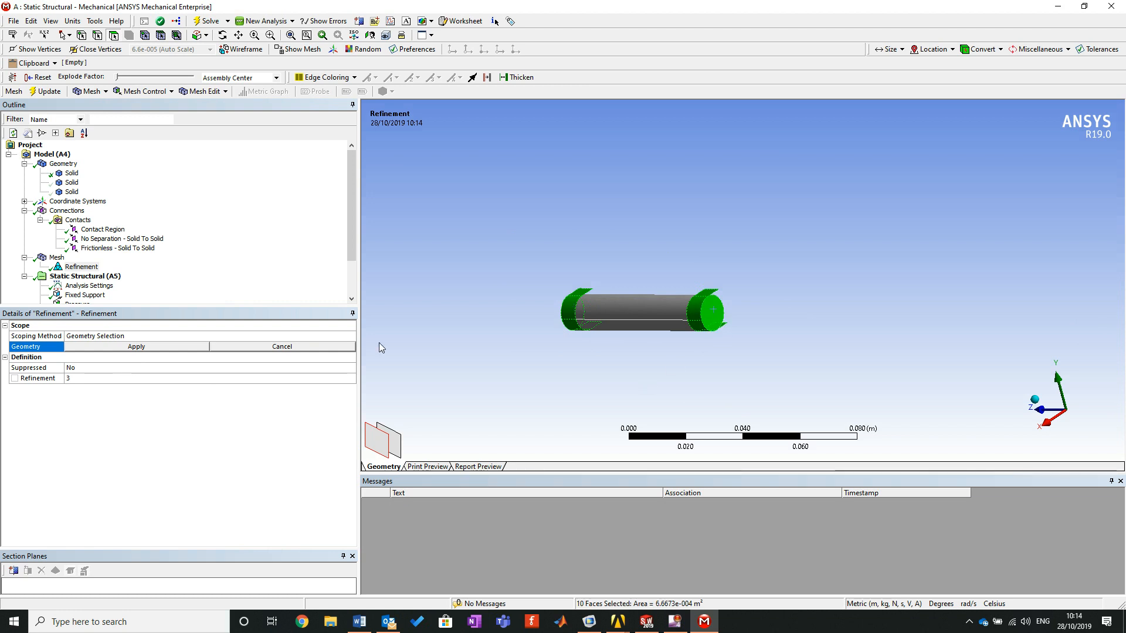
pyautogui.click(168, 347)
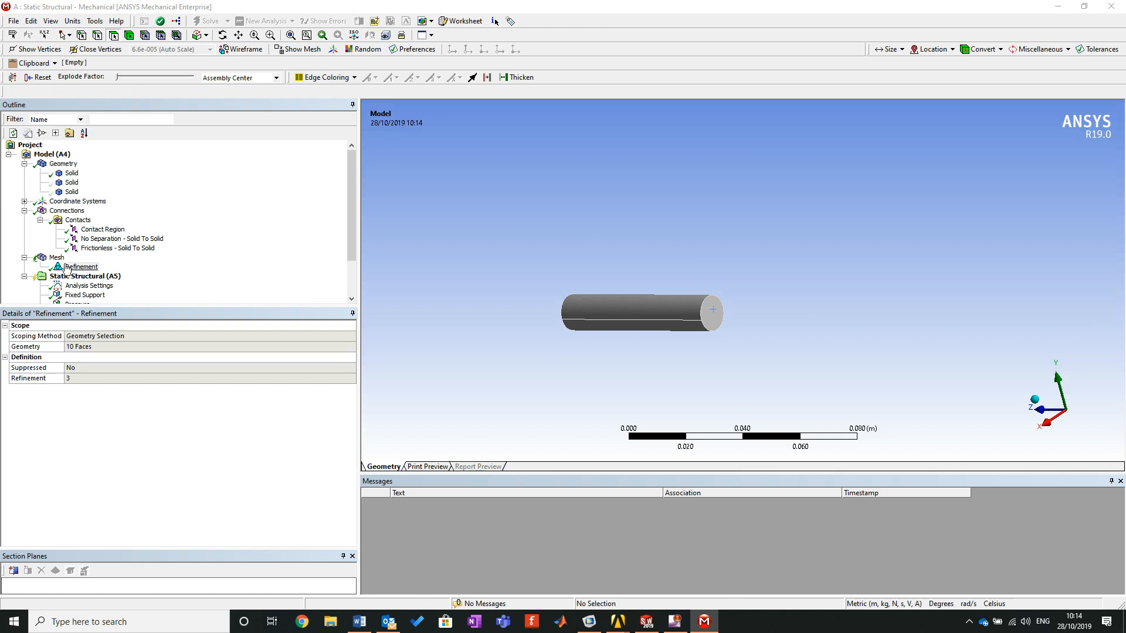
# Step: Update the mesh with the expanded refinement and inspect the elements at the pin's ends and along its length
pyautogui.scroll(-2, 56, 271)
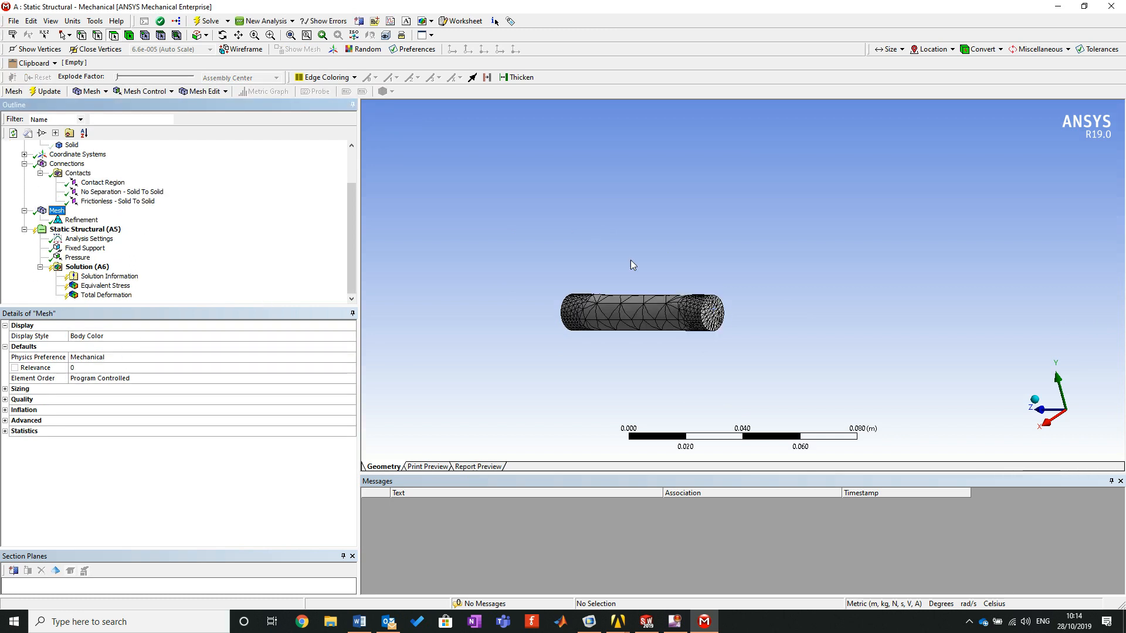
pyautogui.moveTo(711, 328); pyautogui.dragTo(813, 330, button='middle')
pyautogui.moveTo(484, 277); pyautogui.dragTo(701, 352, button='right')
pyautogui.click(771, 326)
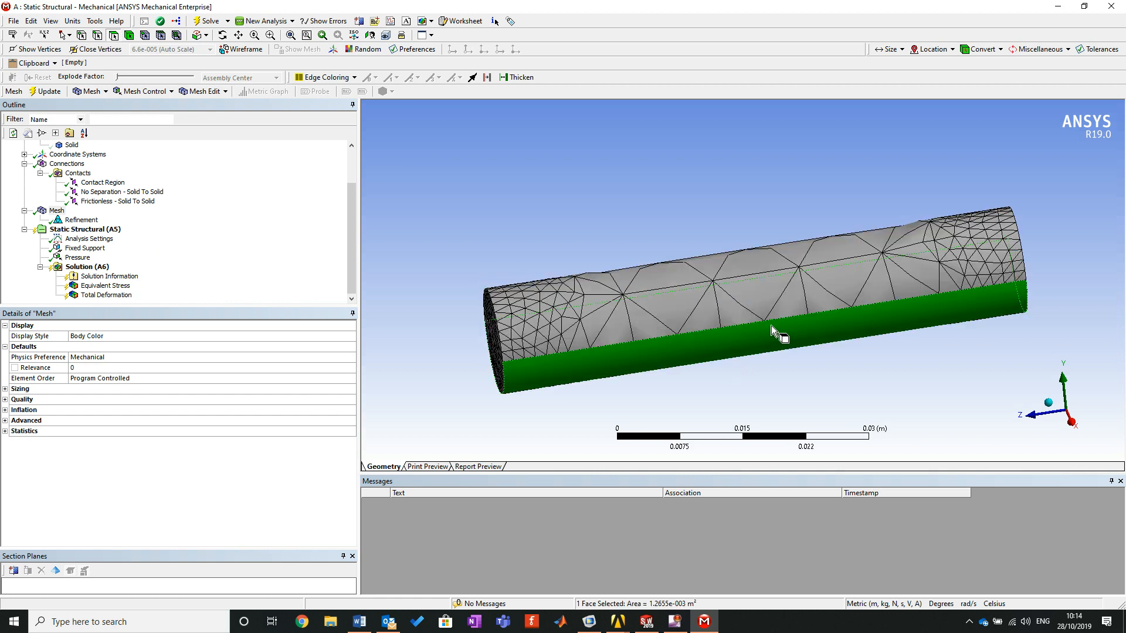
pyautogui.click(808, 401)
pyautogui.moveTo(783, 365); pyautogui.dragTo(828, 361, button='middle')
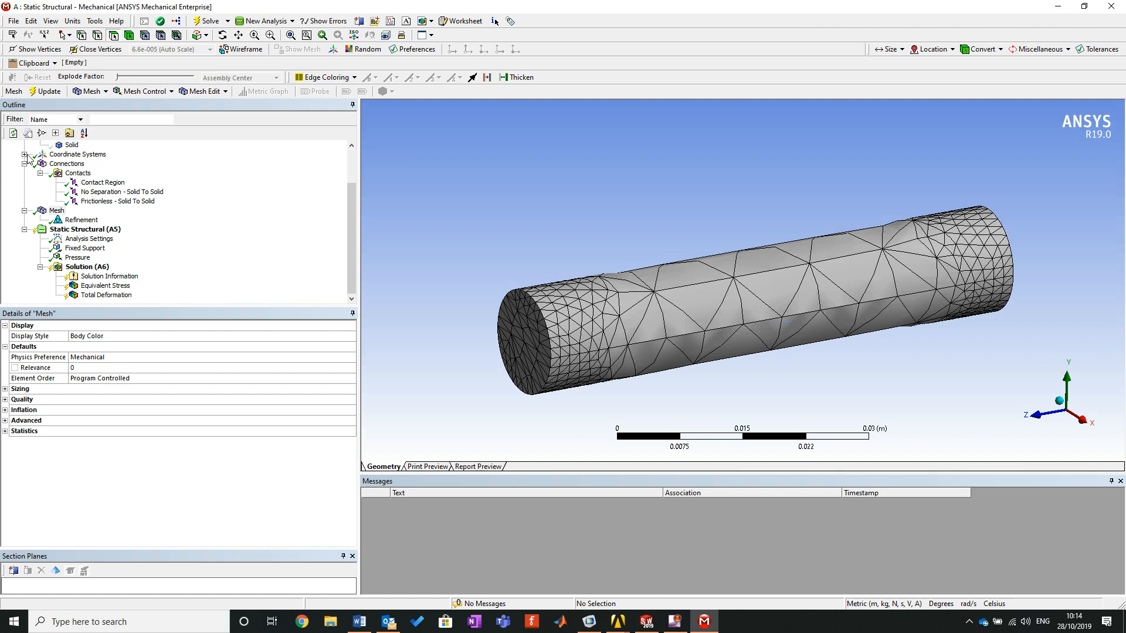
# Step: Make all bodies visible again and re-solve the static structural analysis with the refined pin ends
pyautogui.scroll(2, 32, 160)
pyautogui.rightClick(69, 174)
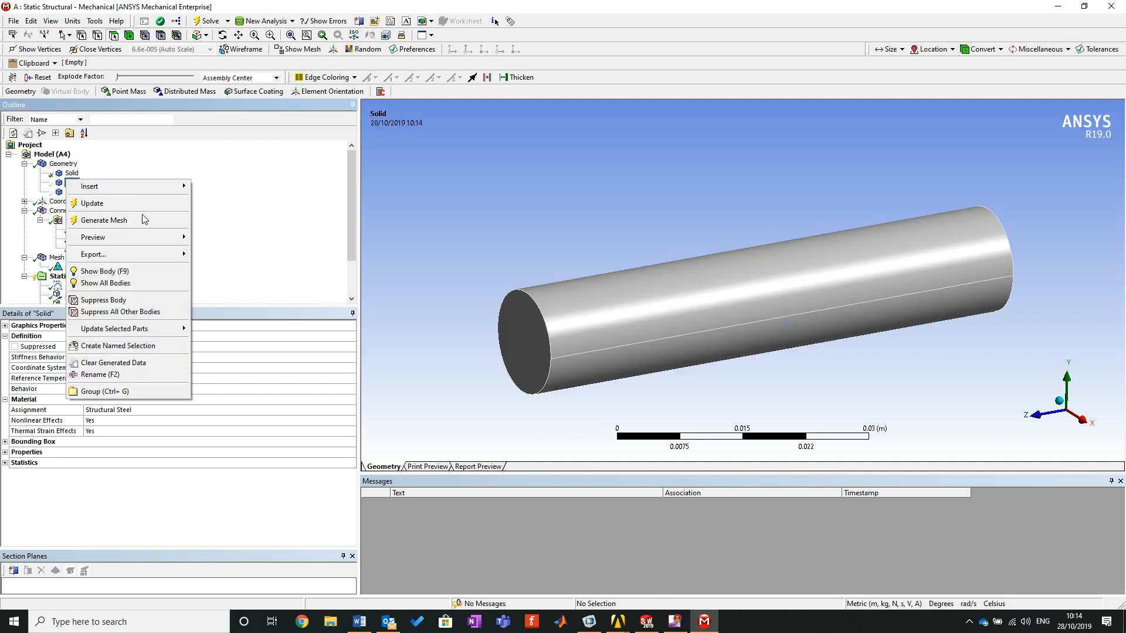
pyautogui.click(106, 283)
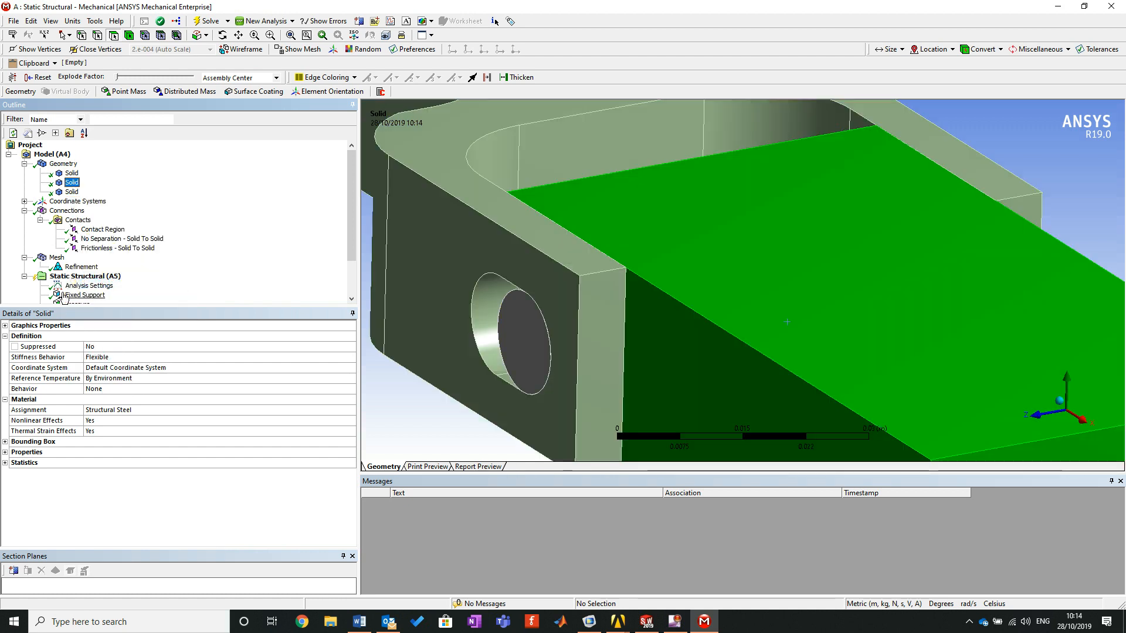
pyautogui.click(85, 276)
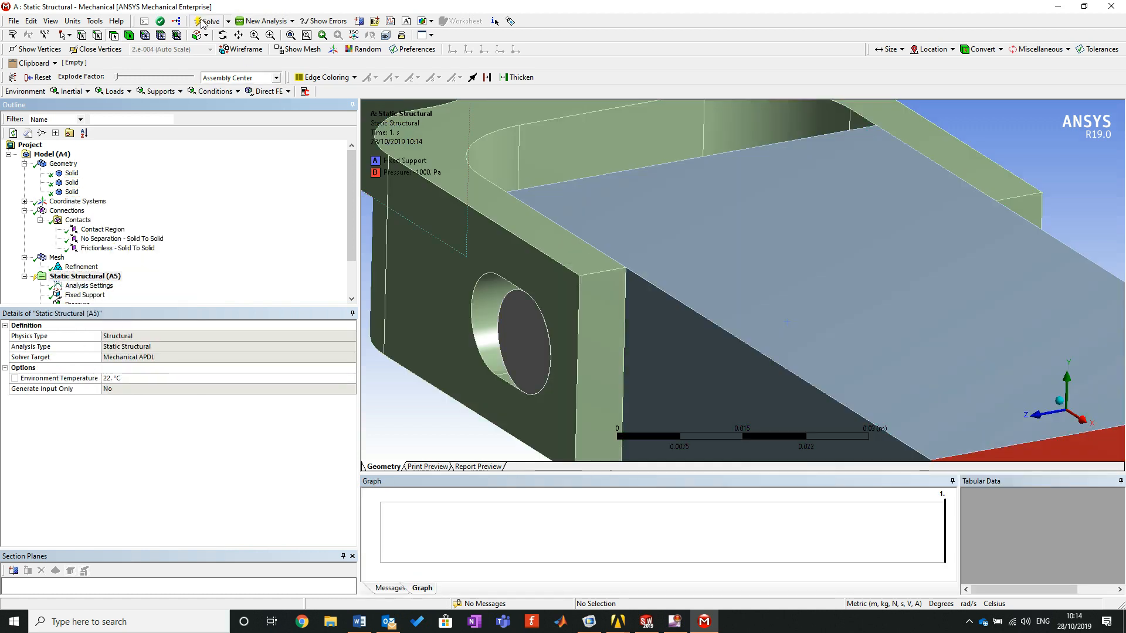
pyautogui.click(201, 22)
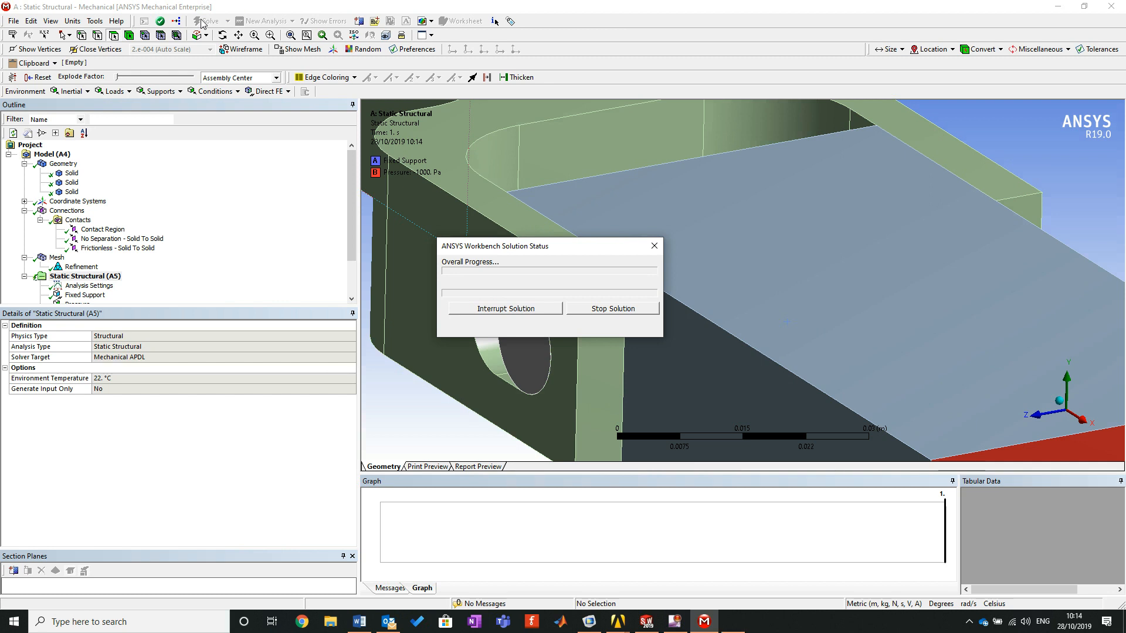
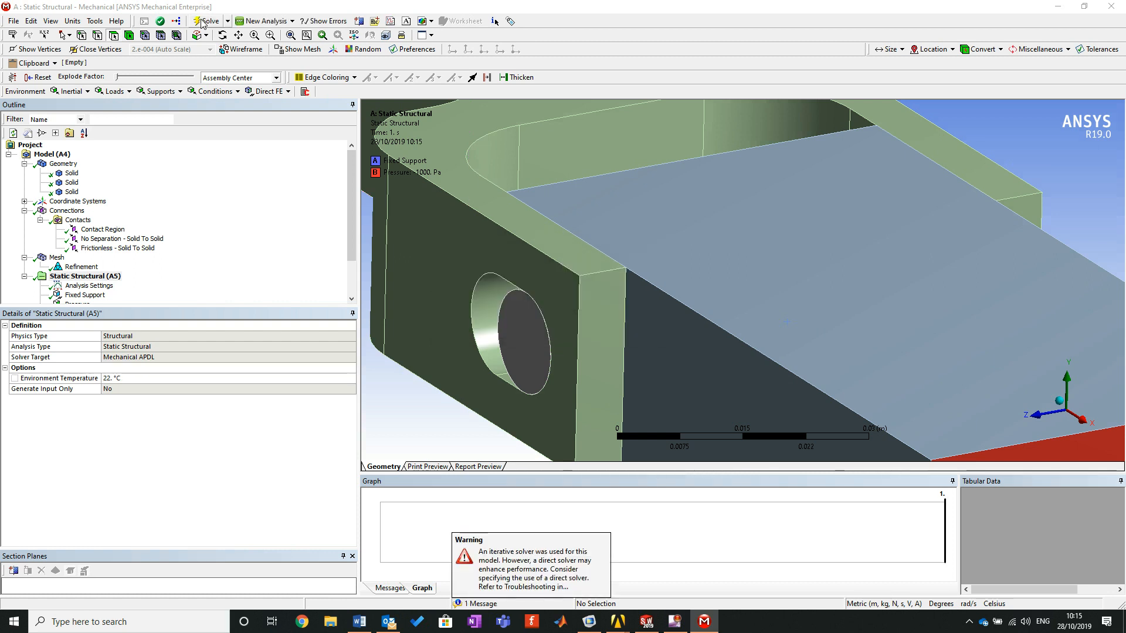
# Step: Display the updated equivalent stress result for the complete assembly
pyautogui.scroll(-2, 69, 200)
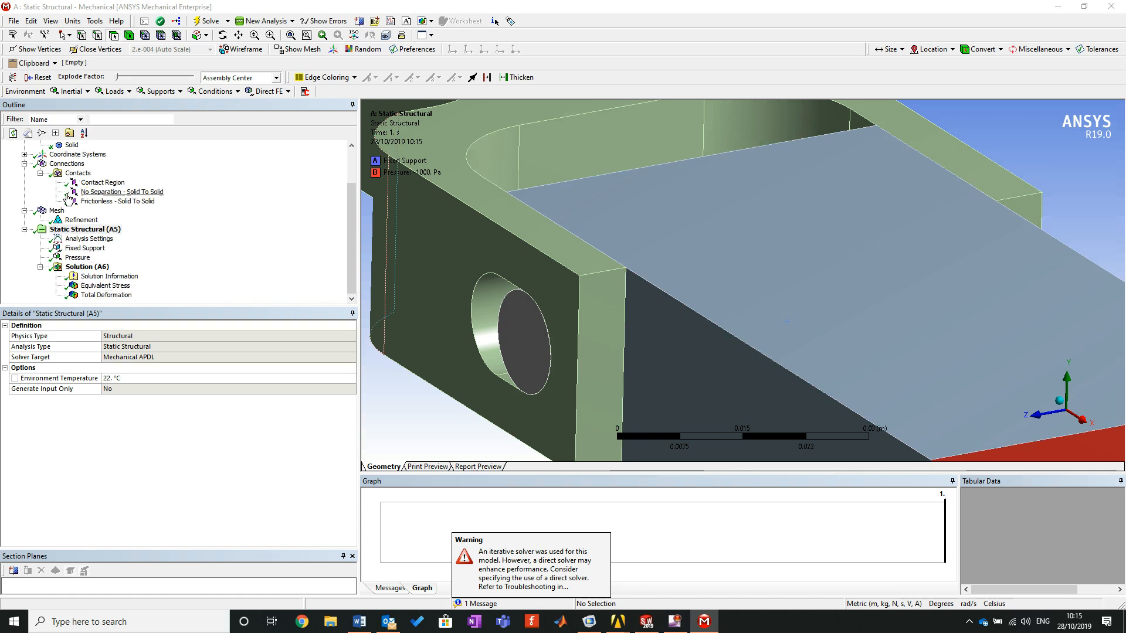
pyautogui.click(105, 285)
pyautogui.moveTo(720, 346)
pyautogui.mouseDown()
pyautogui.moveTo(646, 334)
pyautogui.moveTo(623, 349)
pyautogui.moveTo(837, 283)
pyautogui.moveTo(814, 301)
pyautogui.moveTo(660, 325)
pyautogui.moveTo(608, 359)
pyautogui.moveTo(671, 360)
pyautogui.moveTo(700, 340)
pyautogui.mouseUp()
# Step: Isolate the yoke by hiding all other bodies
pyautogui.scroll(2, 59, 267)
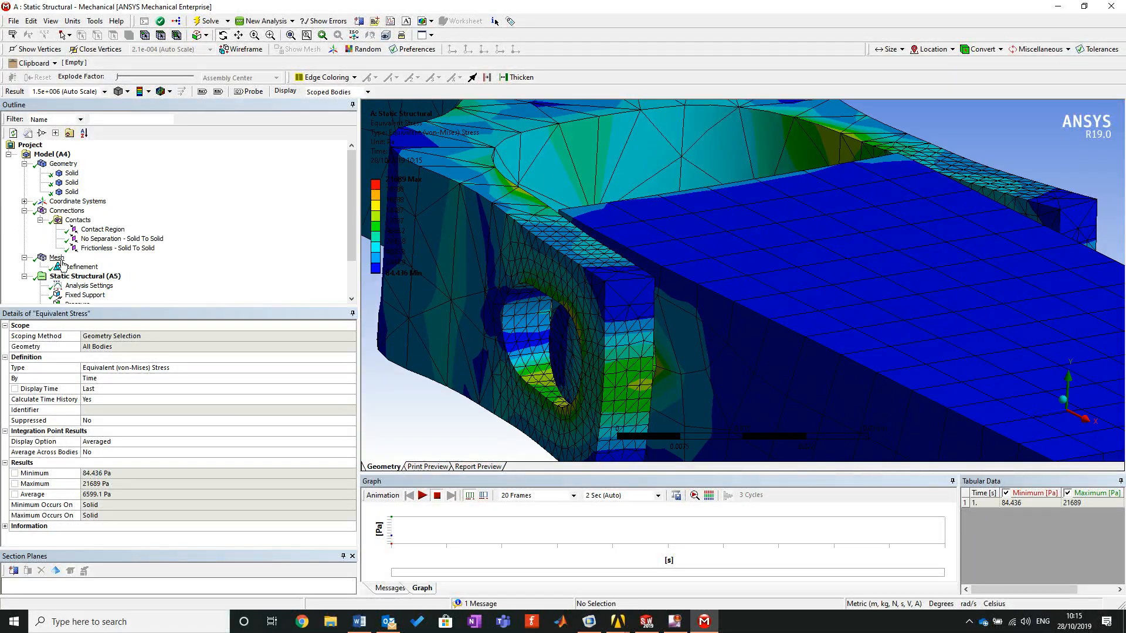
pyautogui.rightClick(72, 192)
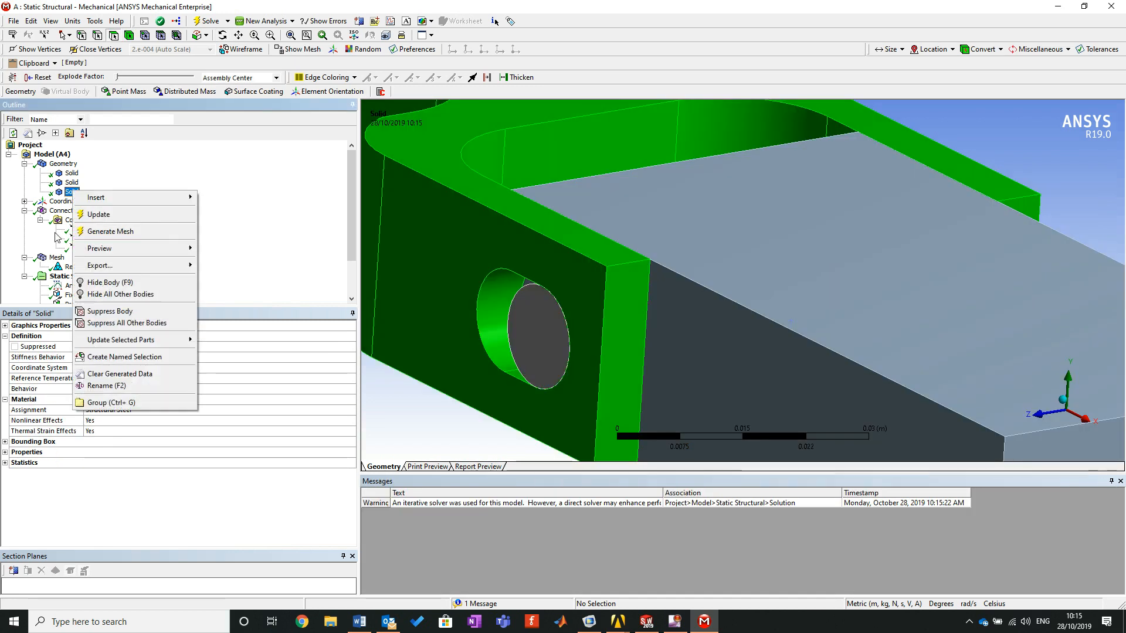
pyautogui.click(150, 299)
# Step: Display the equivalent stress on the isolated yoke and examine the peak stress areas on the slotted holes' inner faces
pyautogui.scroll(-2, 144, 261)
pyautogui.click(101, 285)
pyautogui.moveTo(841, 328); pyautogui.dragTo(922, 359)
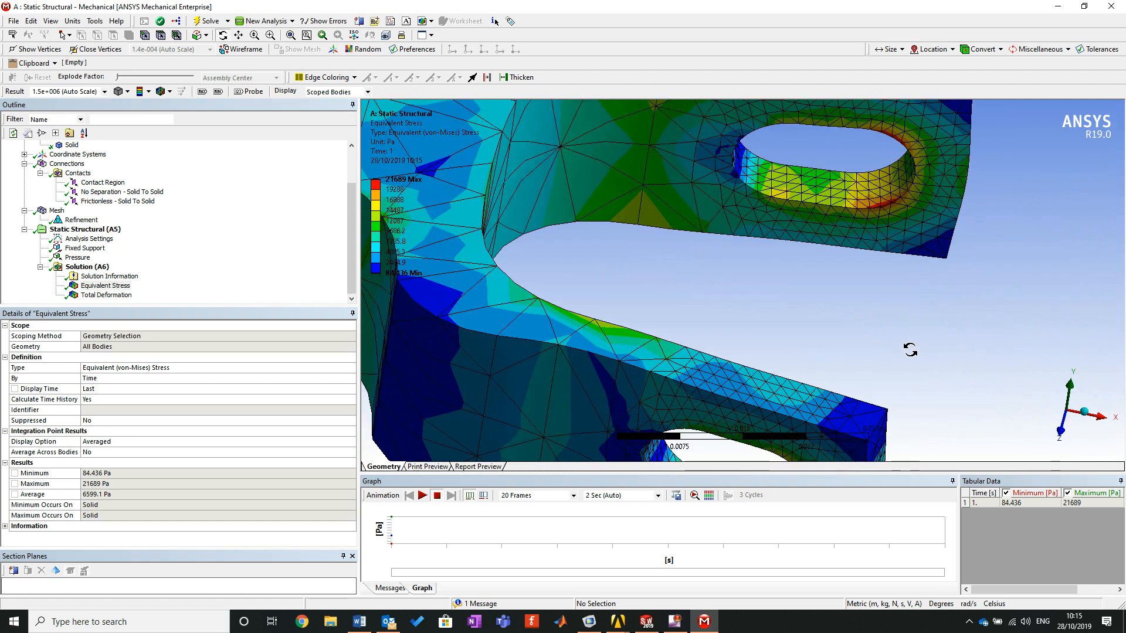
pyautogui.moveTo(830, 117); pyautogui.dragTo(939, 232, button='right')
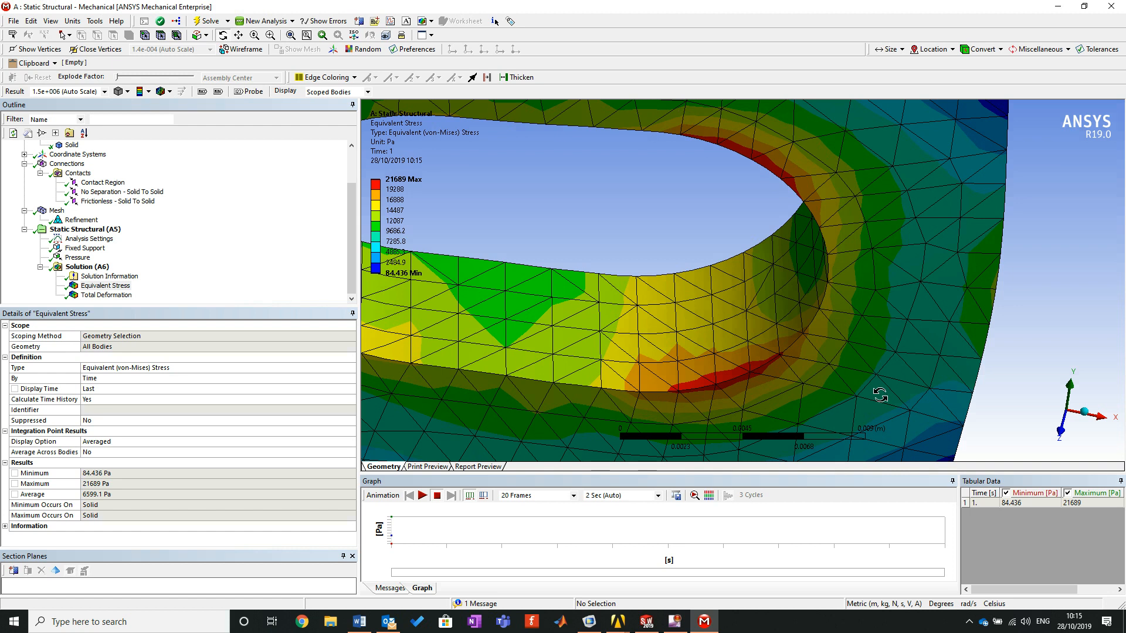
pyautogui.scroll(-3, 754, 343)
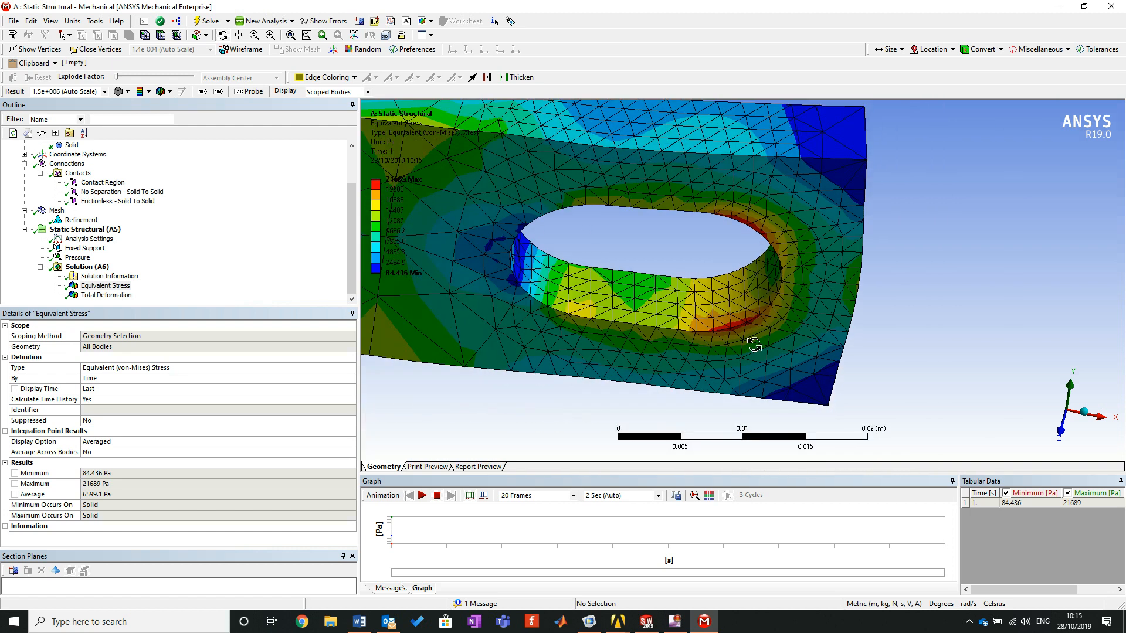
pyautogui.scroll(-4, 679, 370)
pyautogui.moveTo(695, 337)
pyautogui.mouseDown()
pyautogui.moveTo(516, 322)
pyautogui.moveTo(526, 371)
pyautogui.moveTo(503, 369)
pyautogui.moveTo(520, 371)
pyautogui.moveTo(599, 295)
pyautogui.moveTo(544, 374)
pyautogui.moveTo(586, 334)
pyautogui.moveTo(723, 297)
pyautogui.moveTo(704, 320)
pyautogui.mouseUp()
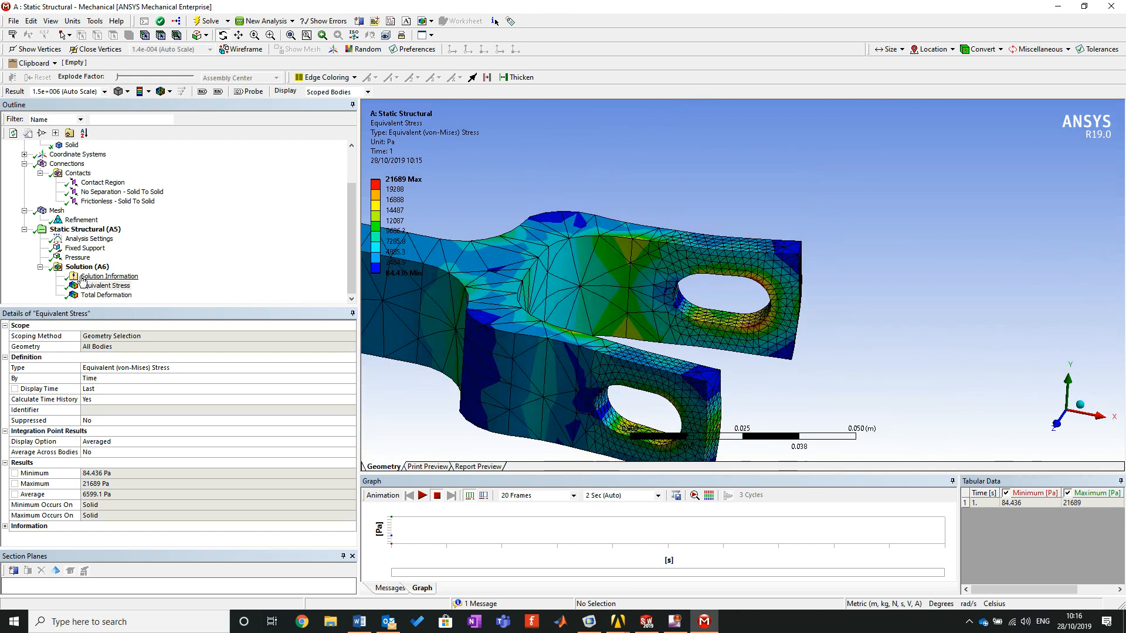
# Step: Display the total deformation result and examine the deformed yoke arms from several angles
pyautogui.click(99, 295)
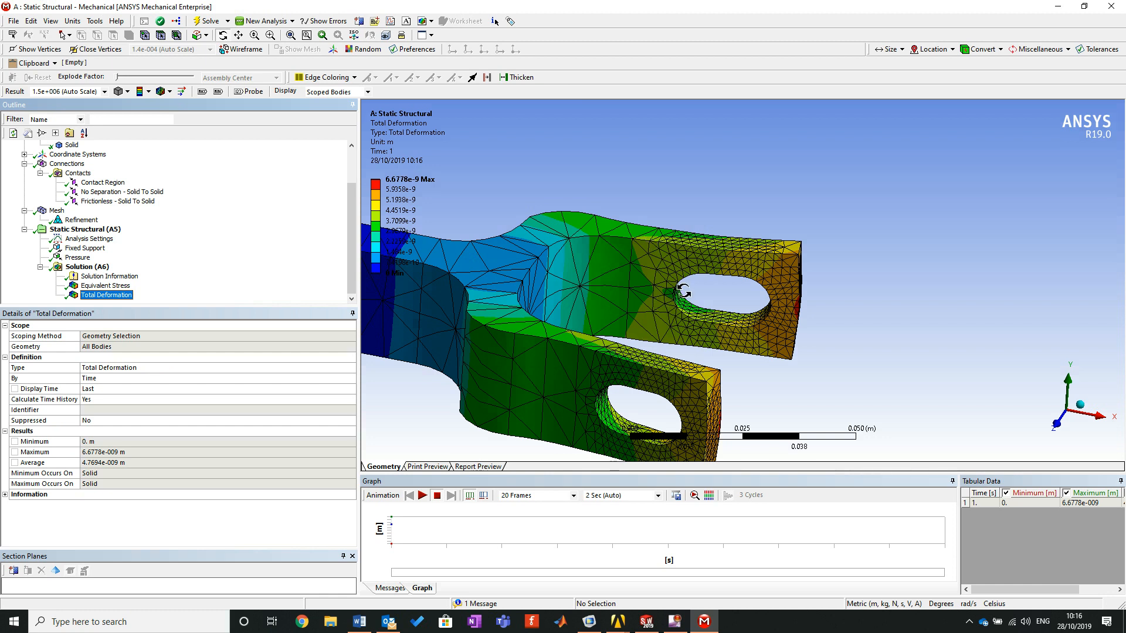
pyautogui.moveTo(773, 351); pyautogui.dragTo(701, 363)
pyautogui.moveTo(777, 375); pyautogui.dragTo(783, 441)
pyautogui.moveTo(648, 330); pyautogui.dragTo(687, 277)
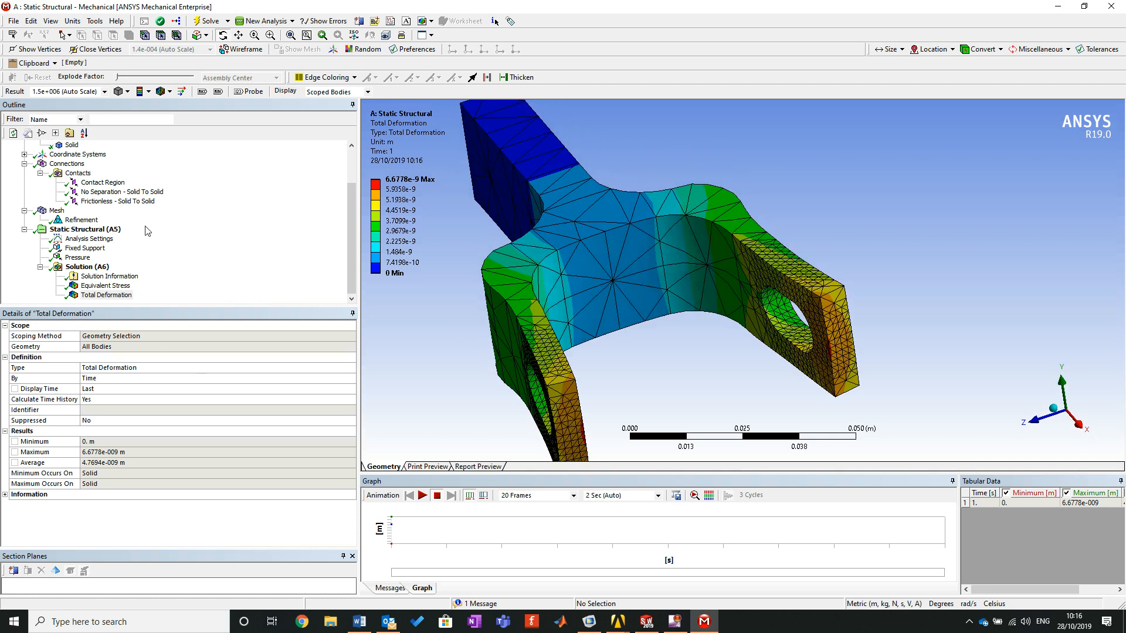
# Step: Show the yoke's equivalent stress with the No WireFrame option and view the contours around both slotted holes
pyautogui.click(105, 287)
pyautogui.moveTo(648, 329); pyautogui.dragTo(688, 325)
pyautogui.click(170, 91)
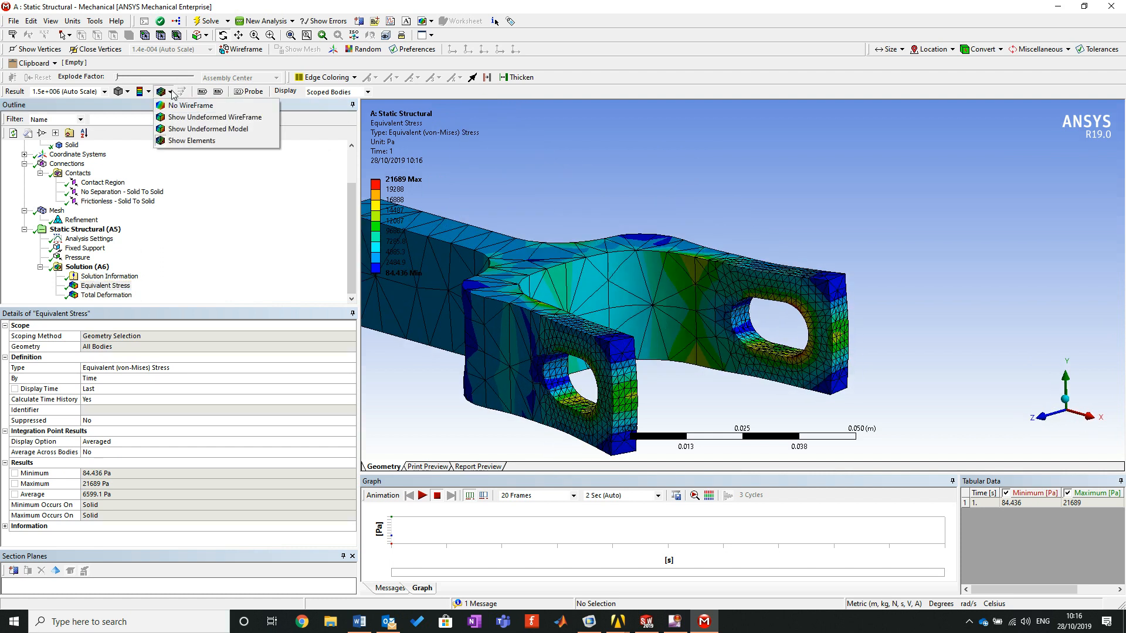
pyautogui.click(186, 104)
pyautogui.moveTo(705, 328); pyautogui.dragTo(768, 300)
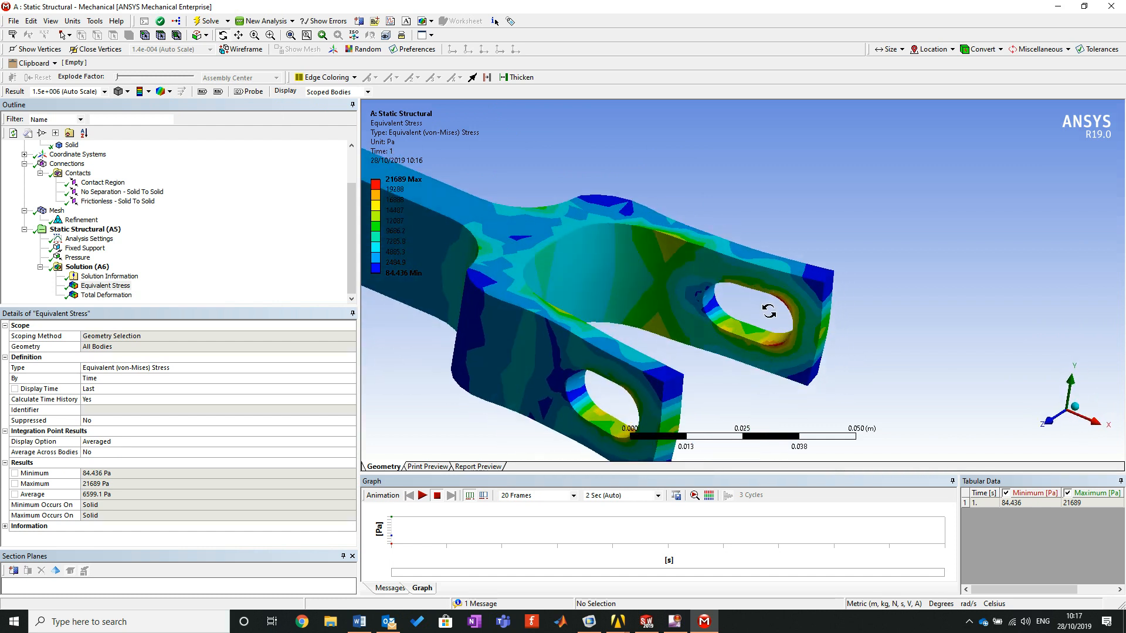
# Step: Examine the equivalent stress contours around the slotted hole in the yoke's far arm, including the slot's inner face
pyautogui.moveTo(770, 317); pyautogui.dragTo(817, 333, button='right')
pyautogui.scroll(-5, 648, 272)
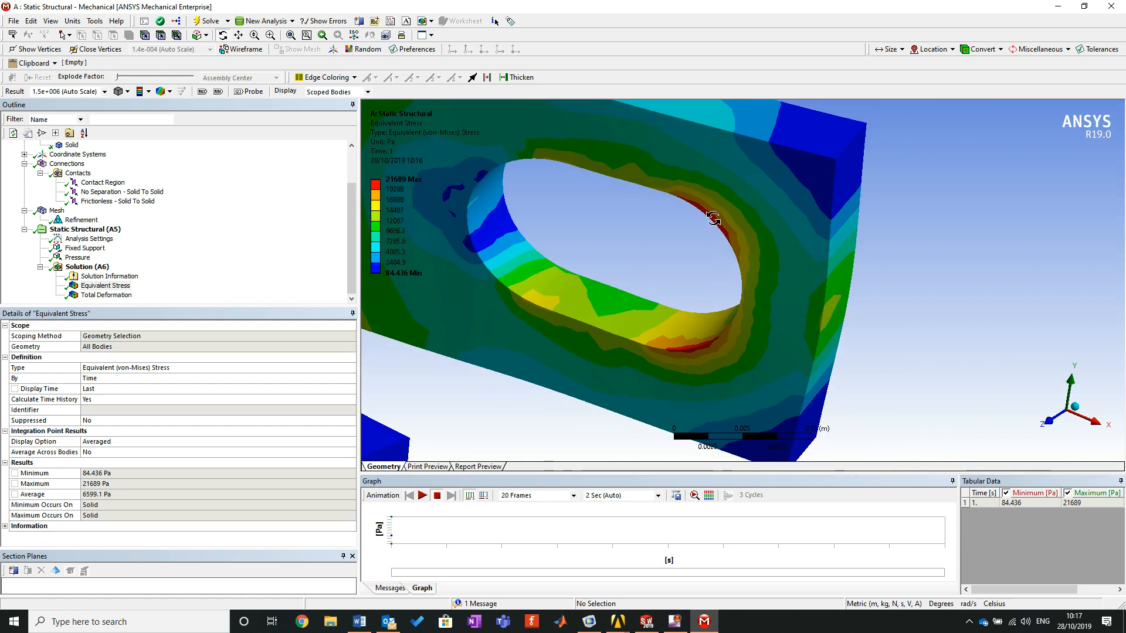
pyautogui.scroll(-3, 463, 196)
pyautogui.moveTo(510, 200); pyautogui.dragTo(610, 284, button='right')
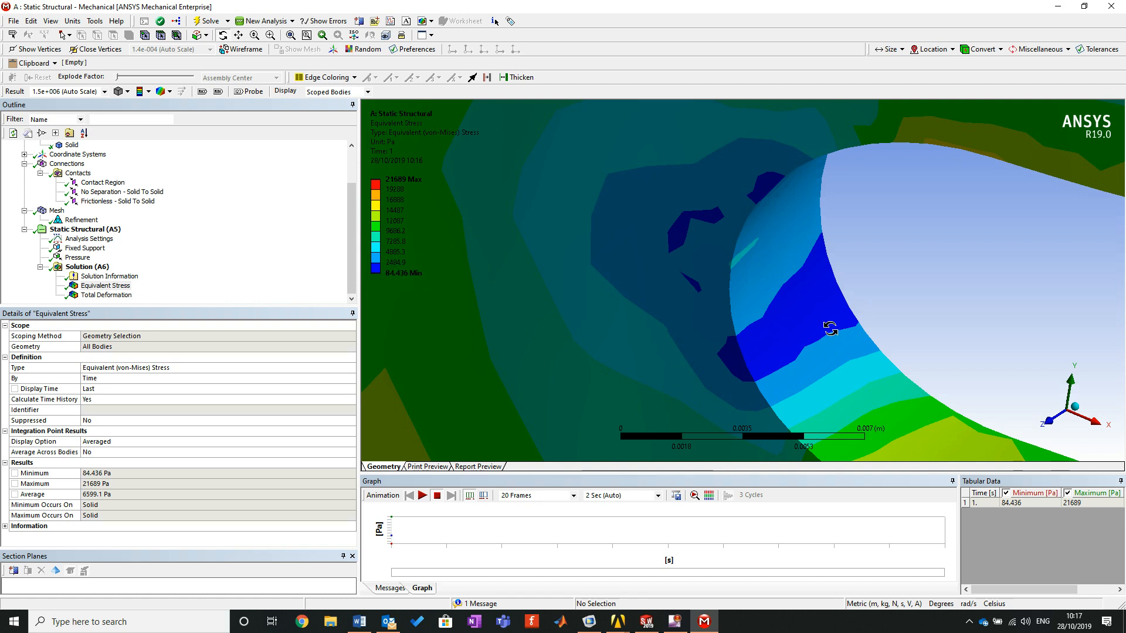
pyautogui.scroll(-4, 772, 300)
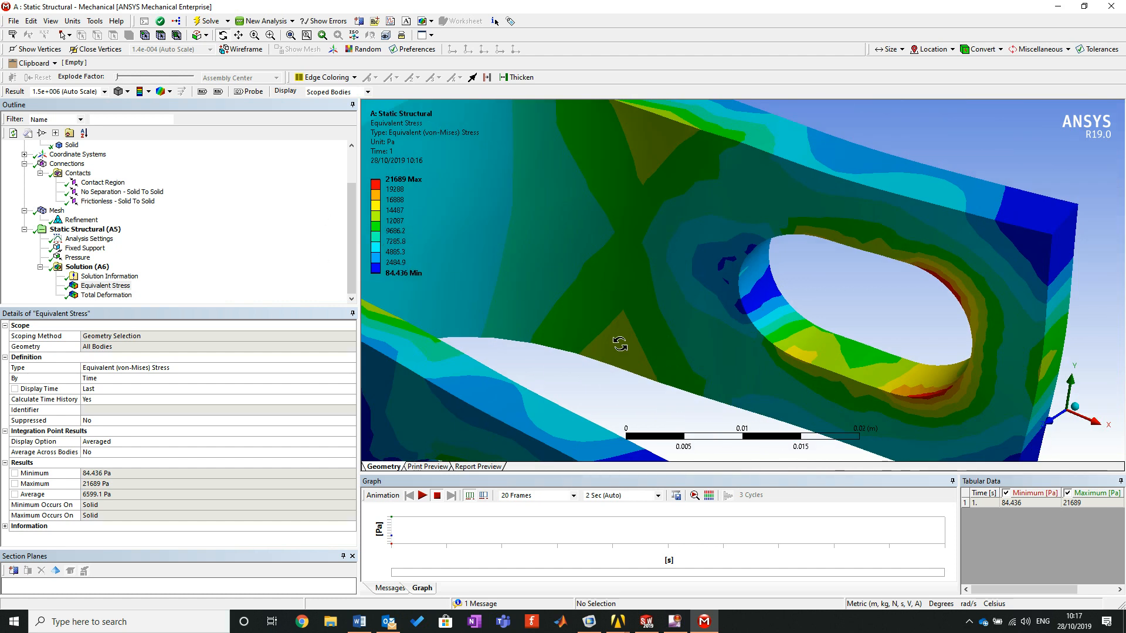
pyautogui.moveTo(876, 319); pyautogui.dragTo(830, 297)
pyautogui.scroll(-6, 827, 296)
# Step: Examine the equivalent stress along the yoke's rectangular shank and its transition into the fork arms
pyautogui.moveTo(840, 354); pyautogui.dragTo(751, 385)
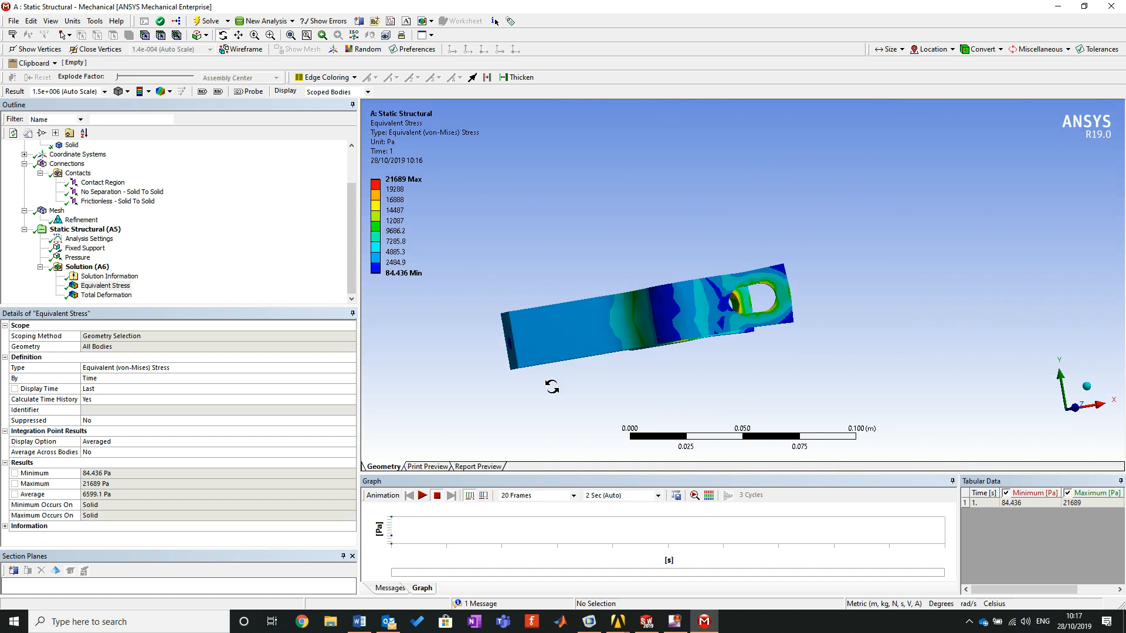
pyautogui.moveTo(466, 276); pyautogui.dragTo(642, 387, button='right')
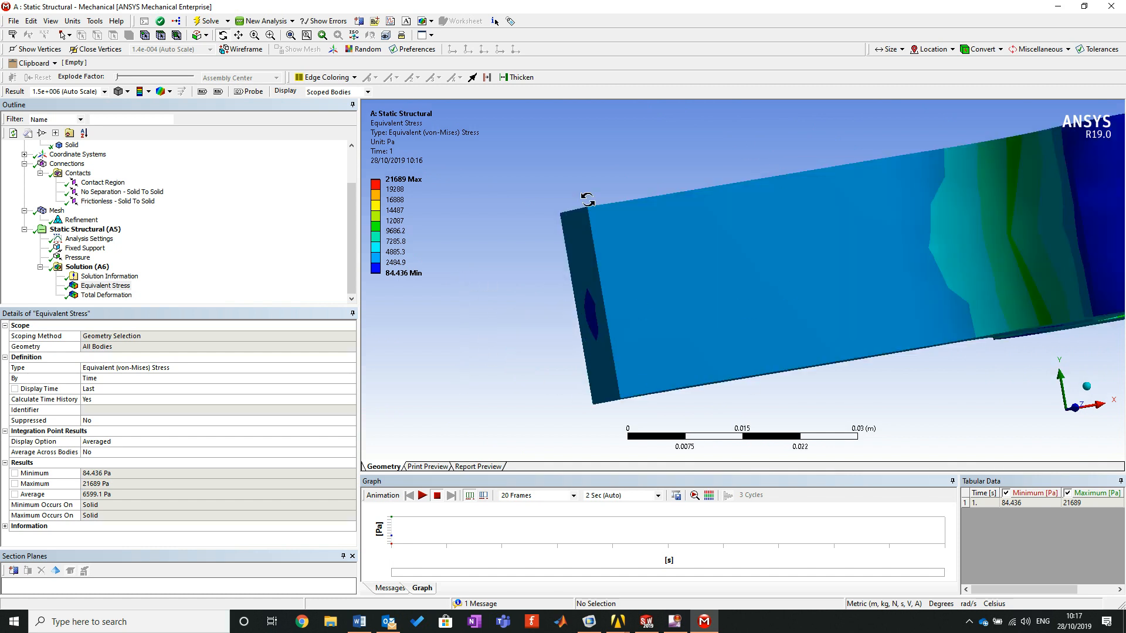
pyautogui.moveTo(741, 280); pyautogui.dragTo(715, 289)
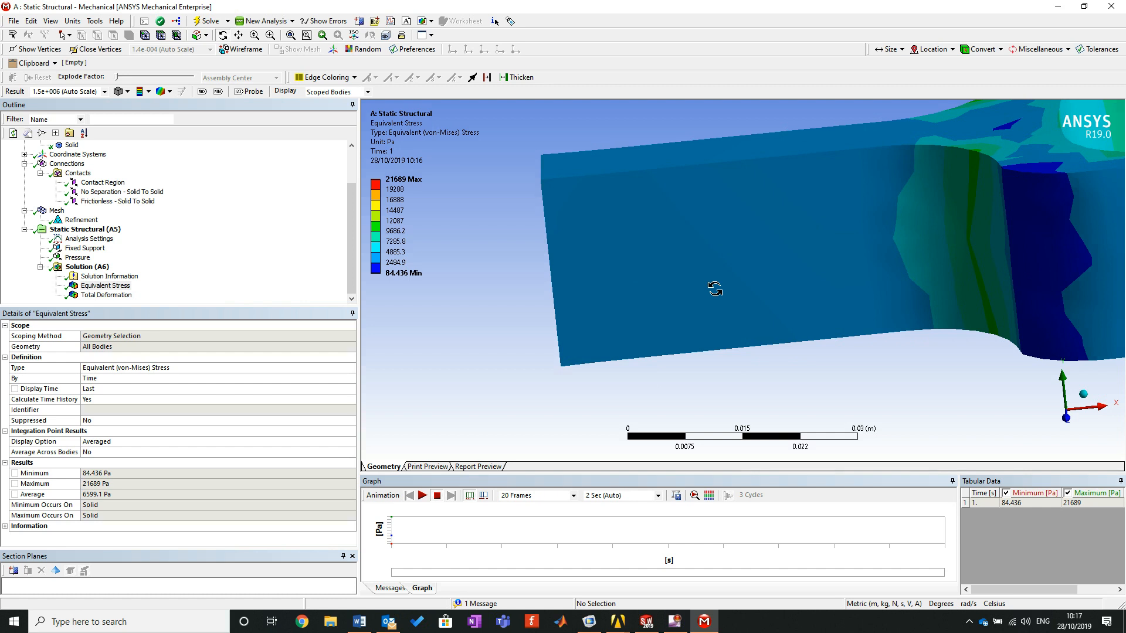
pyautogui.scroll(-5, 727, 272)
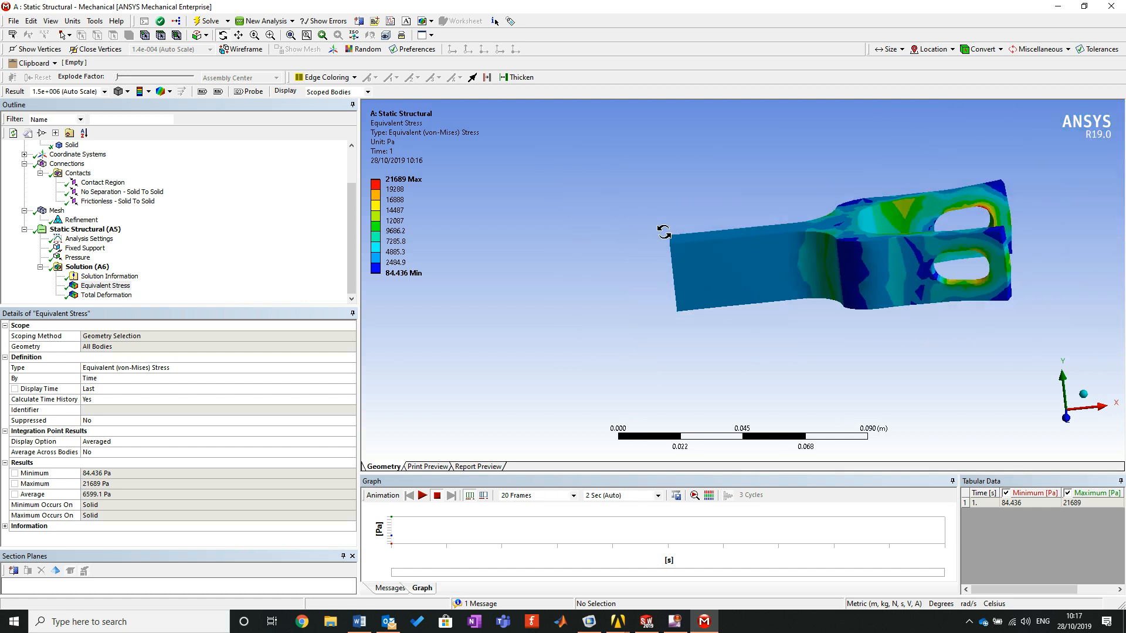
pyautogui.moveTo(666, 233); pyautogui.dragTo(743, 273)
pyautogui.scroll(5, 773, 235)
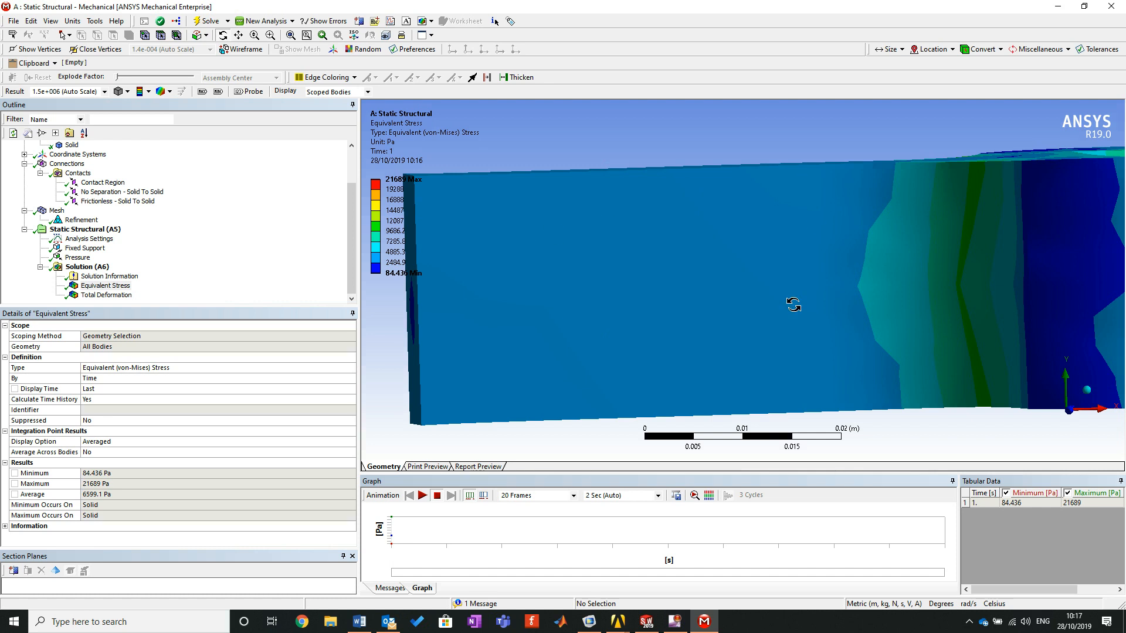
pyautogui.scroll(-5, 856, 283)
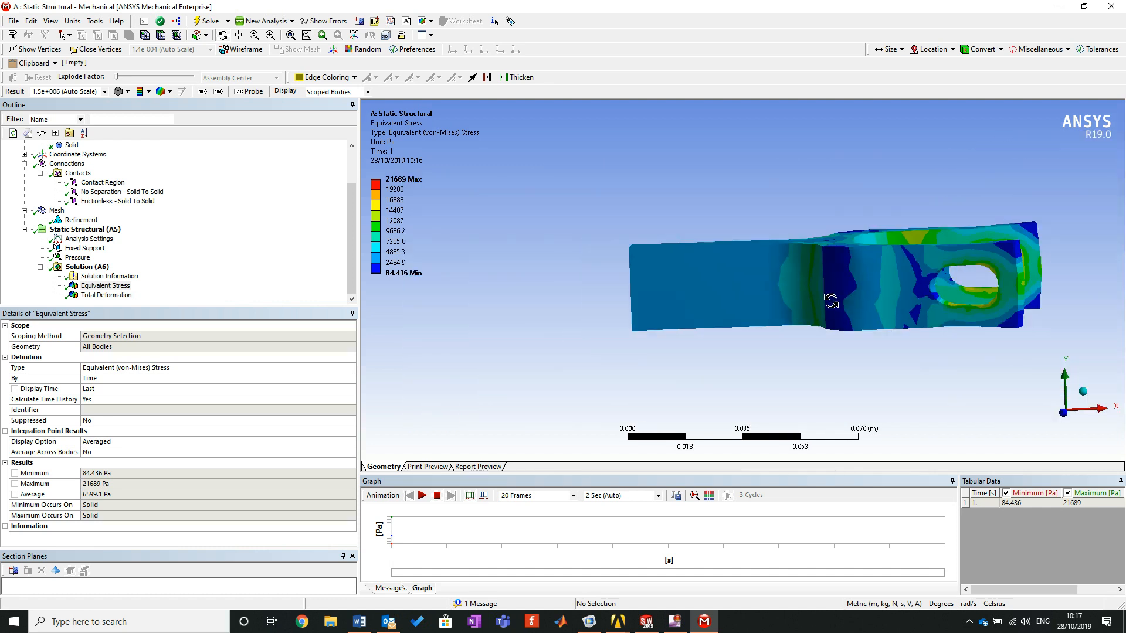
pyautogui.moveTo(835, 293); pyautogui.dragTo(736, 288)
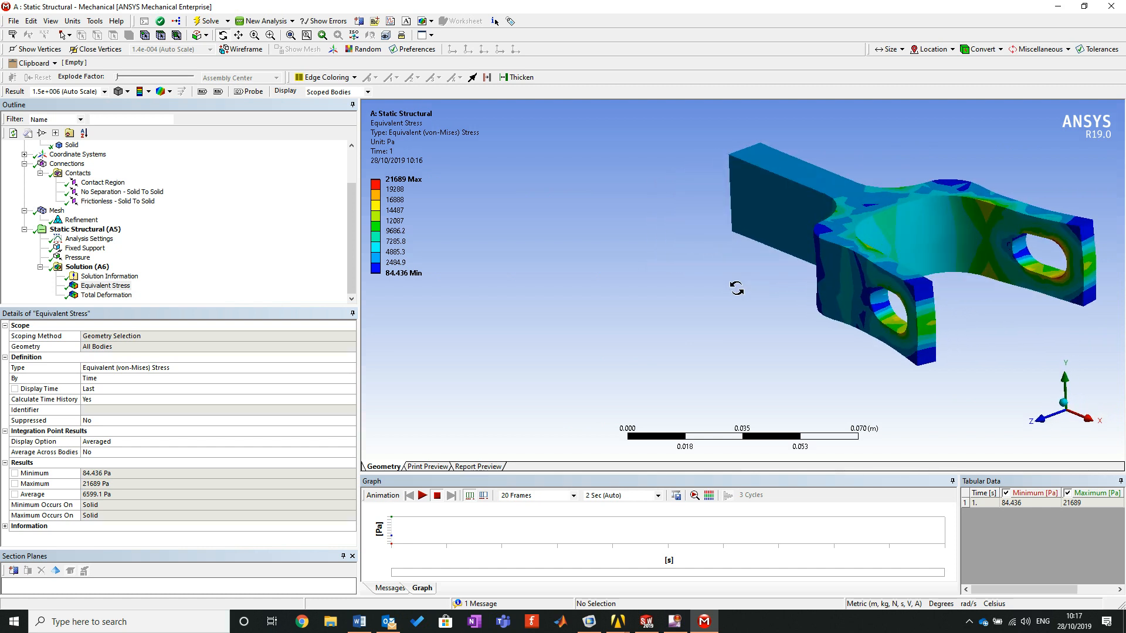
pyautogui.moveTo(688, 124)
pyautogui.mouseDown(button='right')
pyautogui.moveTo(1041, 355)
pyautogui.moveTo(1117, 385)
pyautogui.mouseUp(button='right')
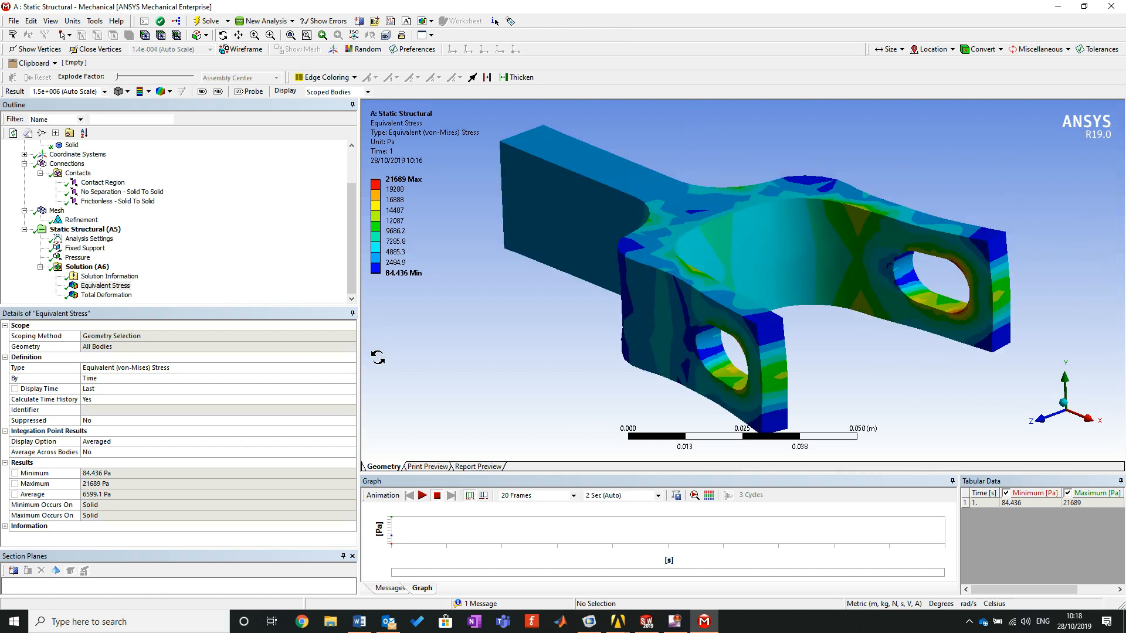
# Step: Restore all bodies to view and isolate the pin by hiding all other bodies
pyautogui.scroll(2, 175, 253)
pyautogui.click(71, 183)
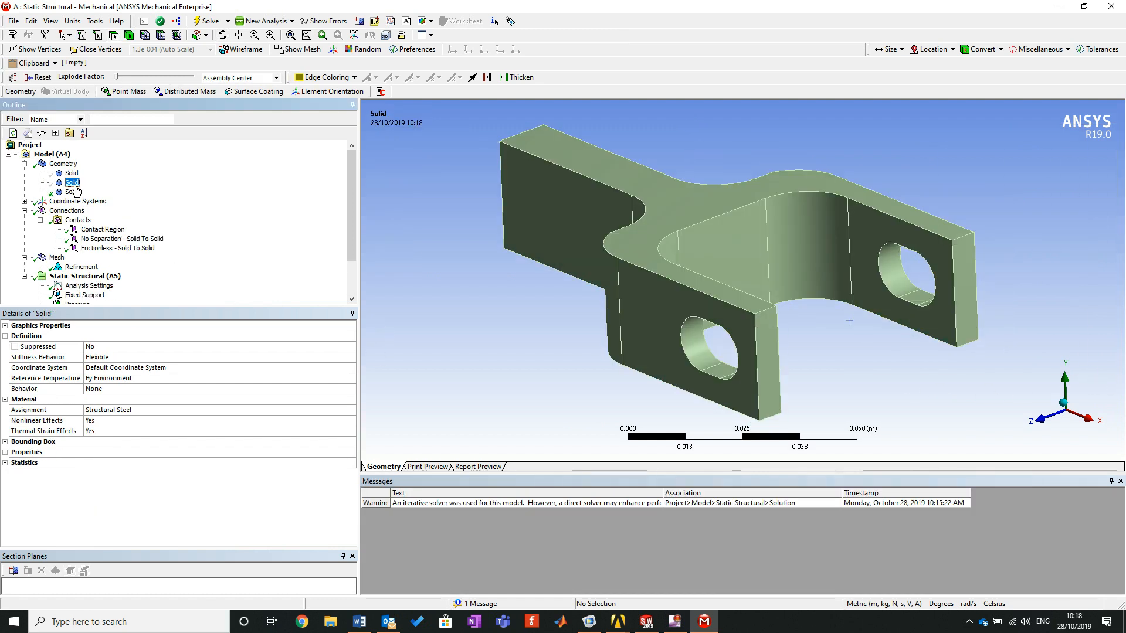
pyautogui.rightClick(75, 195)
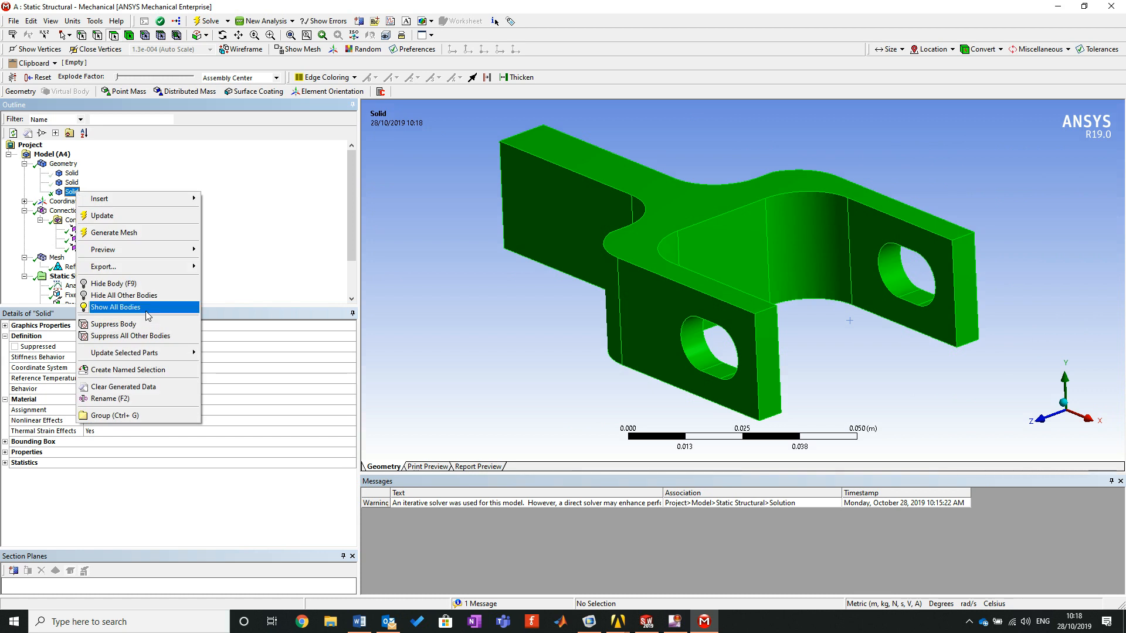
pyautogui.click(97, 307)
pyautogui.click(69, 183)
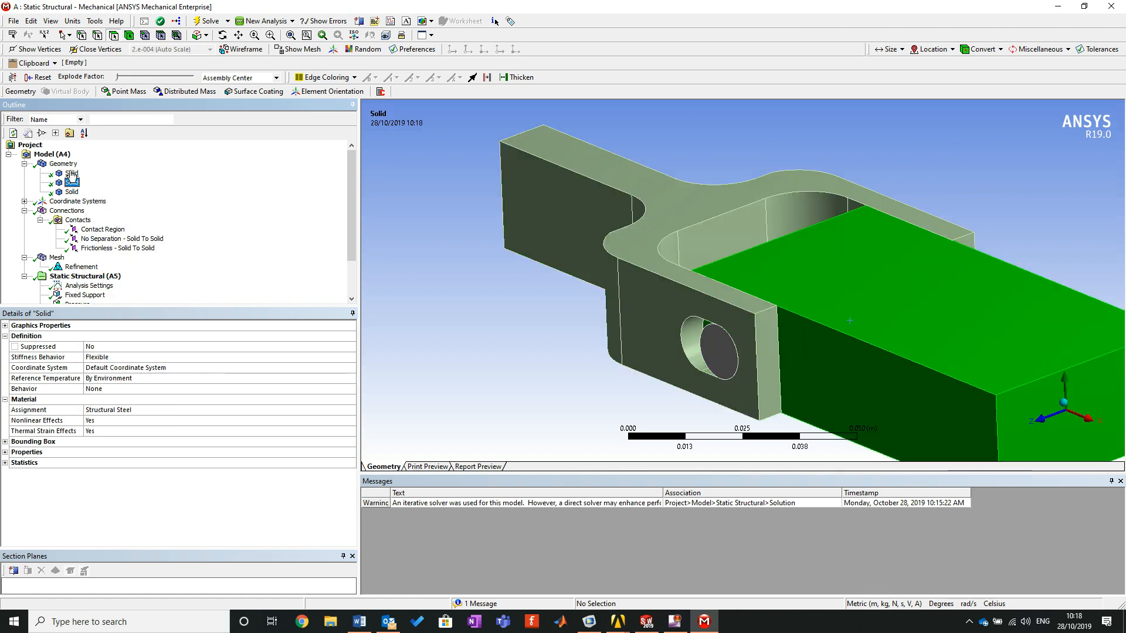
pyautogui.click(71, 174)
pyautogui.rightClick(71, 174)
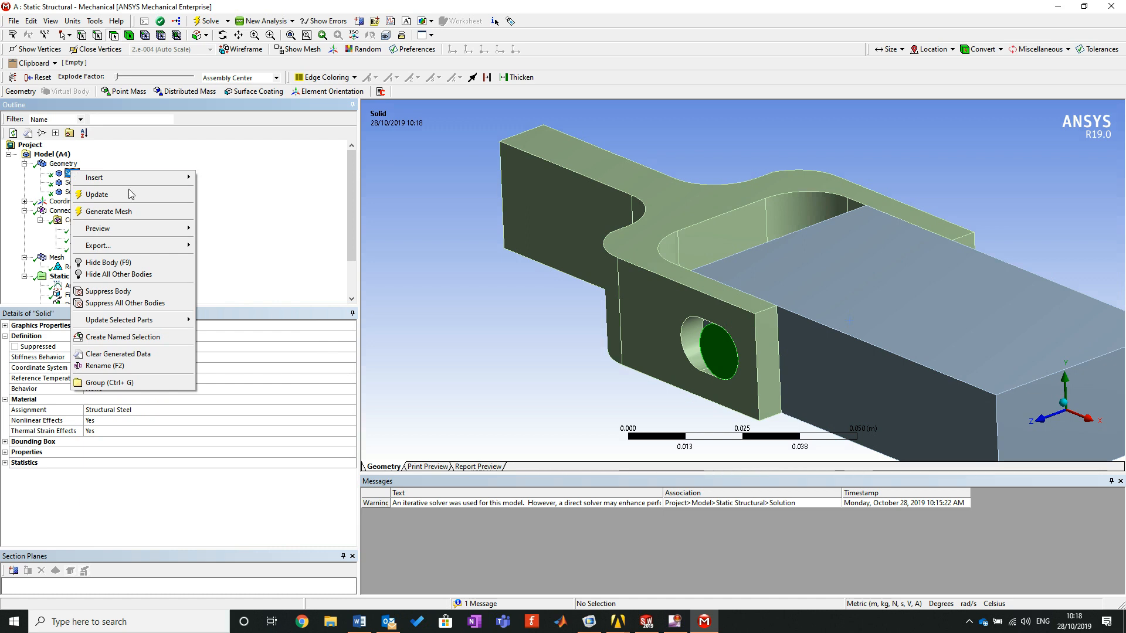
pyautogui.click(124, 275)
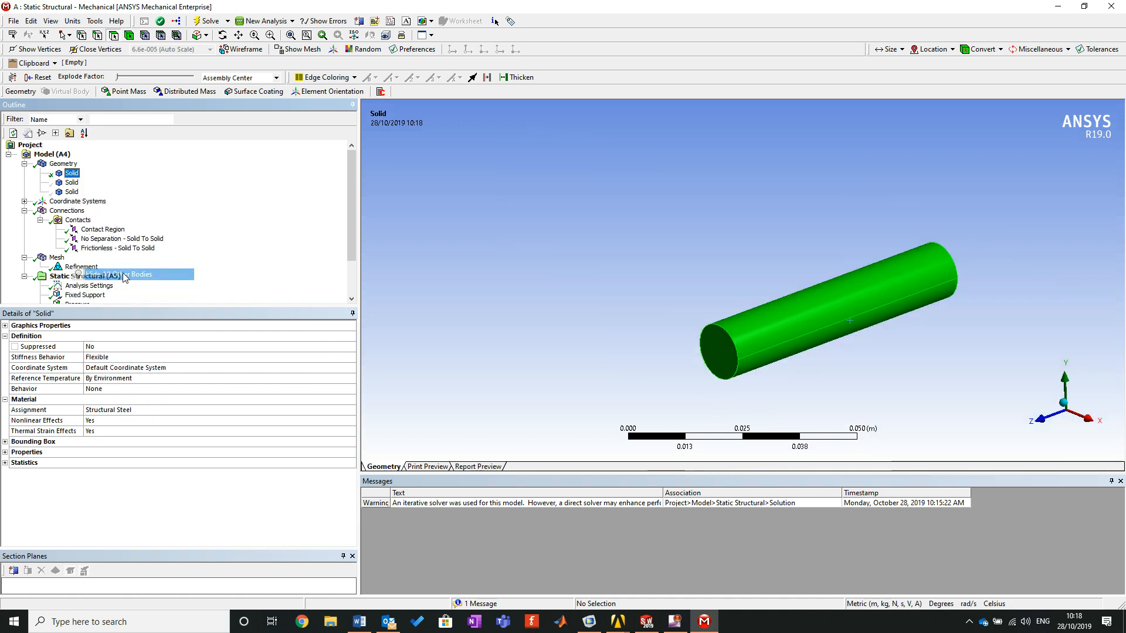
# Step: Display the equivalent stress on the isolated pin and examine the stress bands near both pin ends
pyautogui.scroll(-2, 254, 249)
pyautogui.click(105, 285)
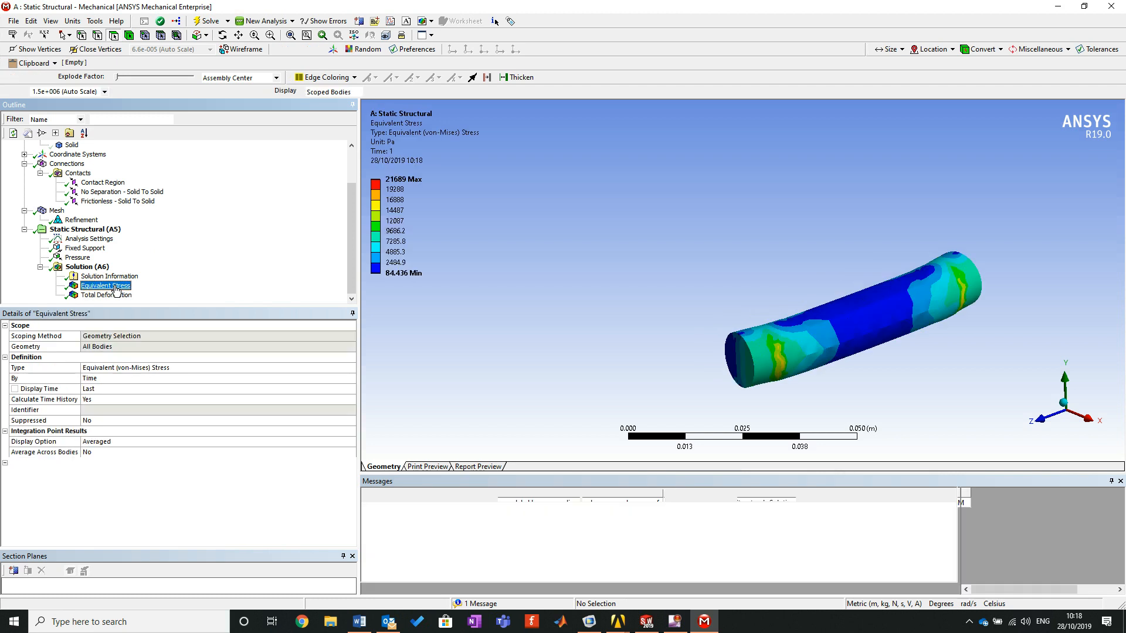
pyautogui.moveTo(802, 364); pyautogui.dragTo(739, 308)
pyautogui.moveTo(779, 252); pyautogui.dragTo(835, 351, button='right')
pyautogui.moveTo(780, 296)
pyautogui.mouseDown()
pyautogui.moveTo(723, 316)
pyautogui.moveTo(678, 293)
pyautogui.moveTo(663, 304)
pyautogui.moveTo(673, 292)
pyautogui.moveTo(709, 288)
pyautogui.moveTo(680, 315)
pyautogui.moveTo(679, 283)
pyautogui.moveTo(626, 302)
pyautogui.moveTo(465, 309)
pyautogui.moveTo(452, 346)
pyautogui.moveTo(557, 306)
pyautogui.moveTo(709, 322)
pyautogui.moveTo(698, 337)
pyautogui.moveTo(844, 377)
pyautogui.mouseUp()
pyautogui.scroll(-5, 614, 310)
pyautogui.moveTo(813, 281); pyautogui.dragTo(925, 410, button='right')
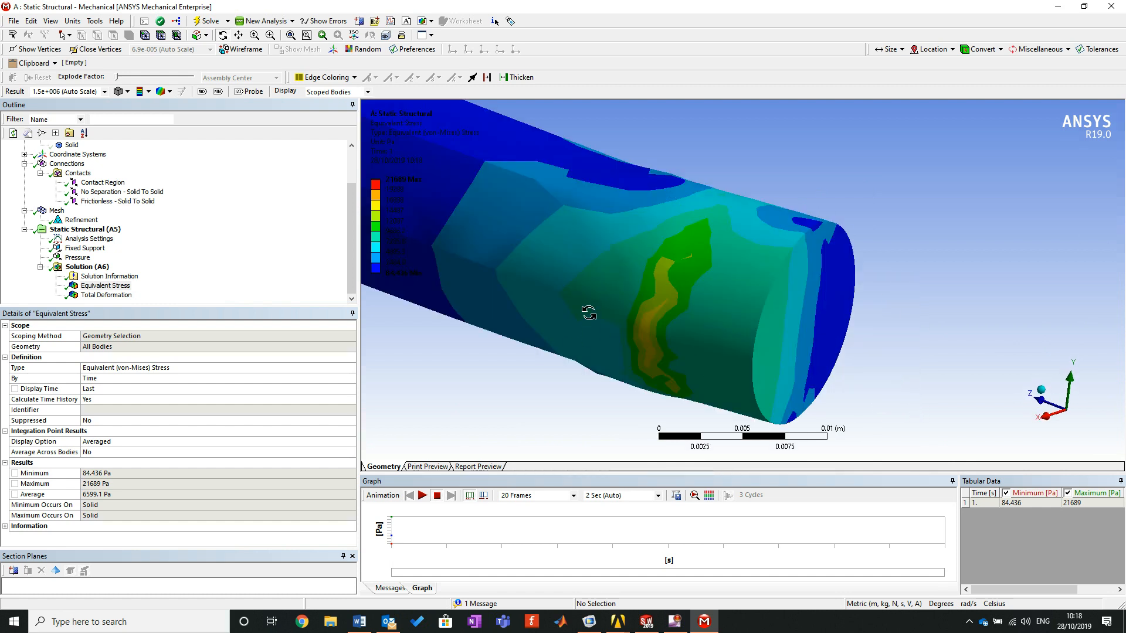
pyautogui.scroll(-6, 524, 301)
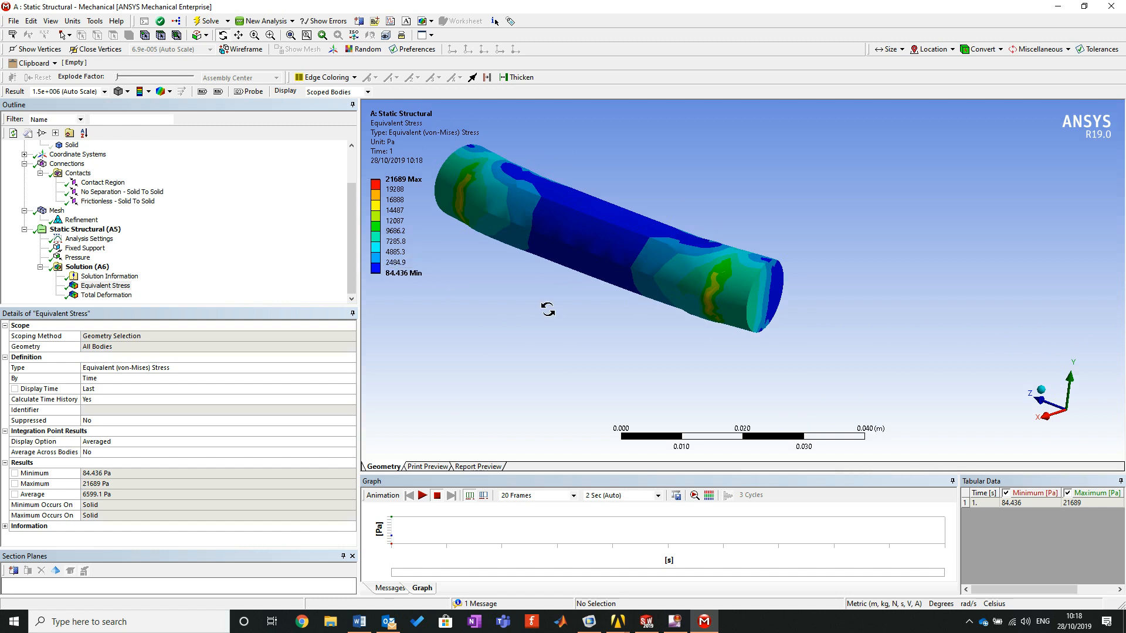
pyautogui.moveTo(682, 329)
pyautogui.mouseDown()
pyautogui.moveTo(666, 310)
pyautogui.moveTo(671, 330)
pyautogui.mouseUp()
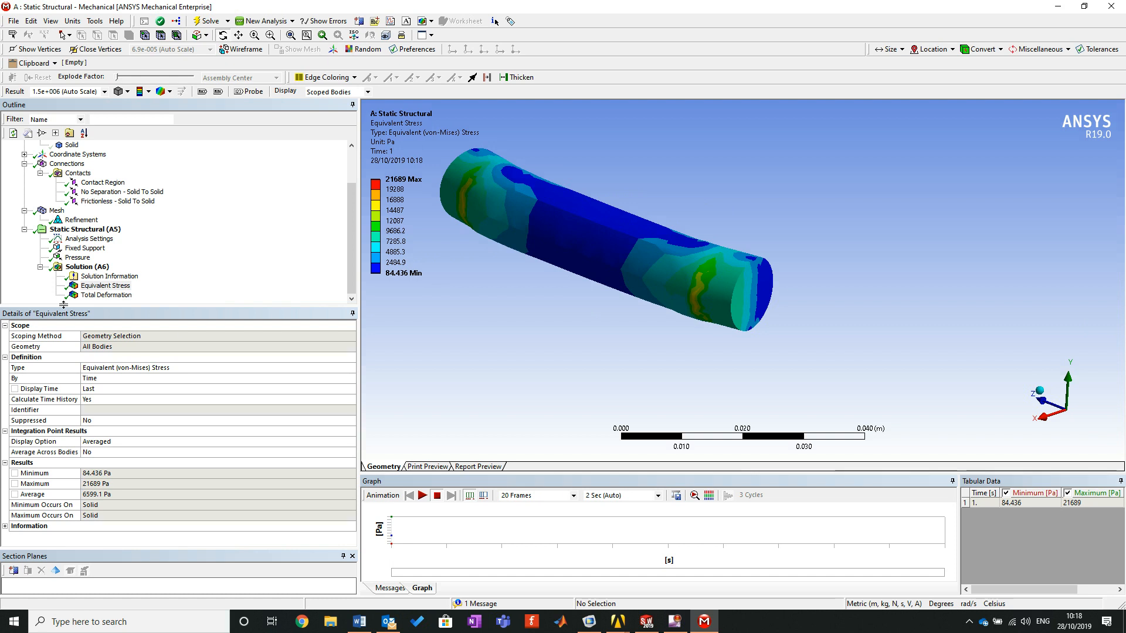
# Step: Display the total deformation result on the pin and inspect its deformed shape
pyautogui.click(87, 295)
pyautogui.moveTo(663, 325)
pyautogui.mouseDown()
pyautogui.moveTo(632, 319)
pyautogui.moveTo(658, 322)
pyautogui.mouseUp()
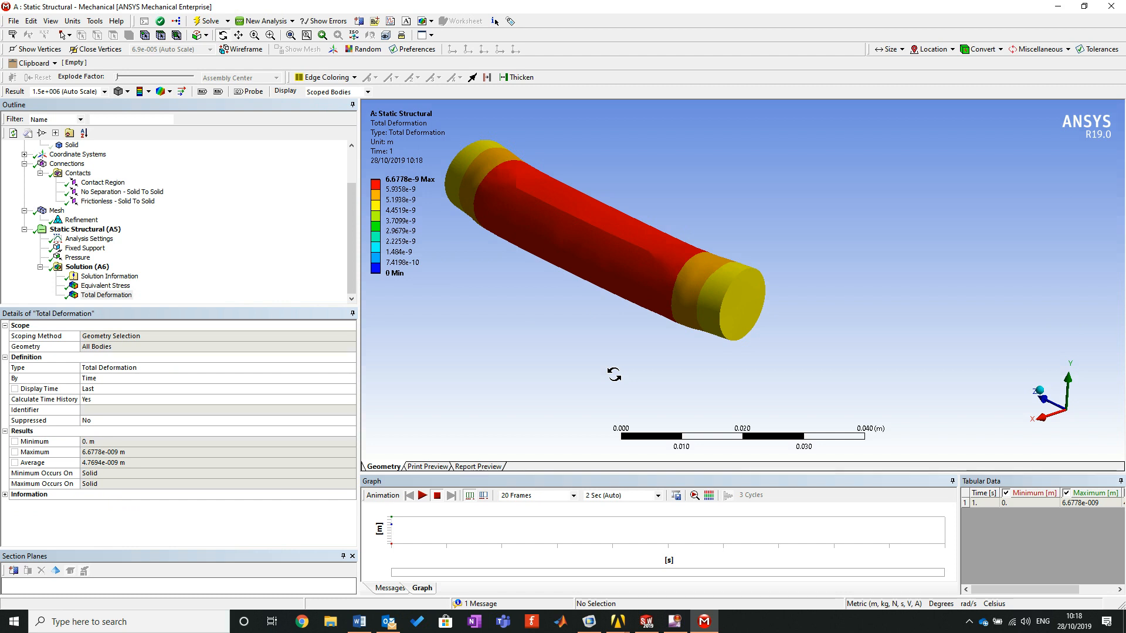
pyautogui.moveTo(613, 374); pyautogui.dragTo(621, 312)
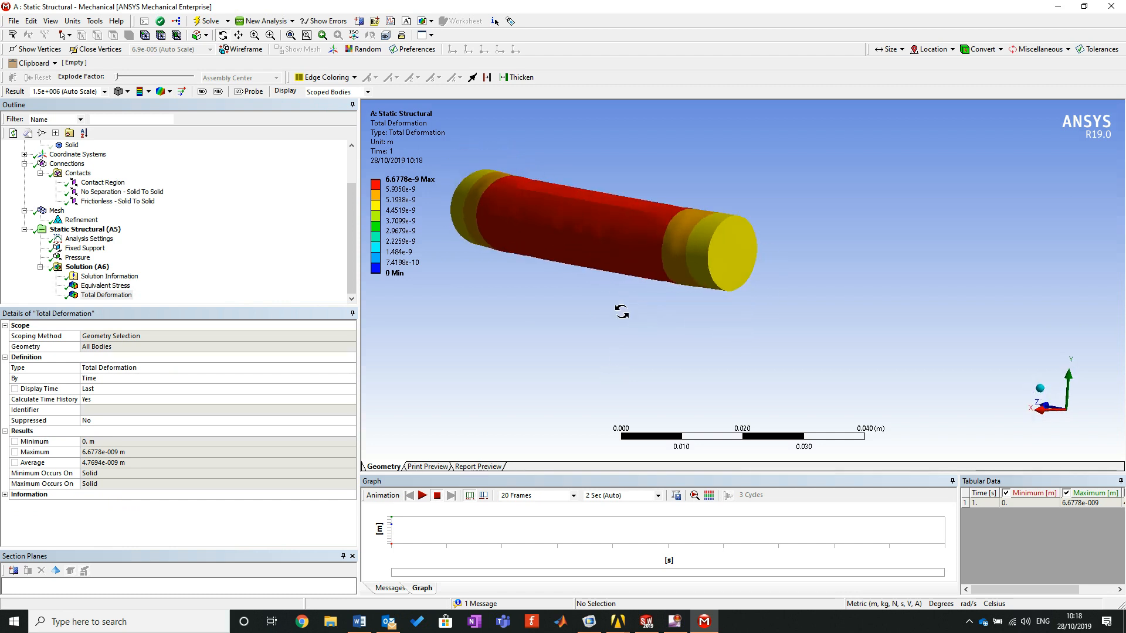
# Step: Return to the pin's equivalent stress result and inspect the contours along its middle and at its ends
pyautogui.click(95, 287)
pyautogui.moveTo(764, 267)
pyautogui.mouseDown()
pyautogui.moveTo(563, 259)
pyautogui.moveTo(554, 245)
pyautogui.moveTo(750, 282)
pyautogui.mouseUp()
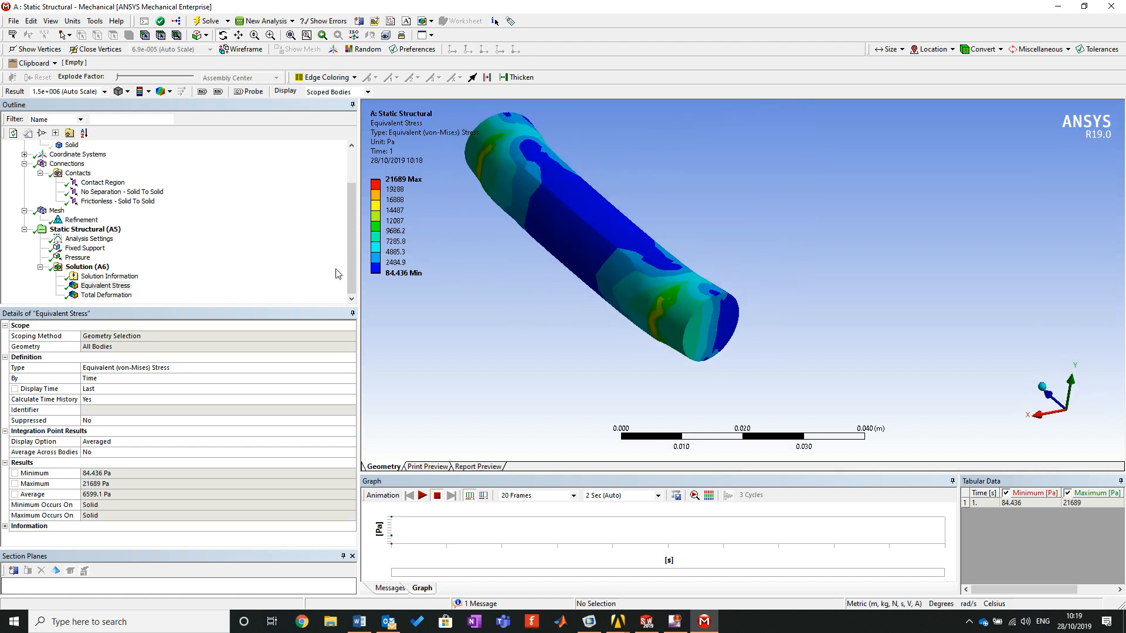
pyautogui.moveTo(592, 174); pyautogui.dragTo(621, 217, button='right')
pyautogui.scroll(-8, 643, 240)
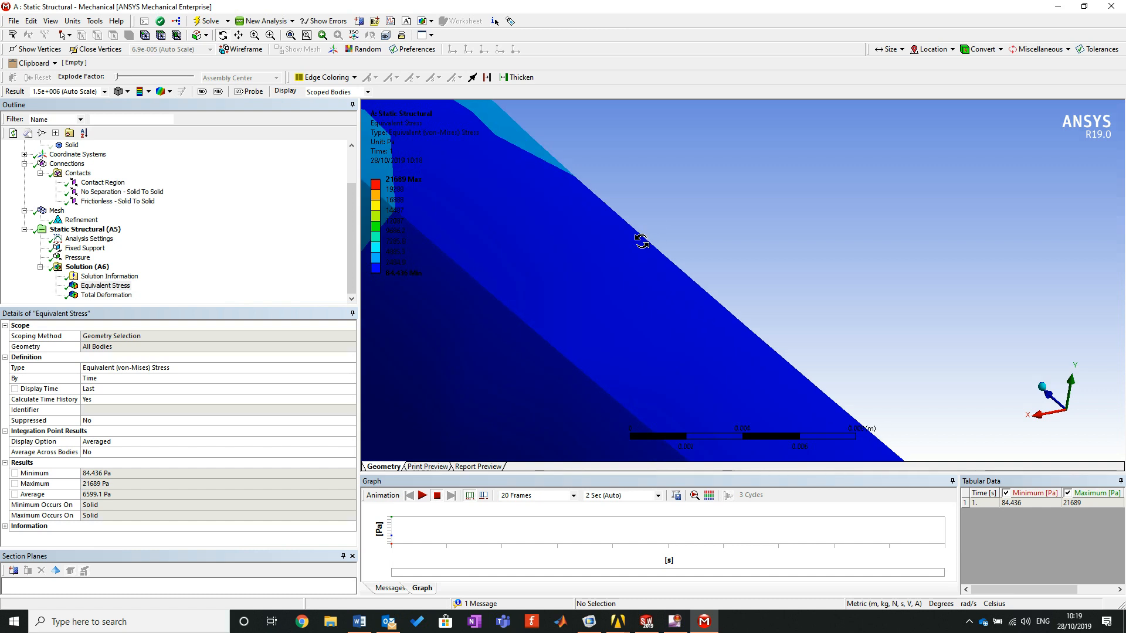
pyautogui.scroll(-3, 540, 189)
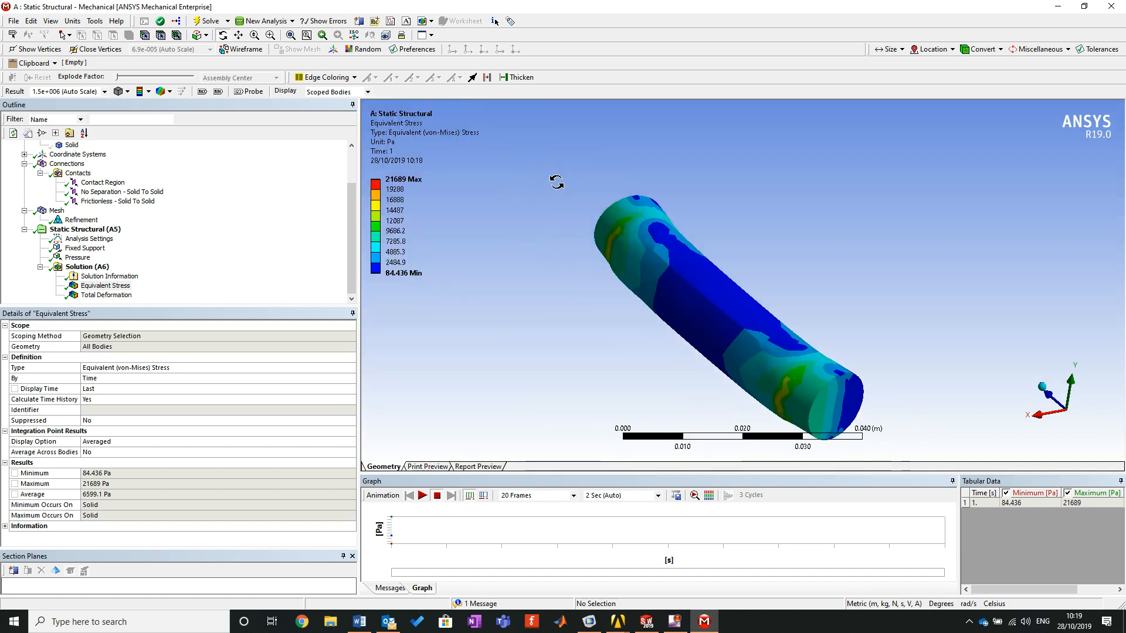
pyautogui.scroll(-2, 556, 184)
pyautogui.moveTo(580, 213); pyautogui.dragTo(866, 416, button='right')
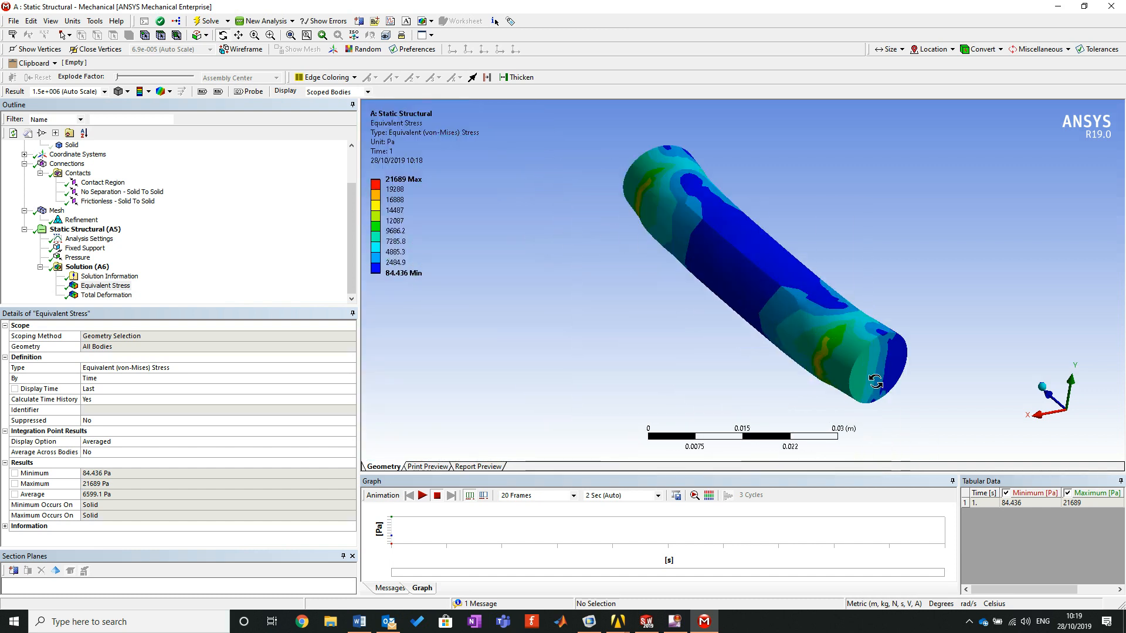
# Step: Show all bodies of the clevis assembly again
pyautogui.scroll(2, 177, 228)
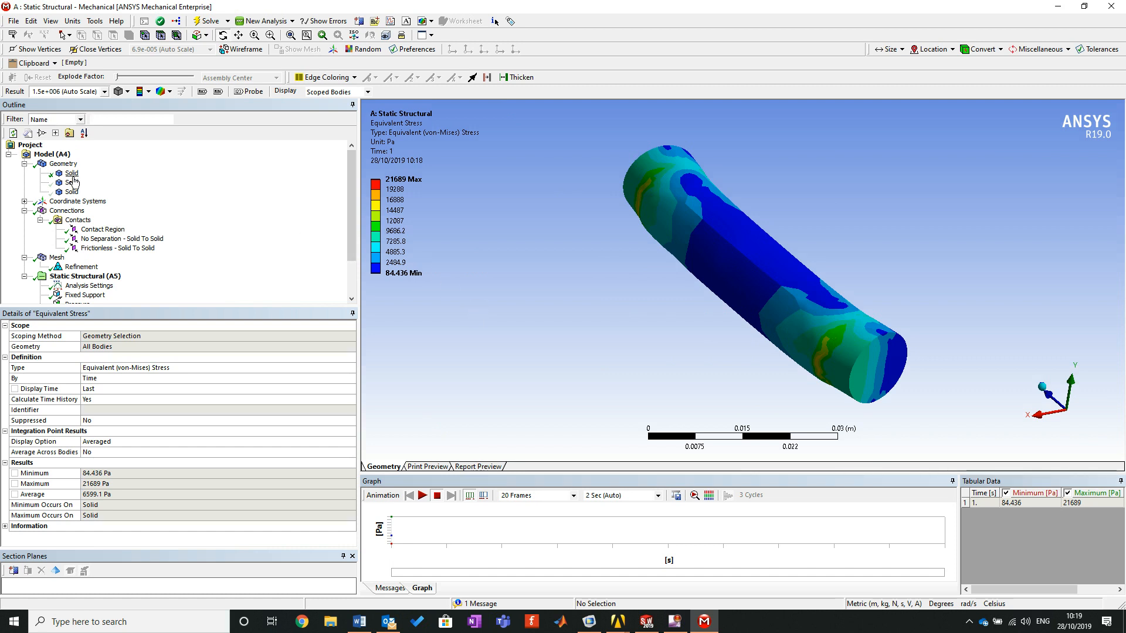
pyautogui.rightClick(72, 176)
pyautogui.click(133, 293)
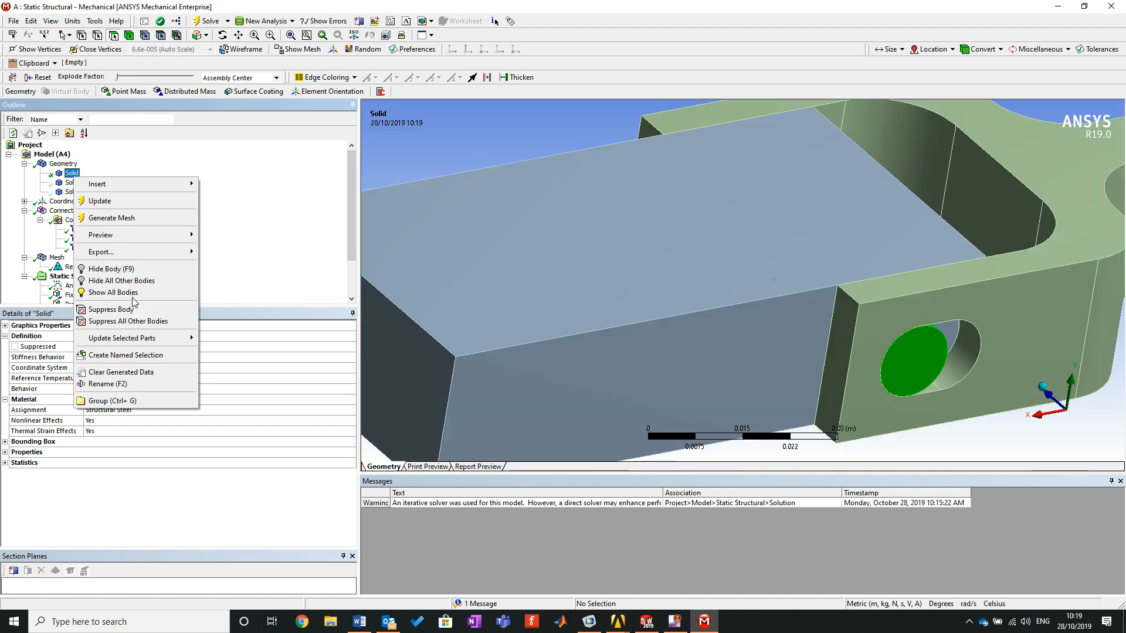
# Step: Display the equivalent stress on the full assembly and examine the yoke, pin and block from several angles
pyautogui.scroll(-2, 174, 290)
pyautogui.click(117, 288)
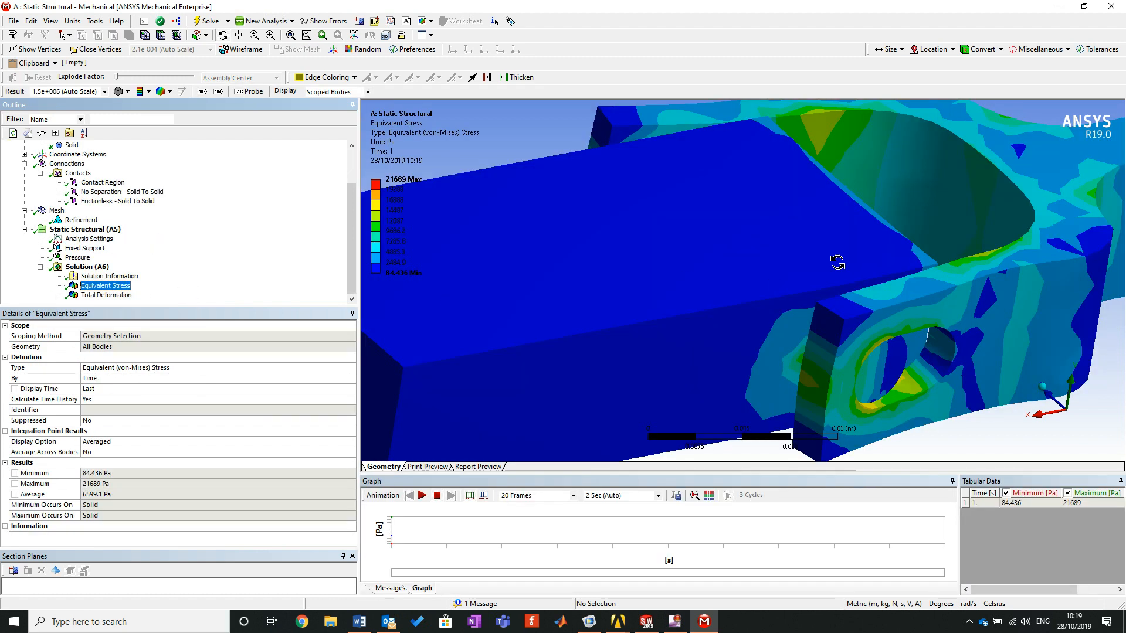
pyautogui.moveTo(746, 275); pyautogui.dragTo(771, 300)
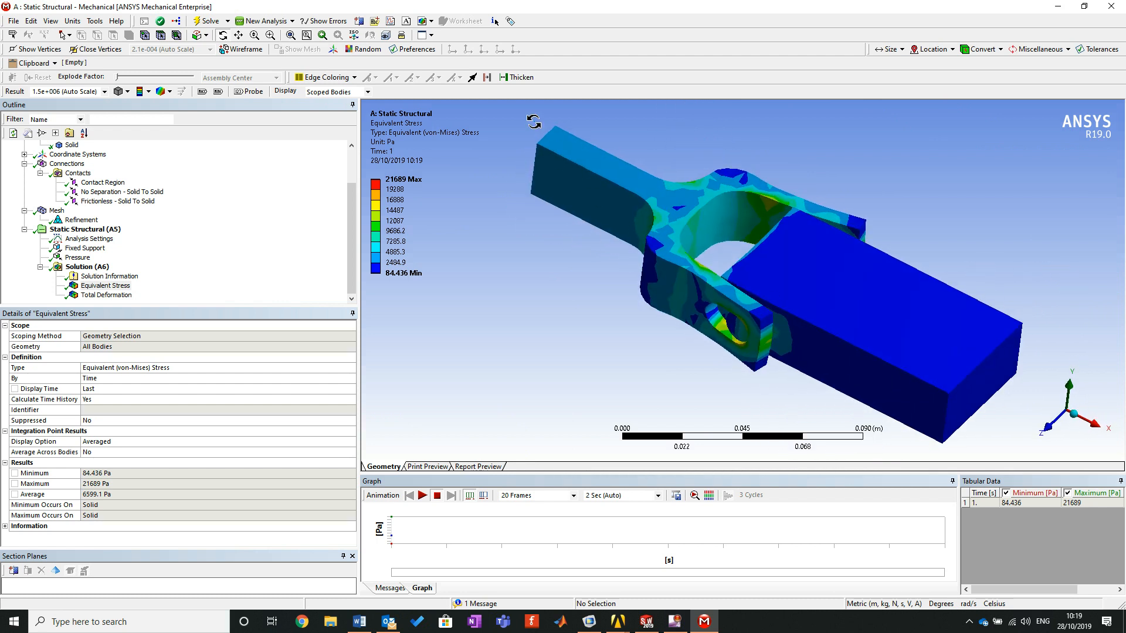
pyautogui.moveTo(513, 113); pyautogui.dragTo(995, 432, button='right')
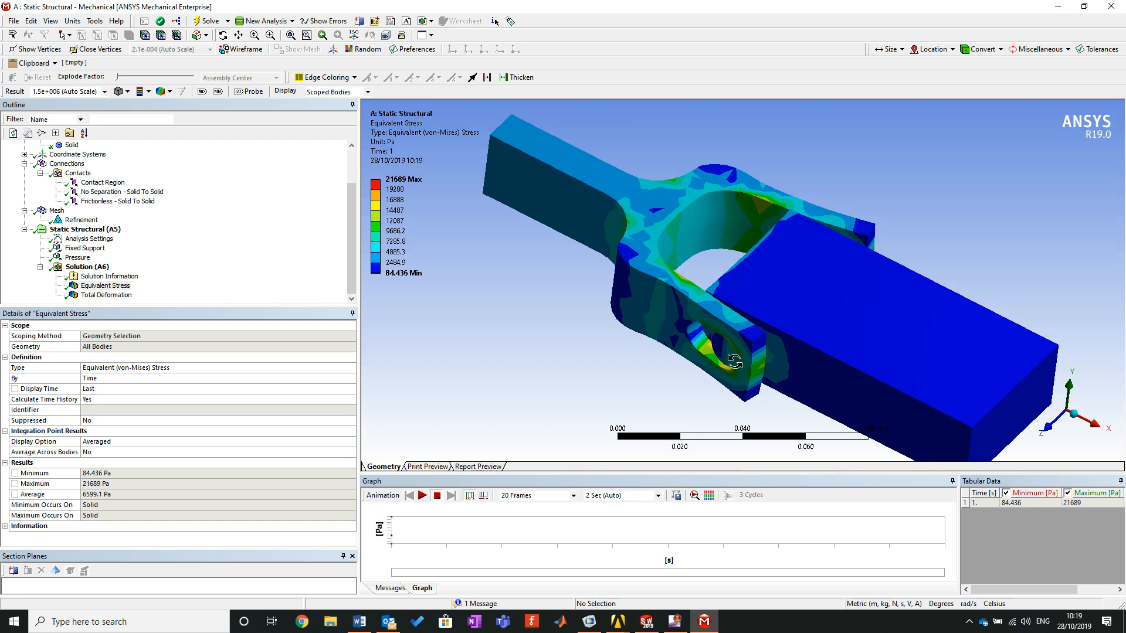
pyautogui.moveTo(827, 289)
pyautogui.mouseDown()
pyautogui.moveTo(797, 235)
pyautogui.moveTo(754, 259)
pyautogui.moveTo(849, 292)
pyautogui.mouseUp()
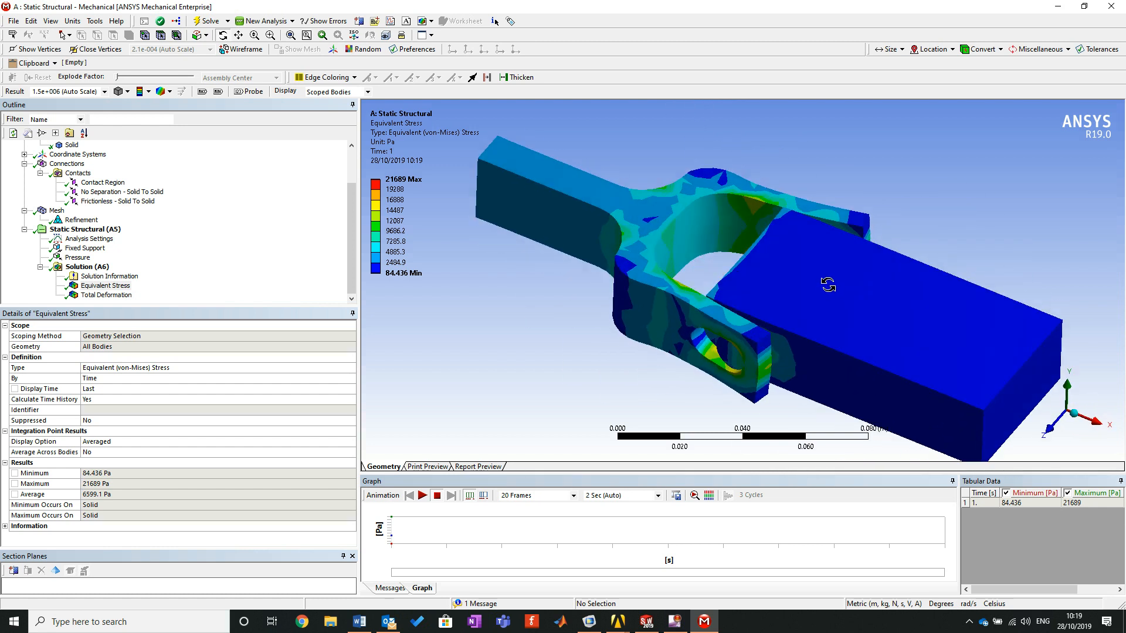
pyautogui.moveTo(804, 294); pyautogui.dragTo(717, 311)
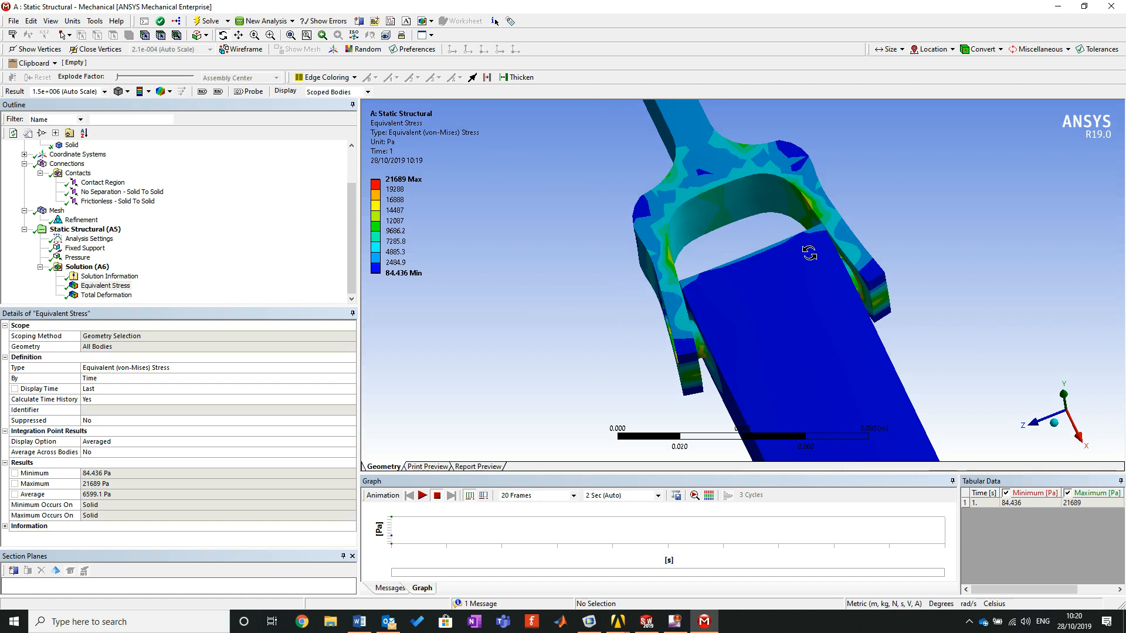
pyautogui.moveTo(766, 330); pyautogui.dragTo(821, 310)
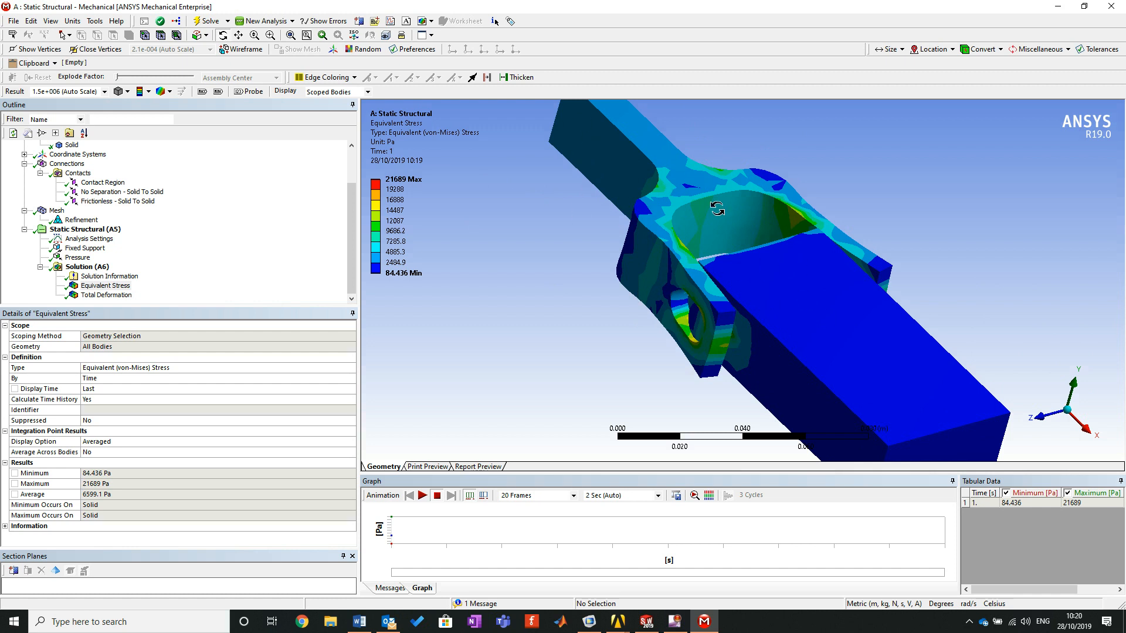
pyautogui.moveTo(737, 280); pyautogui.dragTo(838, 294)
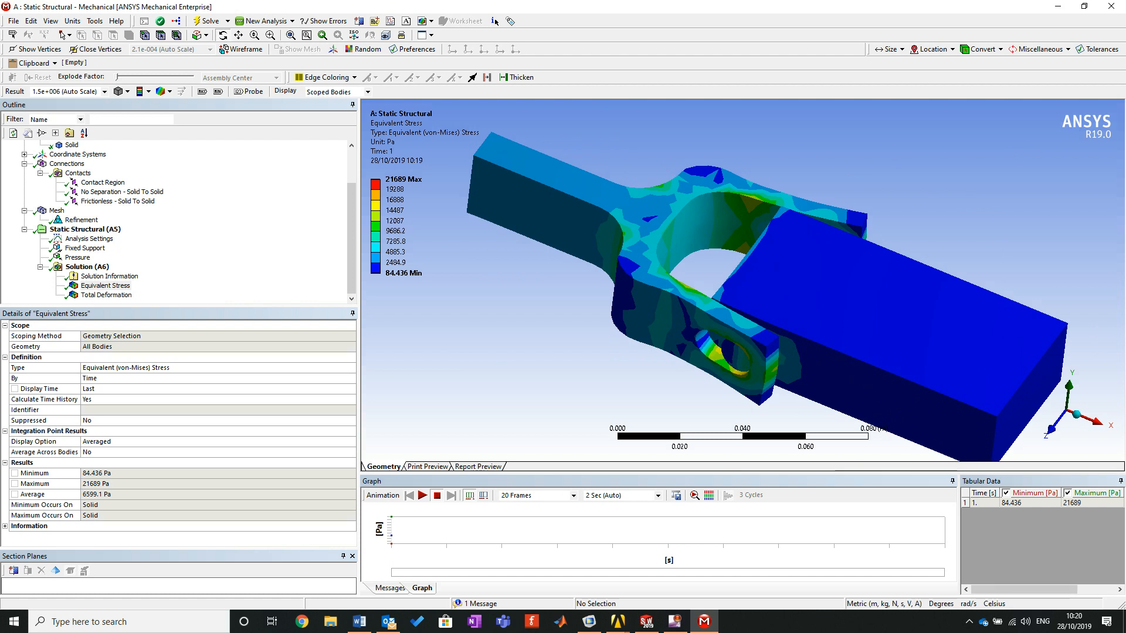
pyautogui.moveTo(701, 283); pyautogui.dragTo(676, 283)
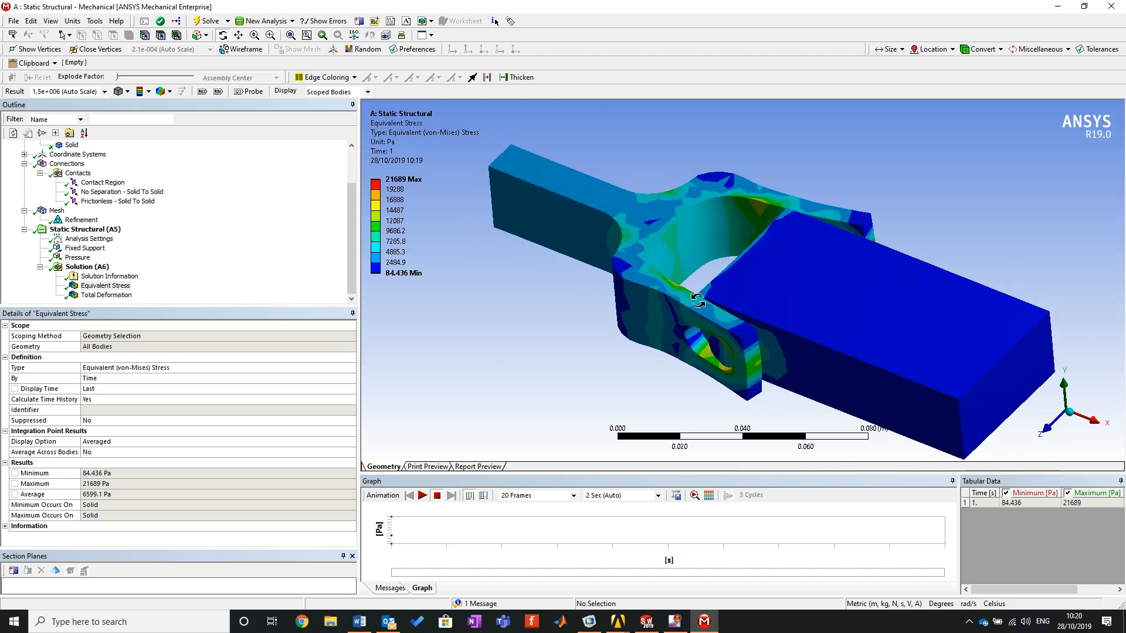